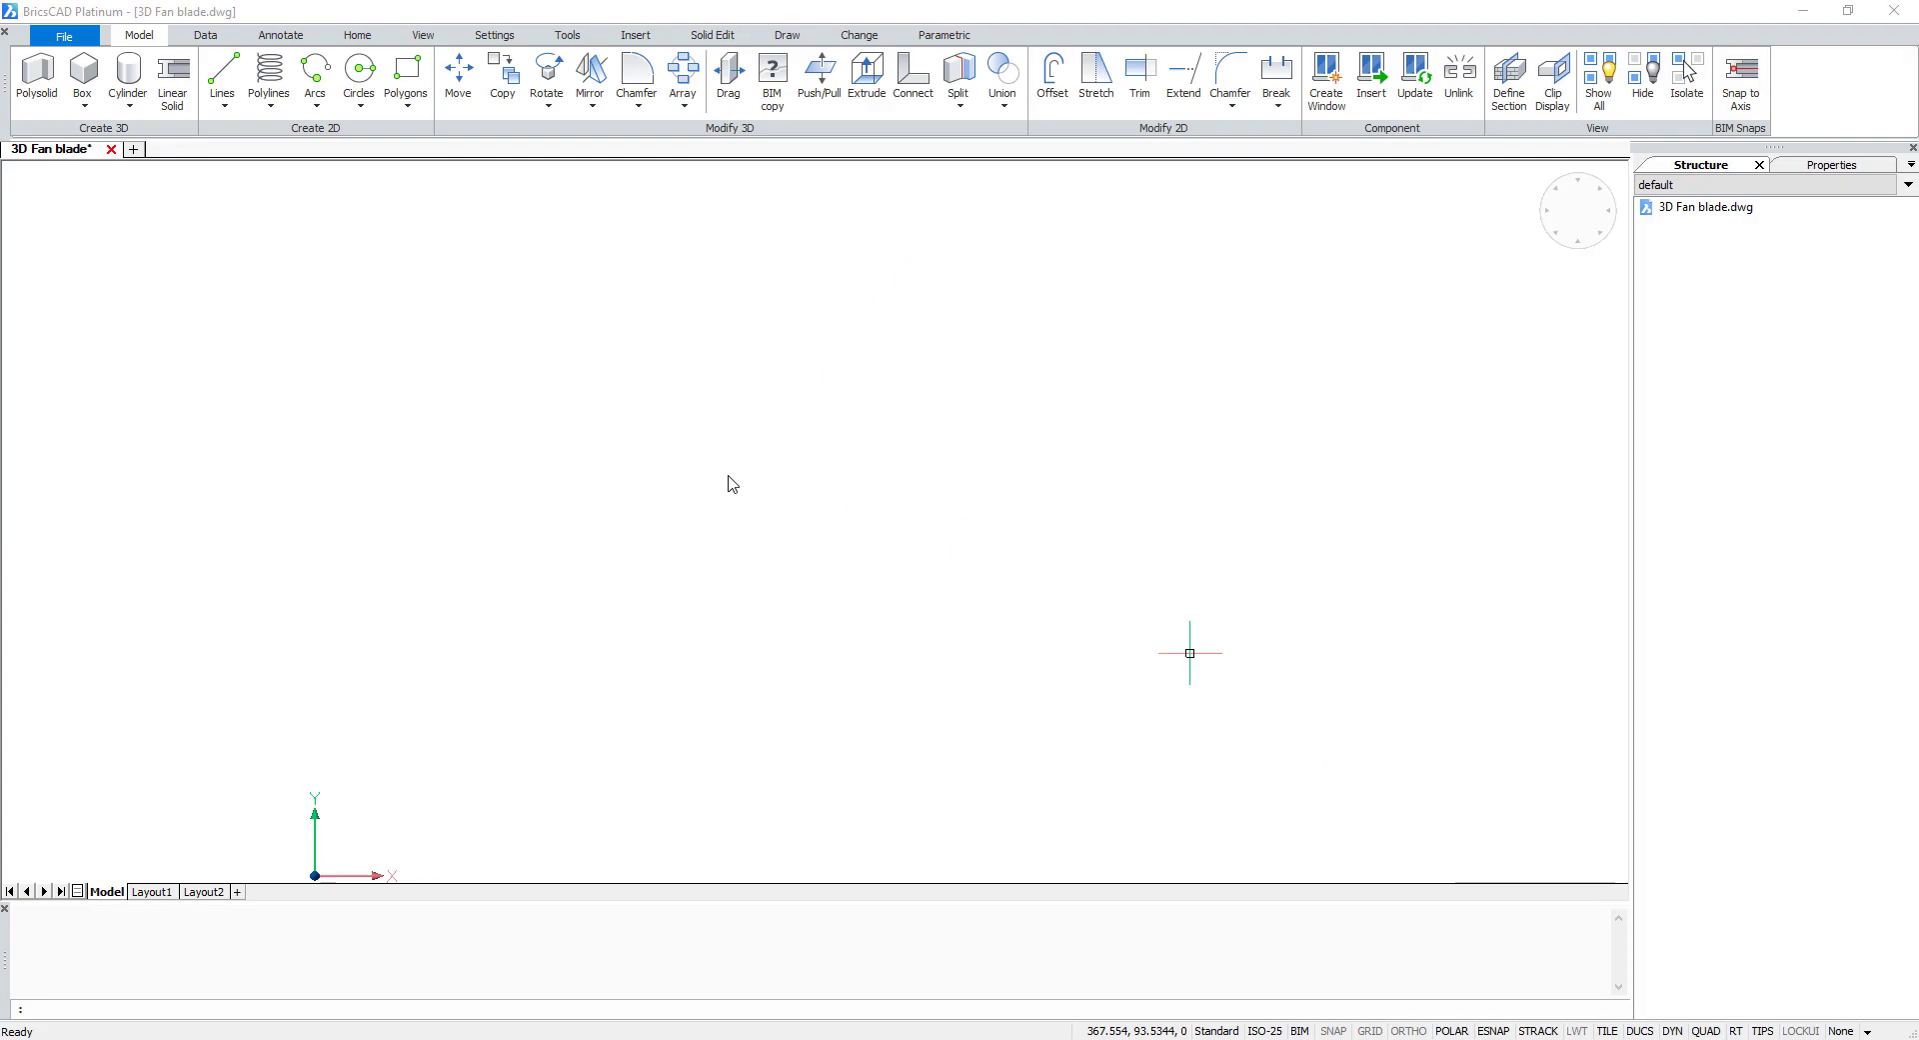
- Draw a large circle of about 100 mm radius and a small concentric hub circle
{"action": "left_click", "coordinate": [359, 70]}
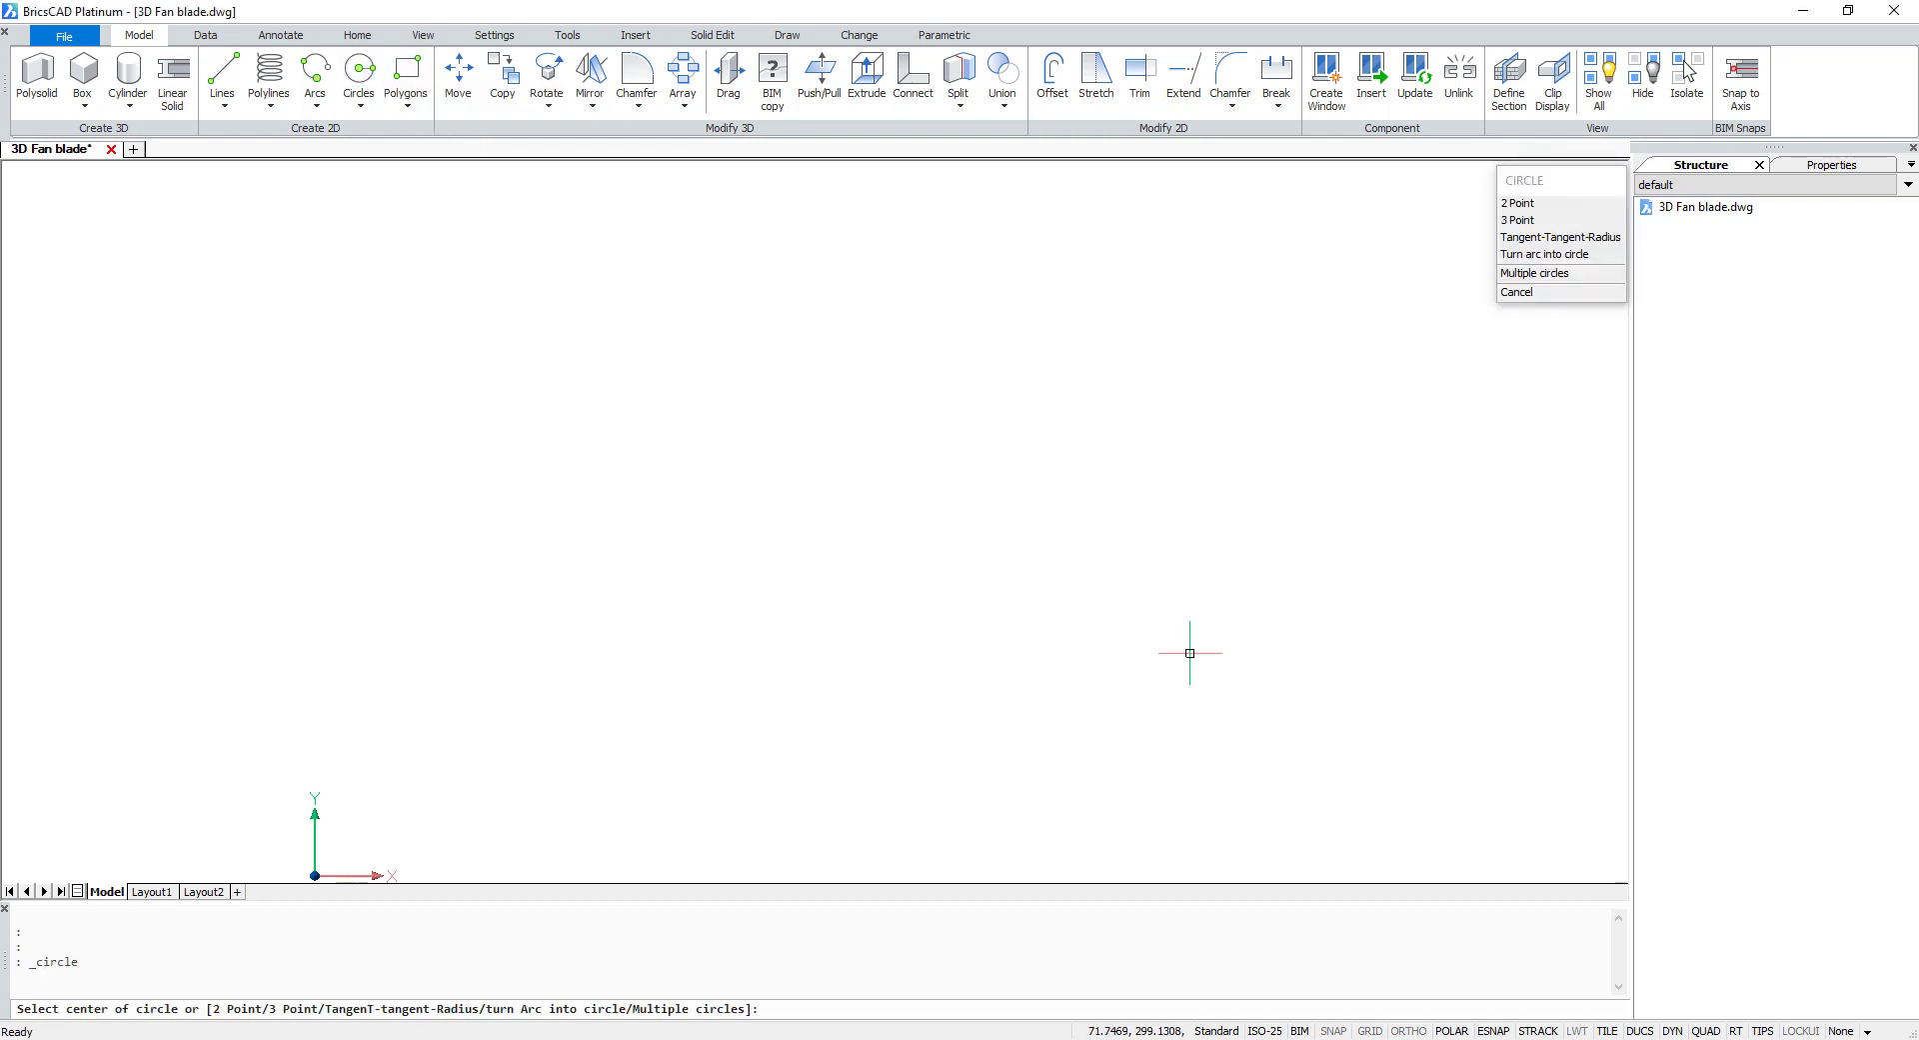
{"action": "left_click", "coordinate": [807, 499]}
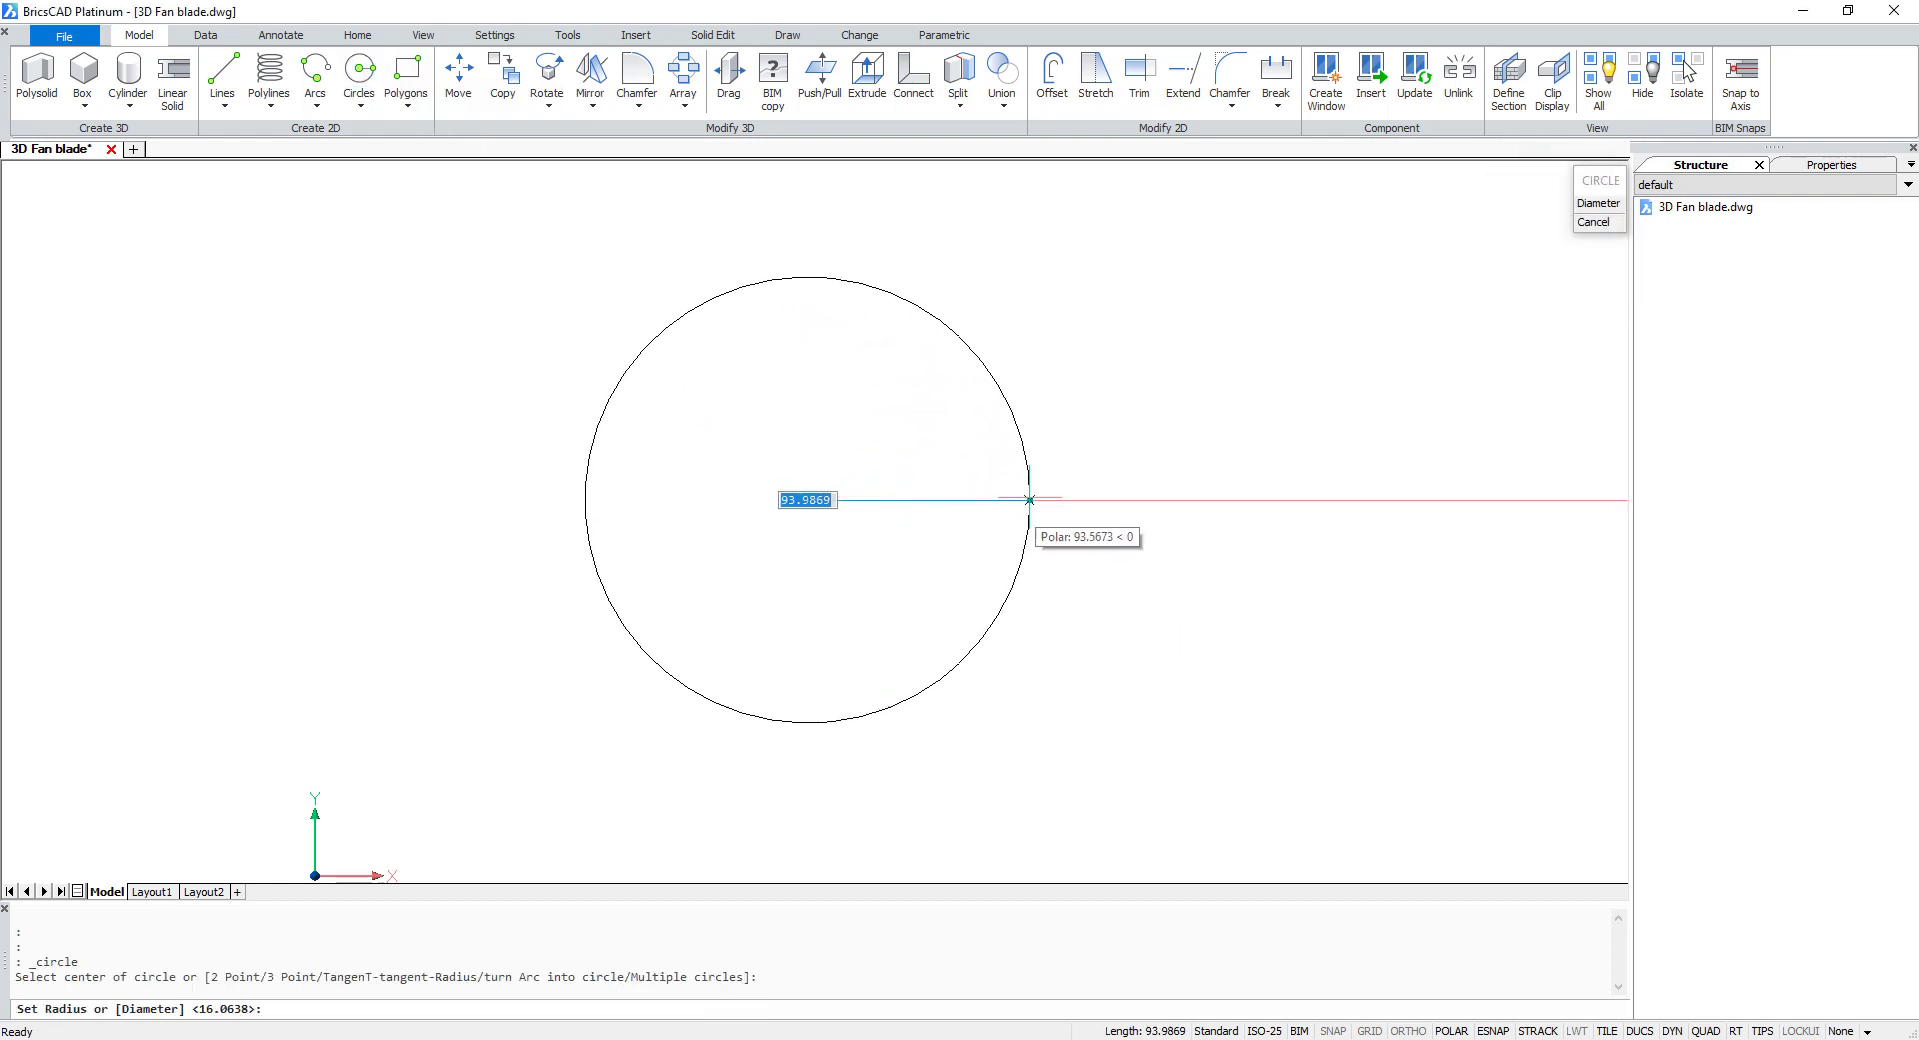
{"action": "left_click", "coordinate": [1046, 499]}
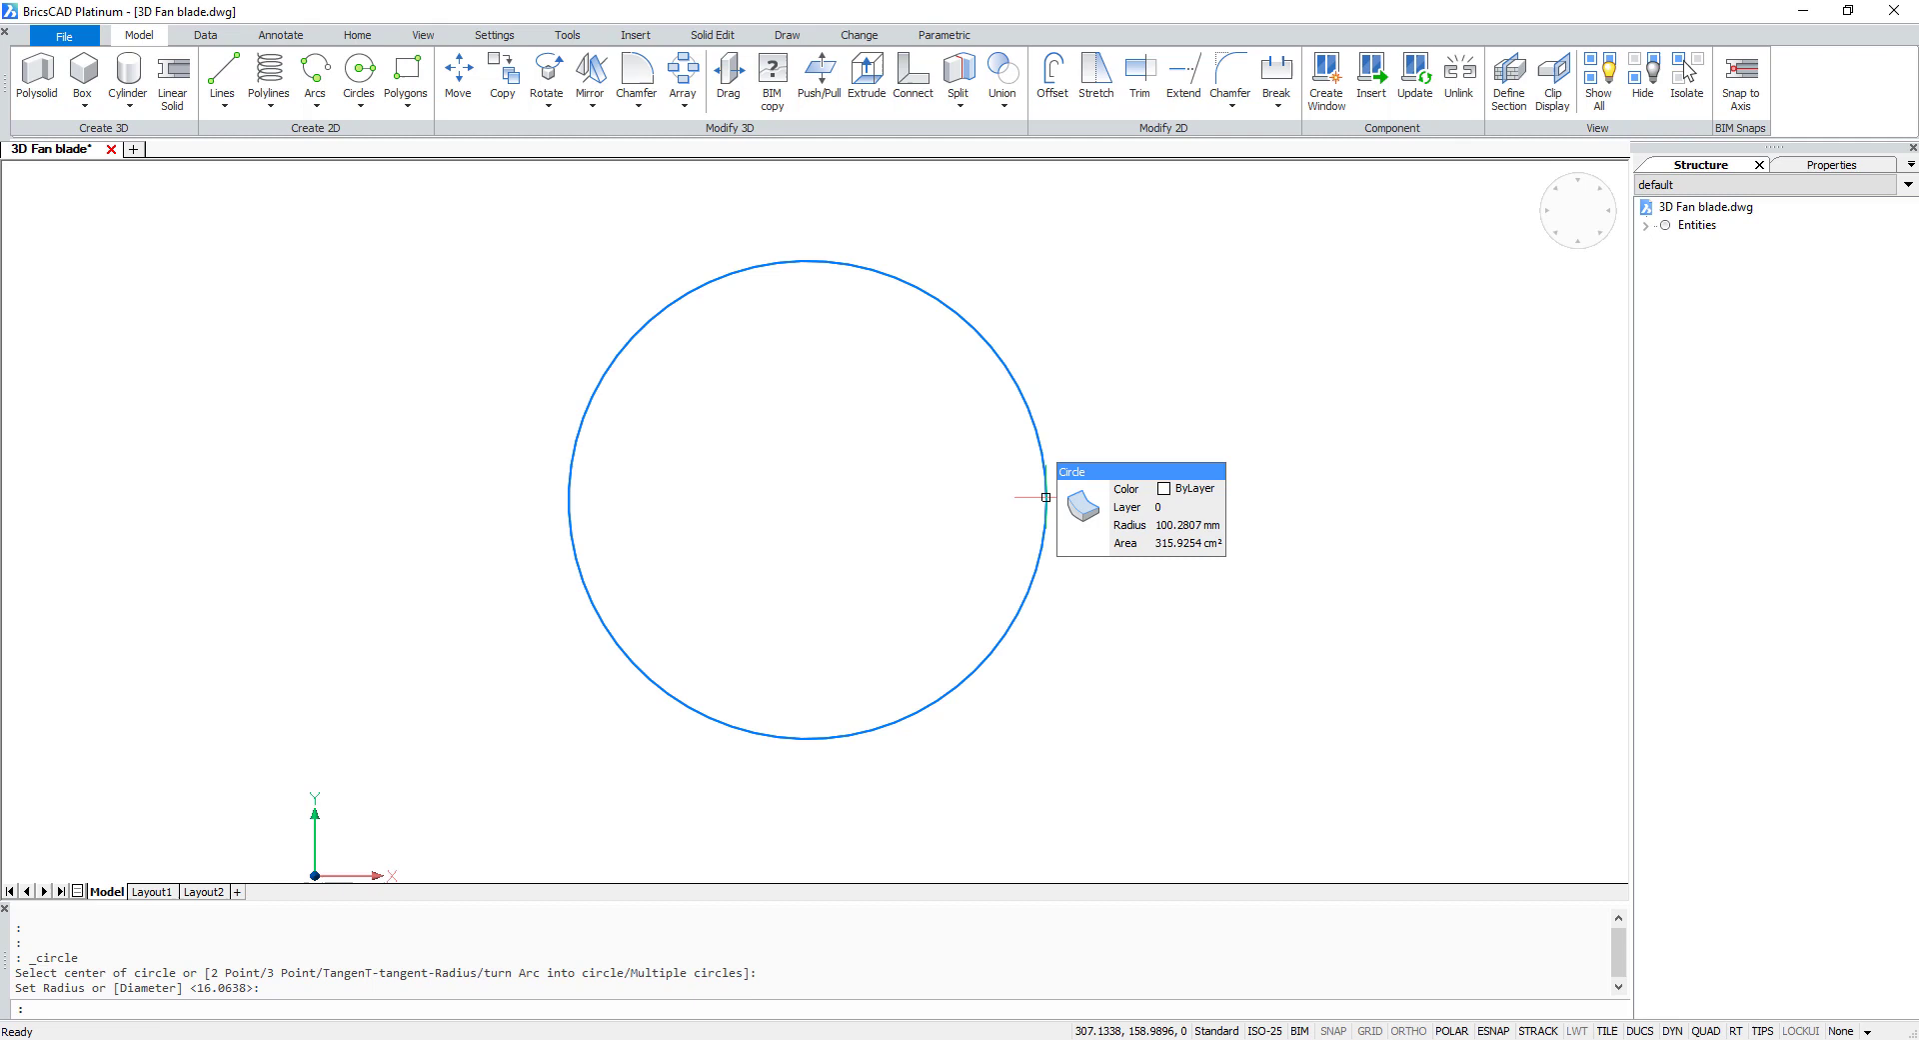
{"action": "left_click", "coordinate": [370, 68]}
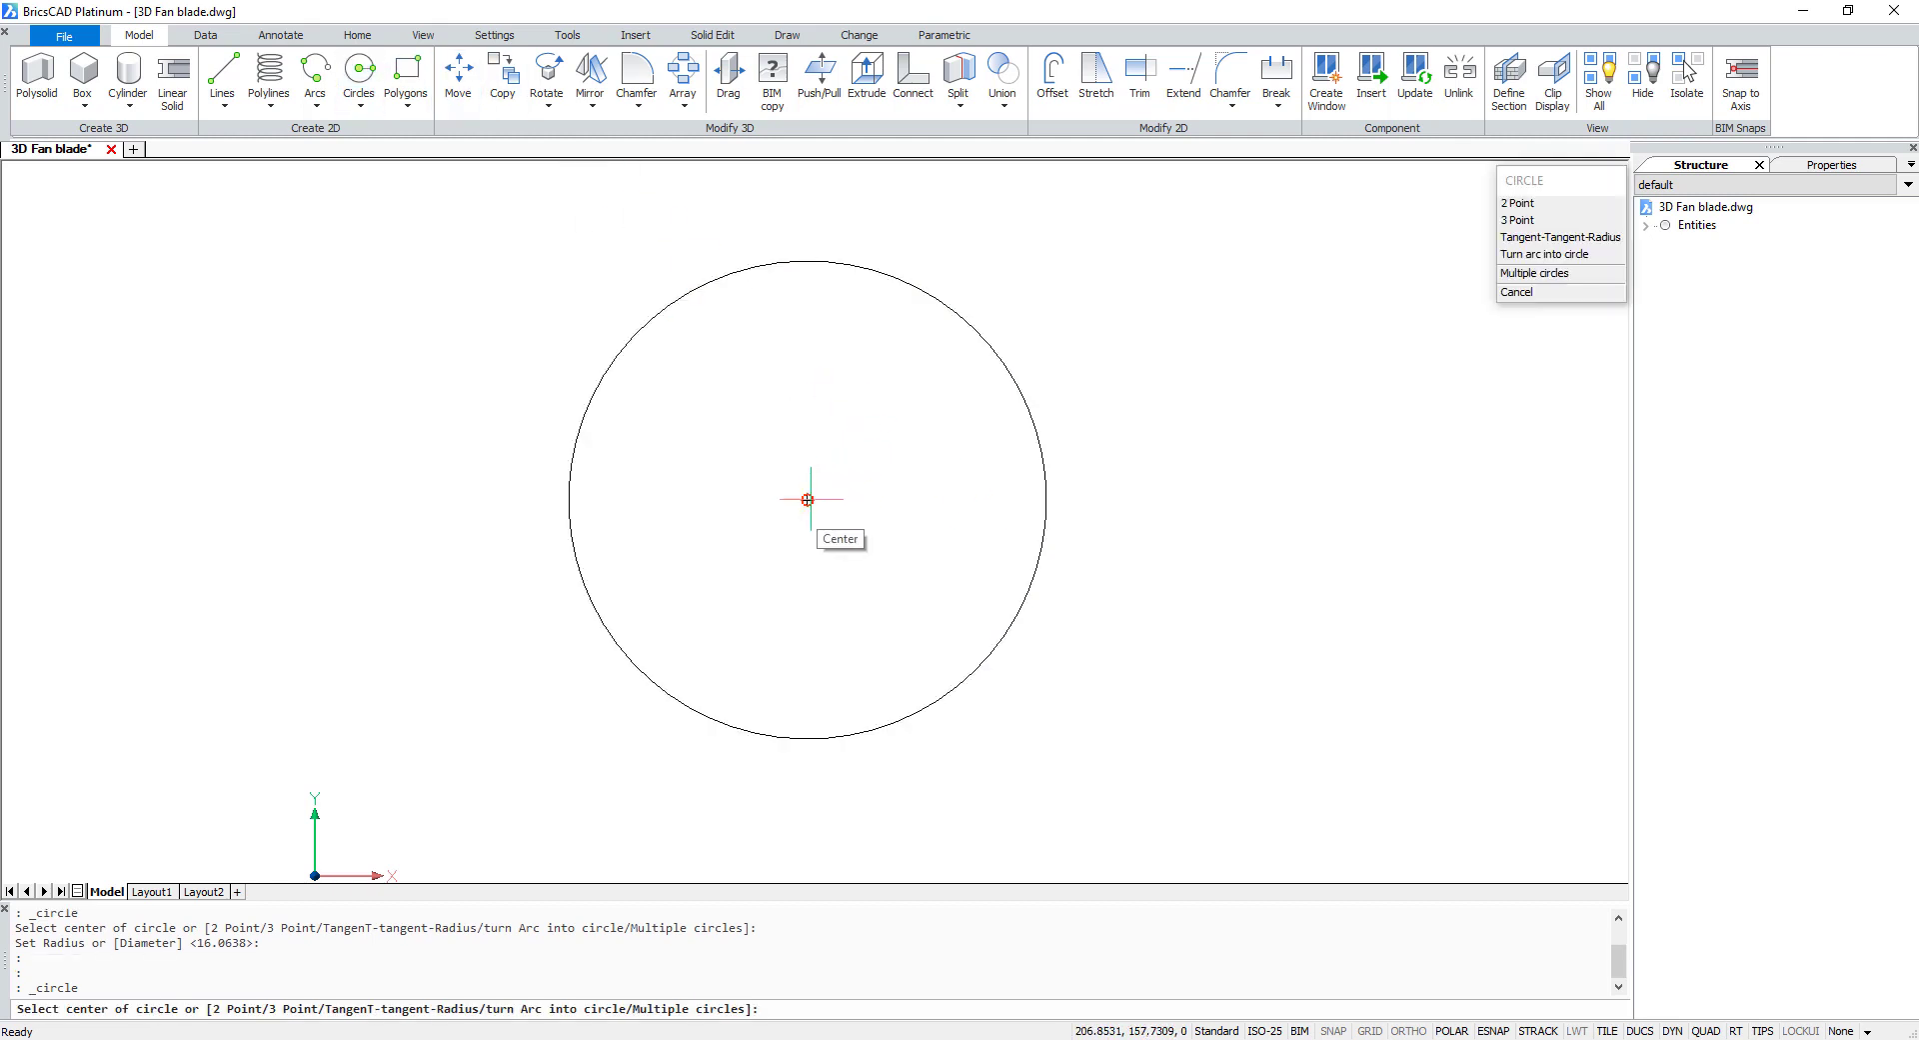
{"action": "left_click", "coordinate": [807, 499]}
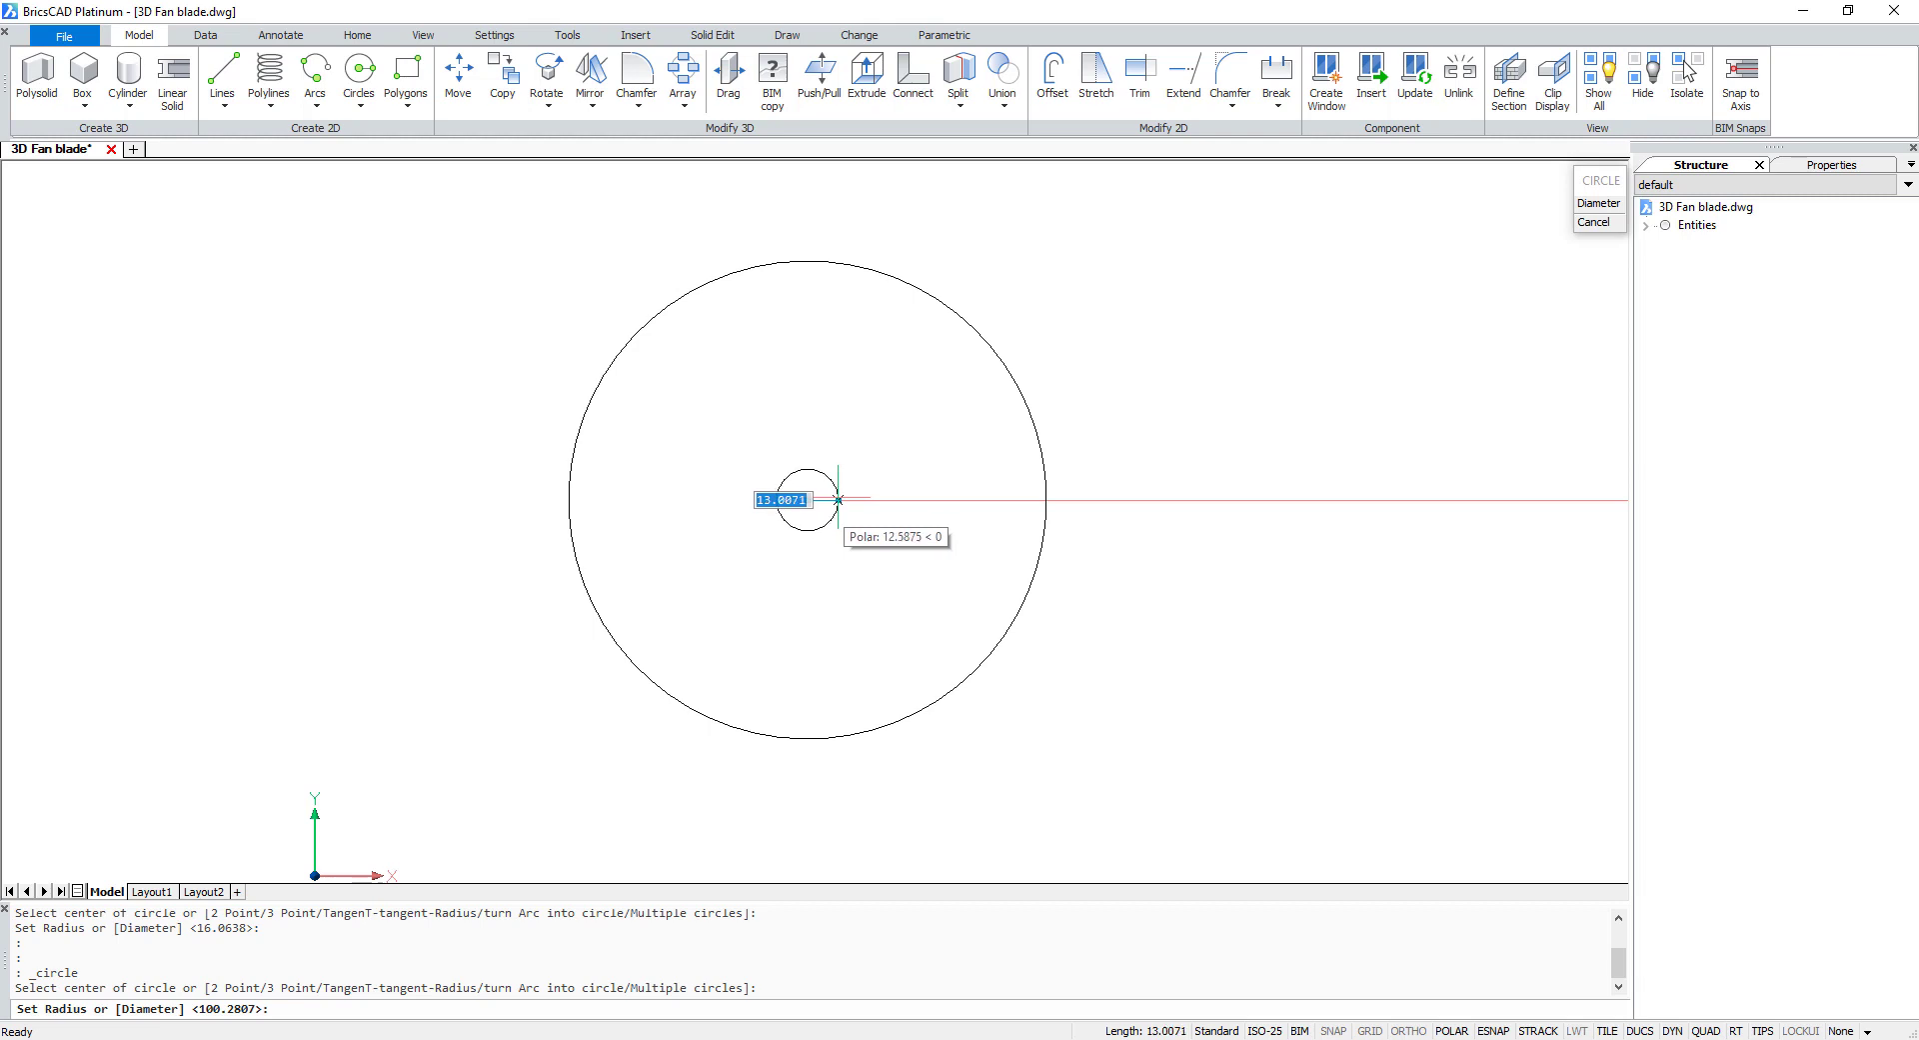
{"action": "left_click", "coordinate": [839, 498]}
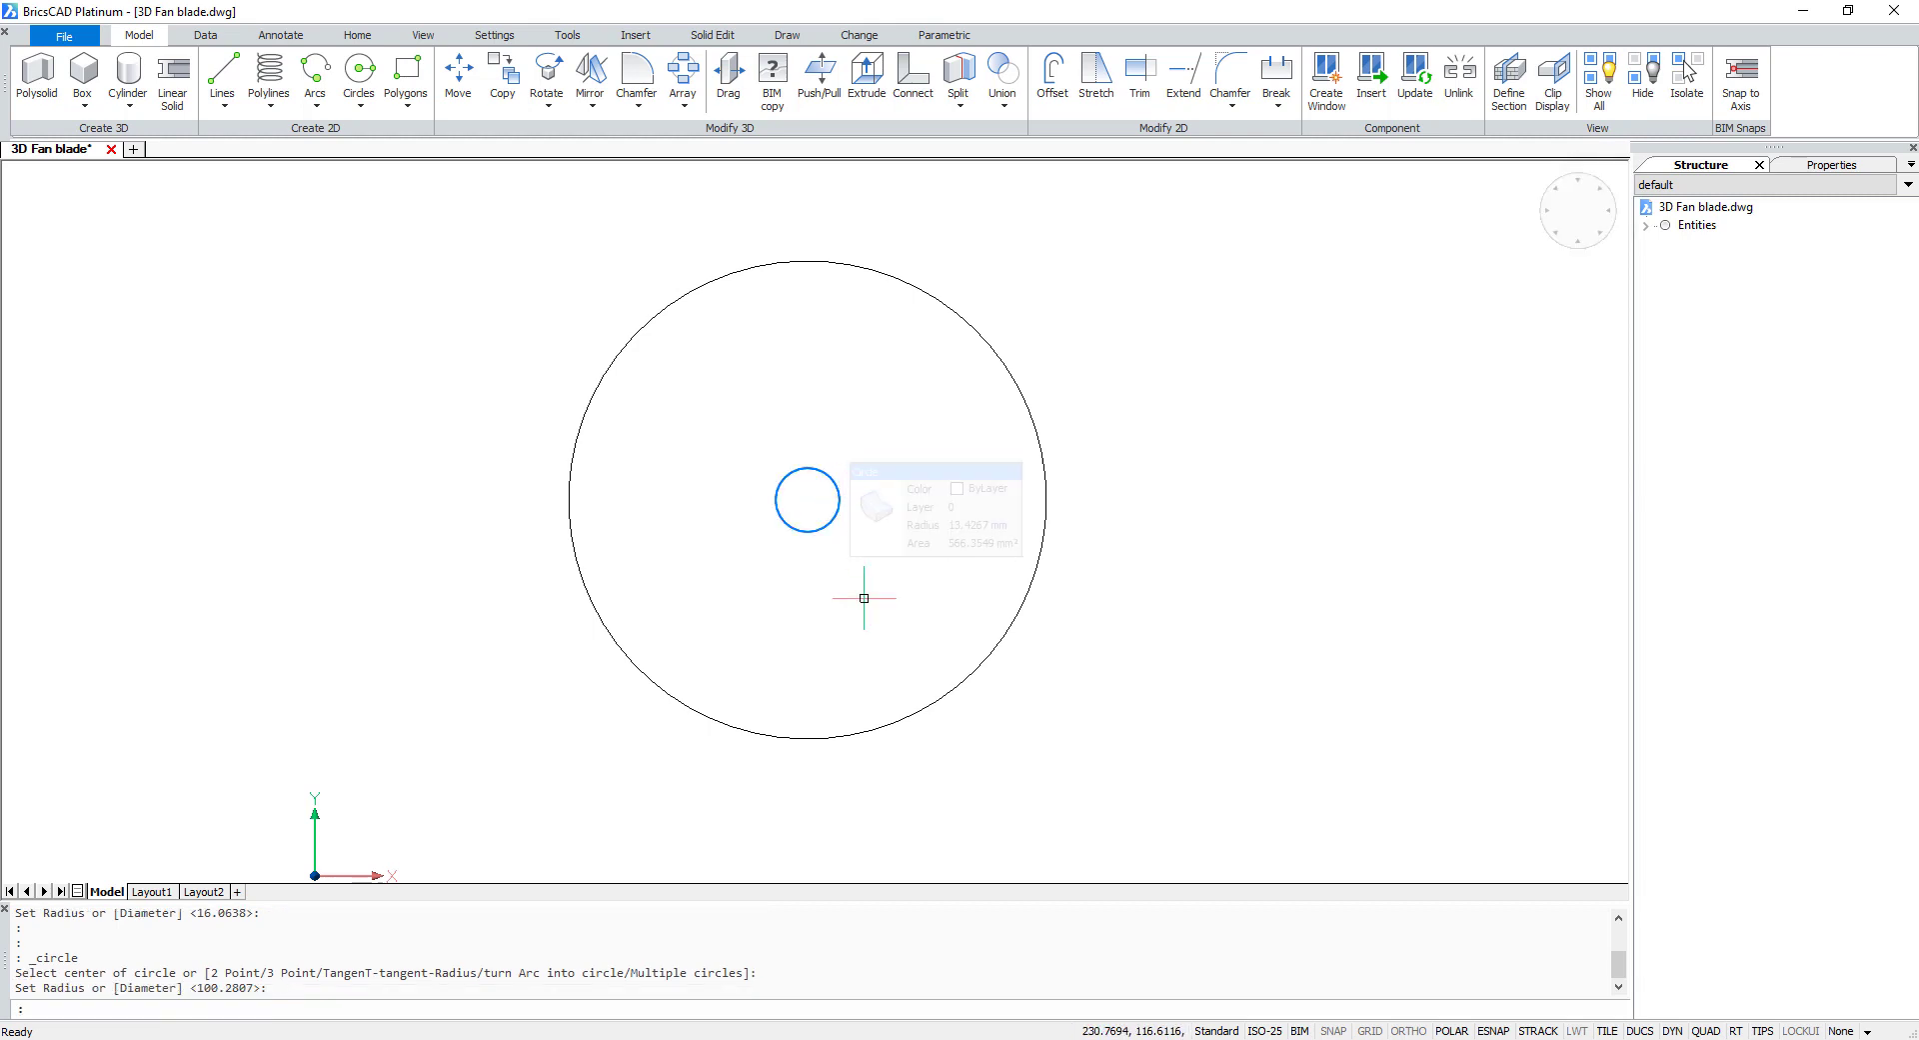
- Draw a vertical line from the hub circle's top to the big circle's top
{"action": "left_click", "coordinate": [212, 66]}
{"action": "left_click", "coordinate": [807, 468]}
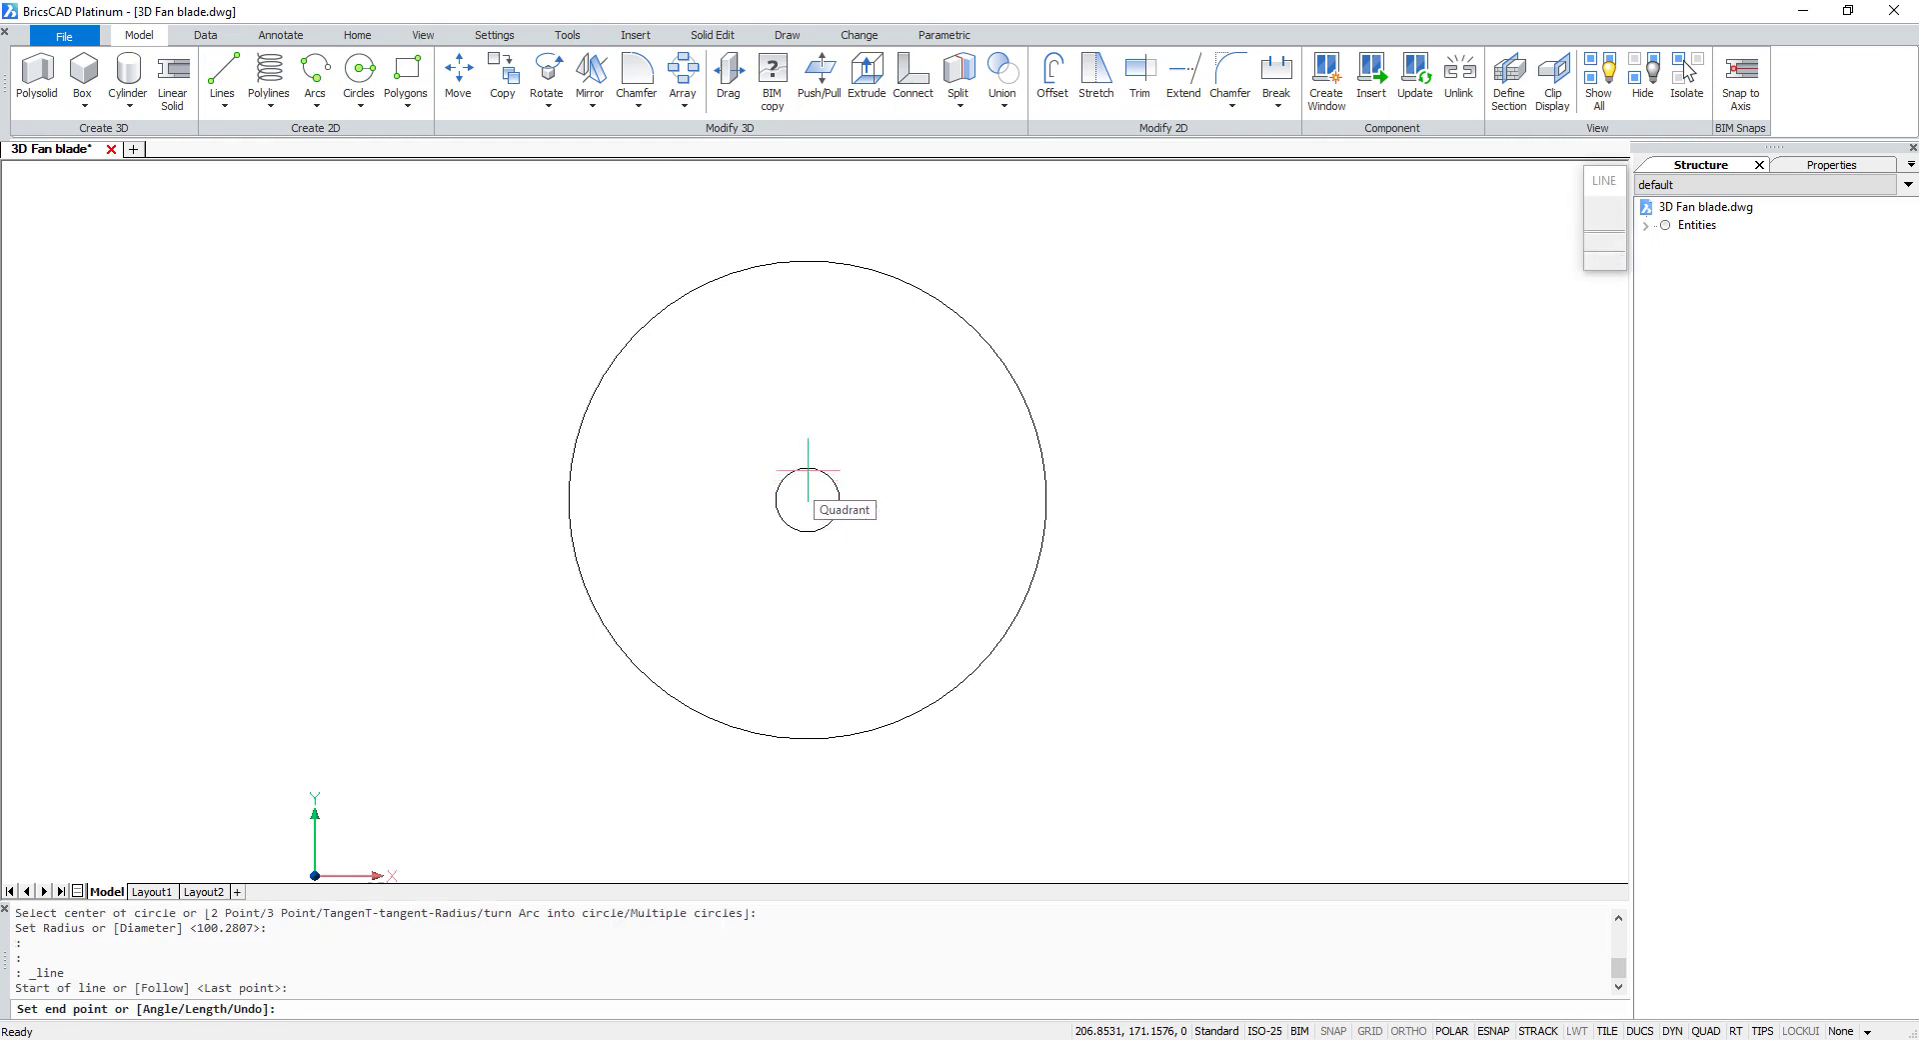
{"action": "left_click", "coordinate": [808, 263]}
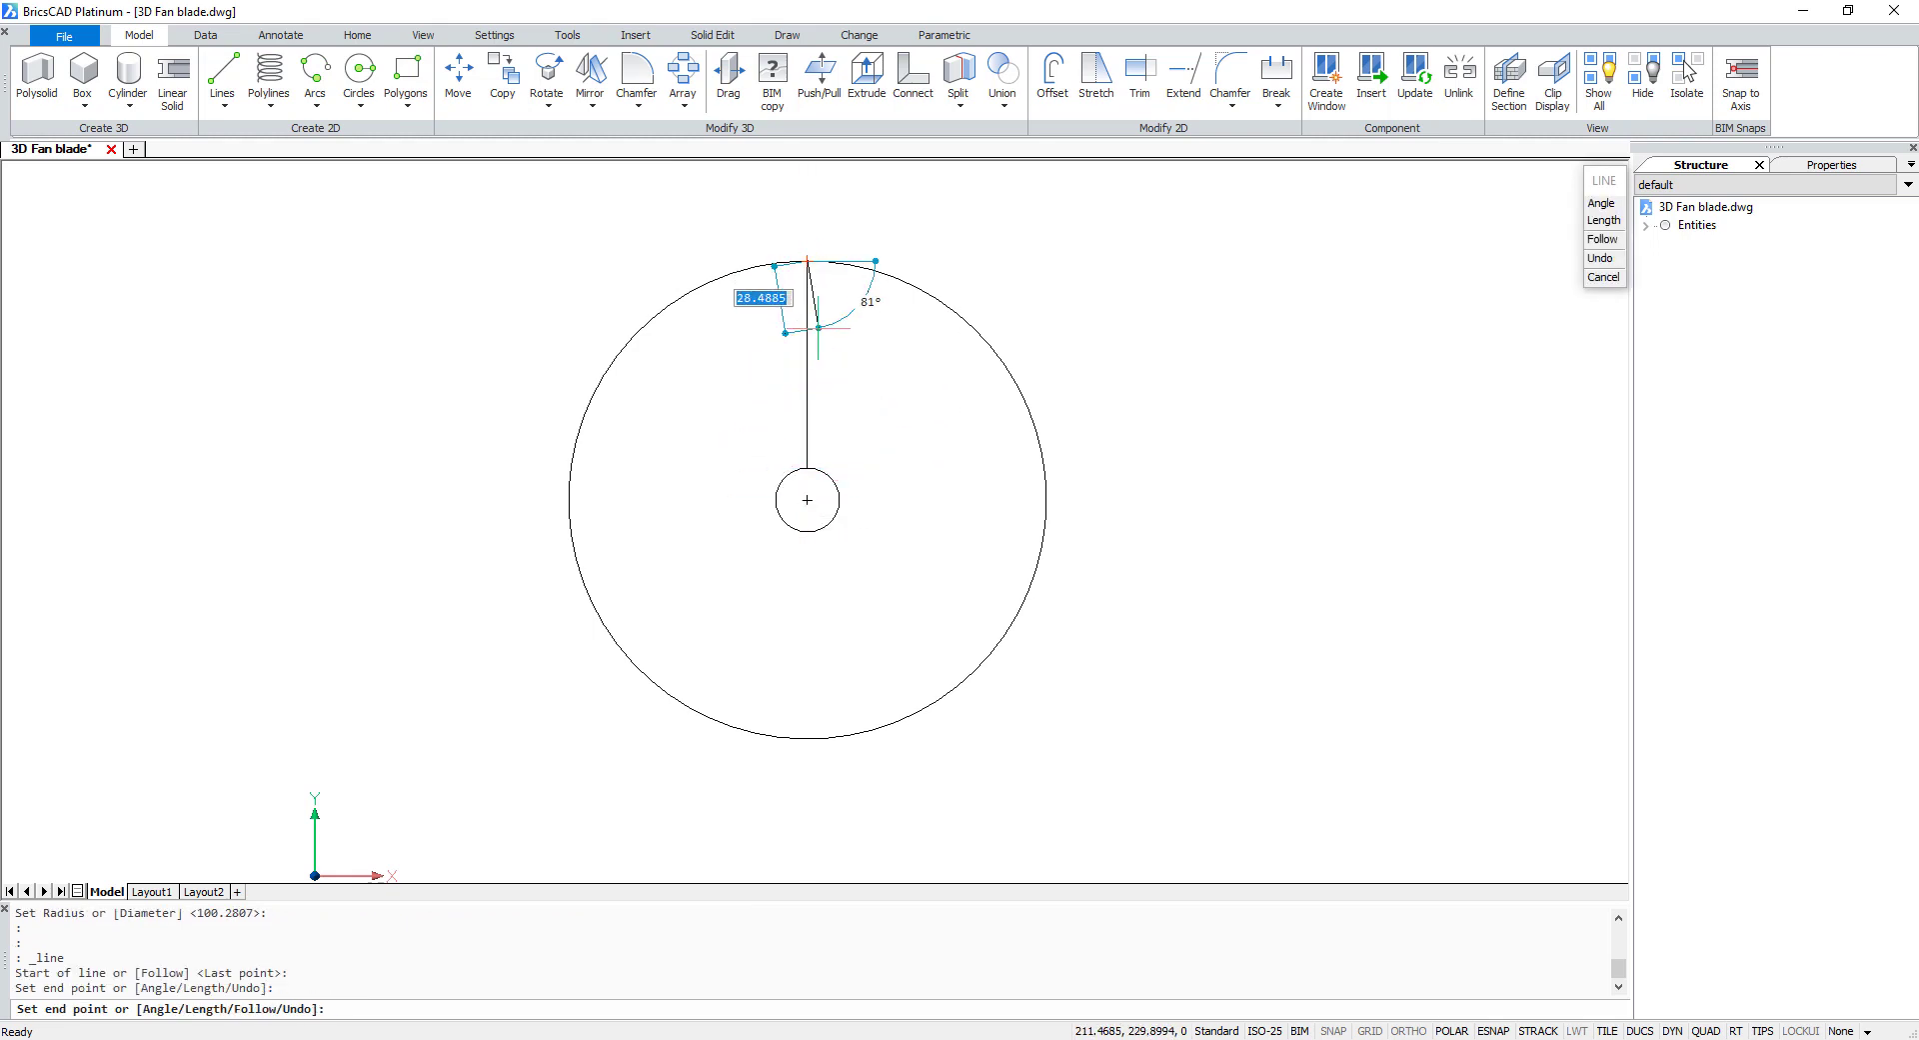
{"action": "key", "text": "Return"}
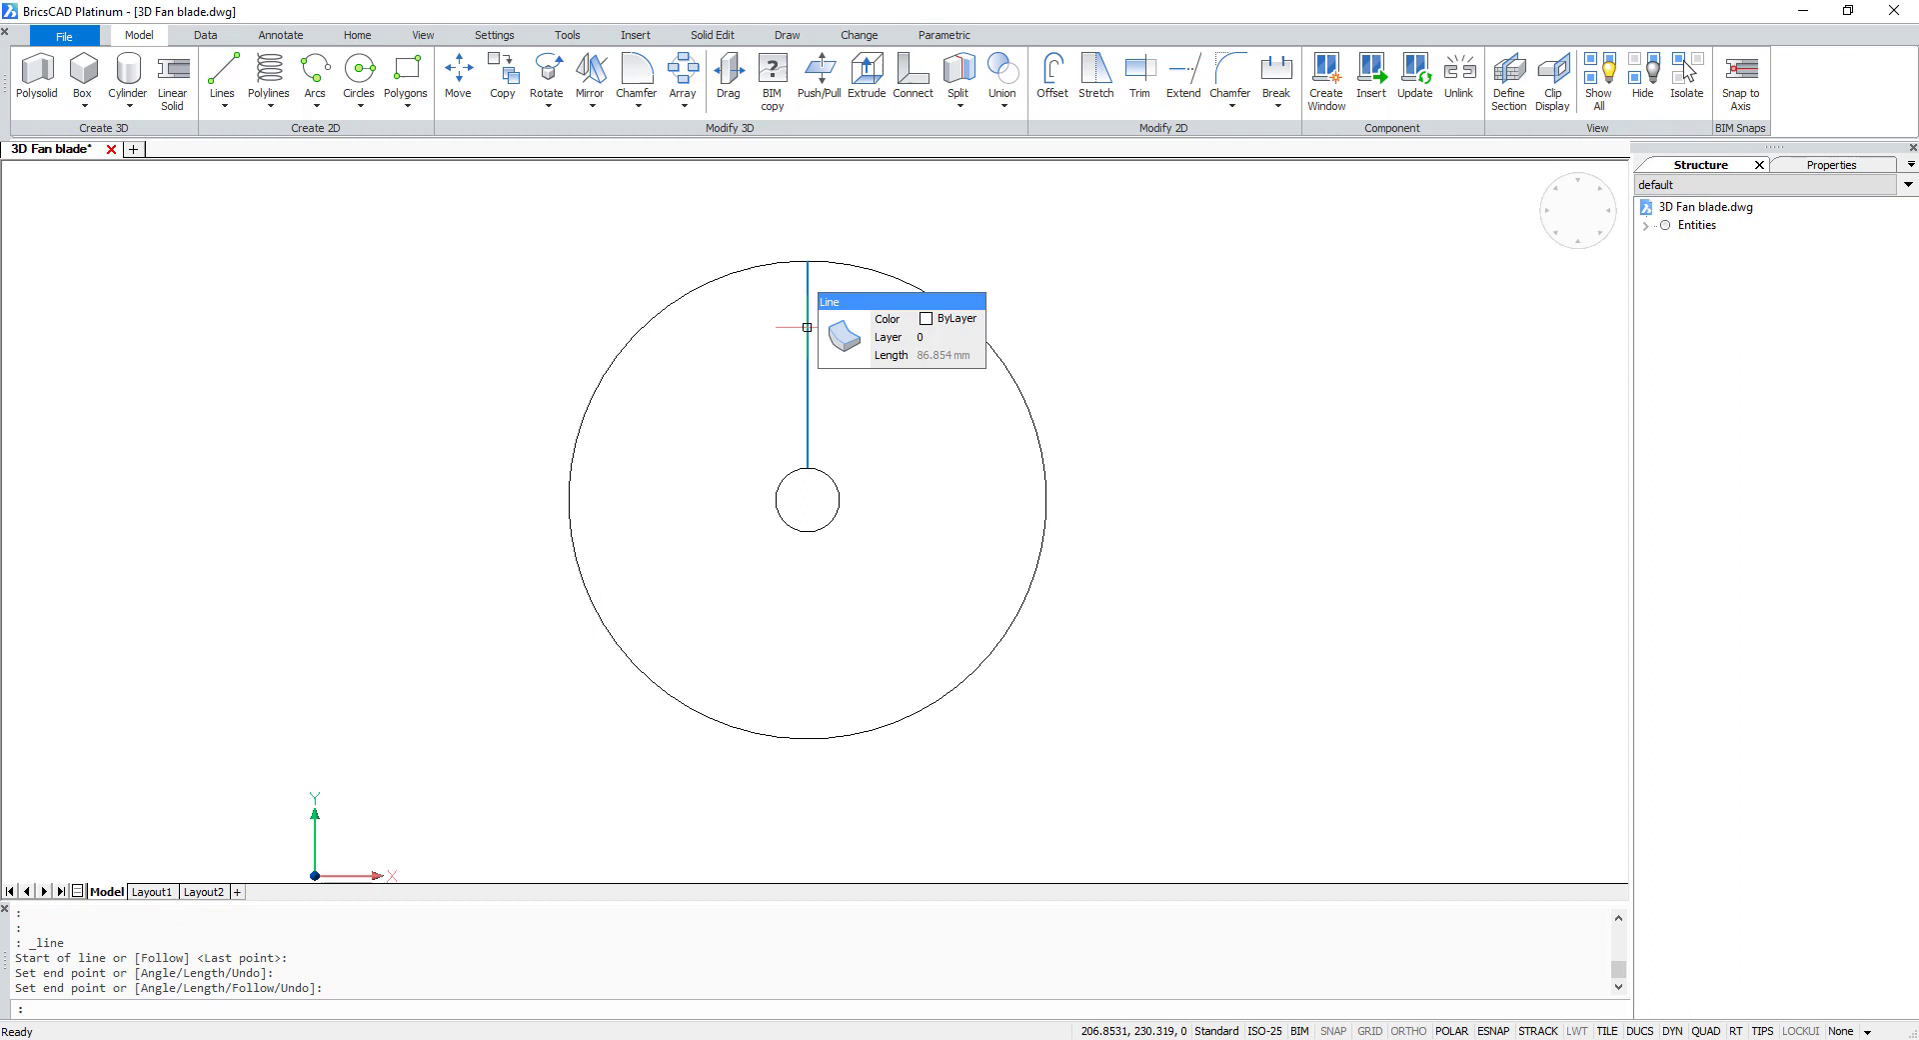
- Polar-array the line about the circles' centre into five evenly spaced spokes
{"action": "left_click", "coordinate": [808, 320]}
{"action": "left_click", "coordinate": [686, 72]}
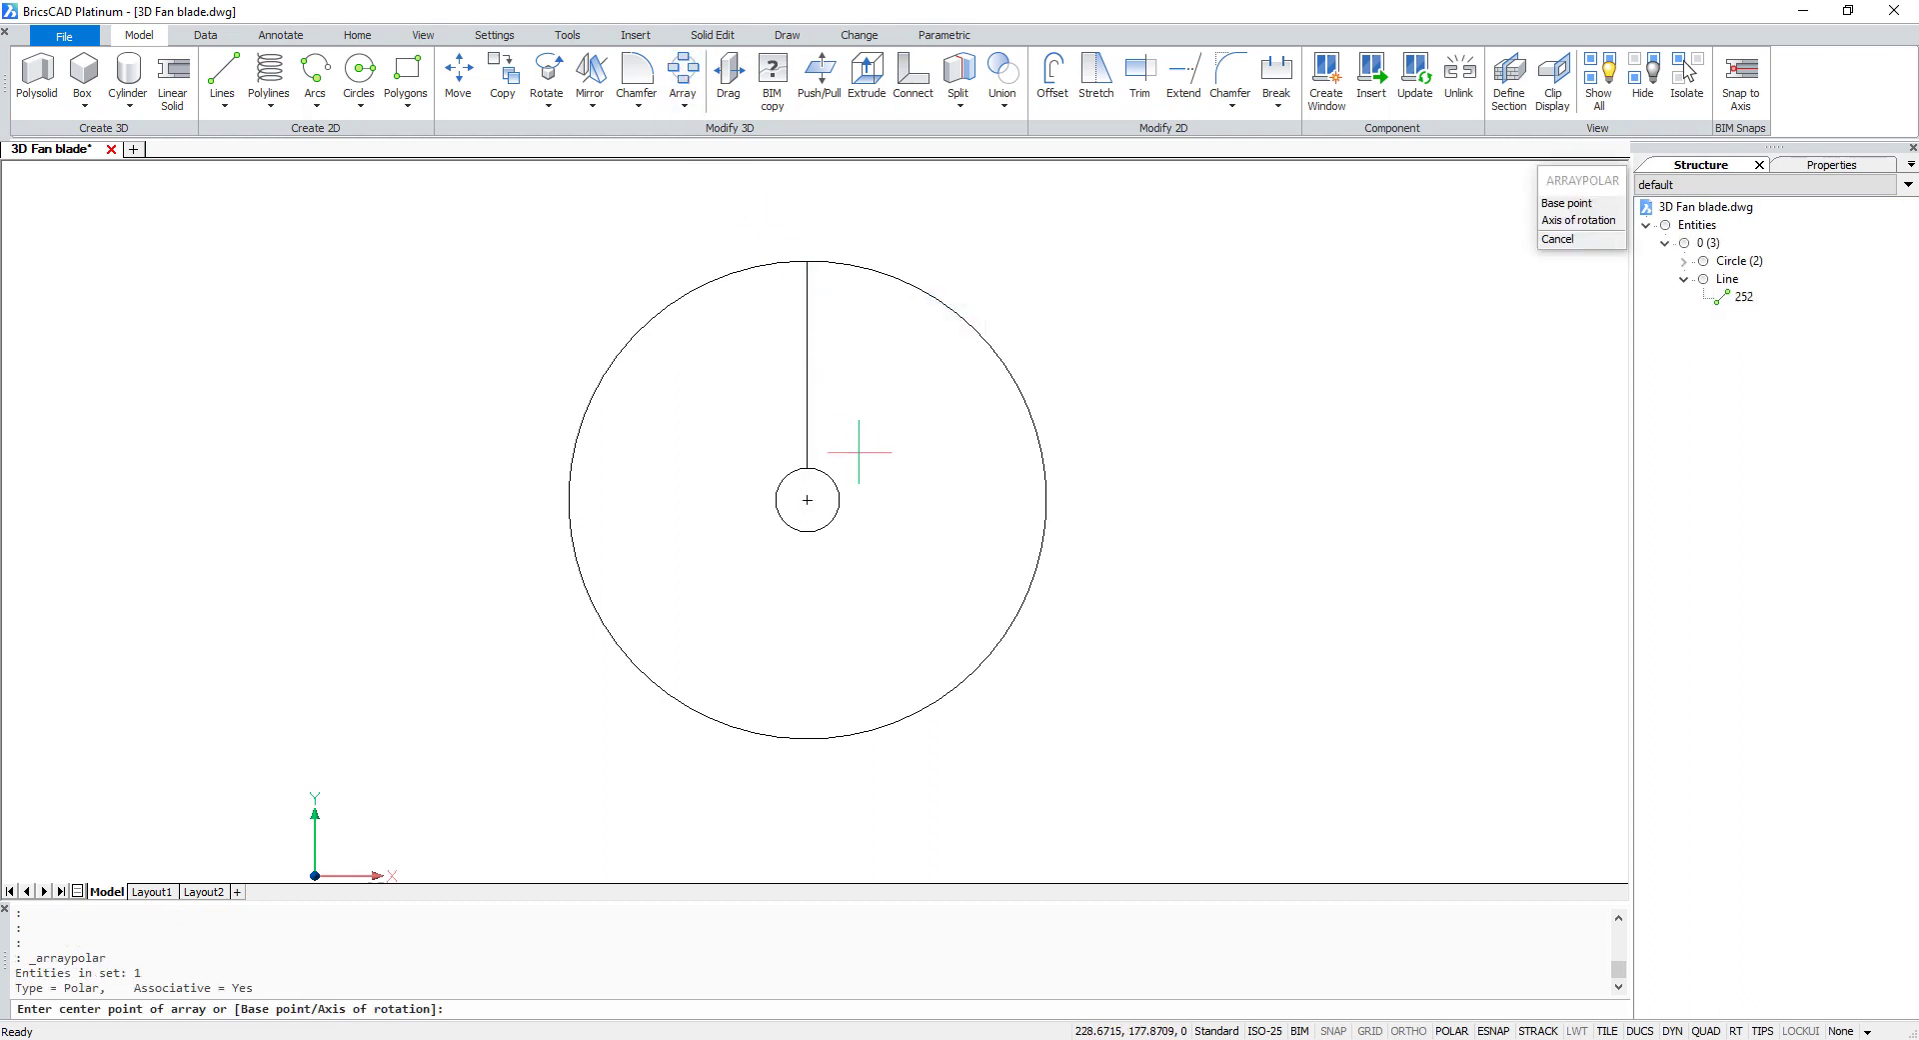
{"action": "left_click", "coordinate": [808, 500]}
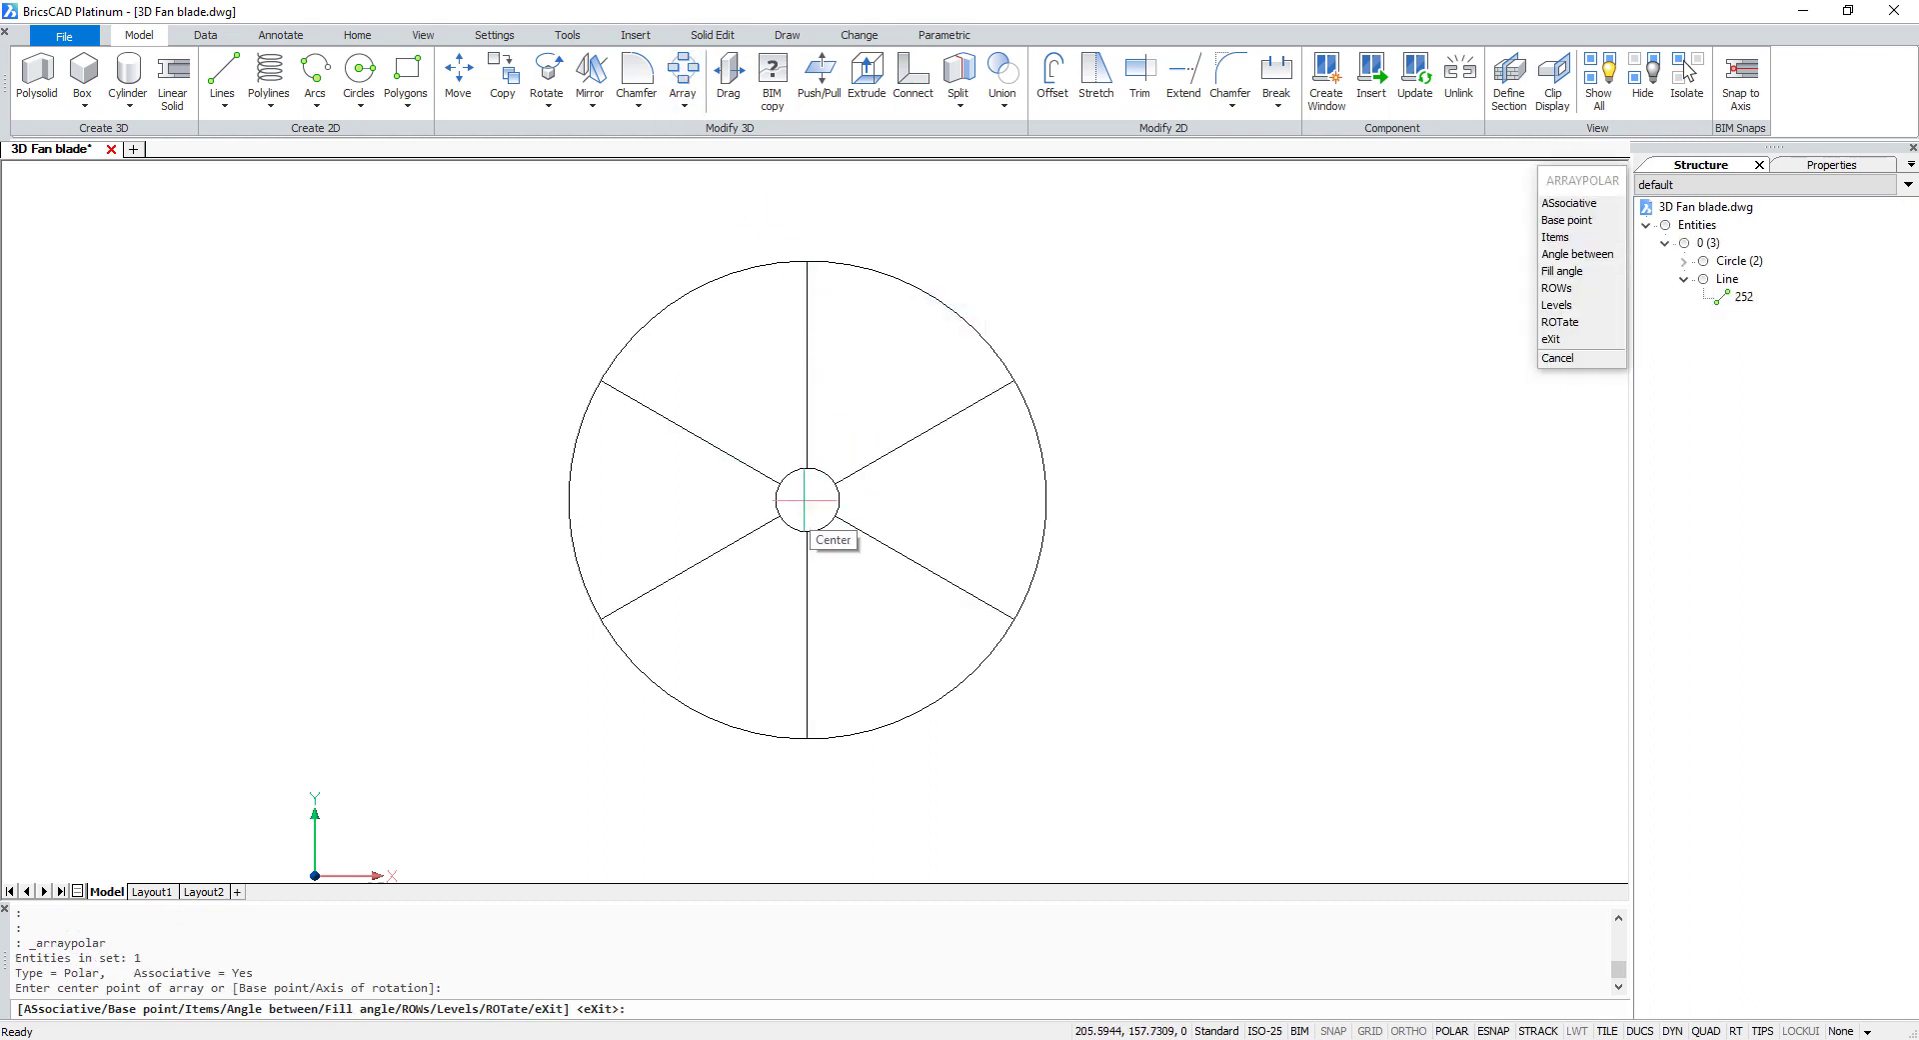
{"action": "left_click", "coordinate": [1558, 237]}
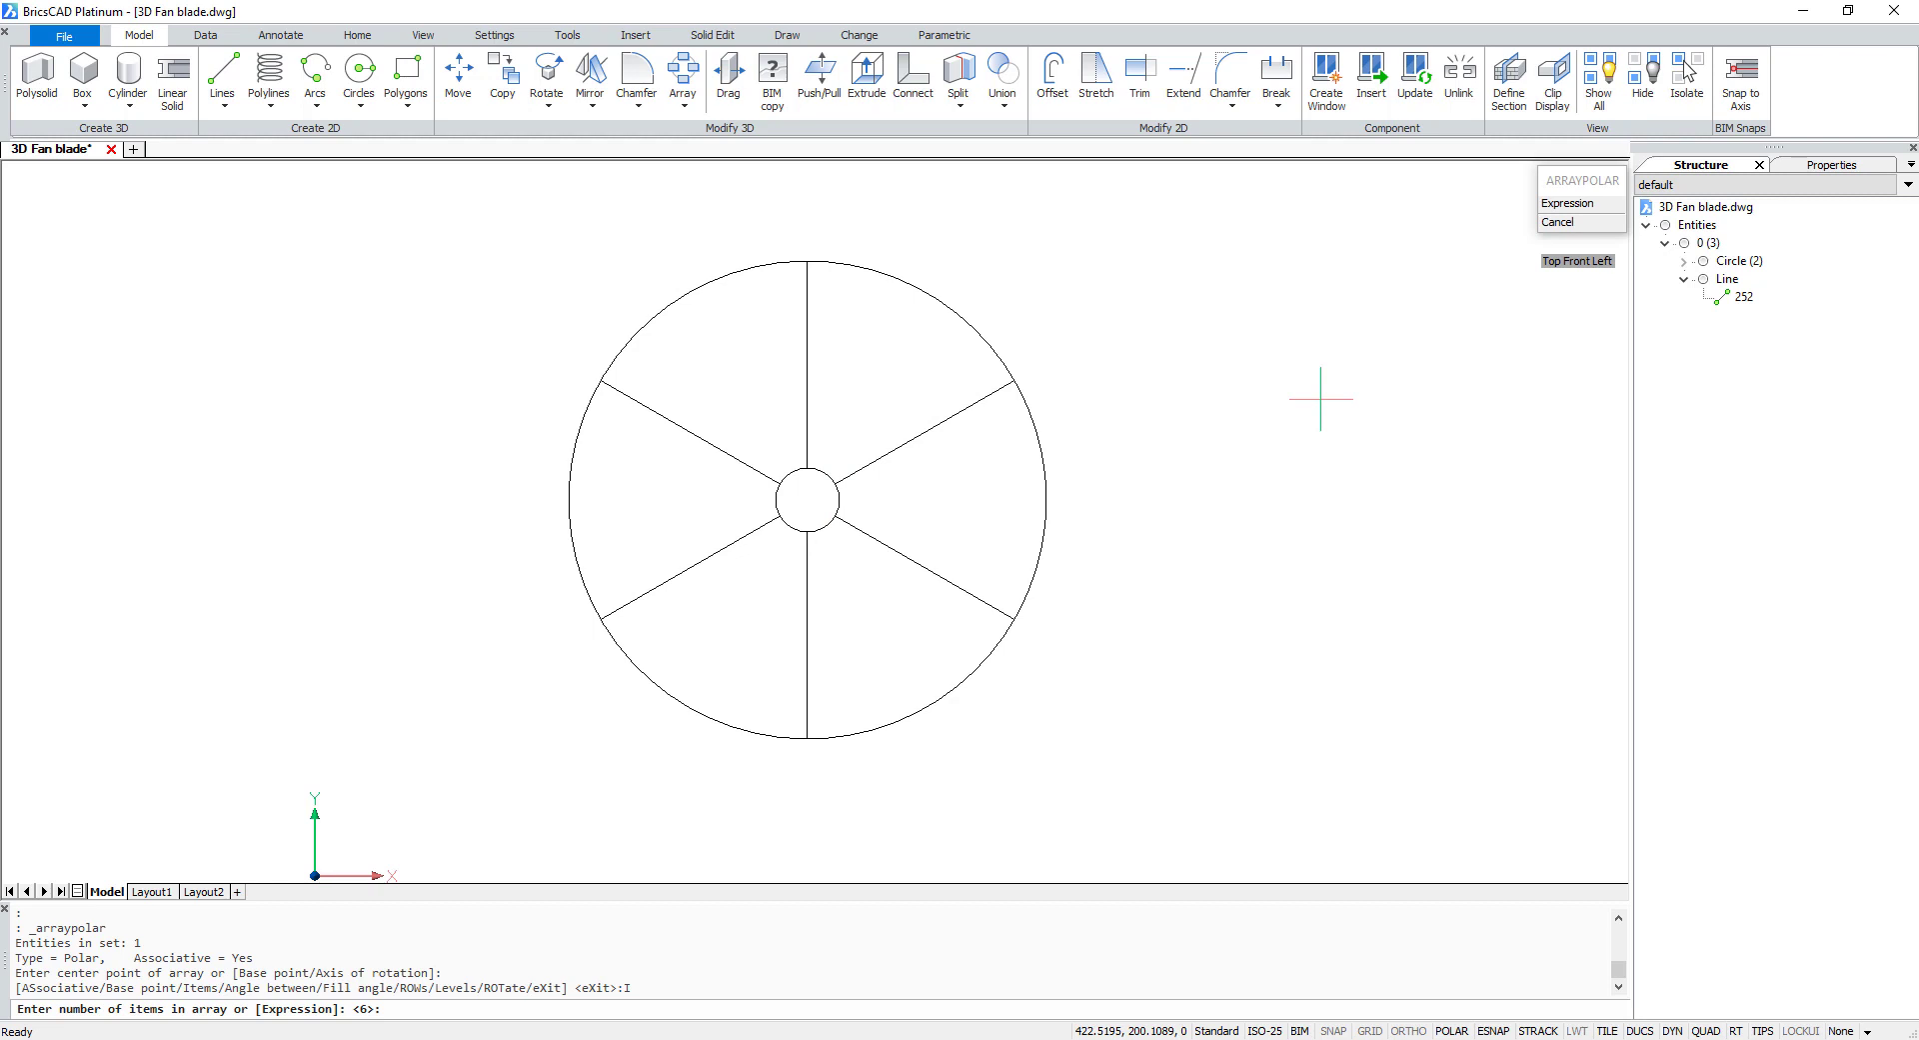
{"action": "type", "text": "5"}
{"action": "key", "text": "Return"}
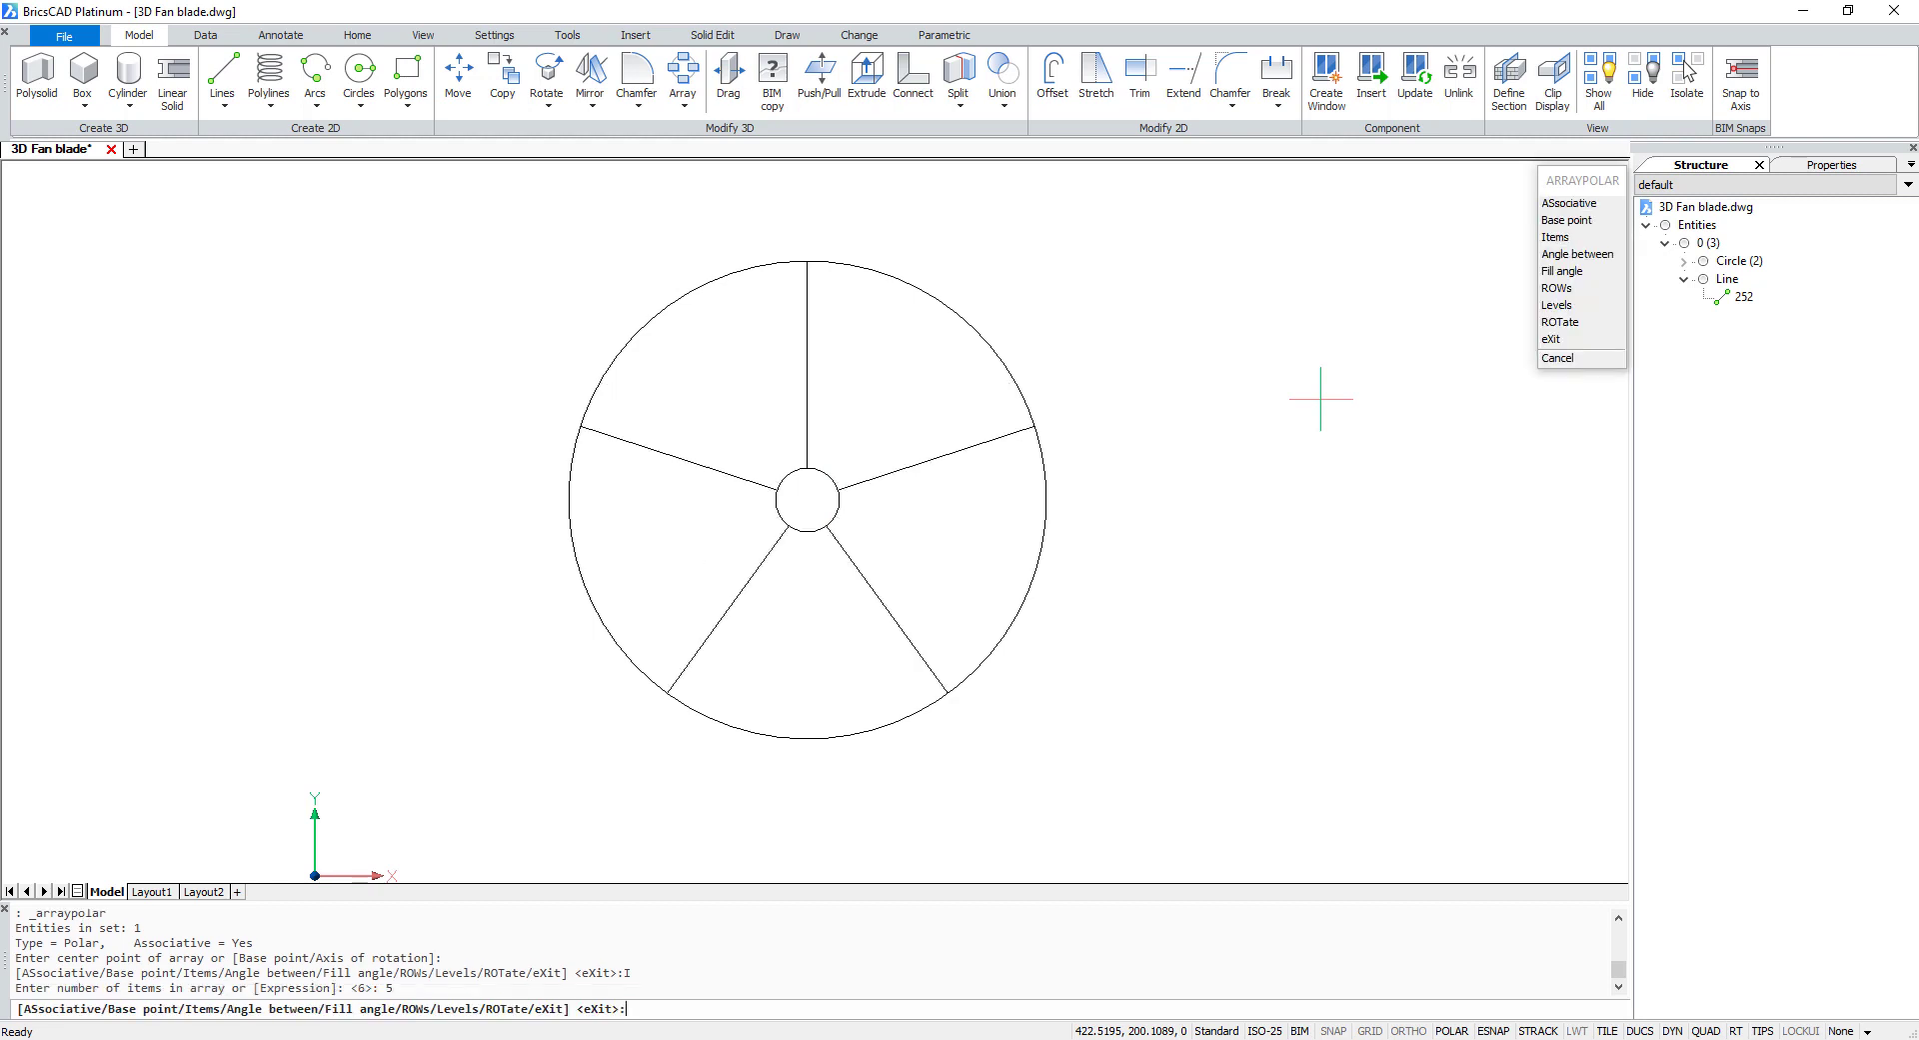
{"action": "key", "text": "Escape"}
- Explode the spoke array into separate lines
{"action": "left_click", "coordinate": [537, 212]}
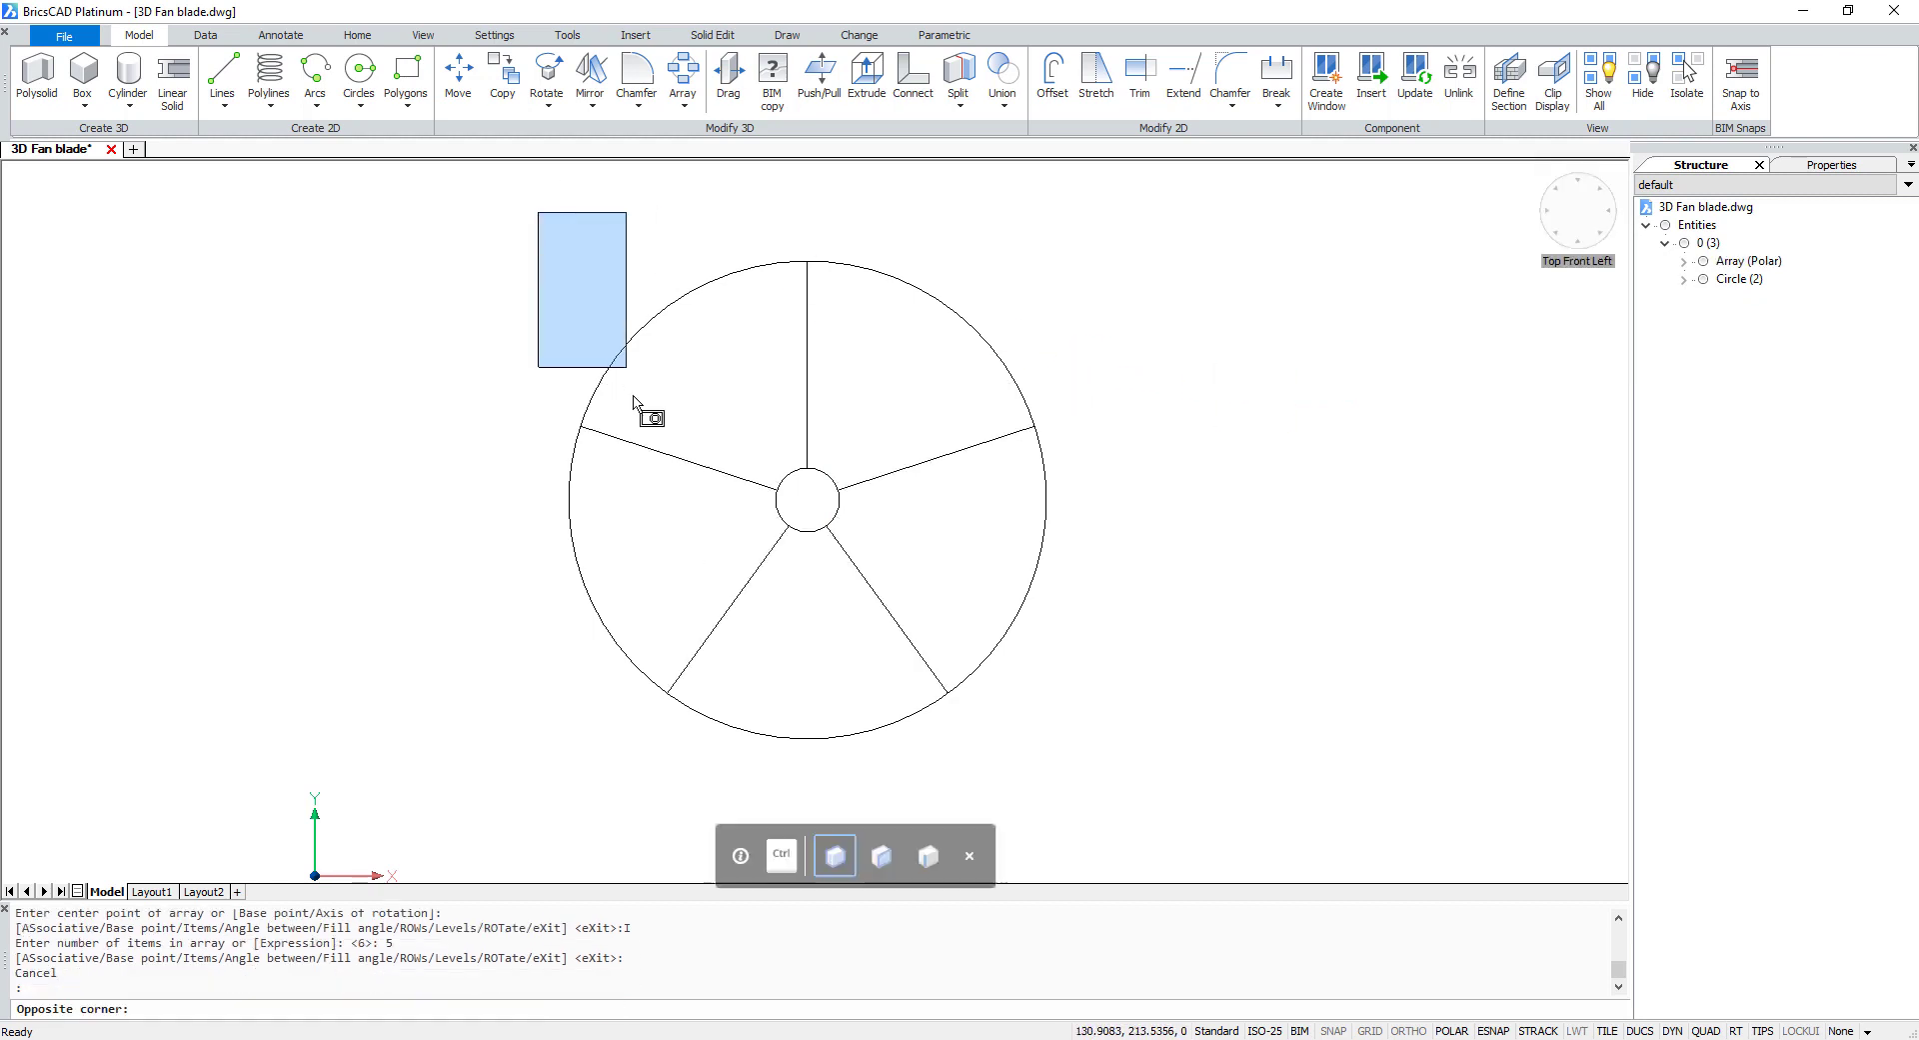
{"action": "left_click", "coordinate": [838, 788]}
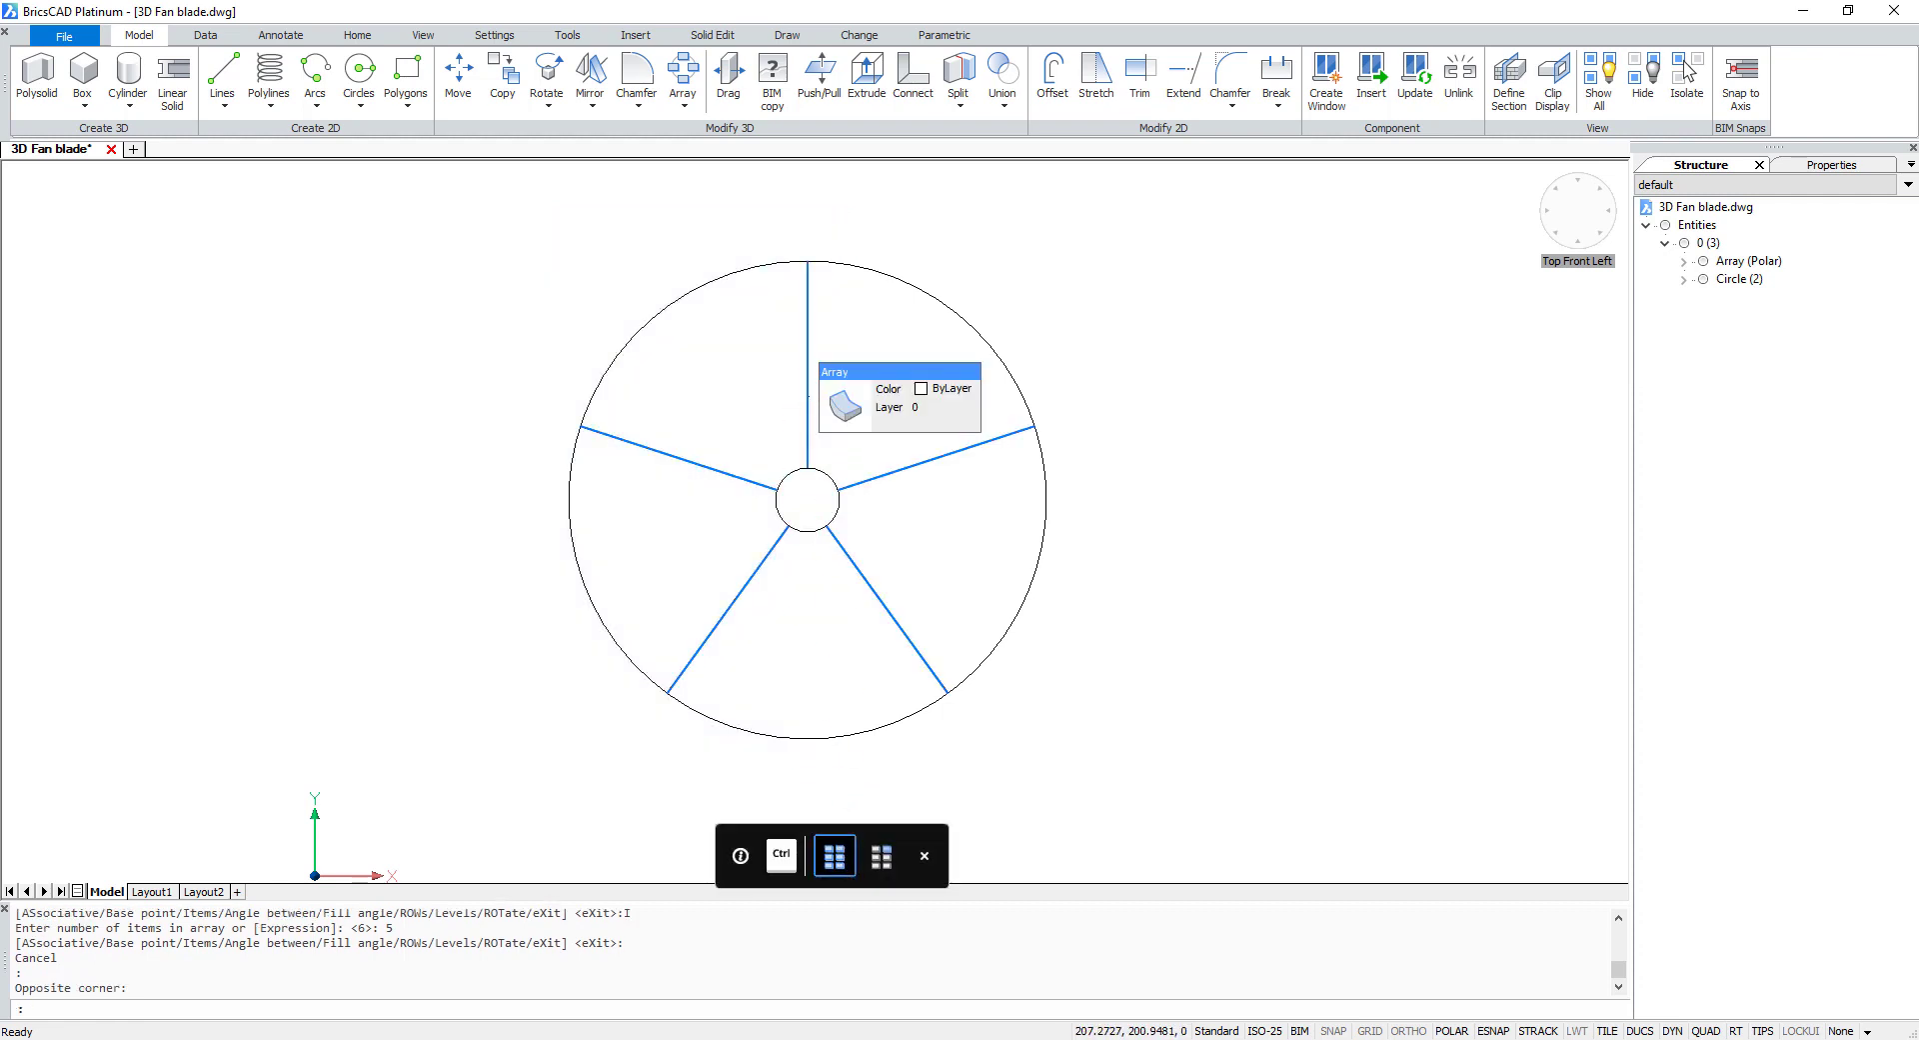
{"action": "left_click", "coordinate": [808, 397]}
{"action": "key", "text": "Return"}
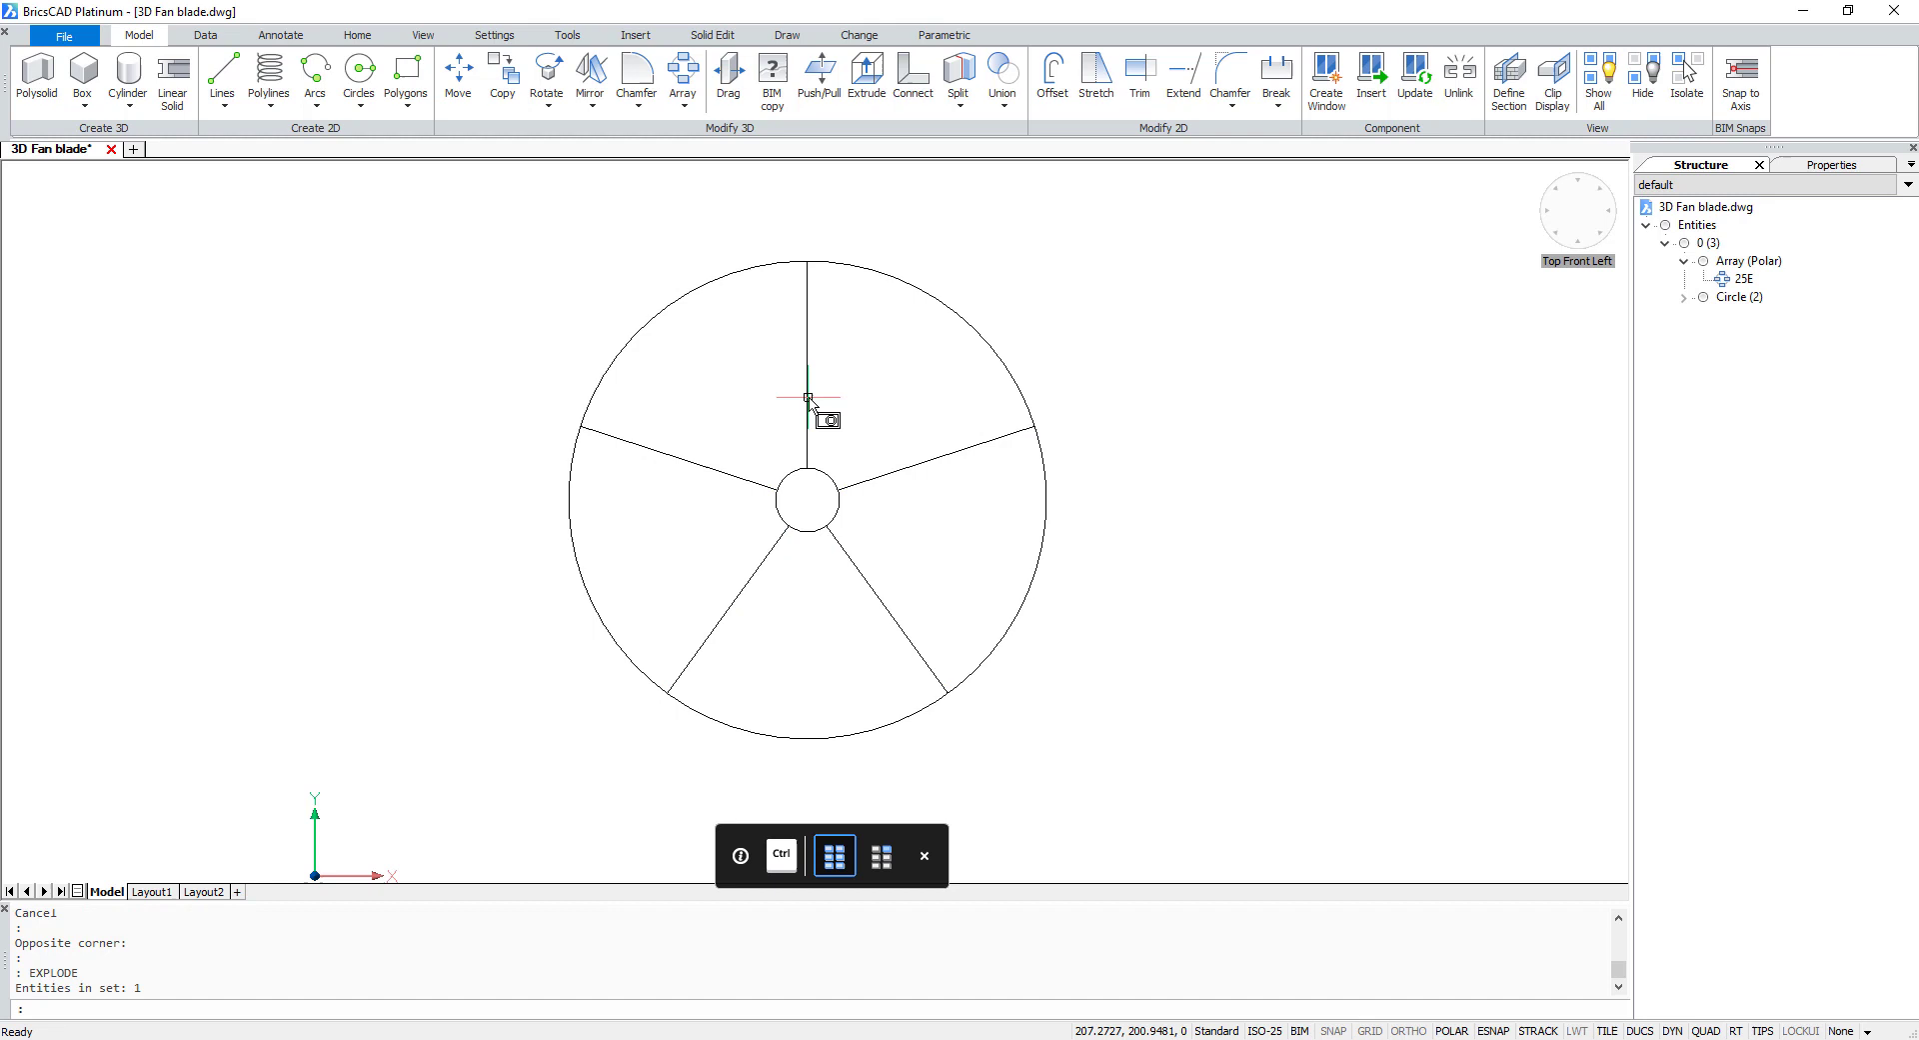
- Window-select the three left spokes and delete them
{"action": "left_click", "coordinate": [525, 212]}
{"action": "left_click", "coordinate": [816, 774]}
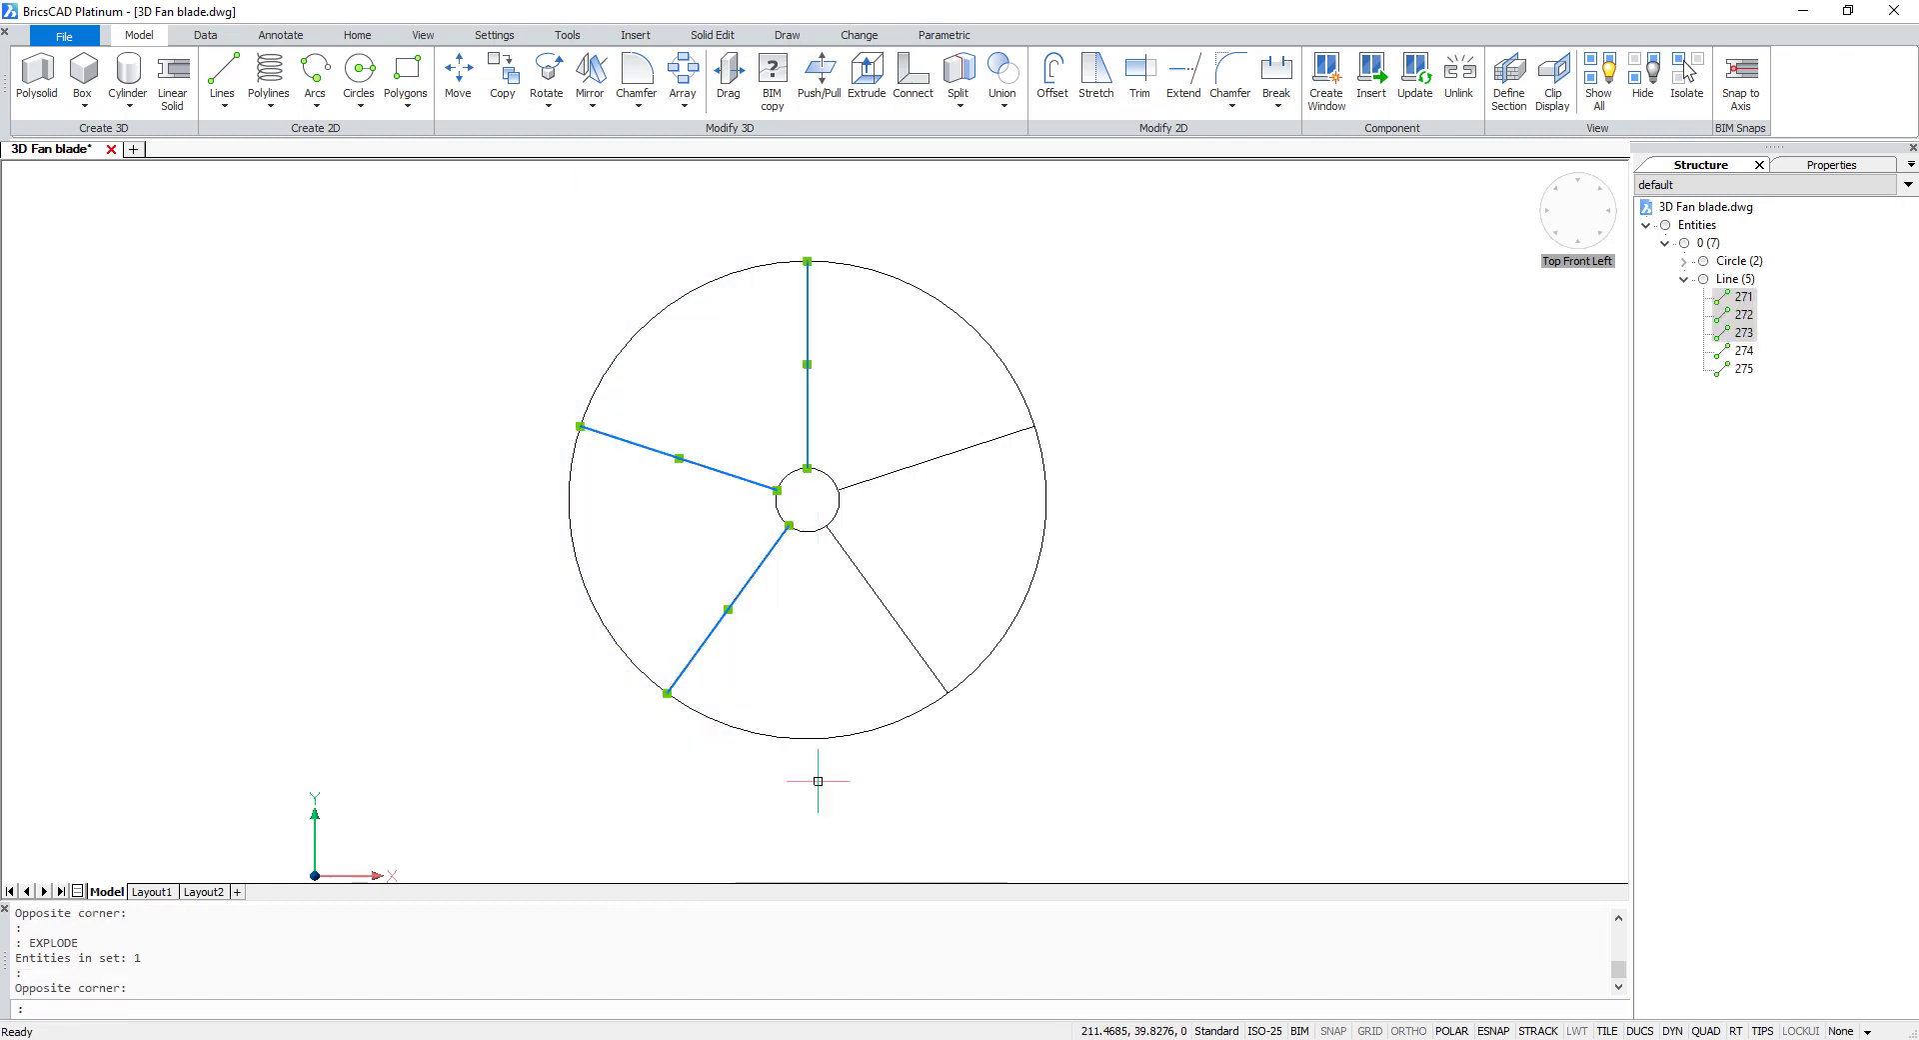
{"action": "key", "text": "Delete"}
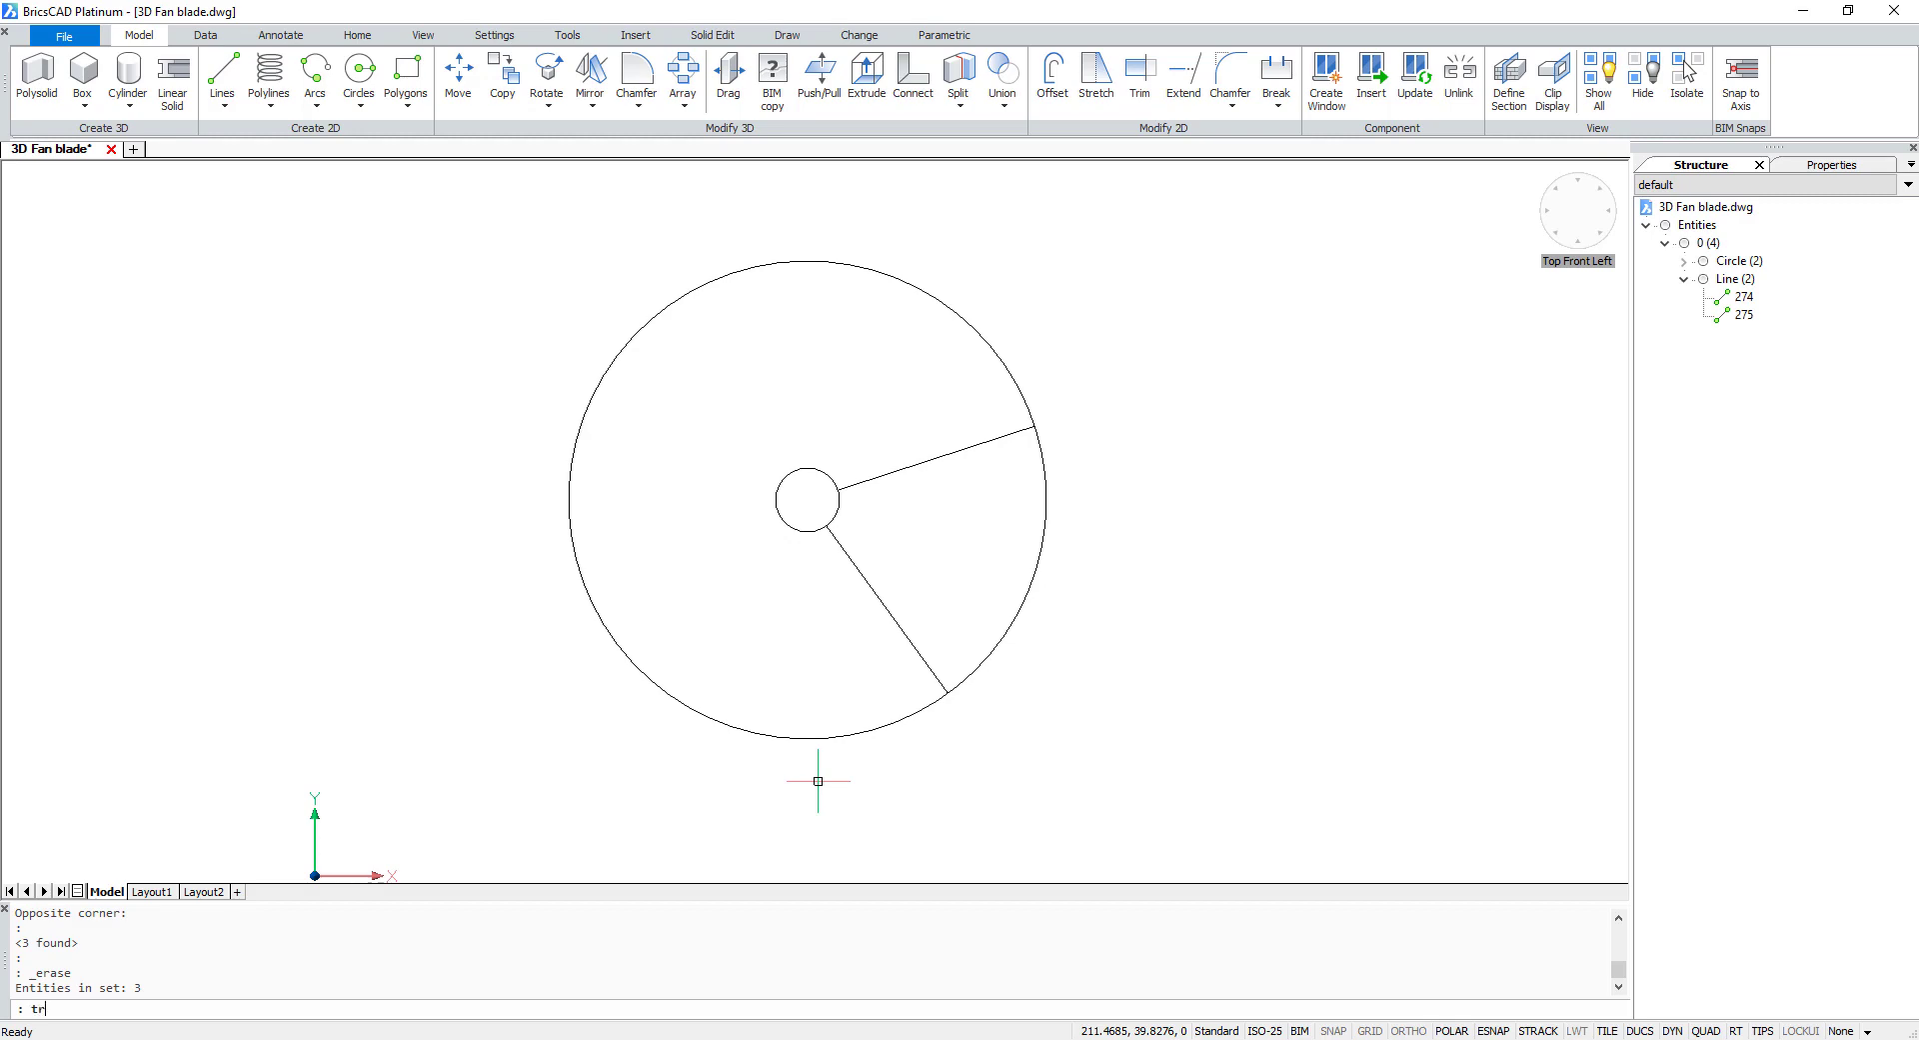
- Trim the hub and outer circles outside the two spokes, leaving a closed wedge
{"action": "key", "text": "Return"}
{"action": "left_click", "coordinate": [1129, 786]}
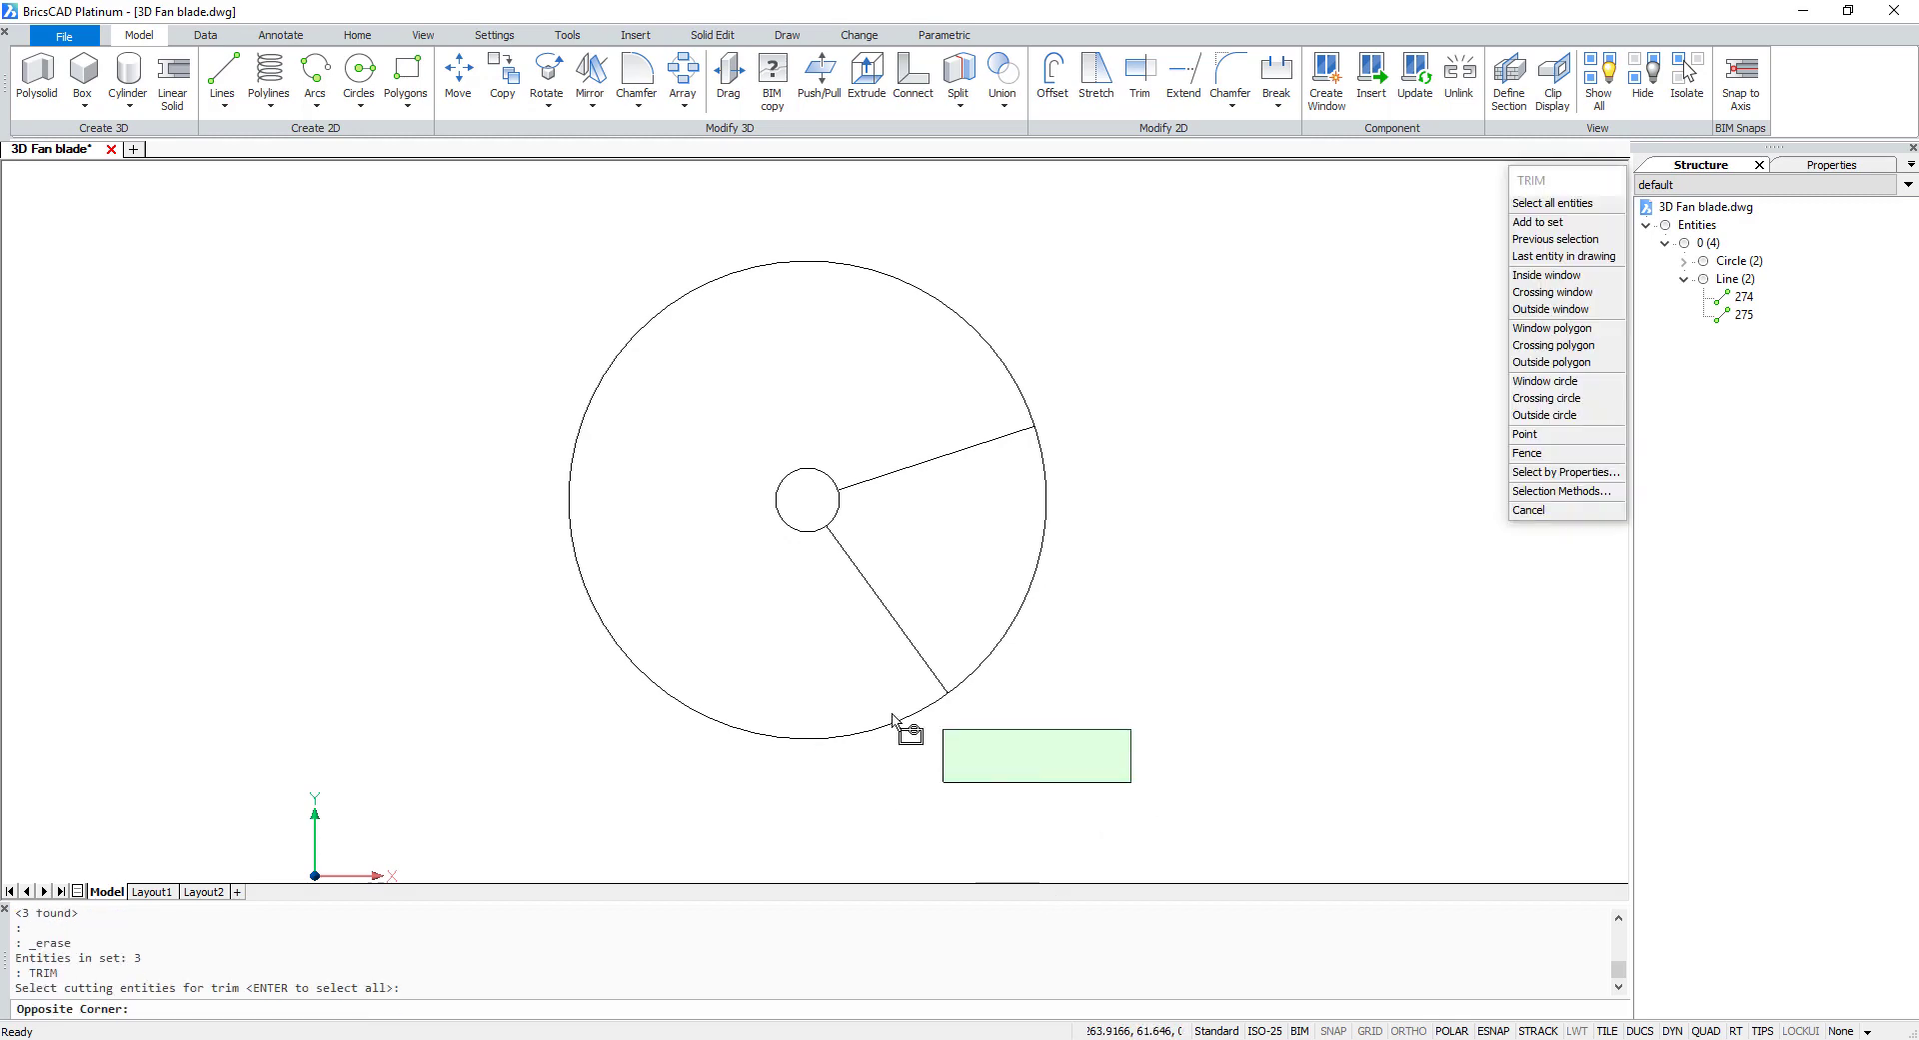
{"action": "left_click", "coordinate": [494, 207]}
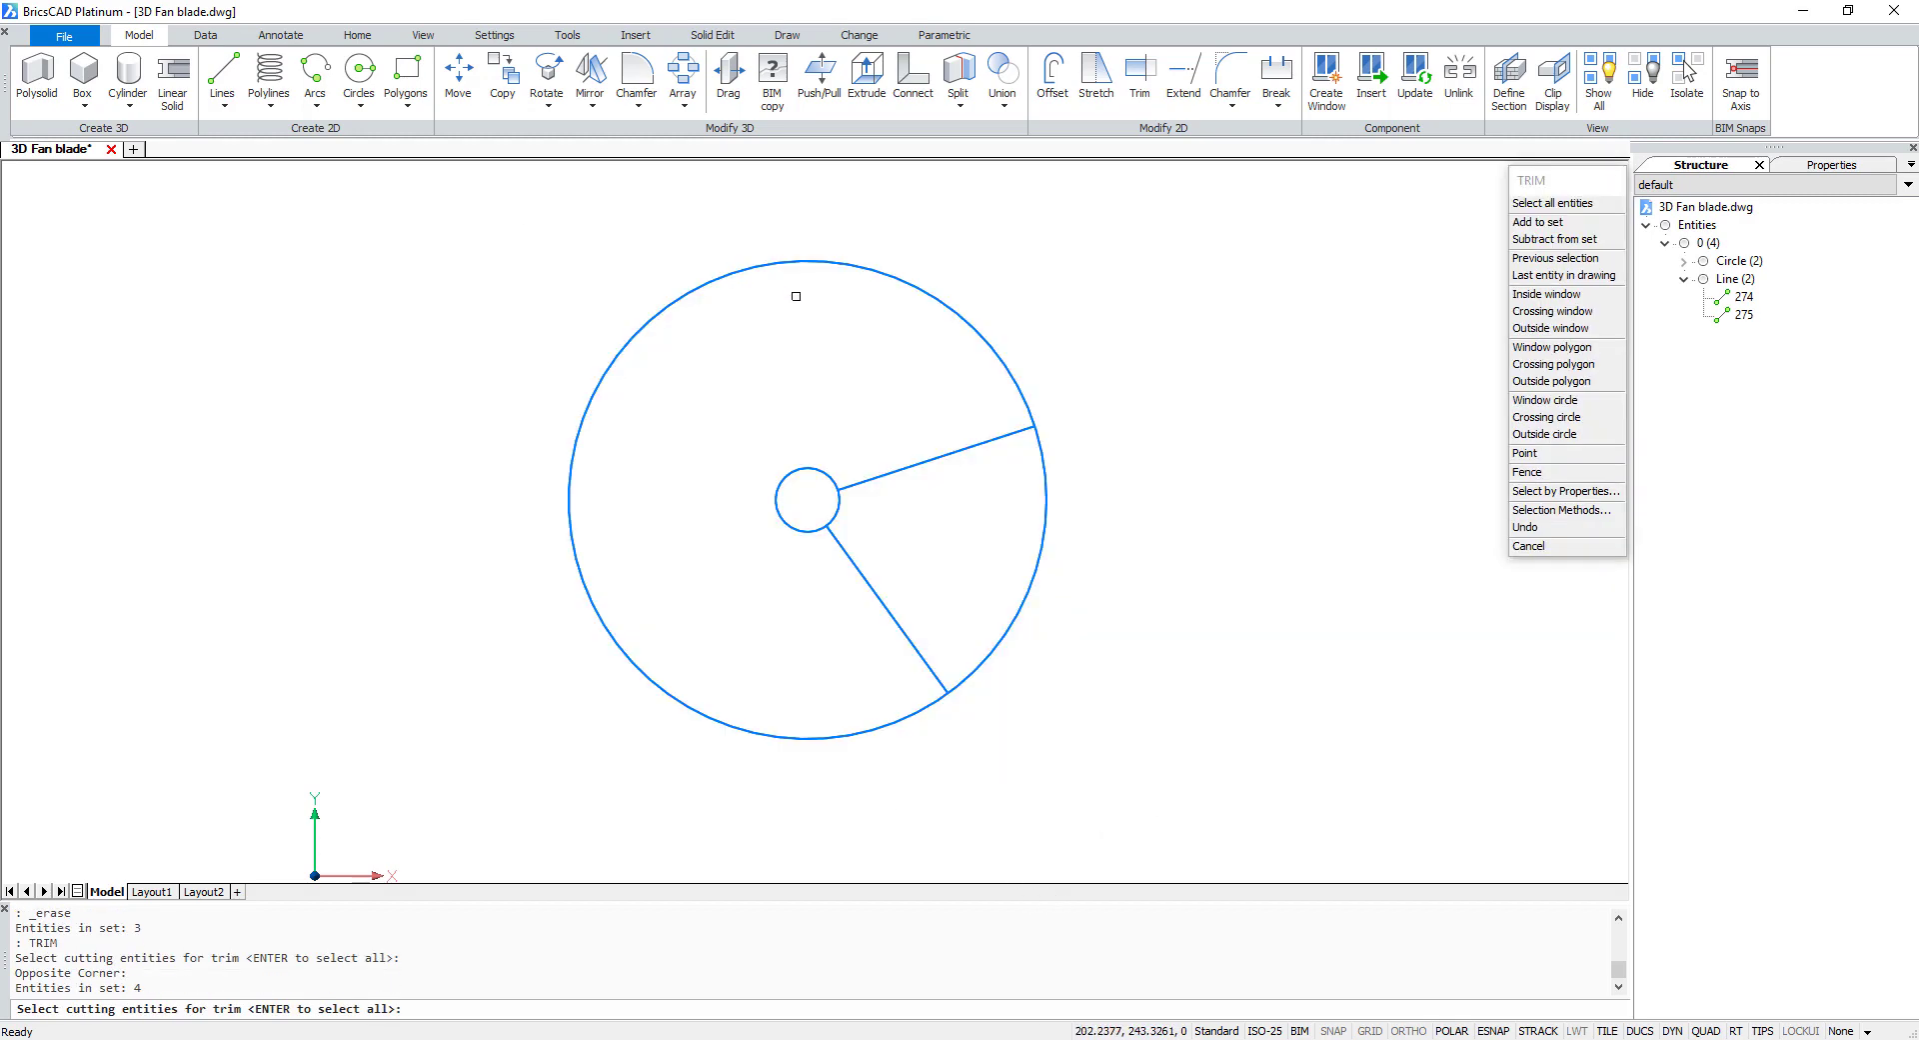
{"action": "key", "text": "Return"}
{"action": "left_click", "coordinate": [825, 475]}
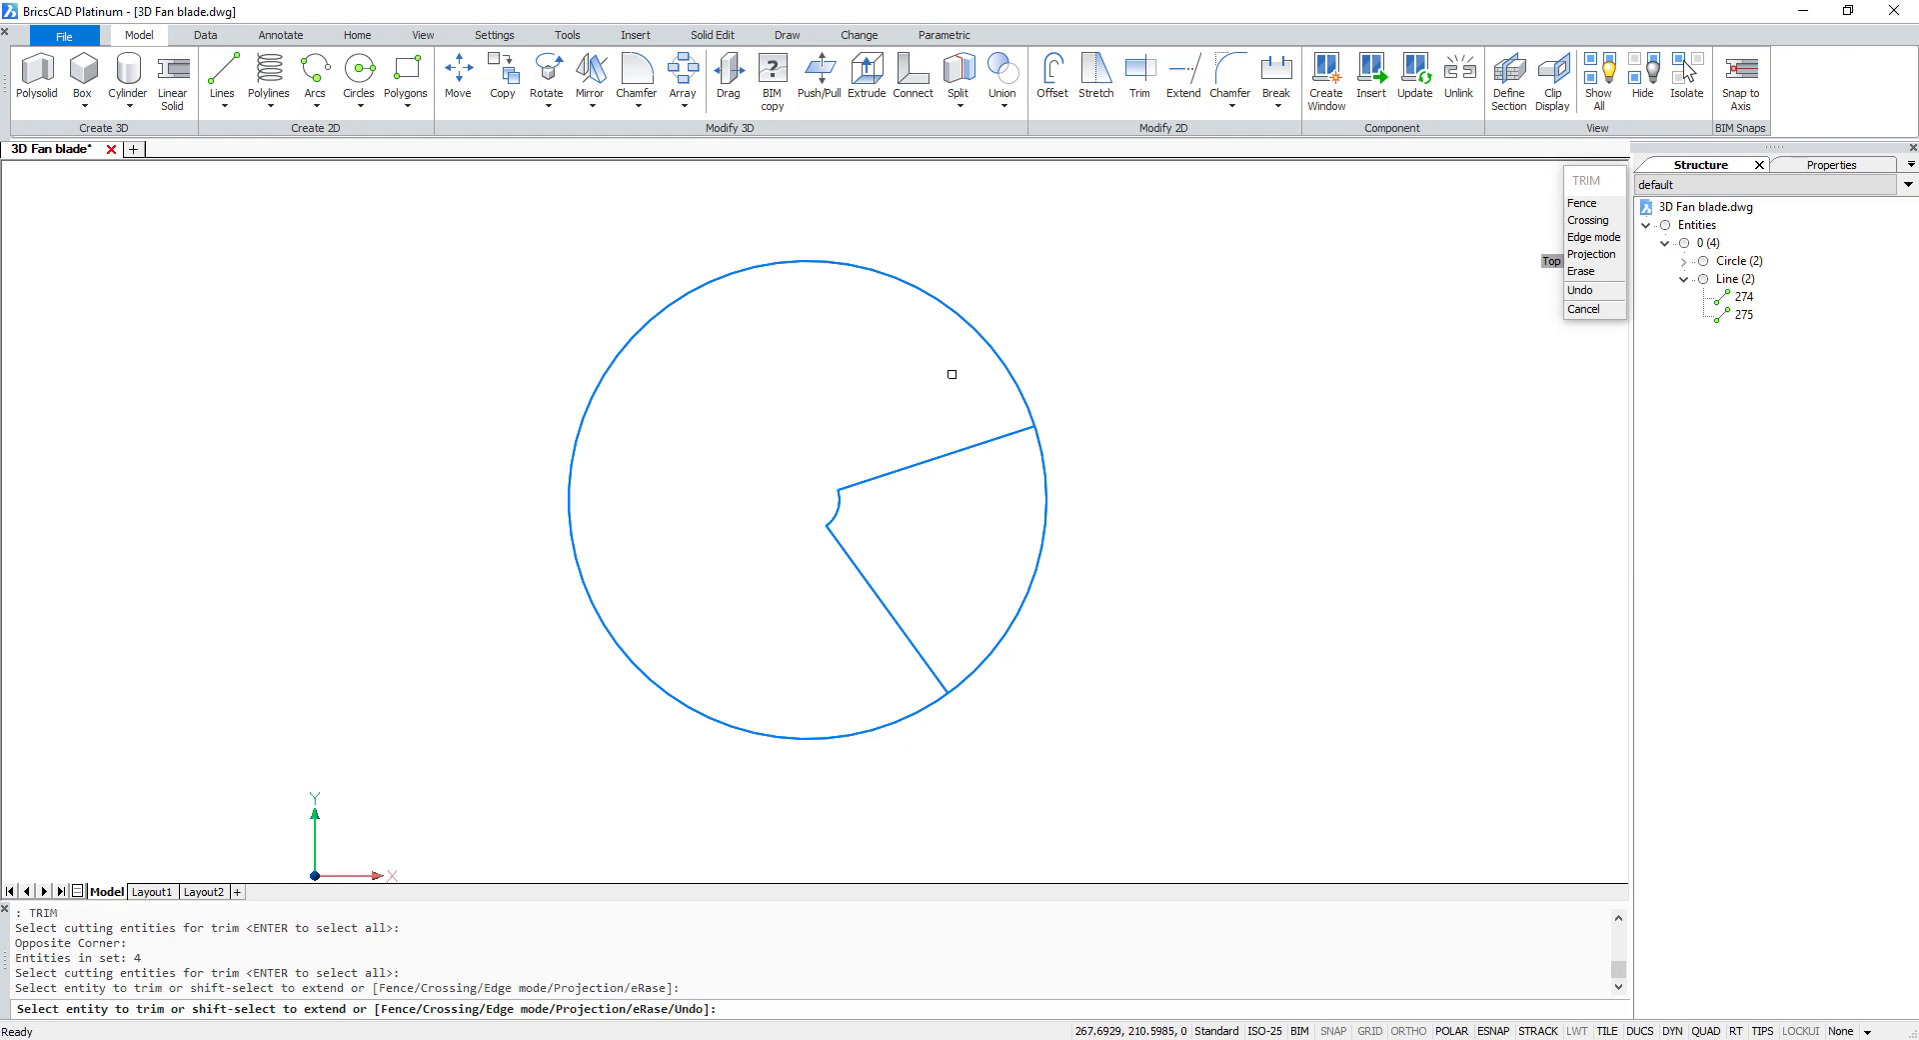
{"action": "left_click", "coordinate": [996, 352]}
{"action": "key", "text": "Escape"}
{"action": "scroll", "coordinate": [1110, 604], "scroll_direction": "up", "scroll_amount": 3}
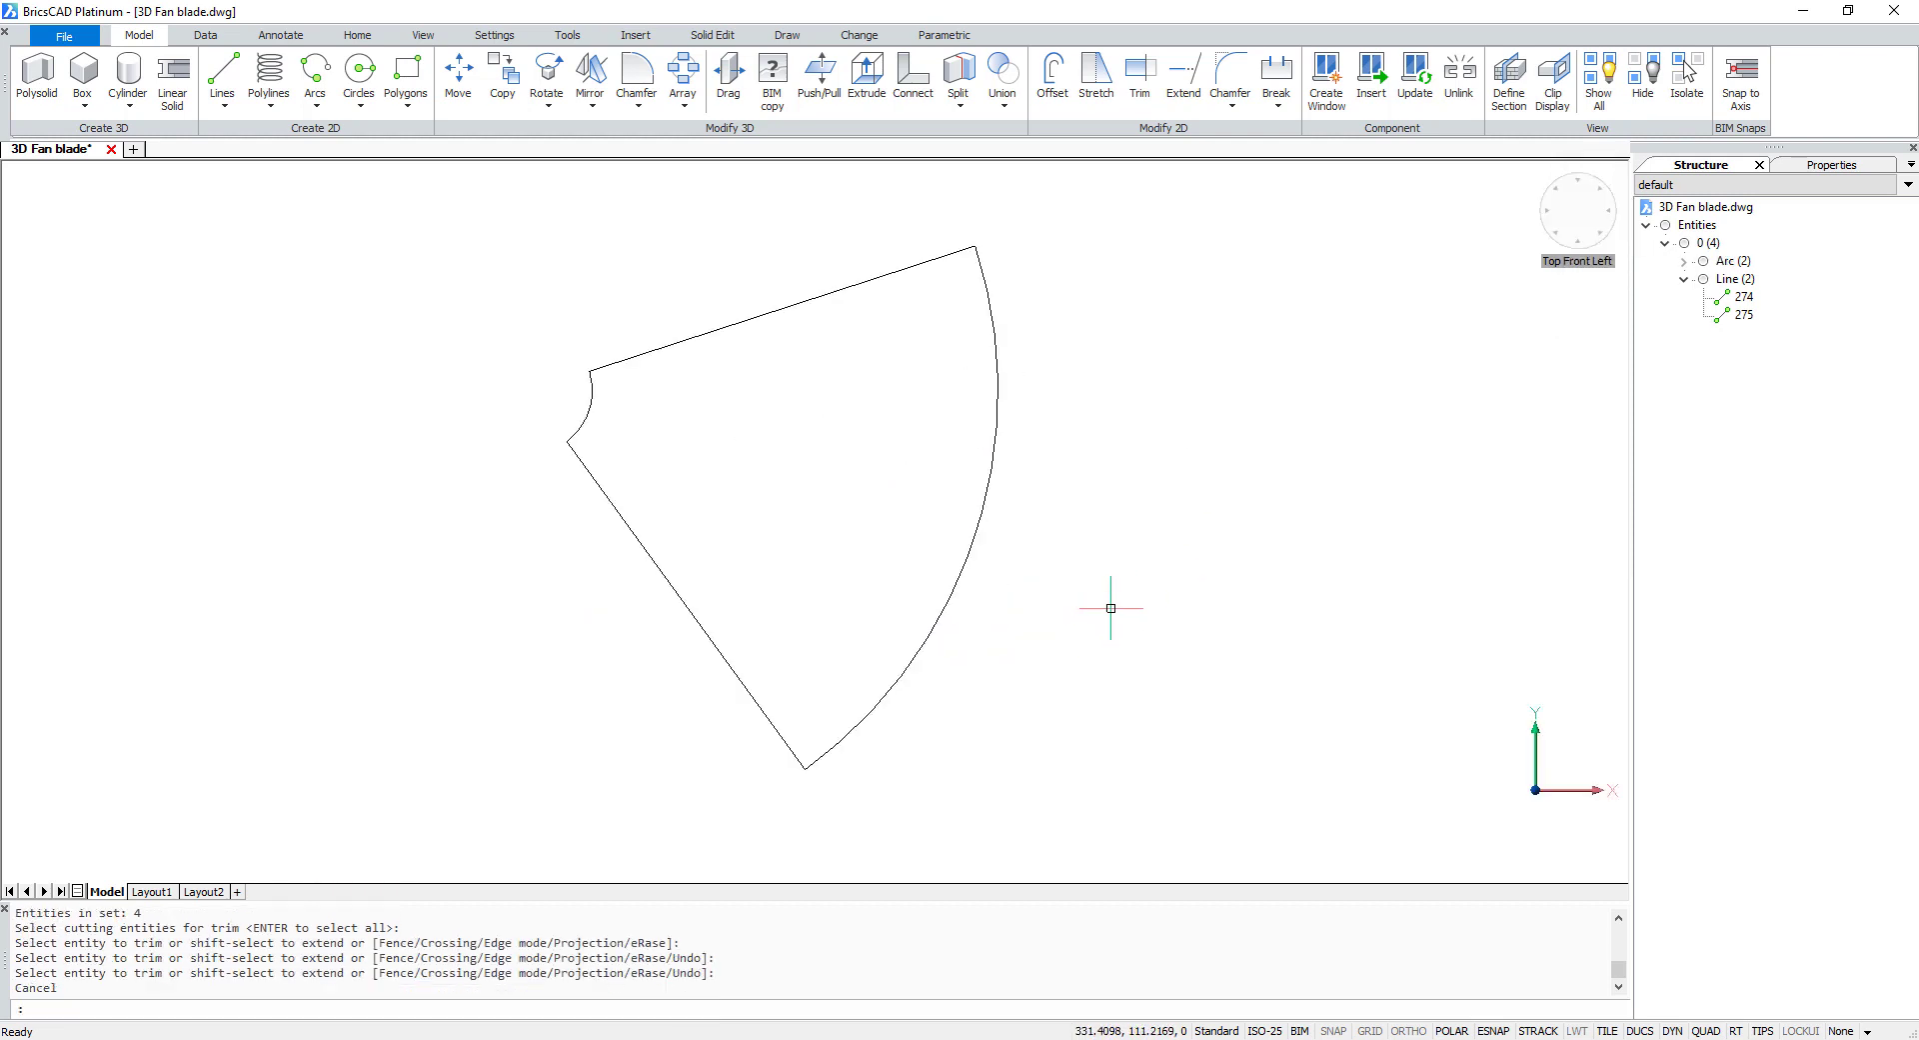
{"action": "middle_click_drag", "start_coordinate": [1110, 604], "coordinate": [1109, 654]}
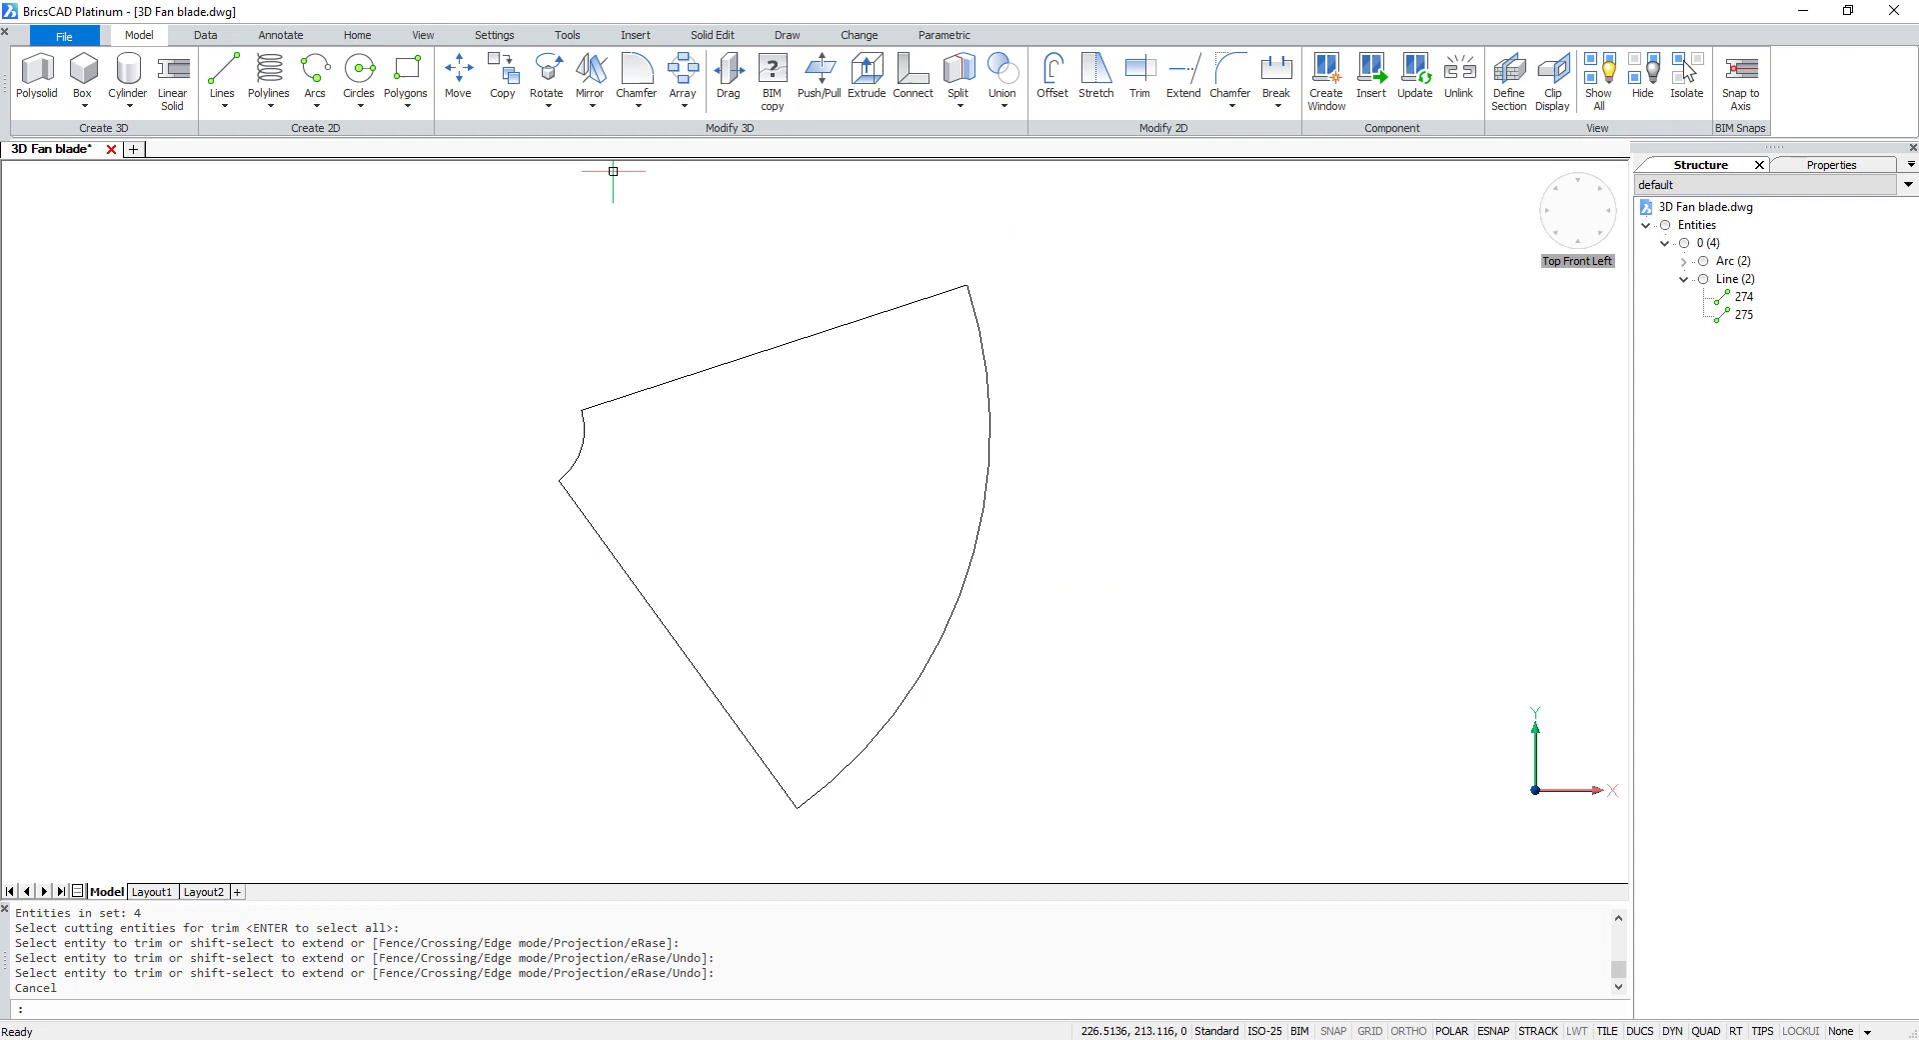
- Draw a 3-point arc from the wedge's left corner to its upper-right corner
{"action": "left_click", "coordinate": [315, 104]}
{"action": "left_click", "coordinate": [360, 134]}
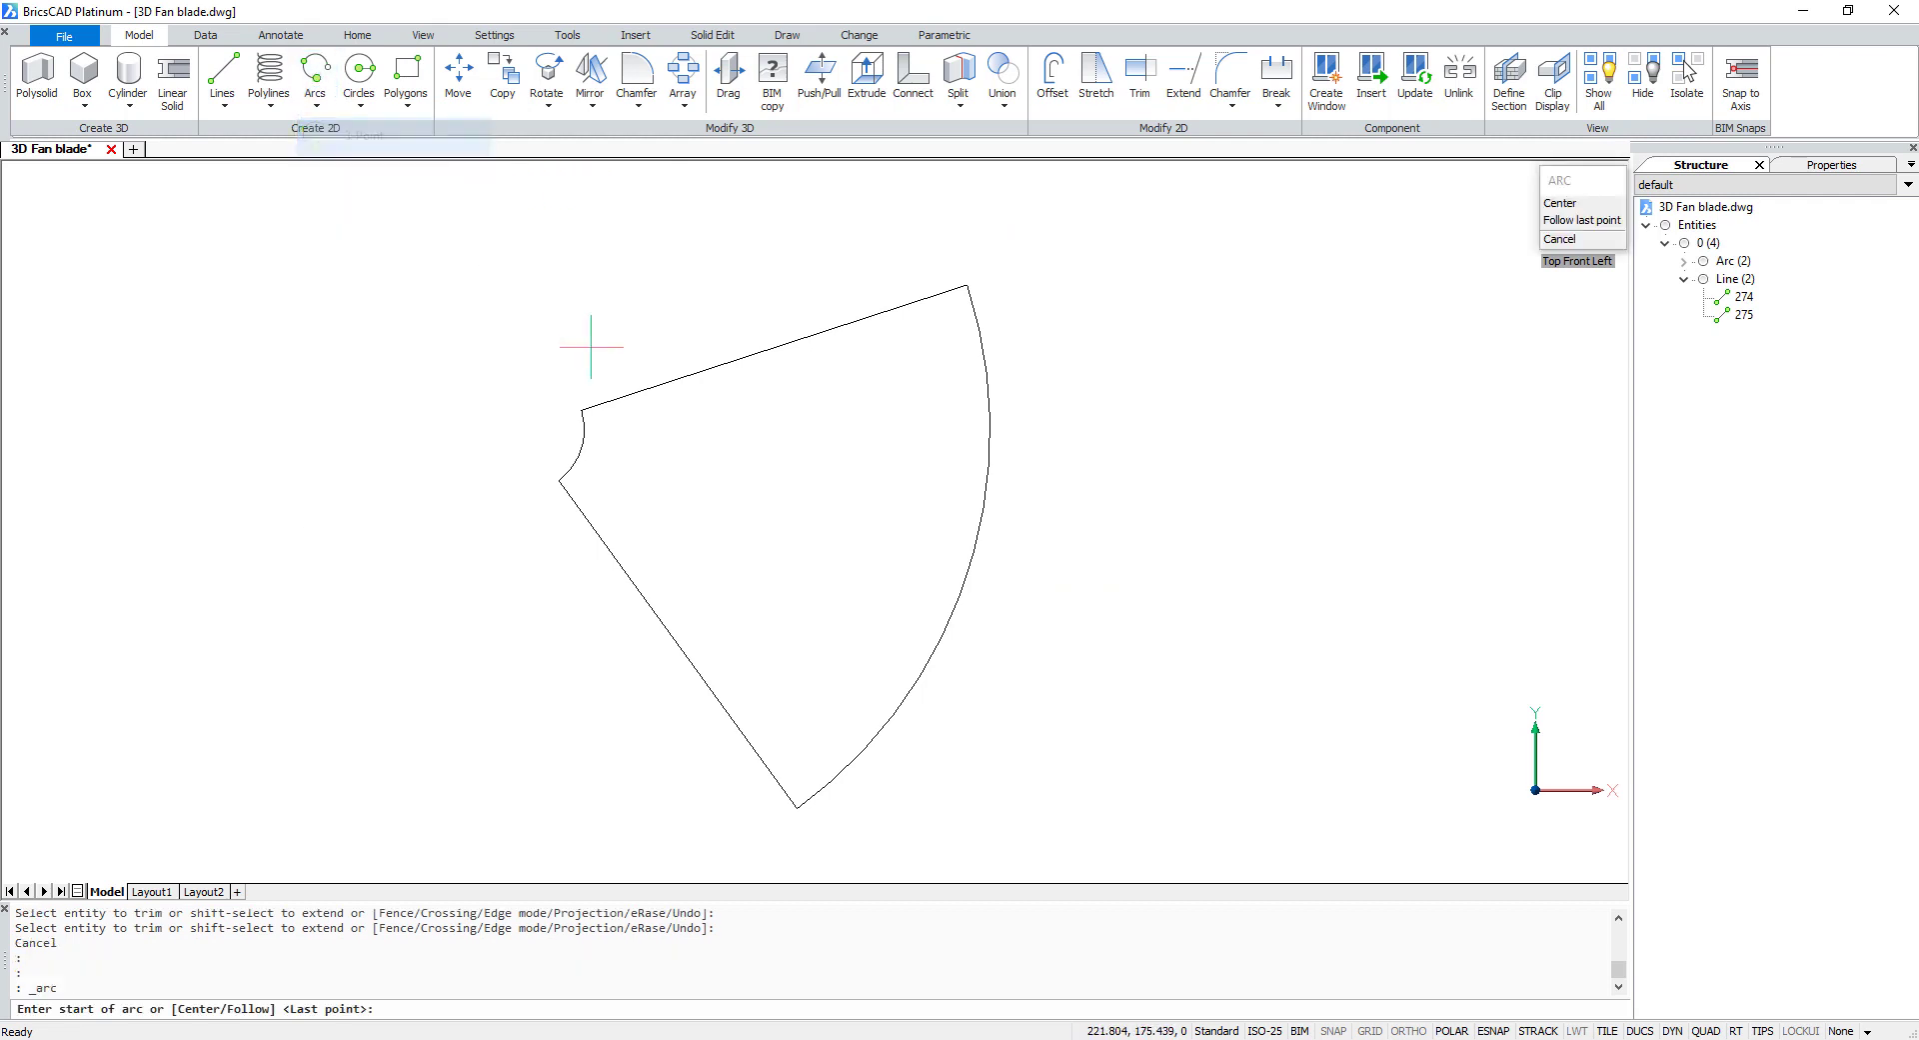
{"action": "left_click", "coordinate": [582, 409]}
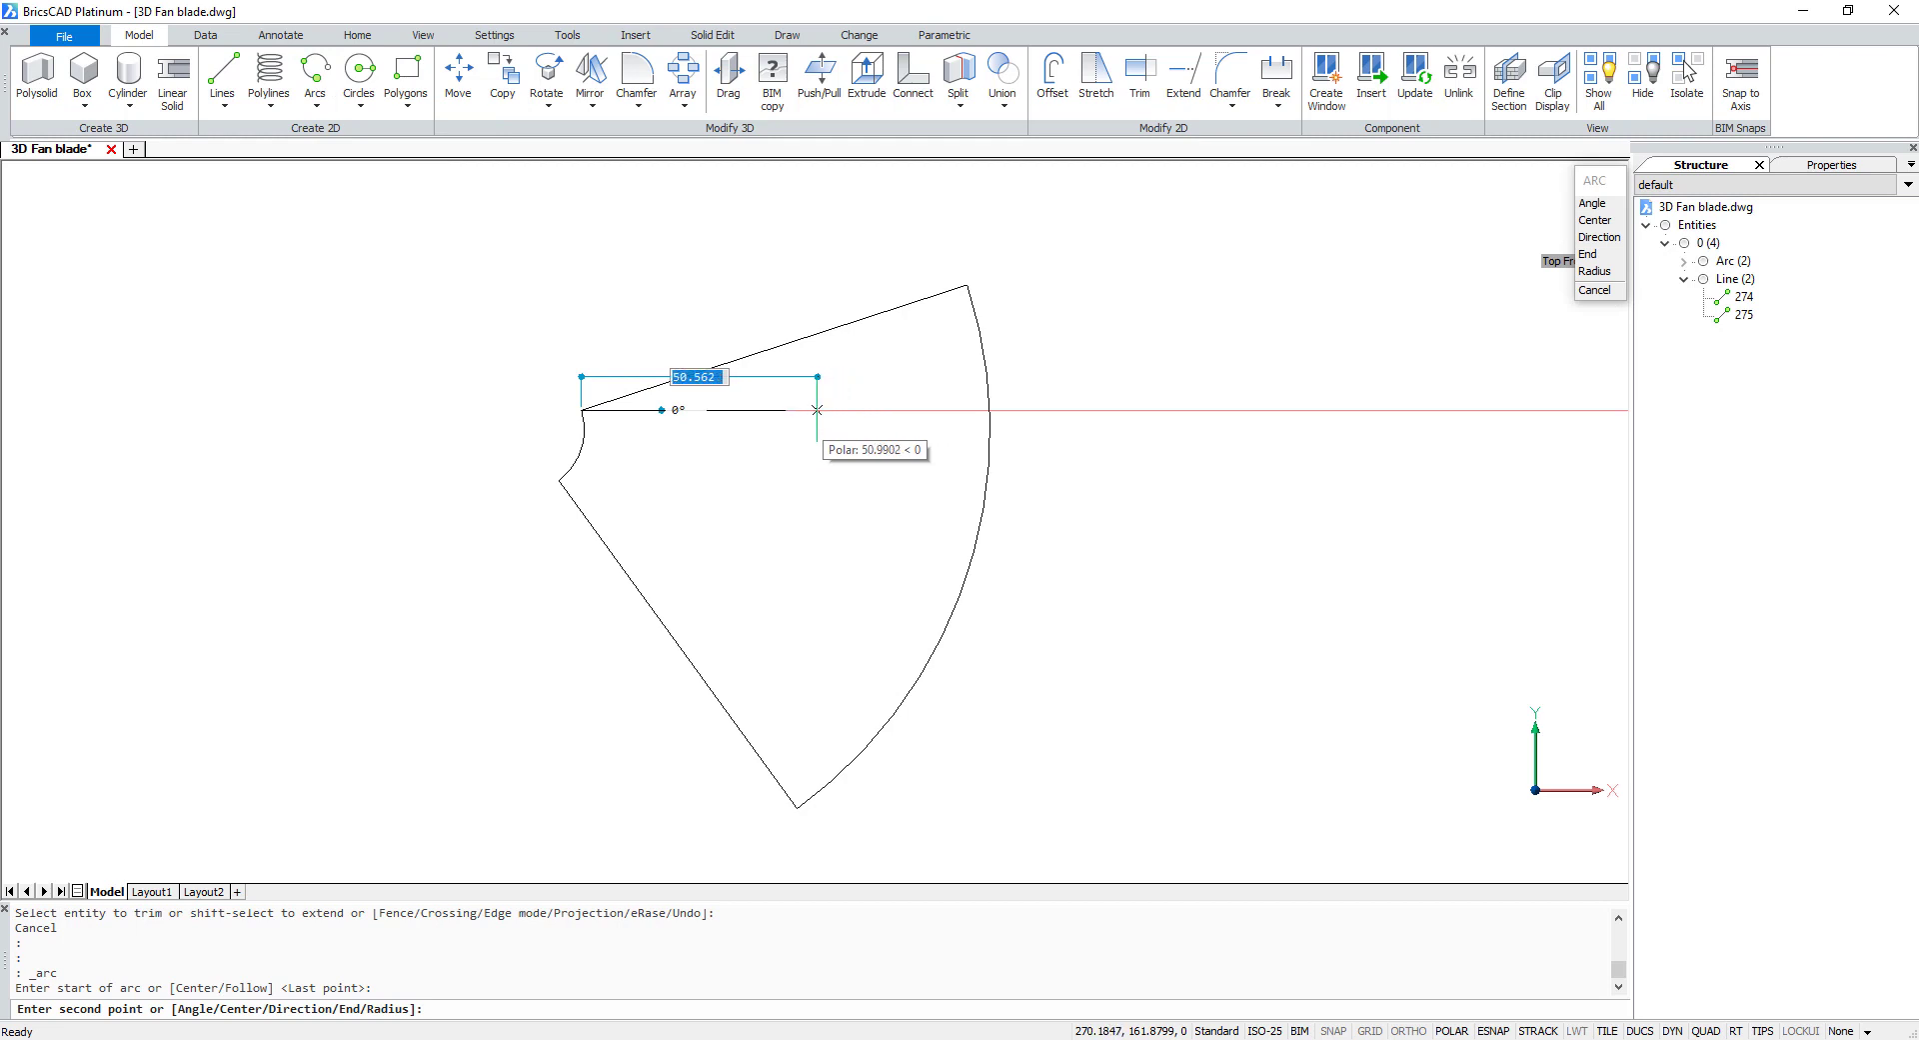
{"action": "left_click", "coordinate": [823, 409]}
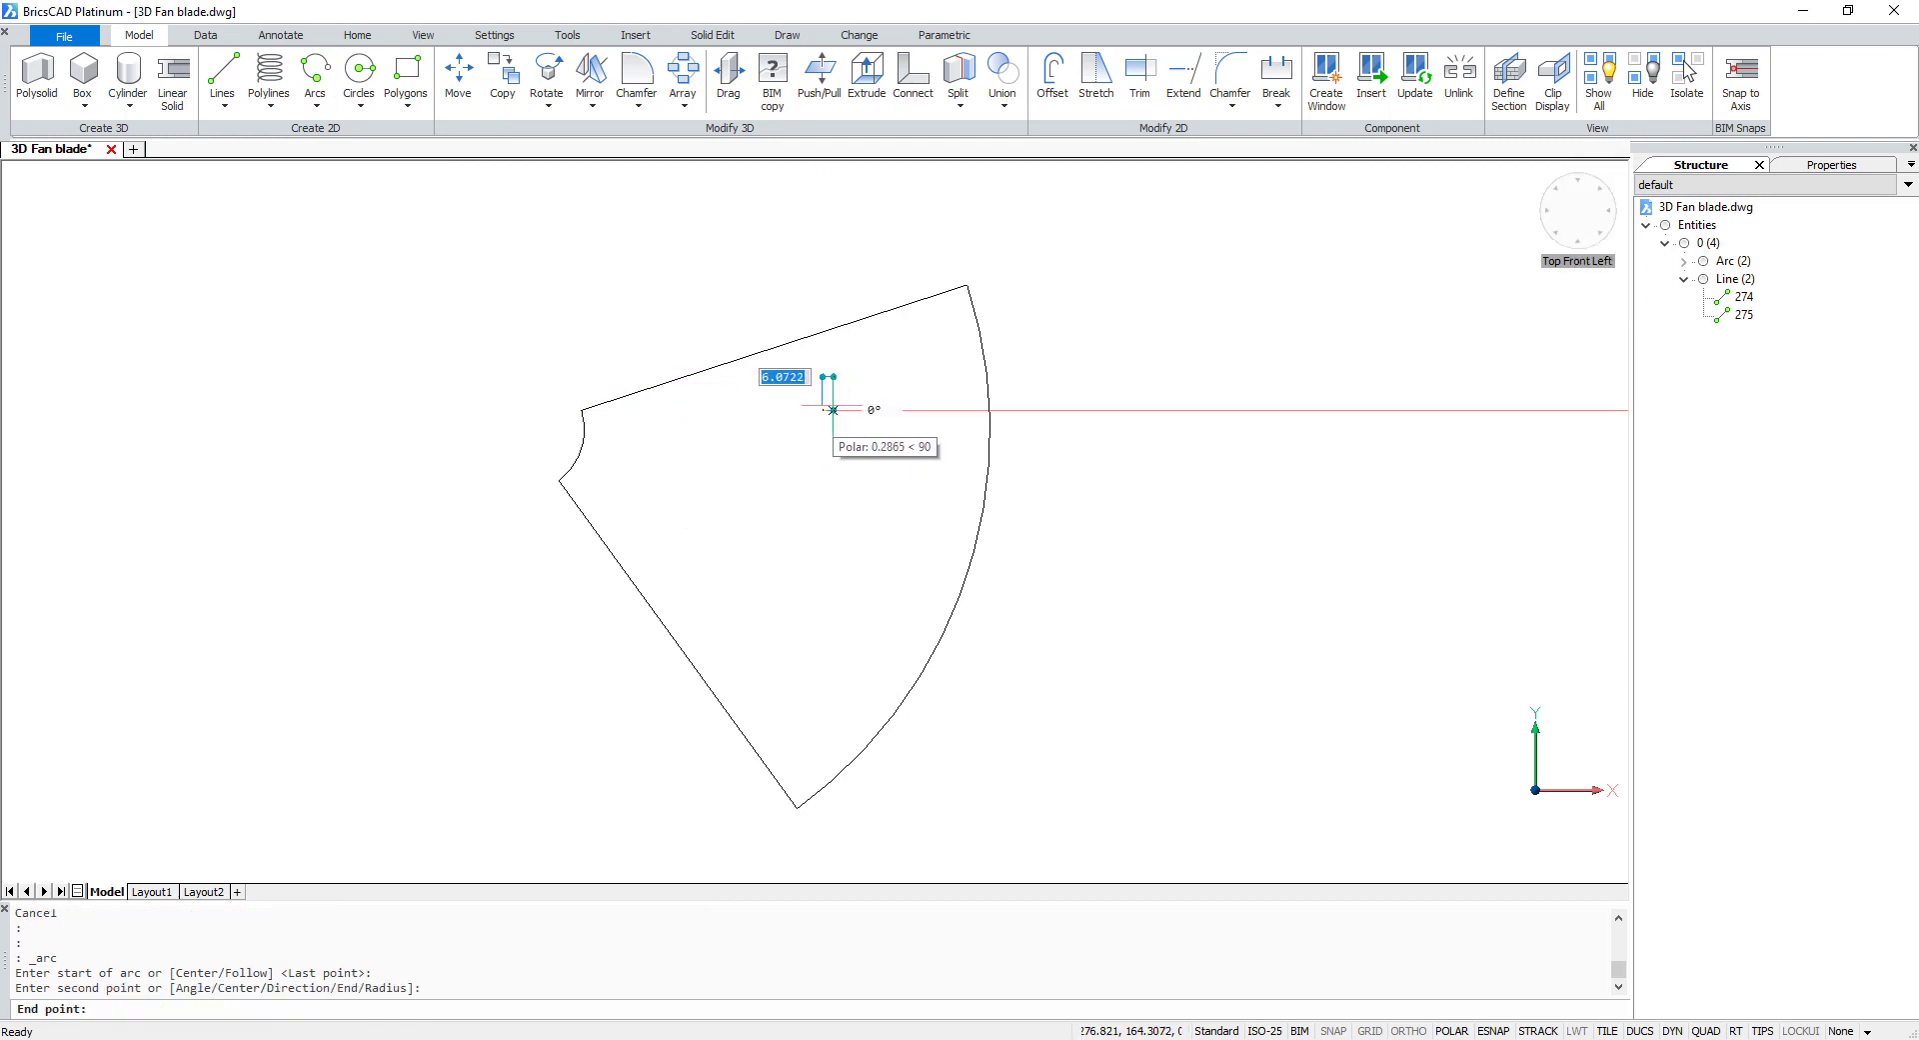
{"action": "left_click", "coordinate": [965, 290]}
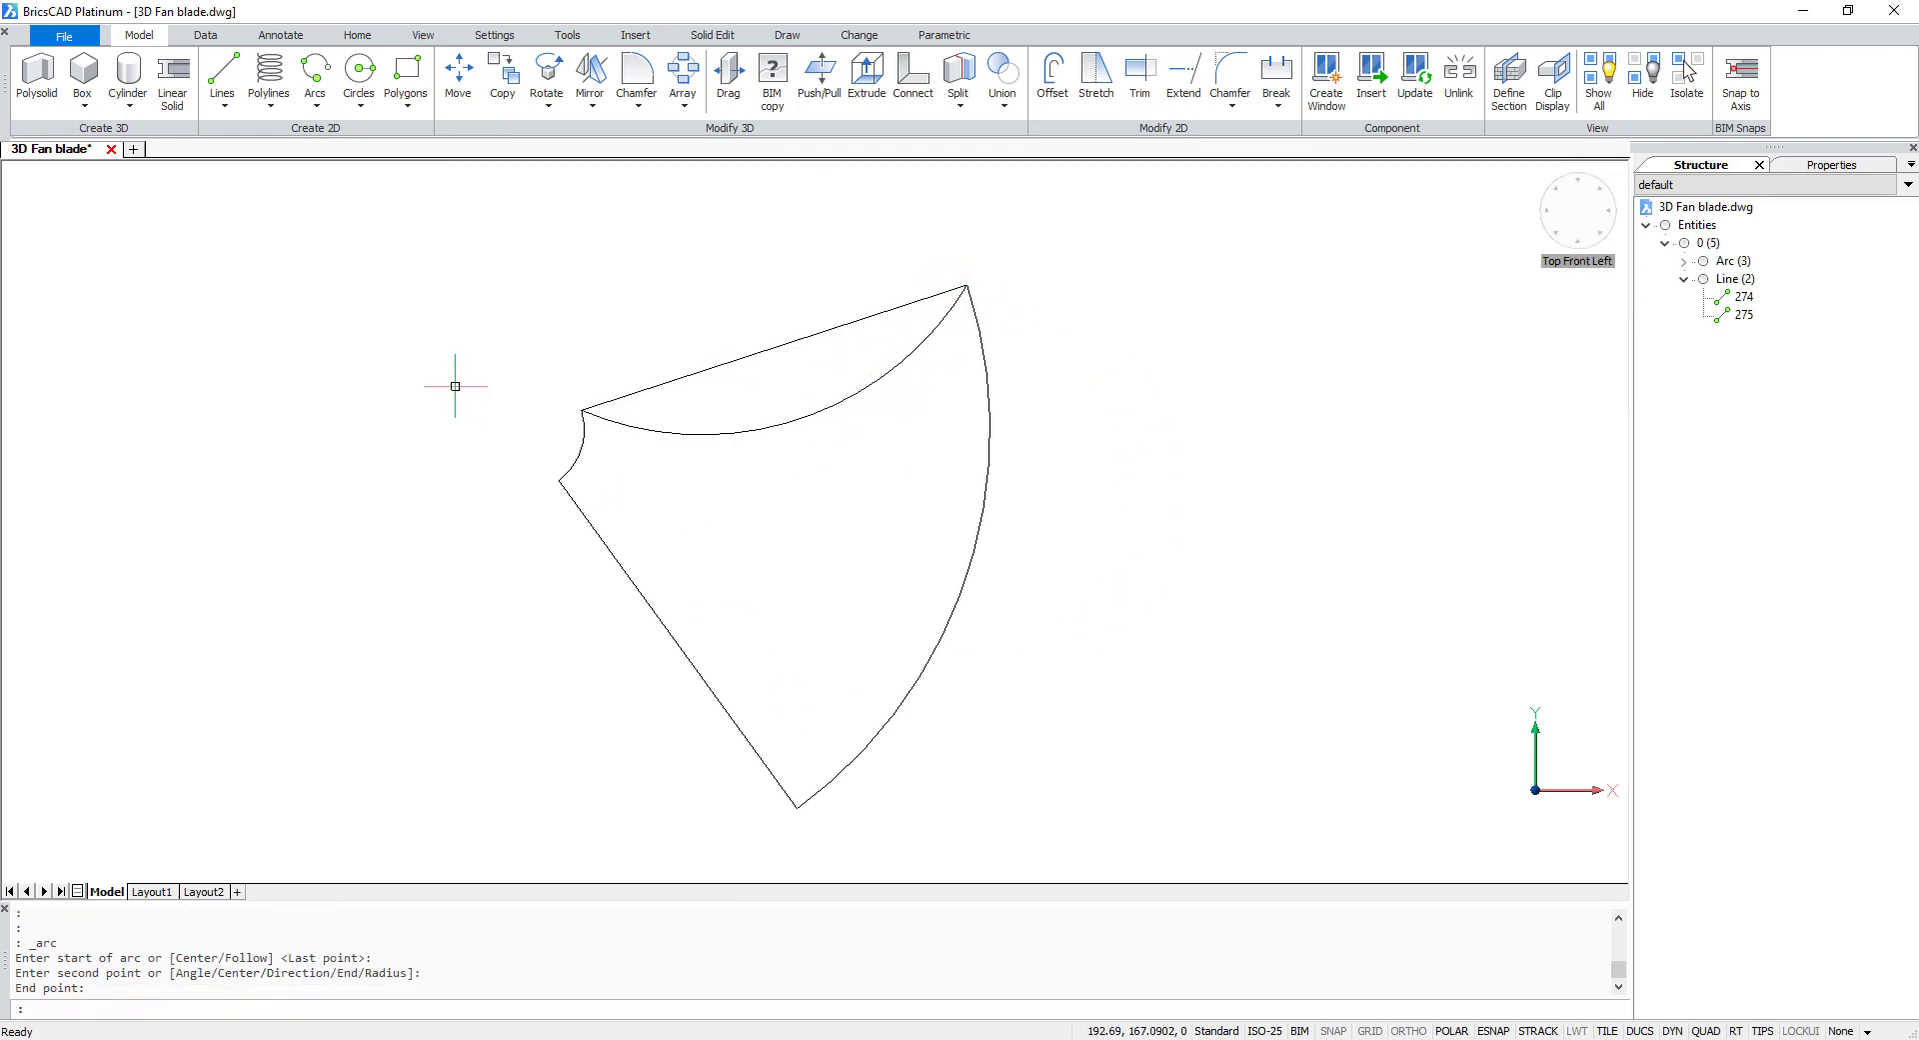
- Fillet the blade's bottom corner with radius 28
{"action": "left_click", "coordinate": [1232, 105]}
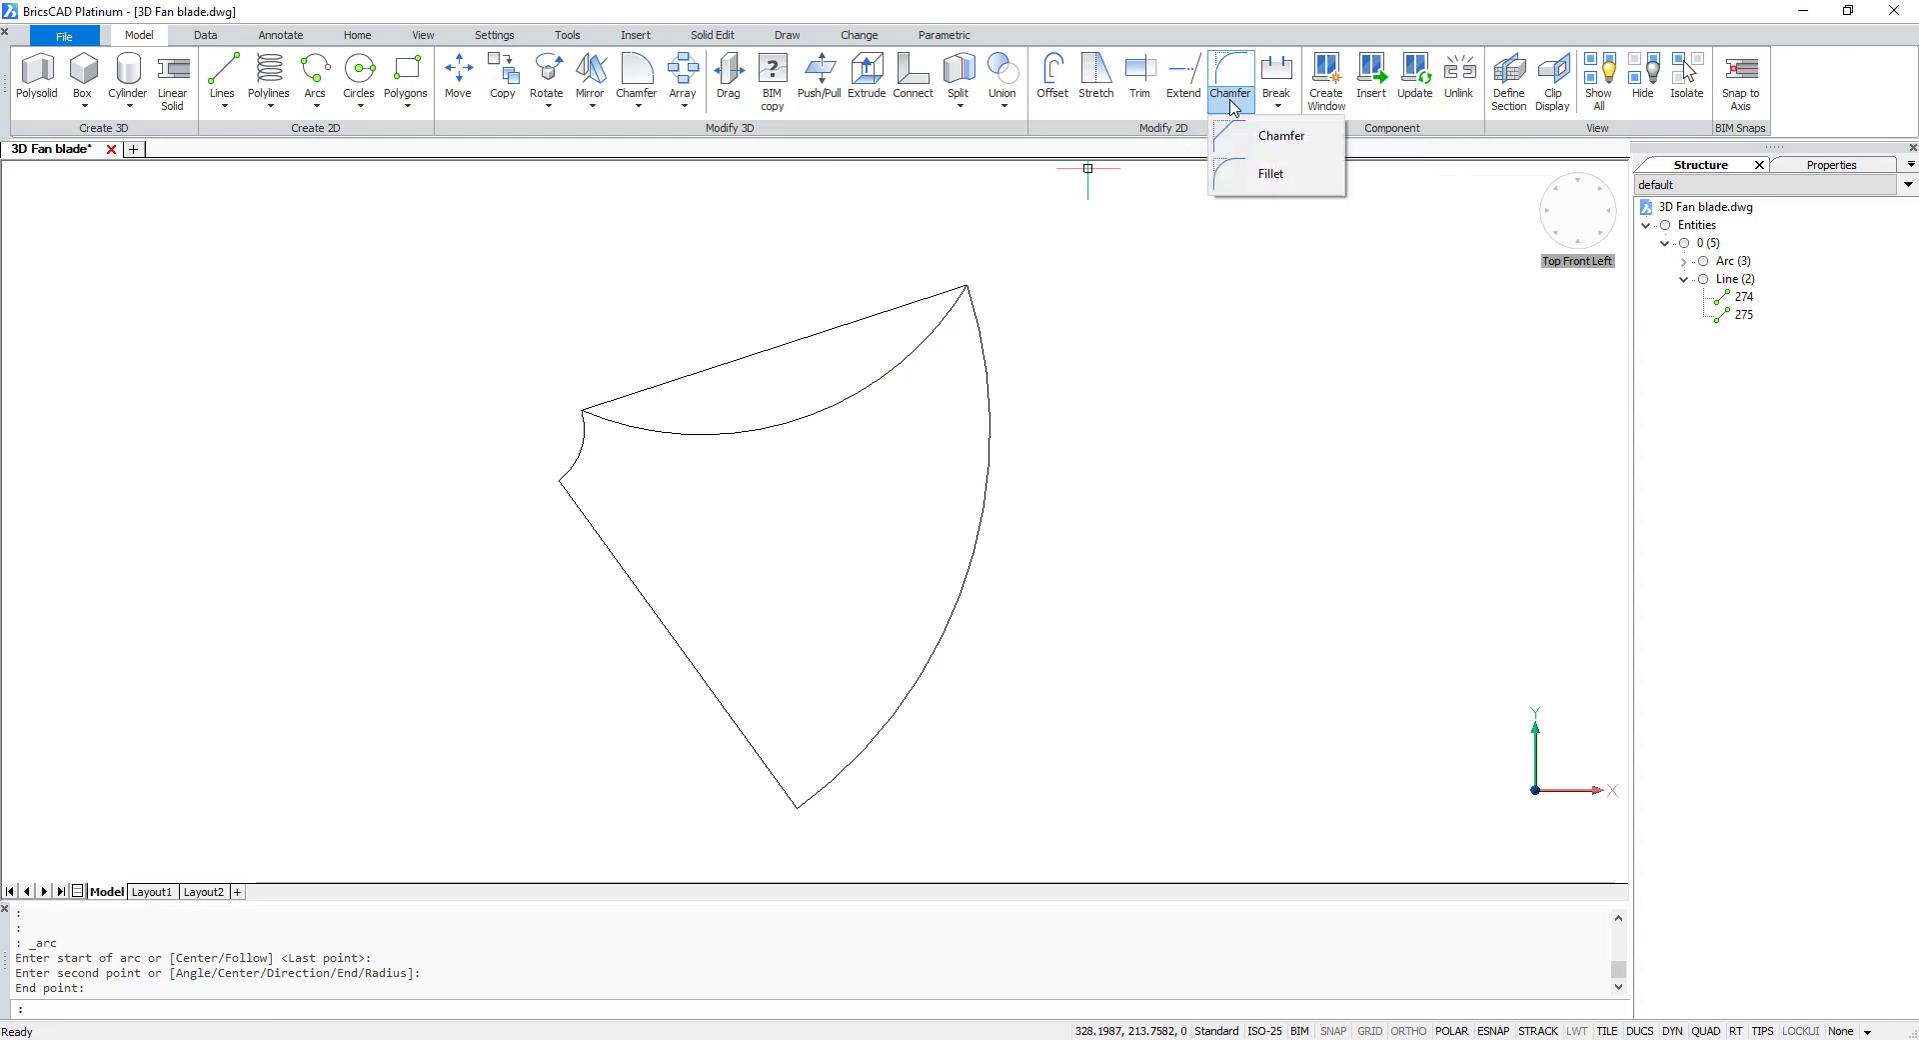
{"action": "left_click", "coordinate": [1261, 174]}
{"action": "left_click", "coordinate": [1524, 237]}
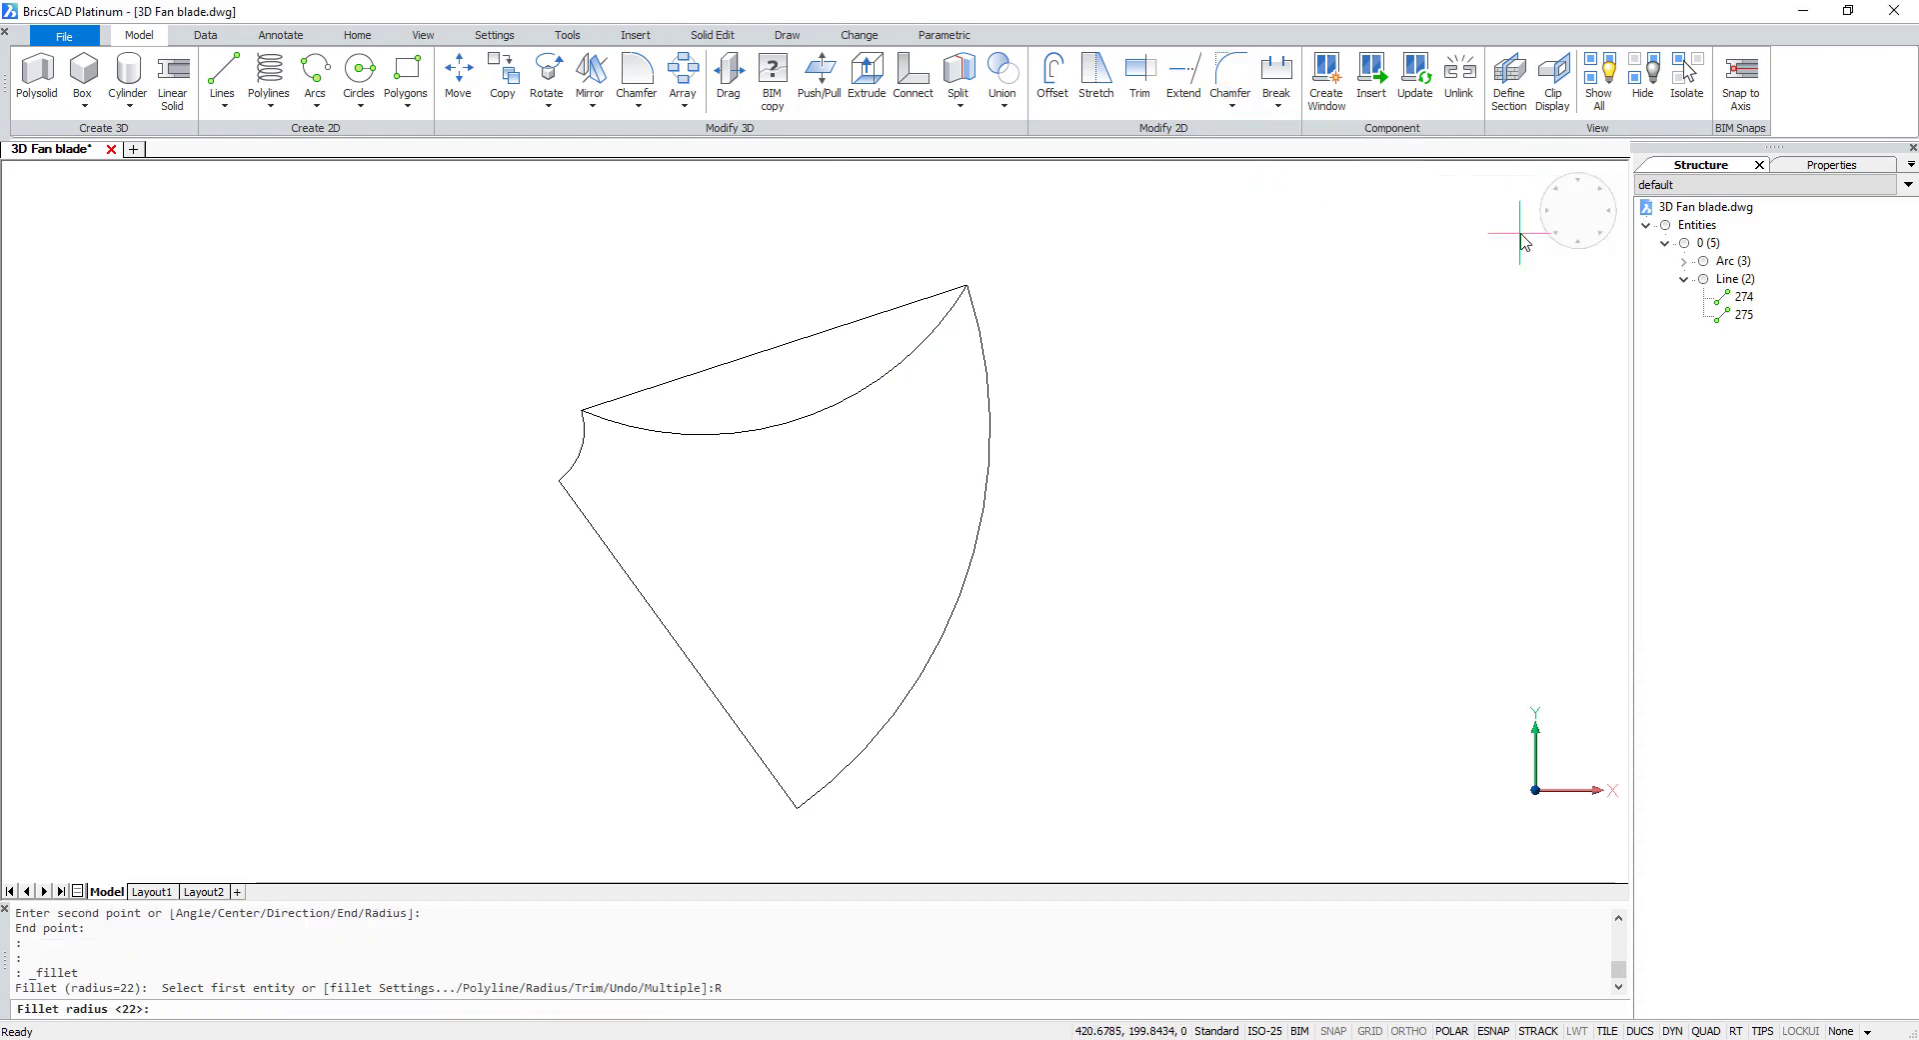
{"action": "type", "text": "28"}
{"action": "key", "text": "Return"}
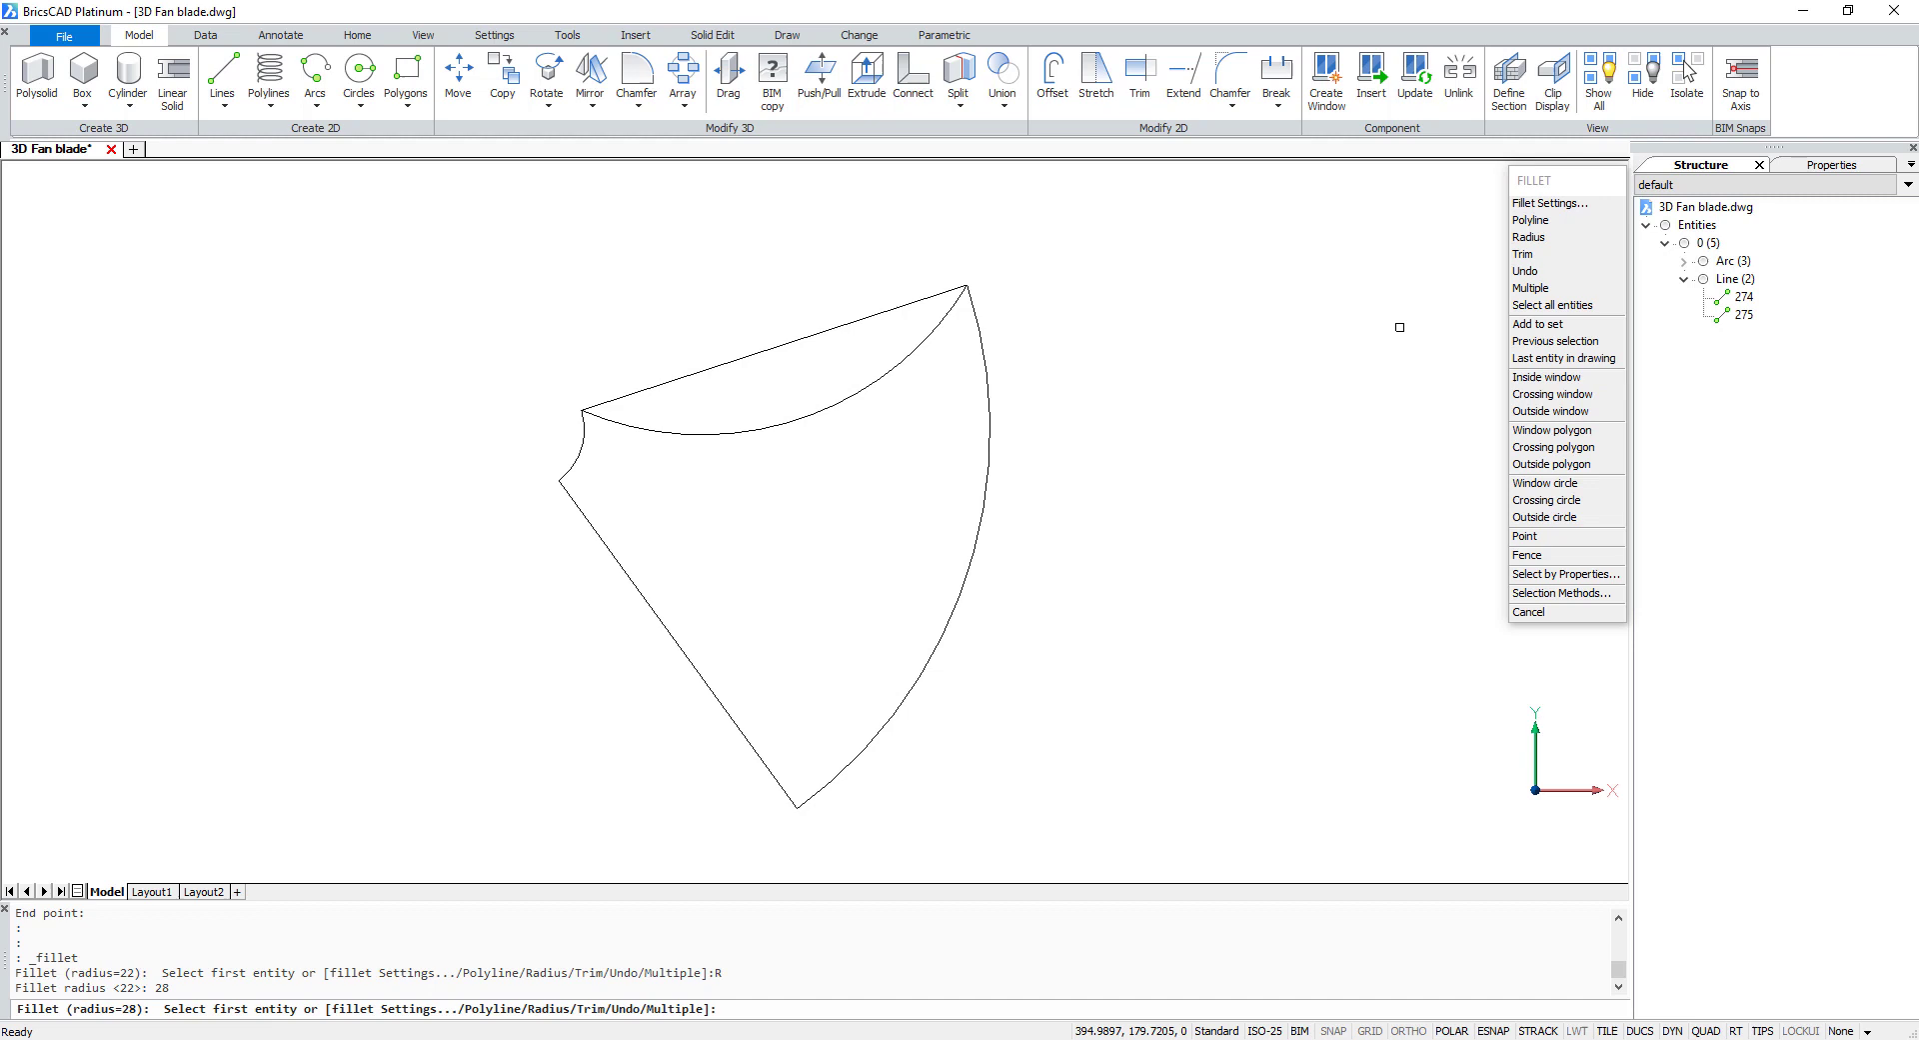
{"action": "left_click", "coordinate": [882, 735]}
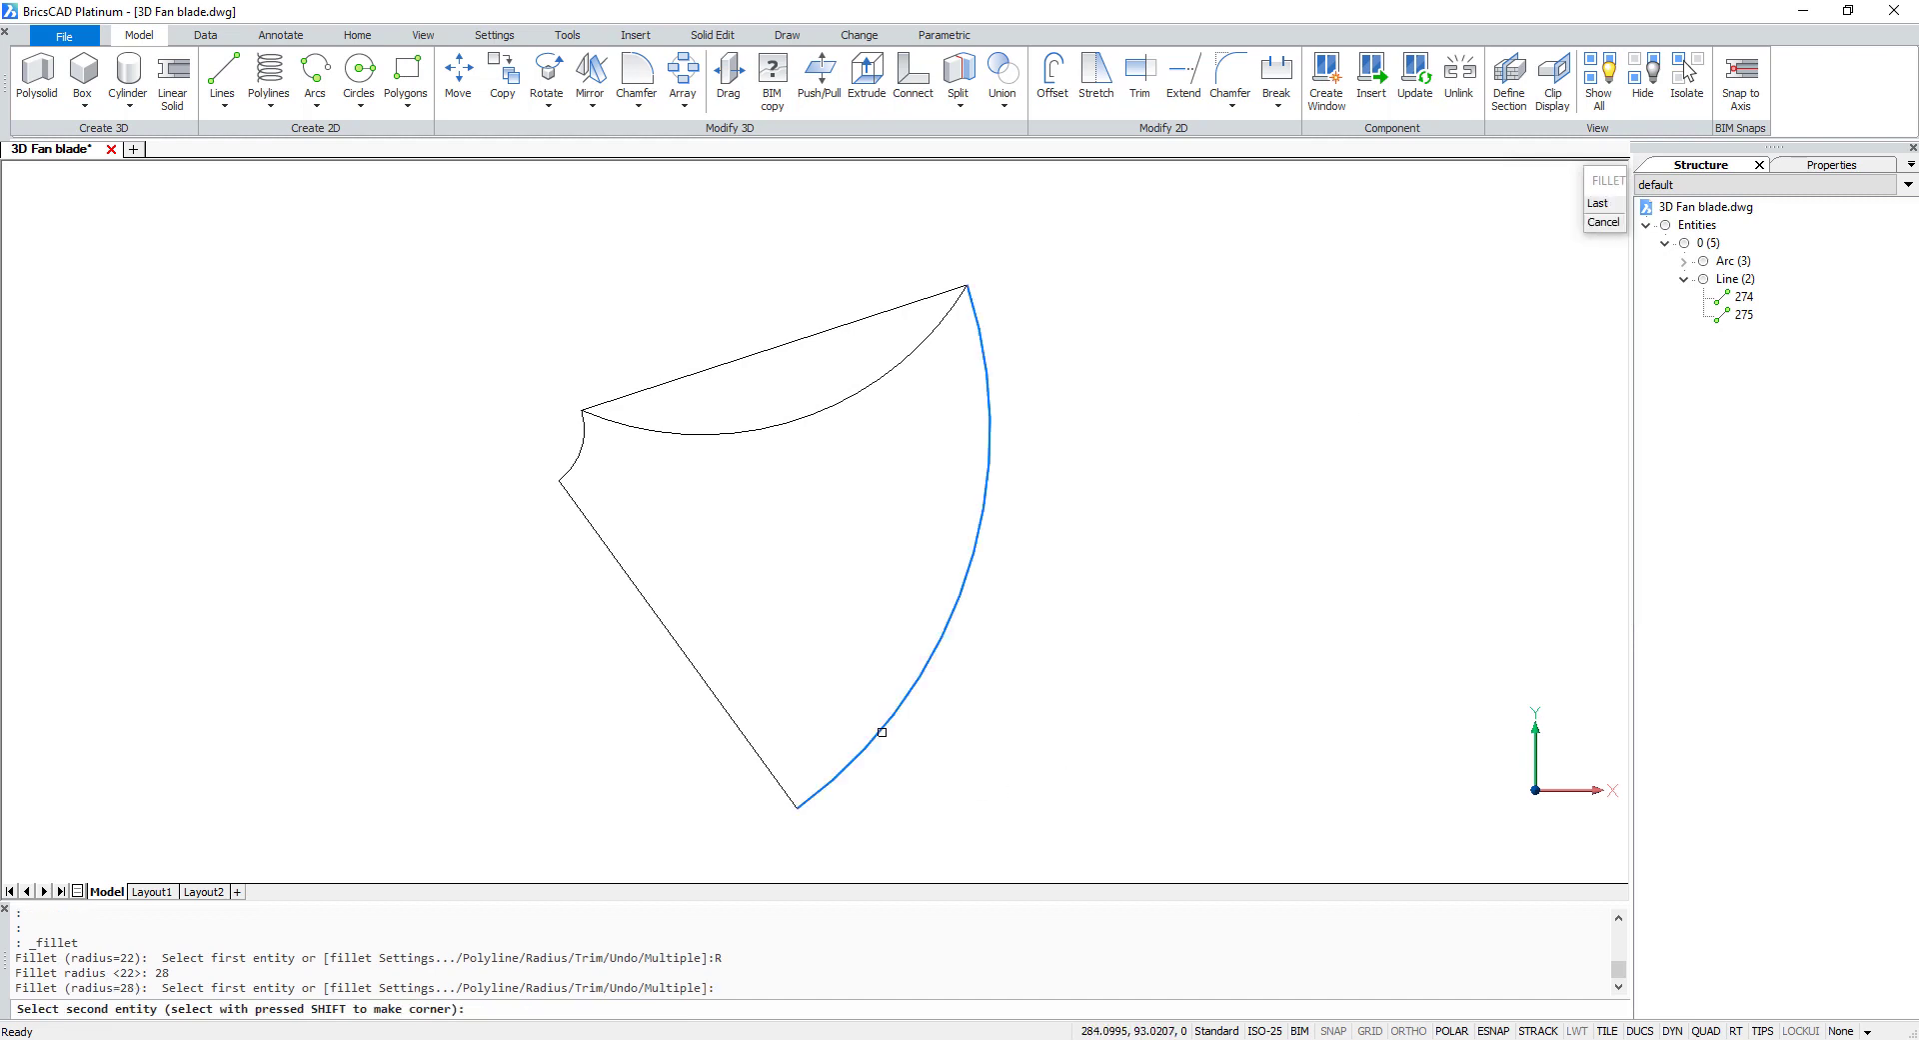
{"action": "left_click", "coordinate": [754, 747]}
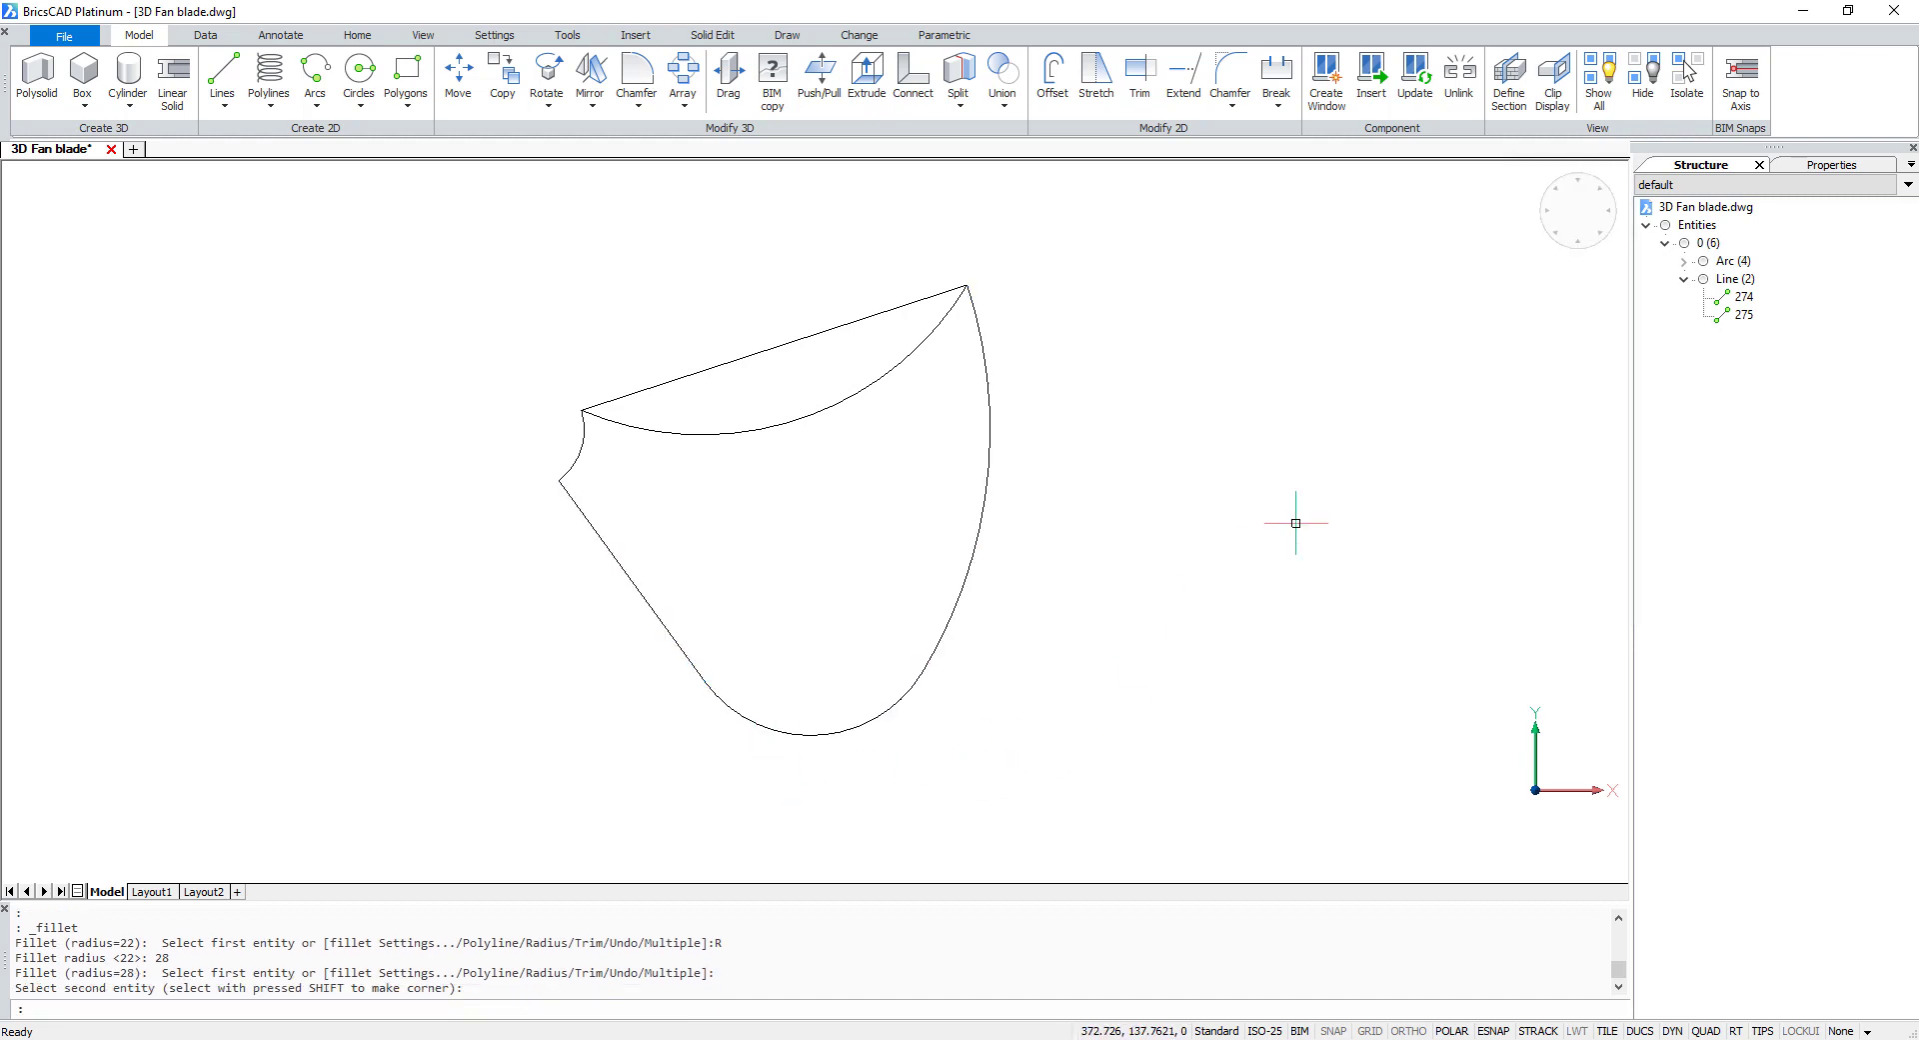
- Fillet the upper-right corner between the two arcs with radius 22
{"action": "key", "text": "Return"}
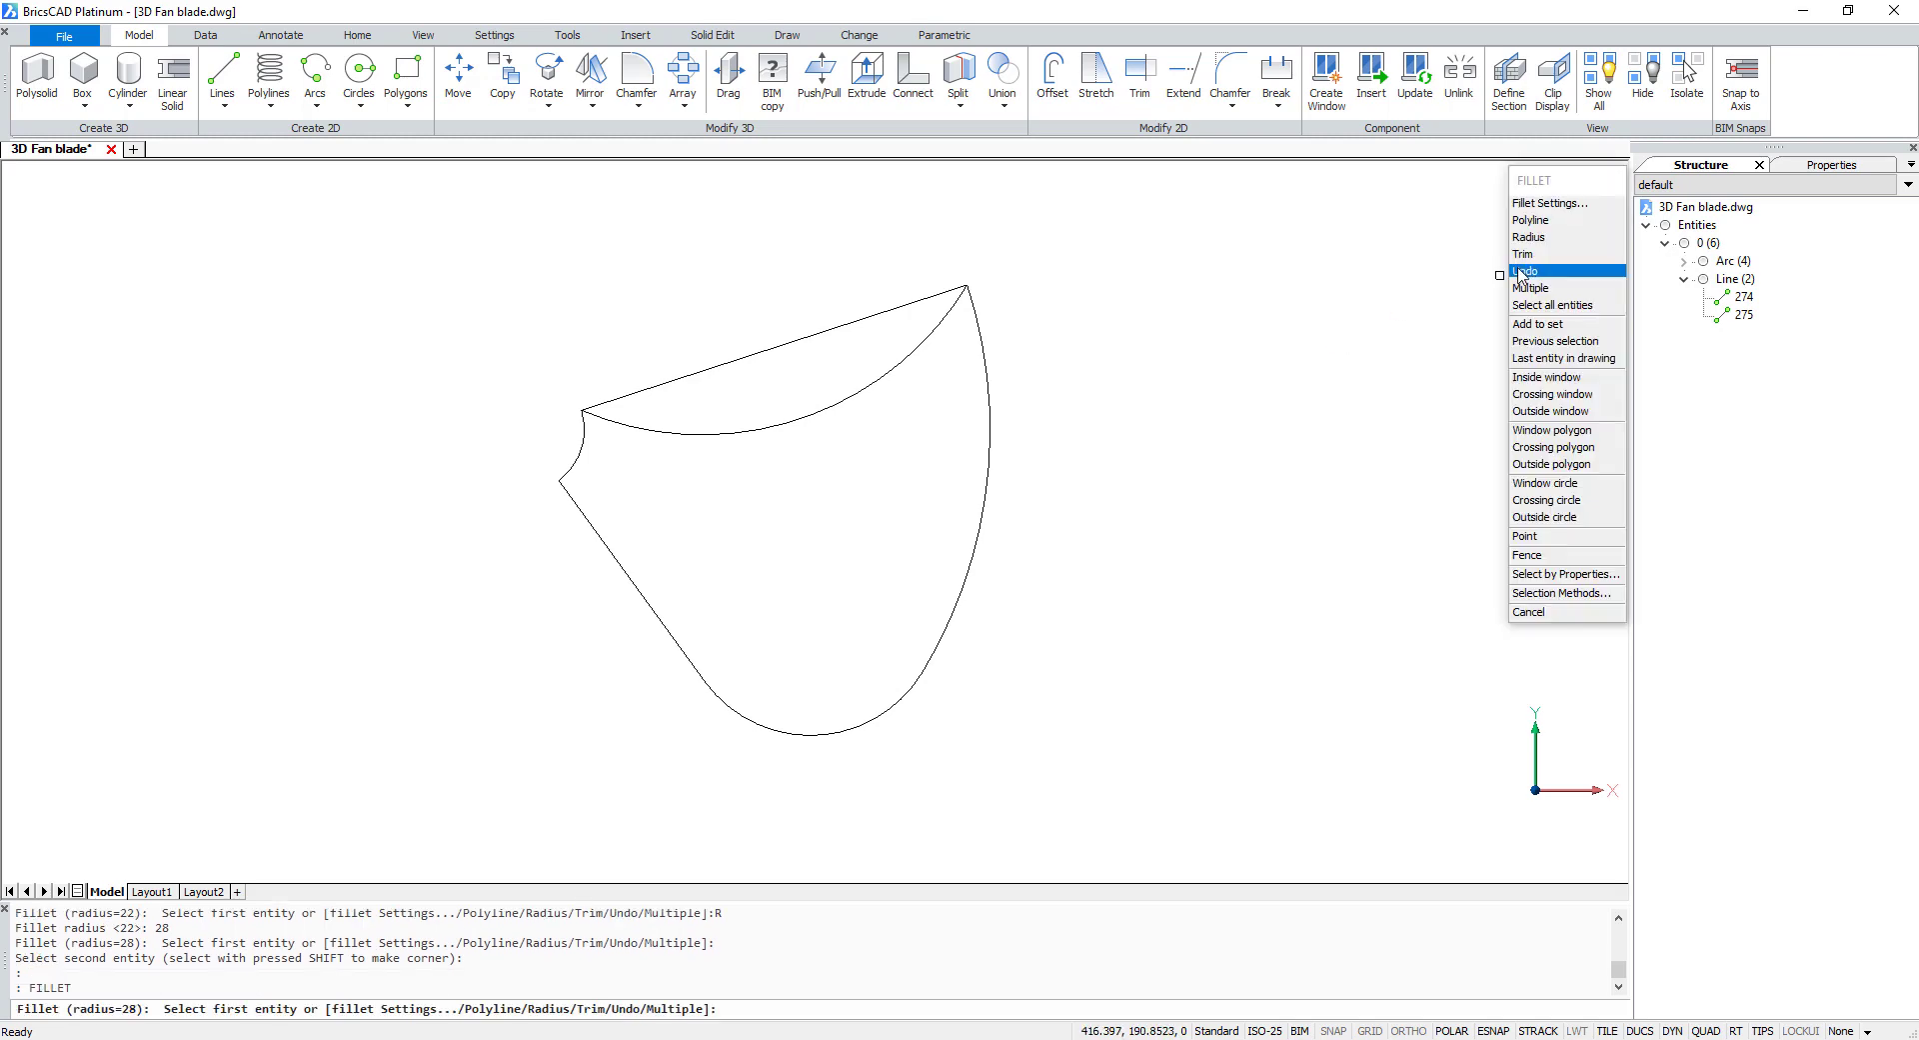
{"action": "left_click", "coordinate": [1534, 247]}
{"action": "type", "text": "22"}
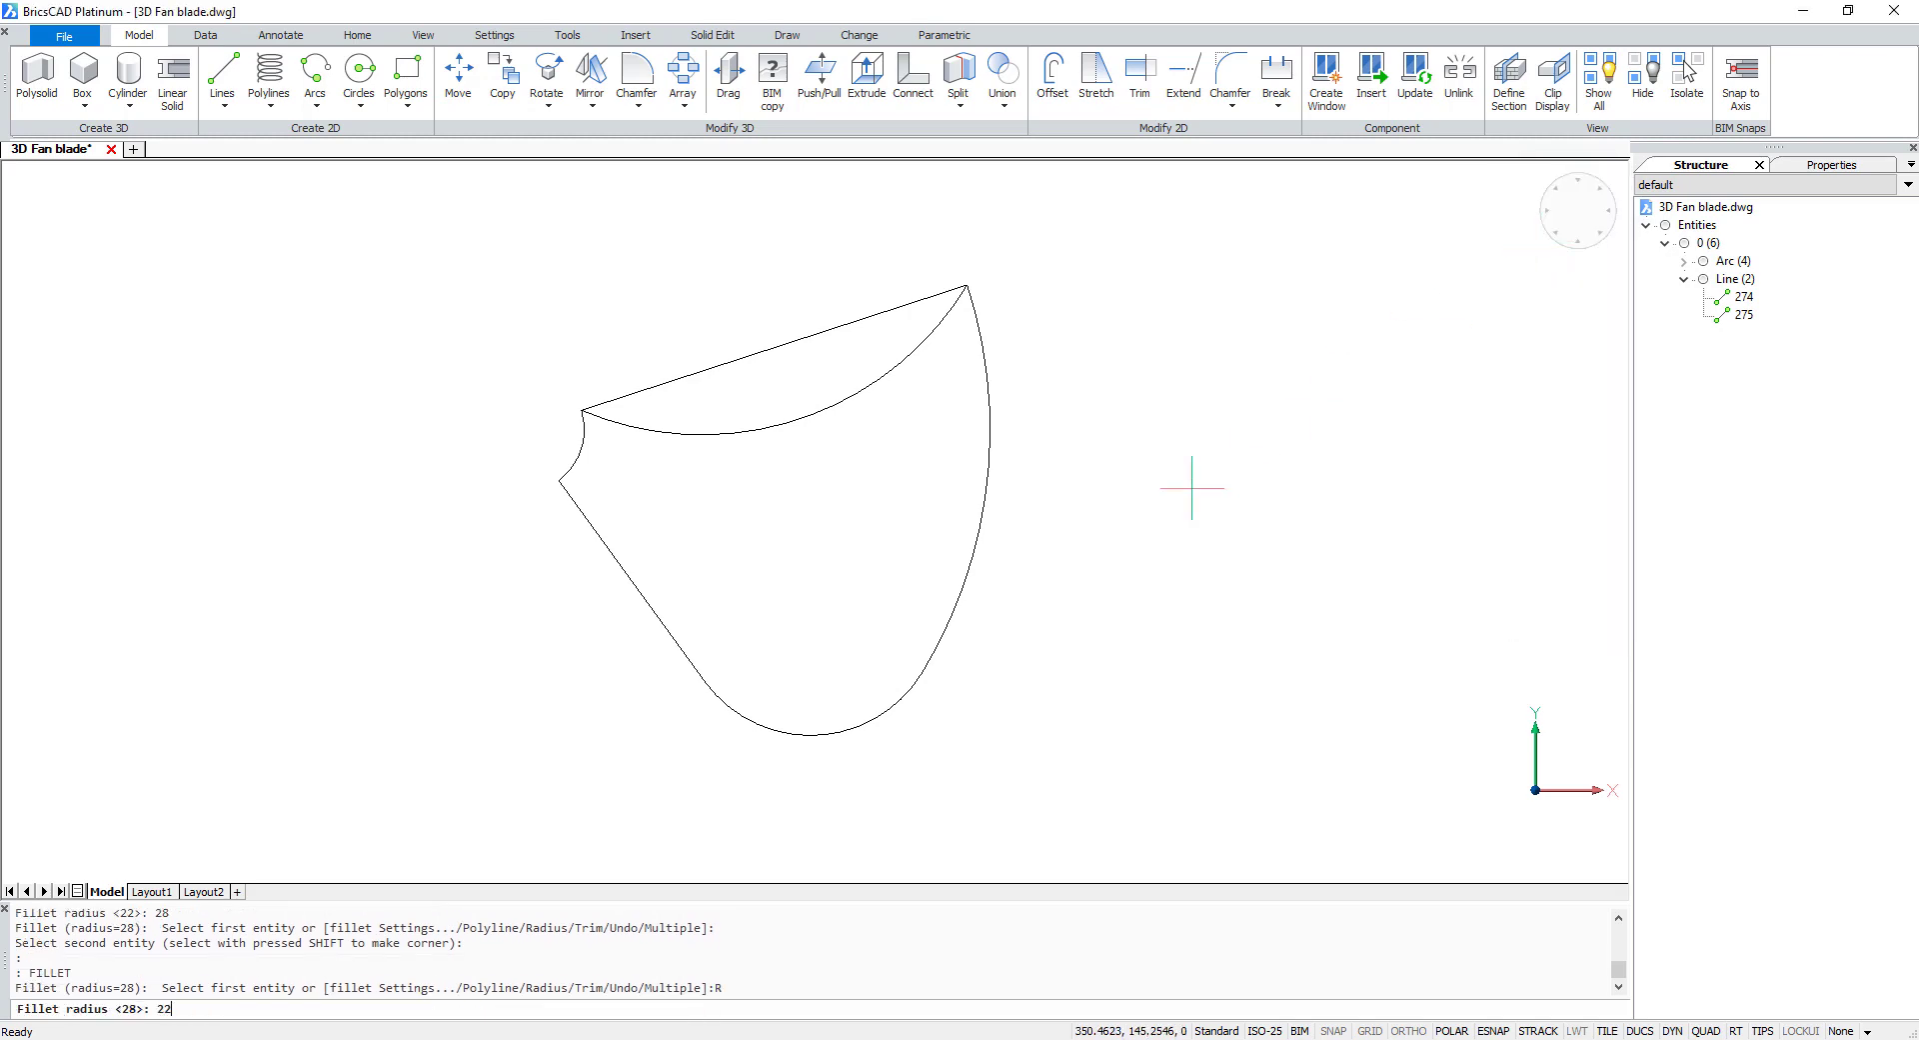
{"action": "key", "text": "Return"}
{"action": "left_click", "coordinate": [906, 350]}
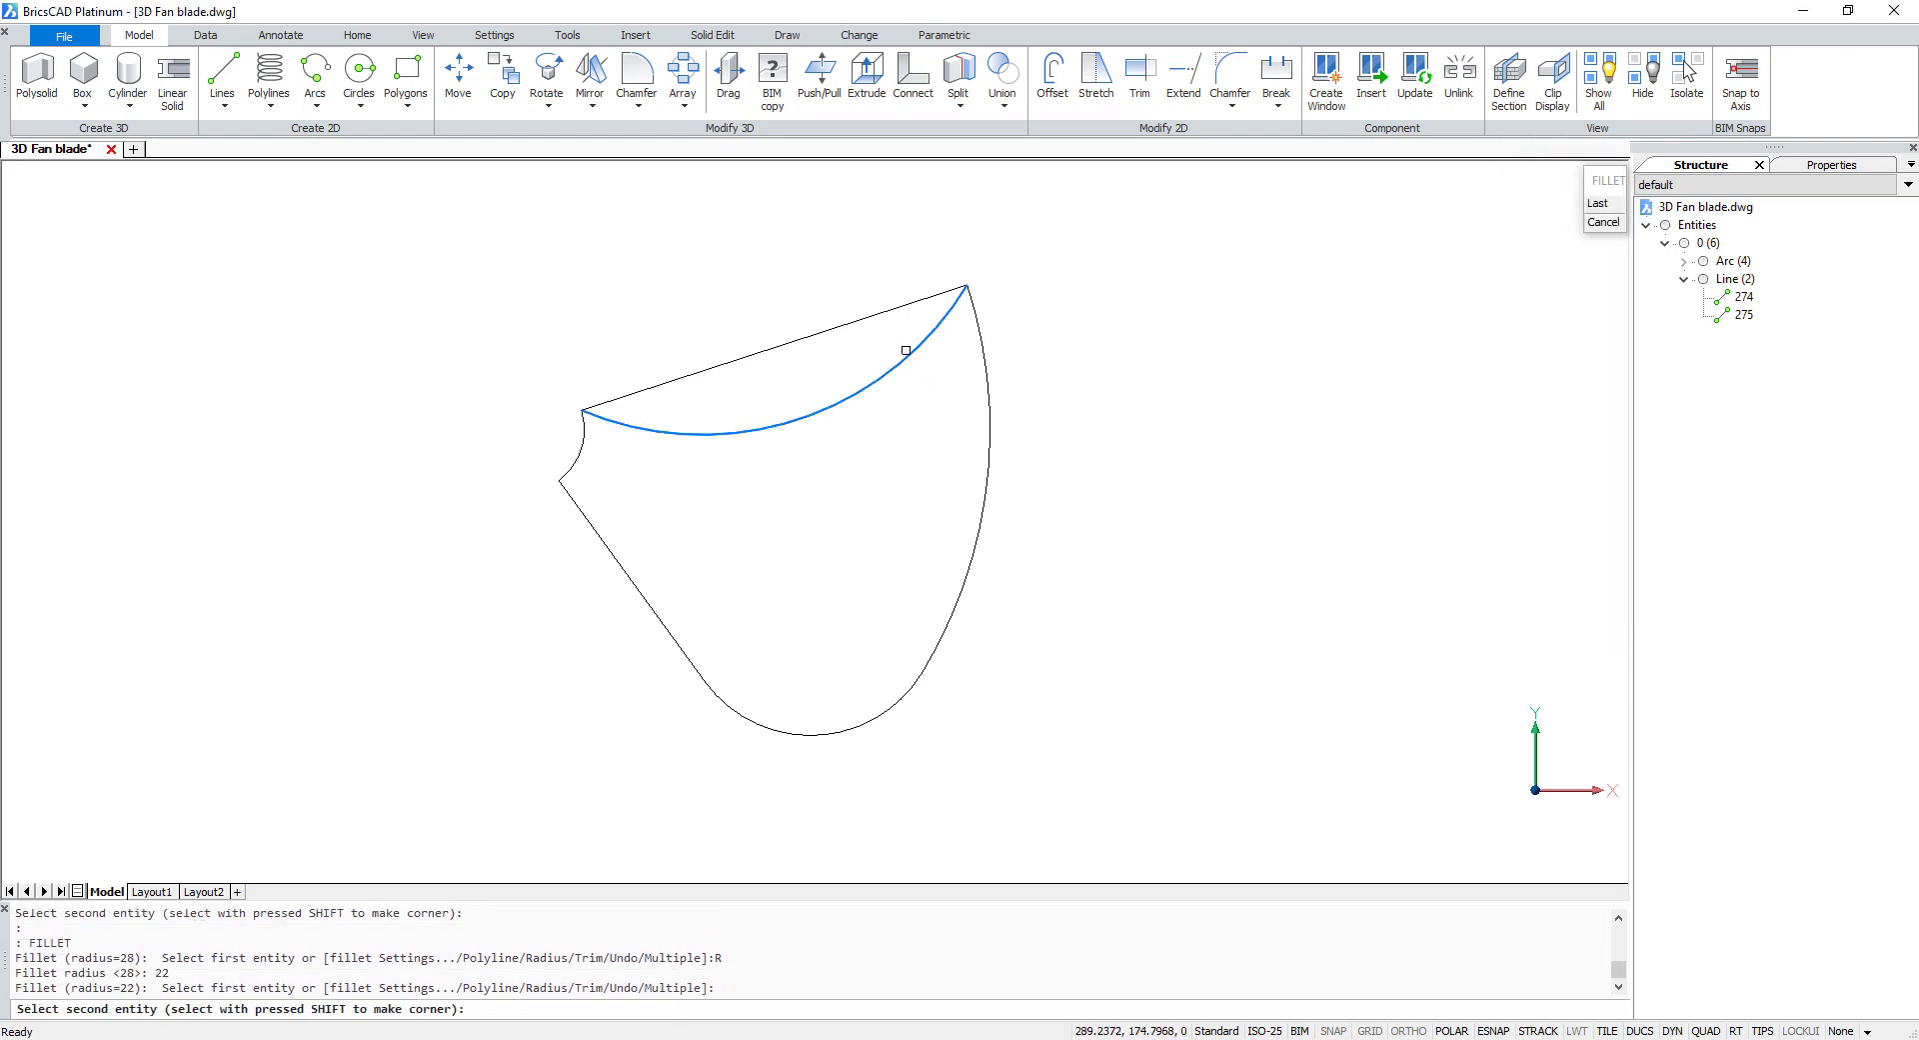
{"action": "left_click", "coordinate": [989, 344]}
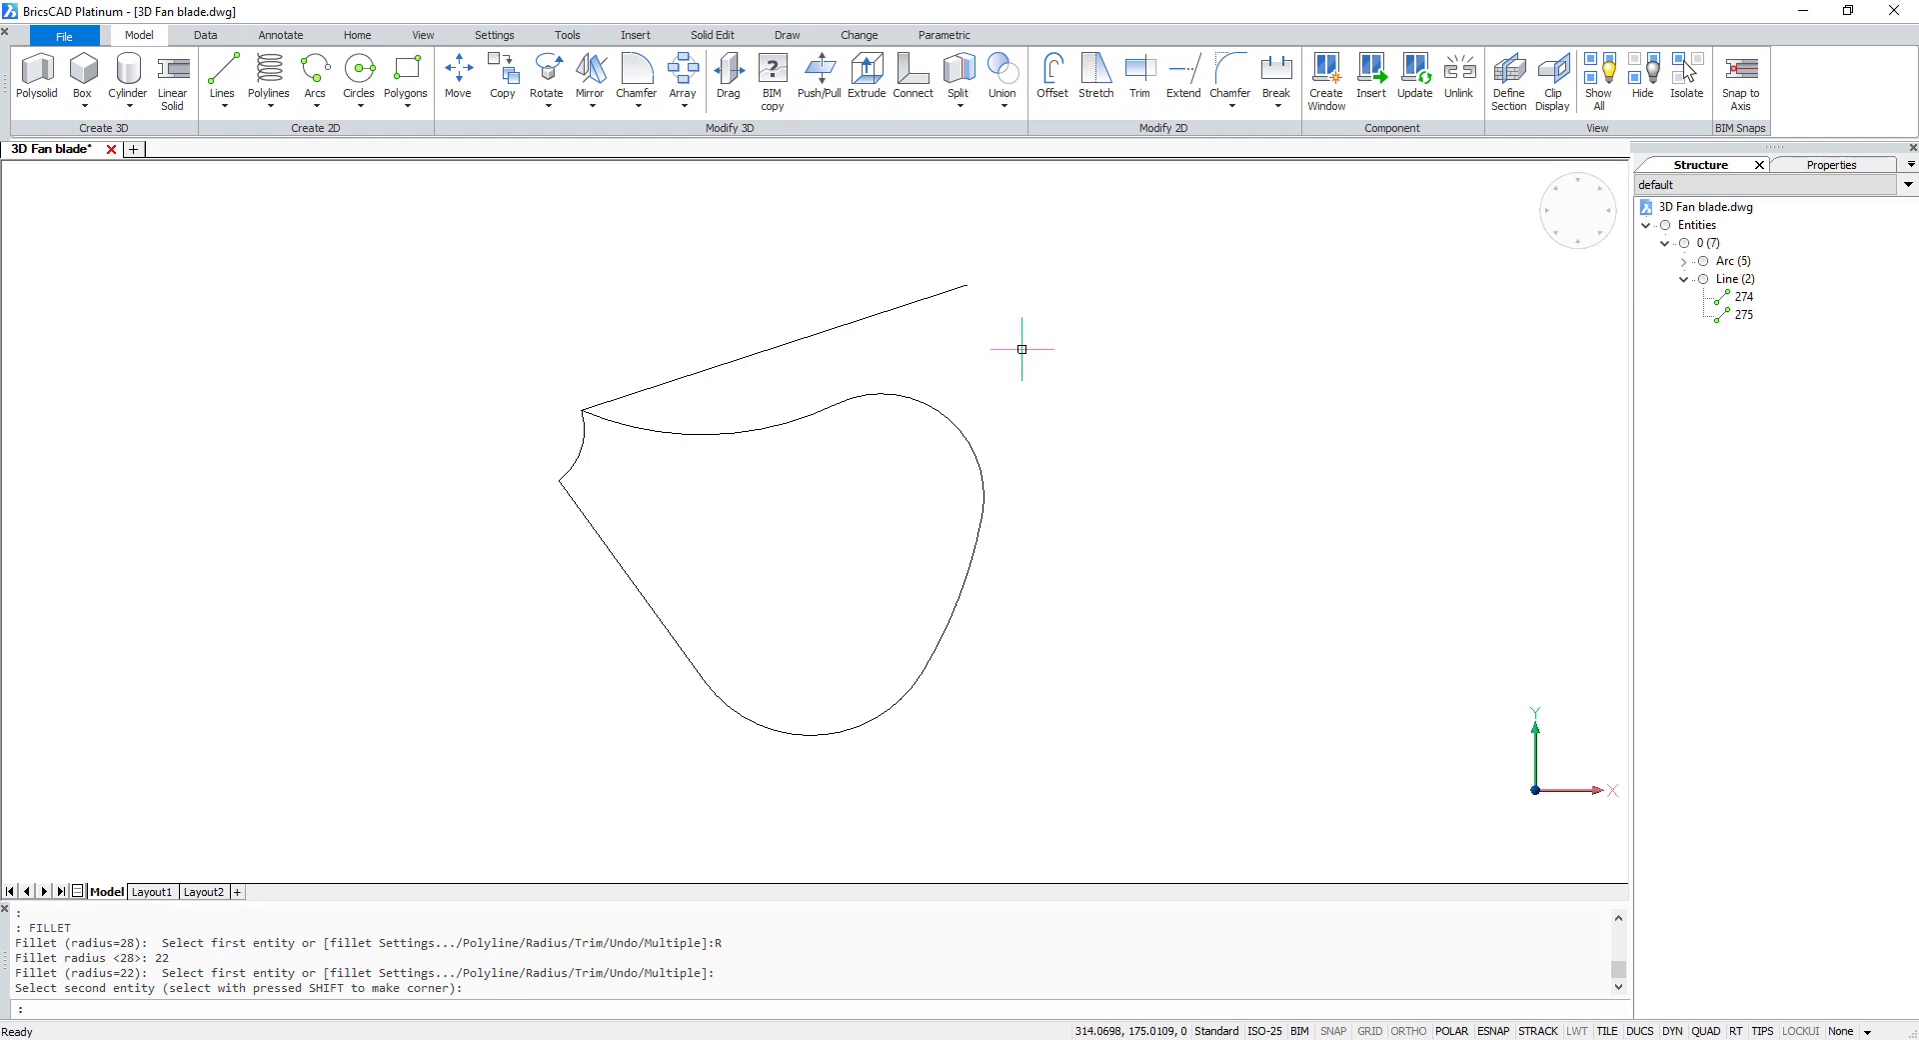
{"action": "left_click", "coordinate": [1028, 366]}
- Delete the straight top line and JOIN the remaining outline pieces into one polyline
{"action": "left_click", "coordinate": [875, 267]}
{"action": "key", "text": "Delete"}
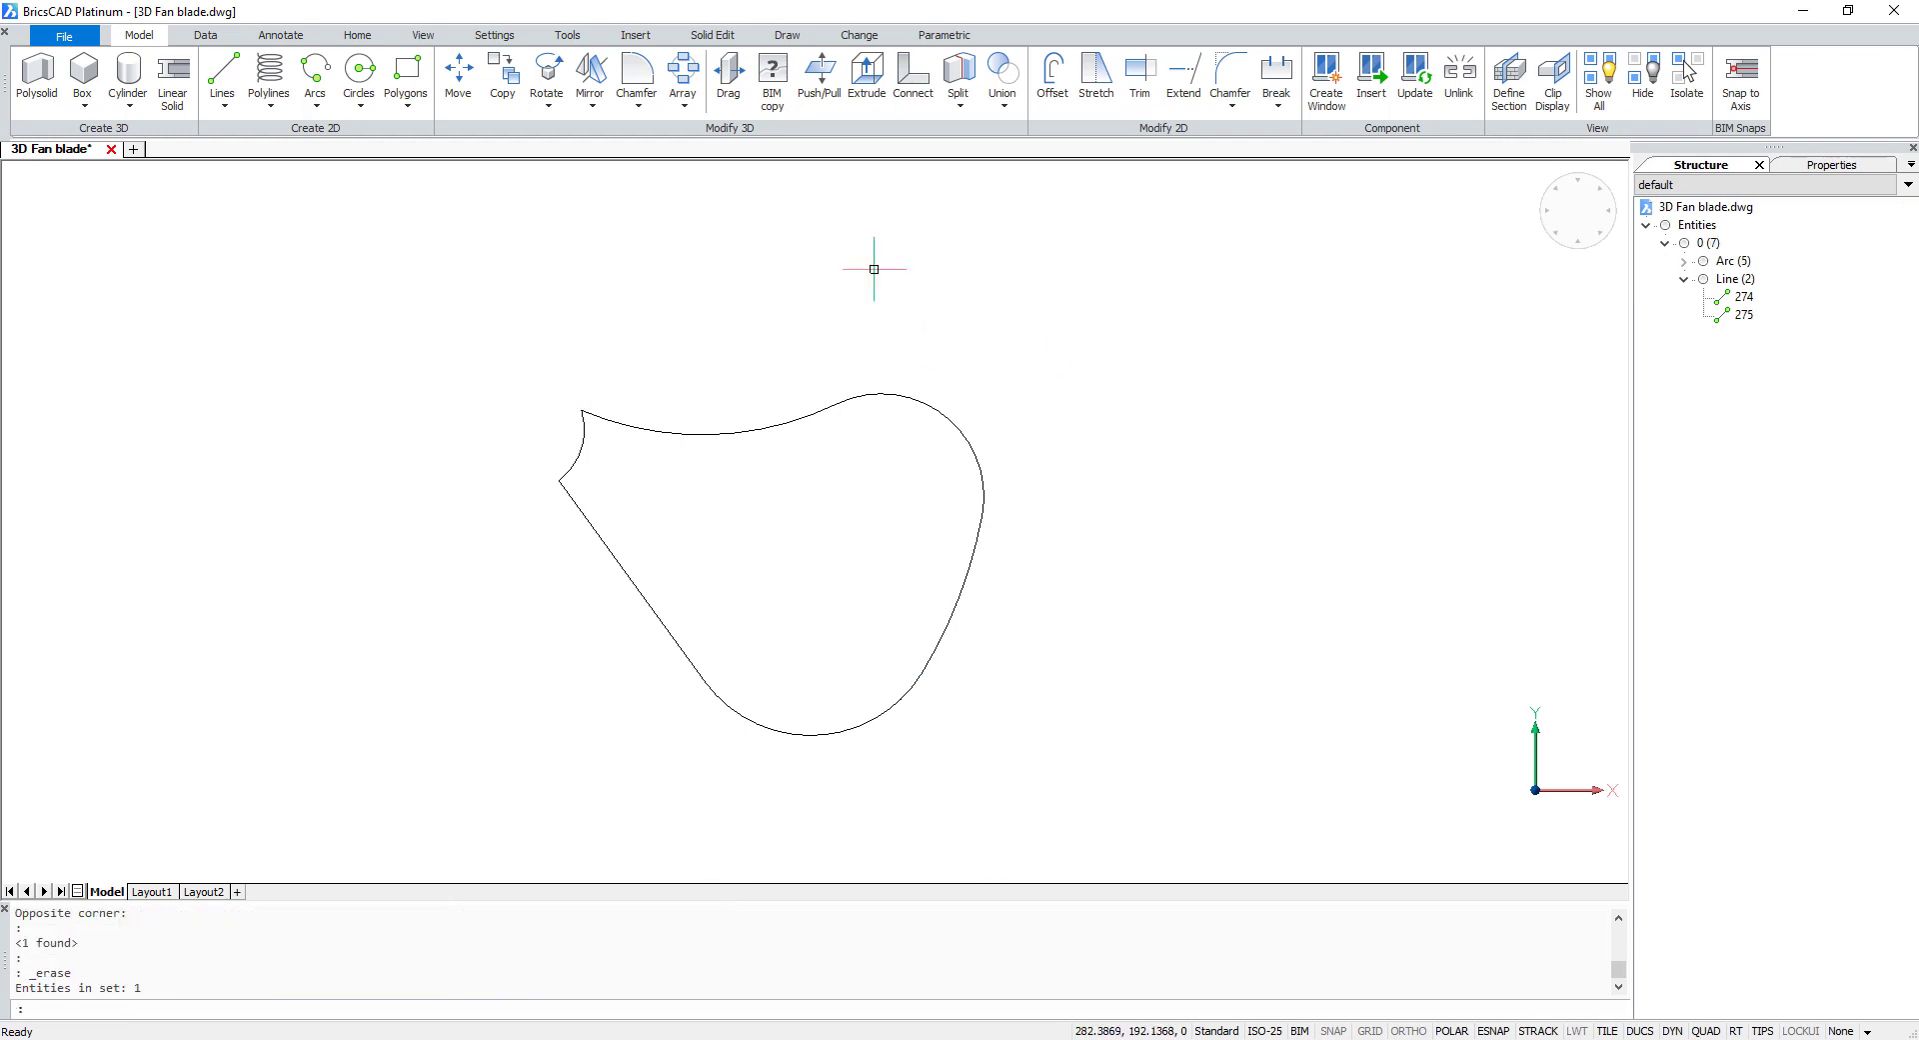
{"action": "left_click", "coordinate": [1087, 783]}
{"action": "left_click", "coordinate": [382, 307]}
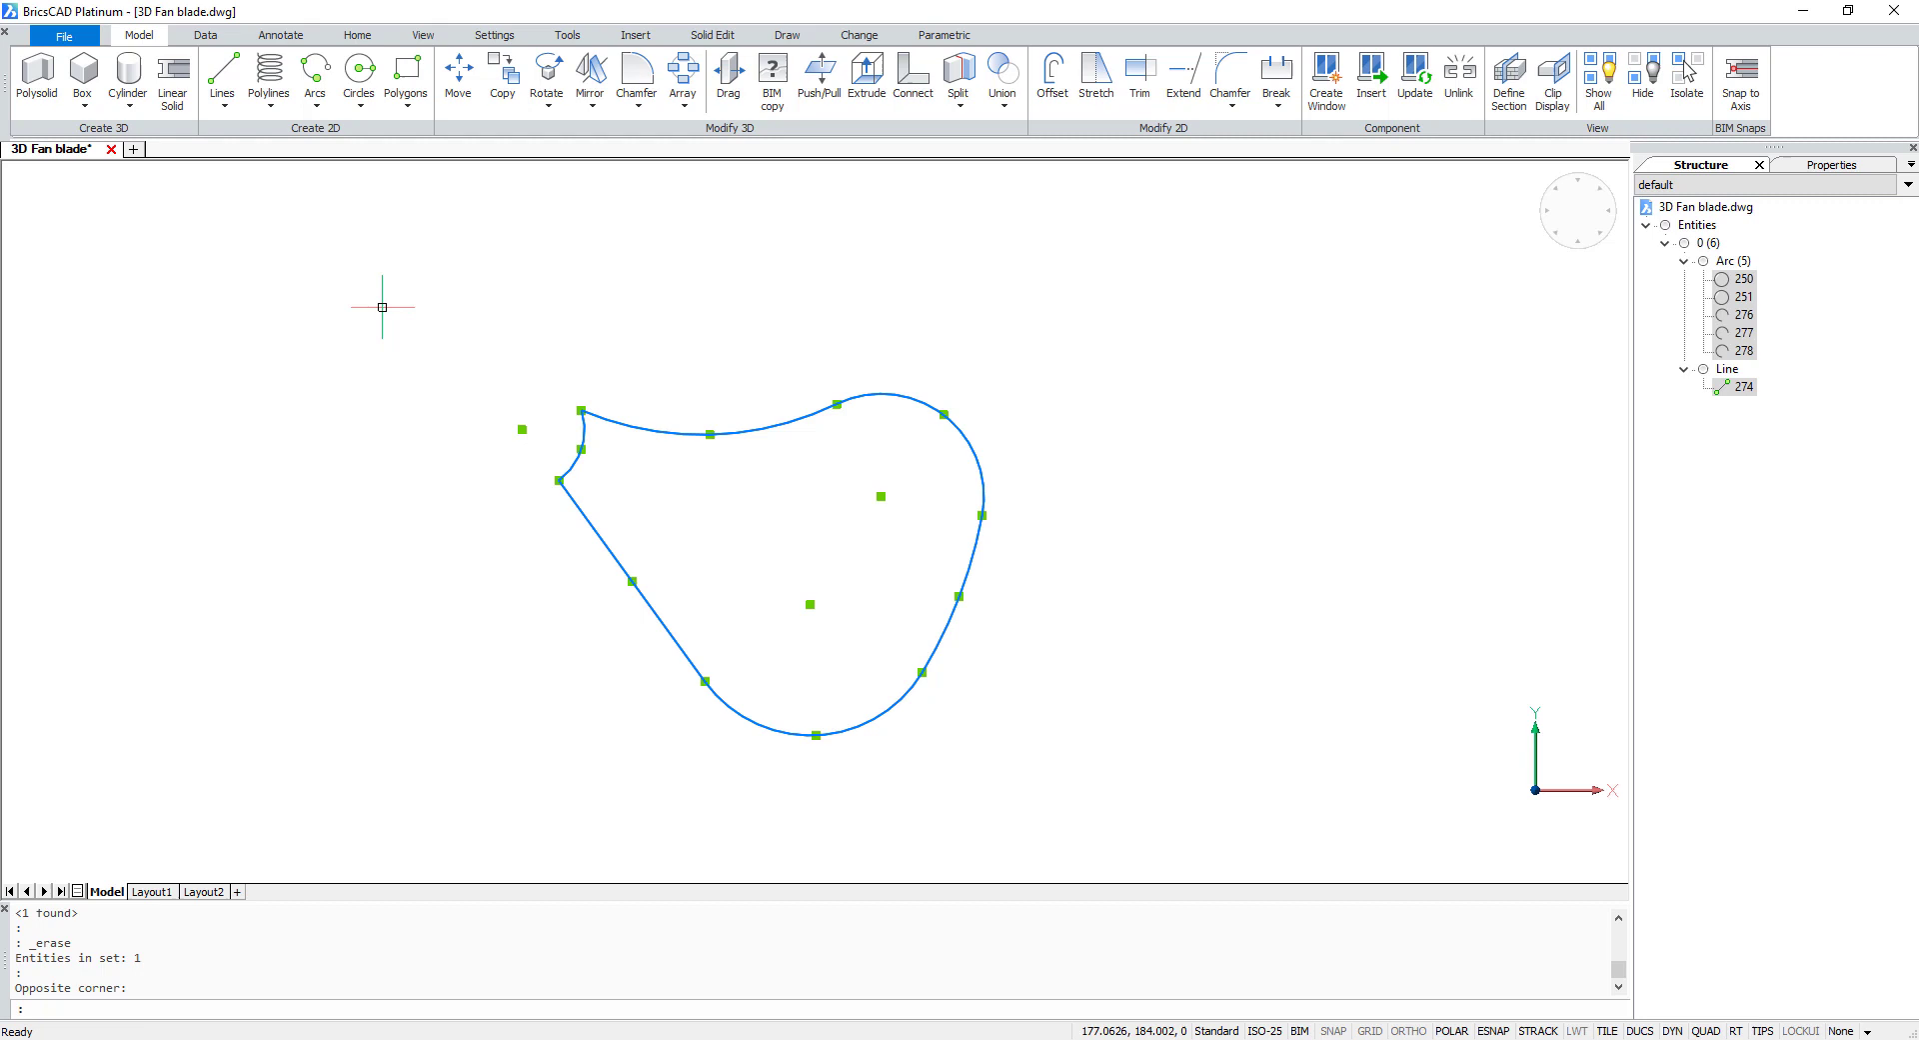
{"action": "type", "text": "join"}
{"action": "key", "text": "Return"}
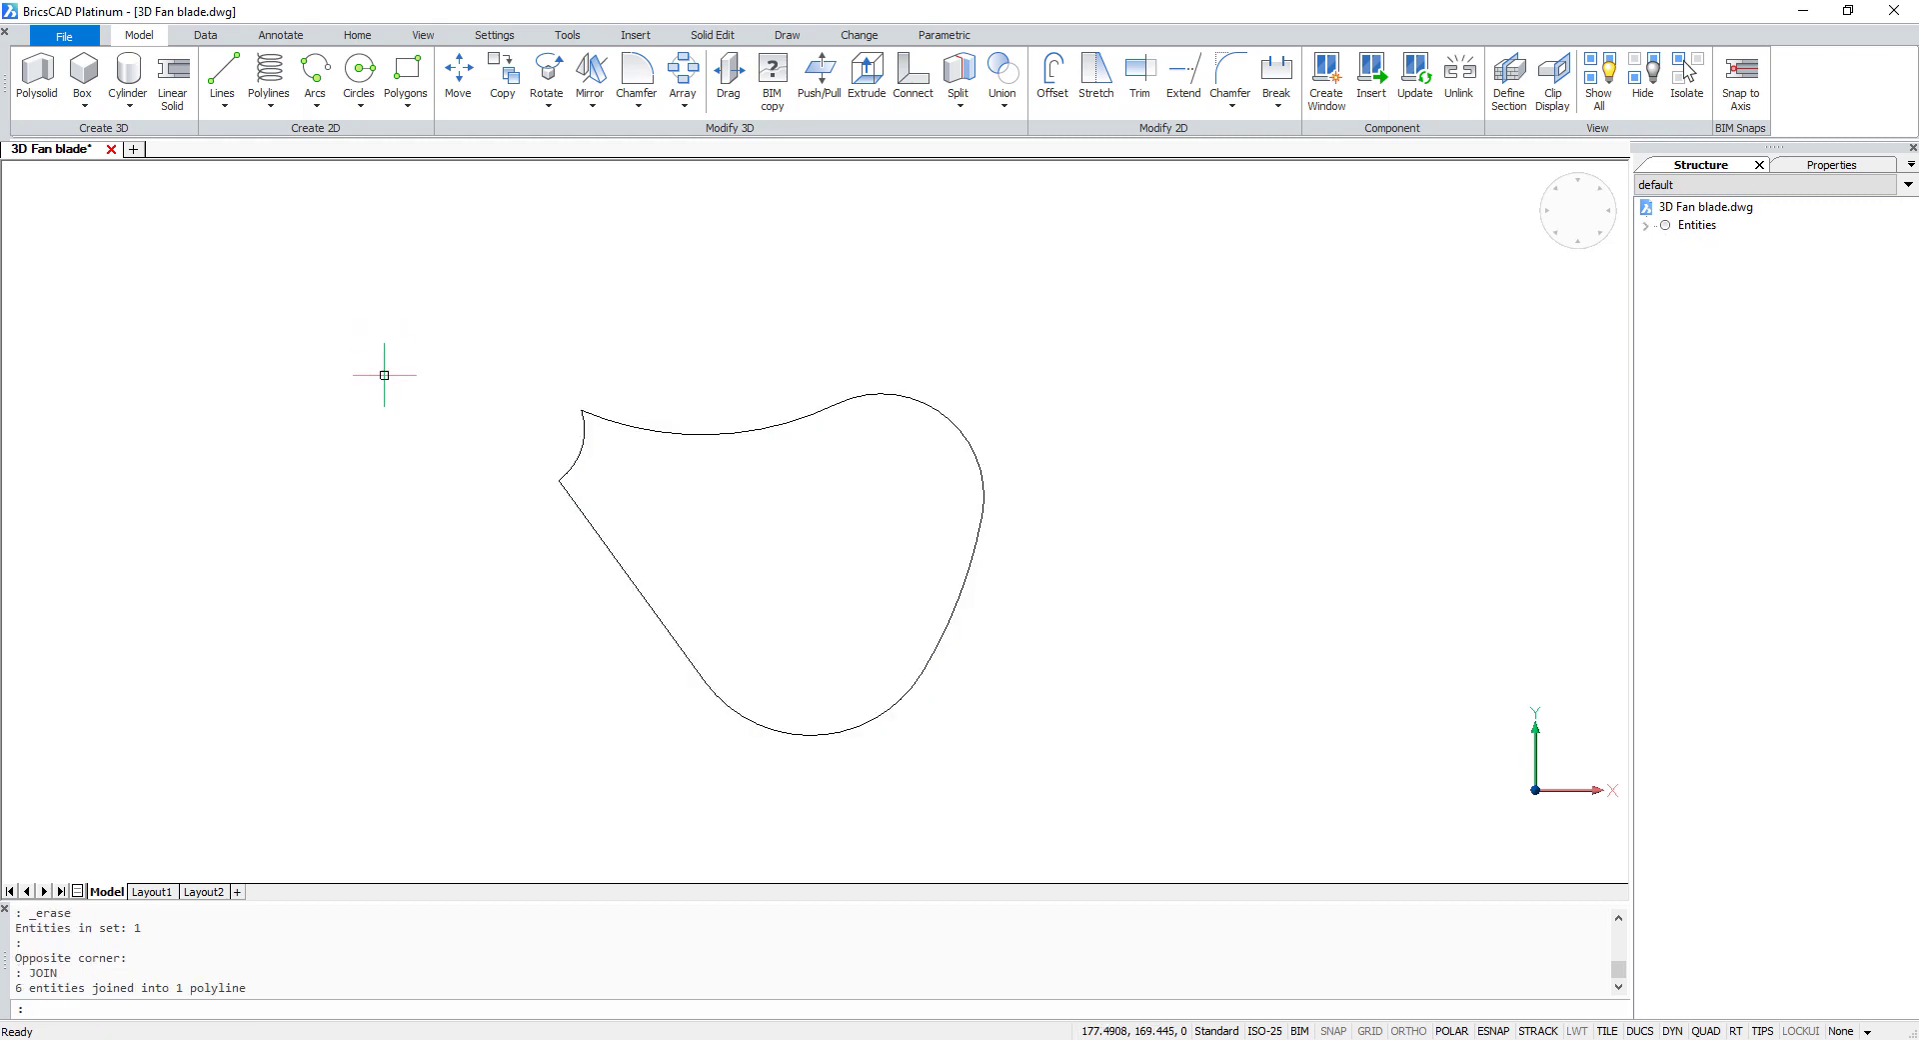
{"action": "scroll", "coordinate": [384, 376], "scroll_direction": "down", "scroll_amount": 1}
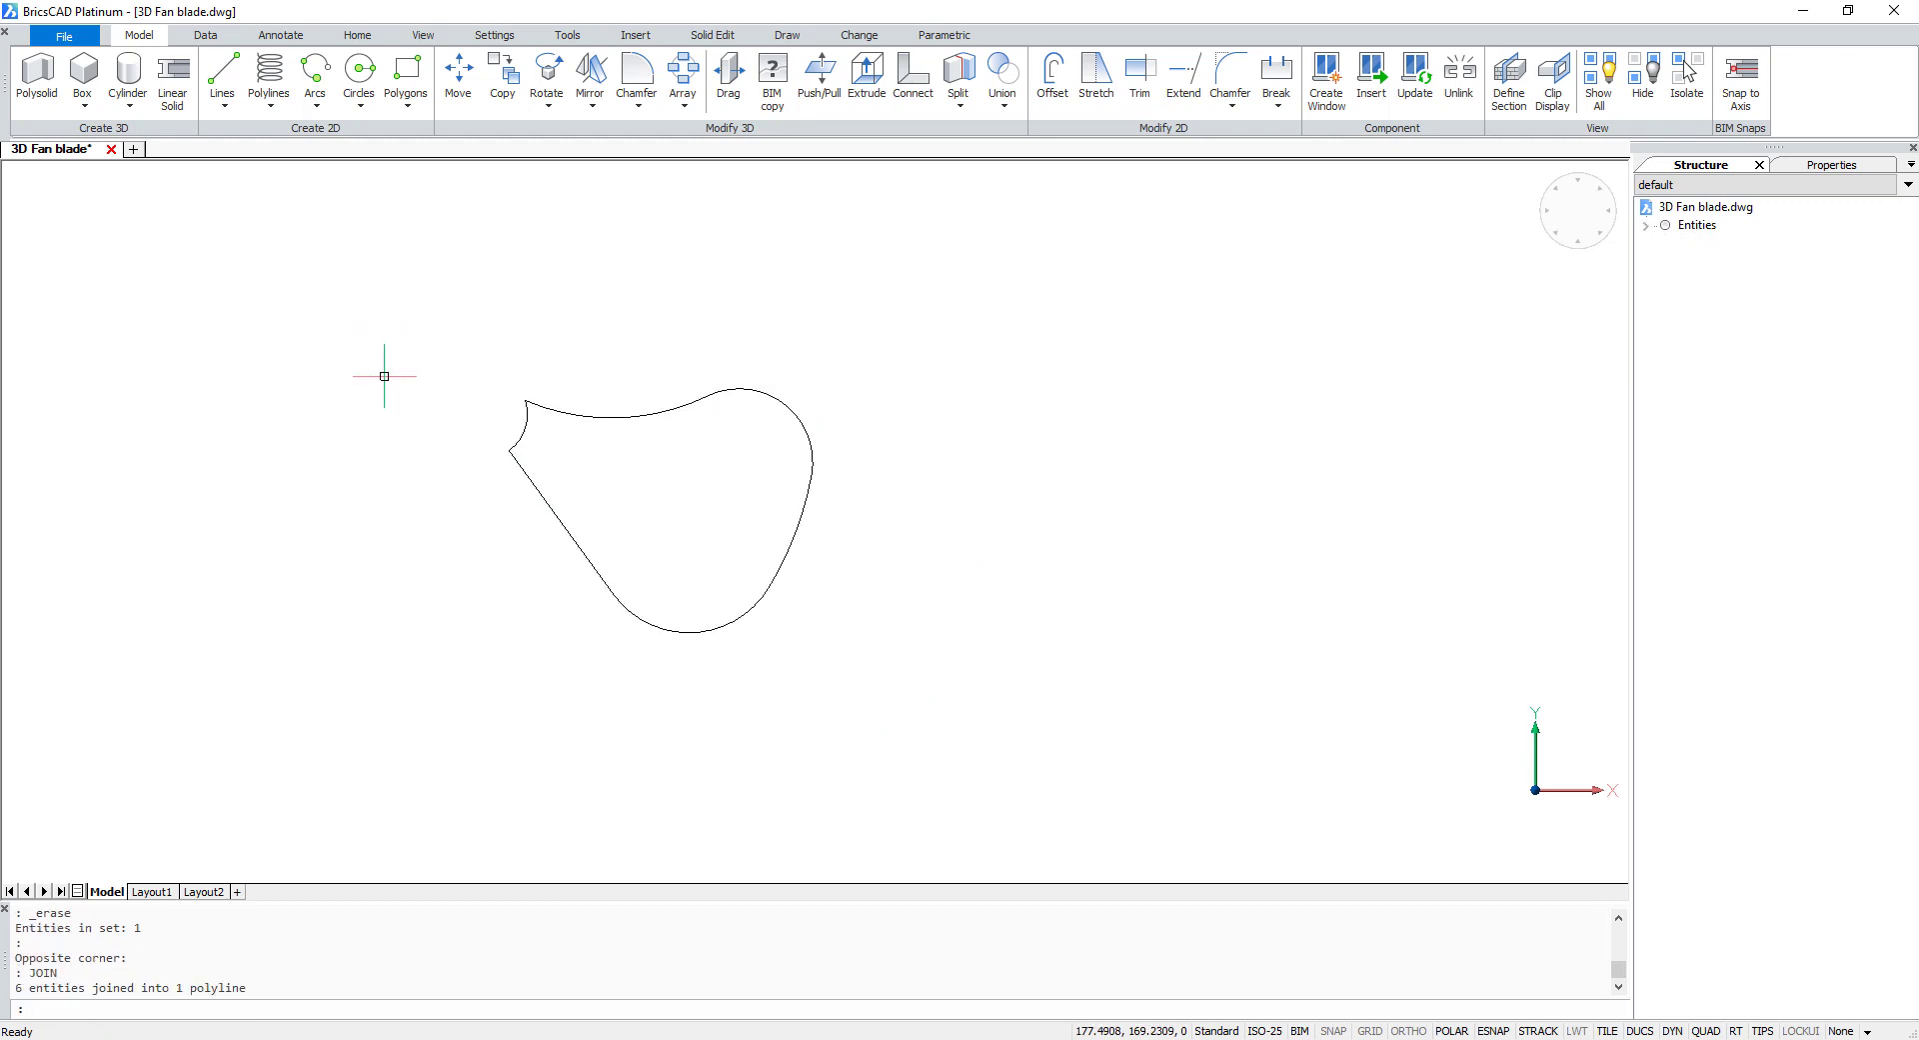
{"action": "middle_click_drag", "start_coordinate": [384, 376], "coordinate": [545, 445]}
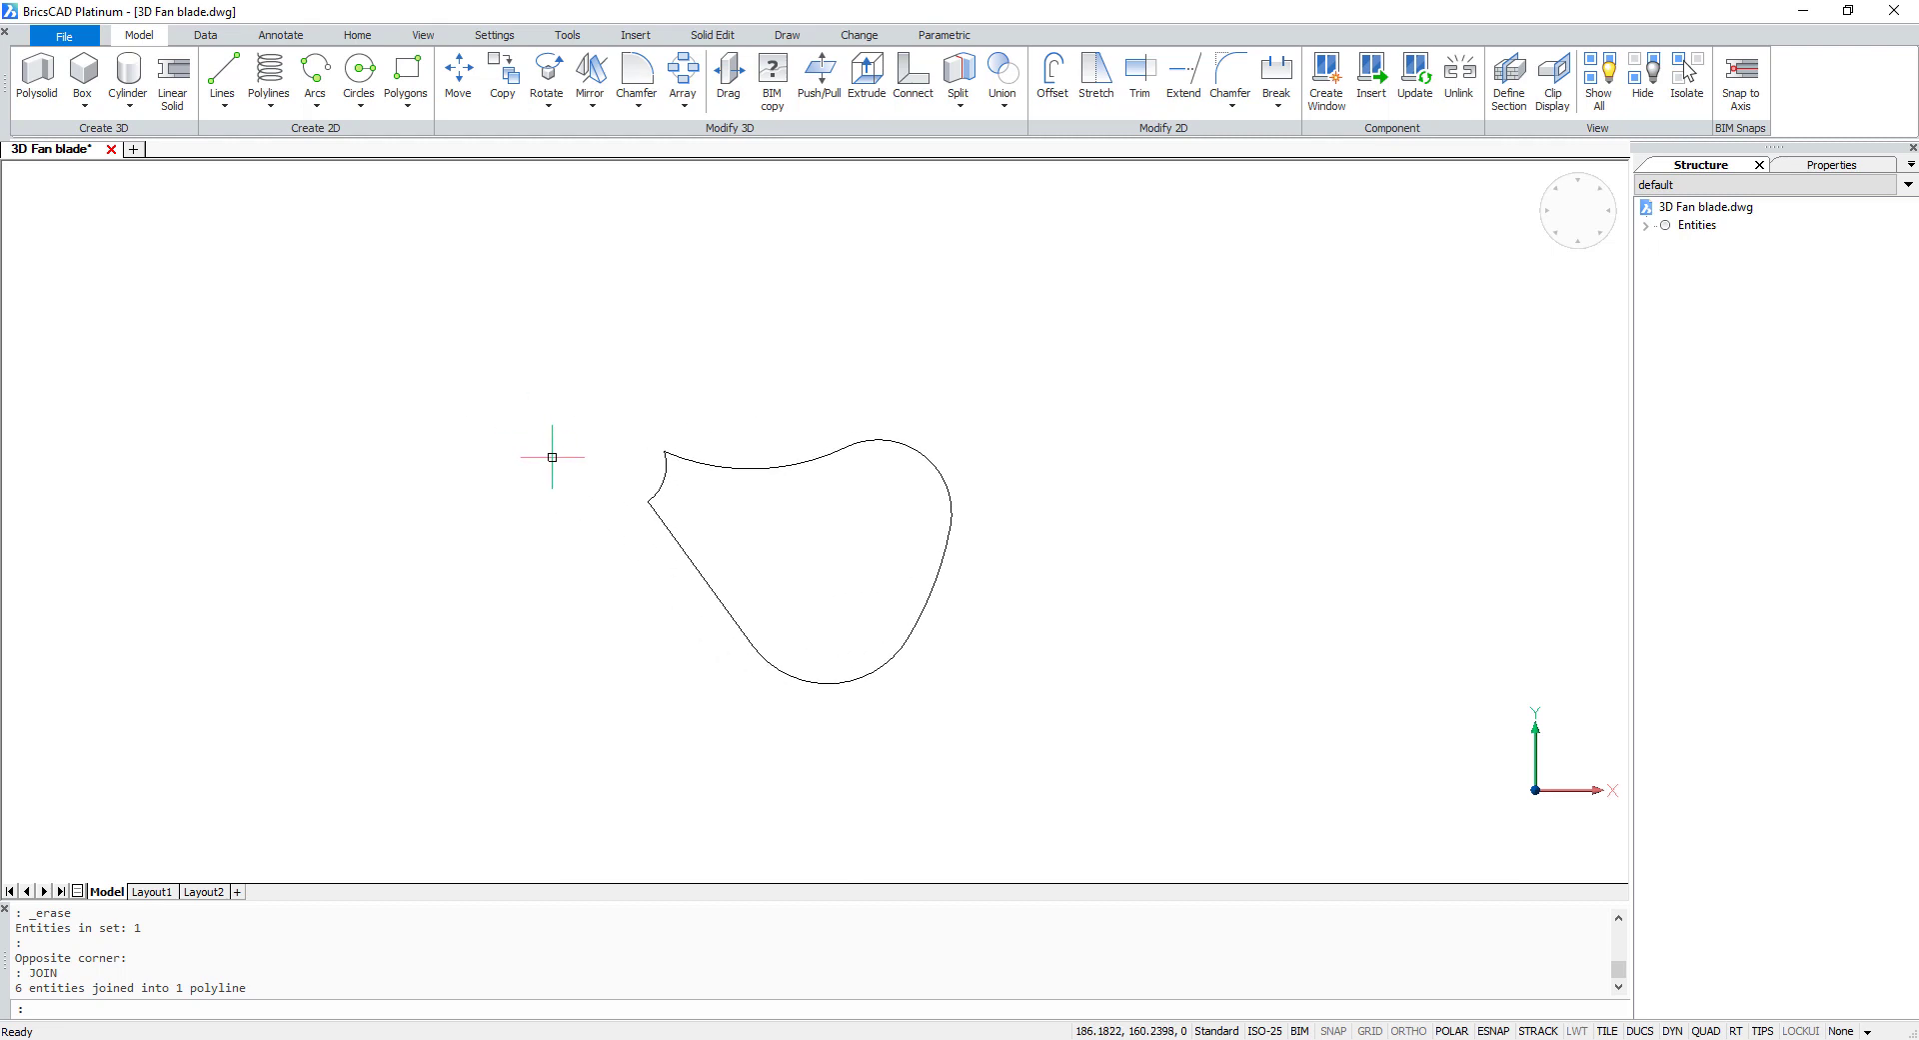
{"action": "scroll", "coordinate": [545, 446], "scroll_direction": "up", "scroll_amount": 2}
- Draw a circle of radius about 16.13 centred just left of the blade's notch
{"action": "left_click", "coordinate": [362, 72]}
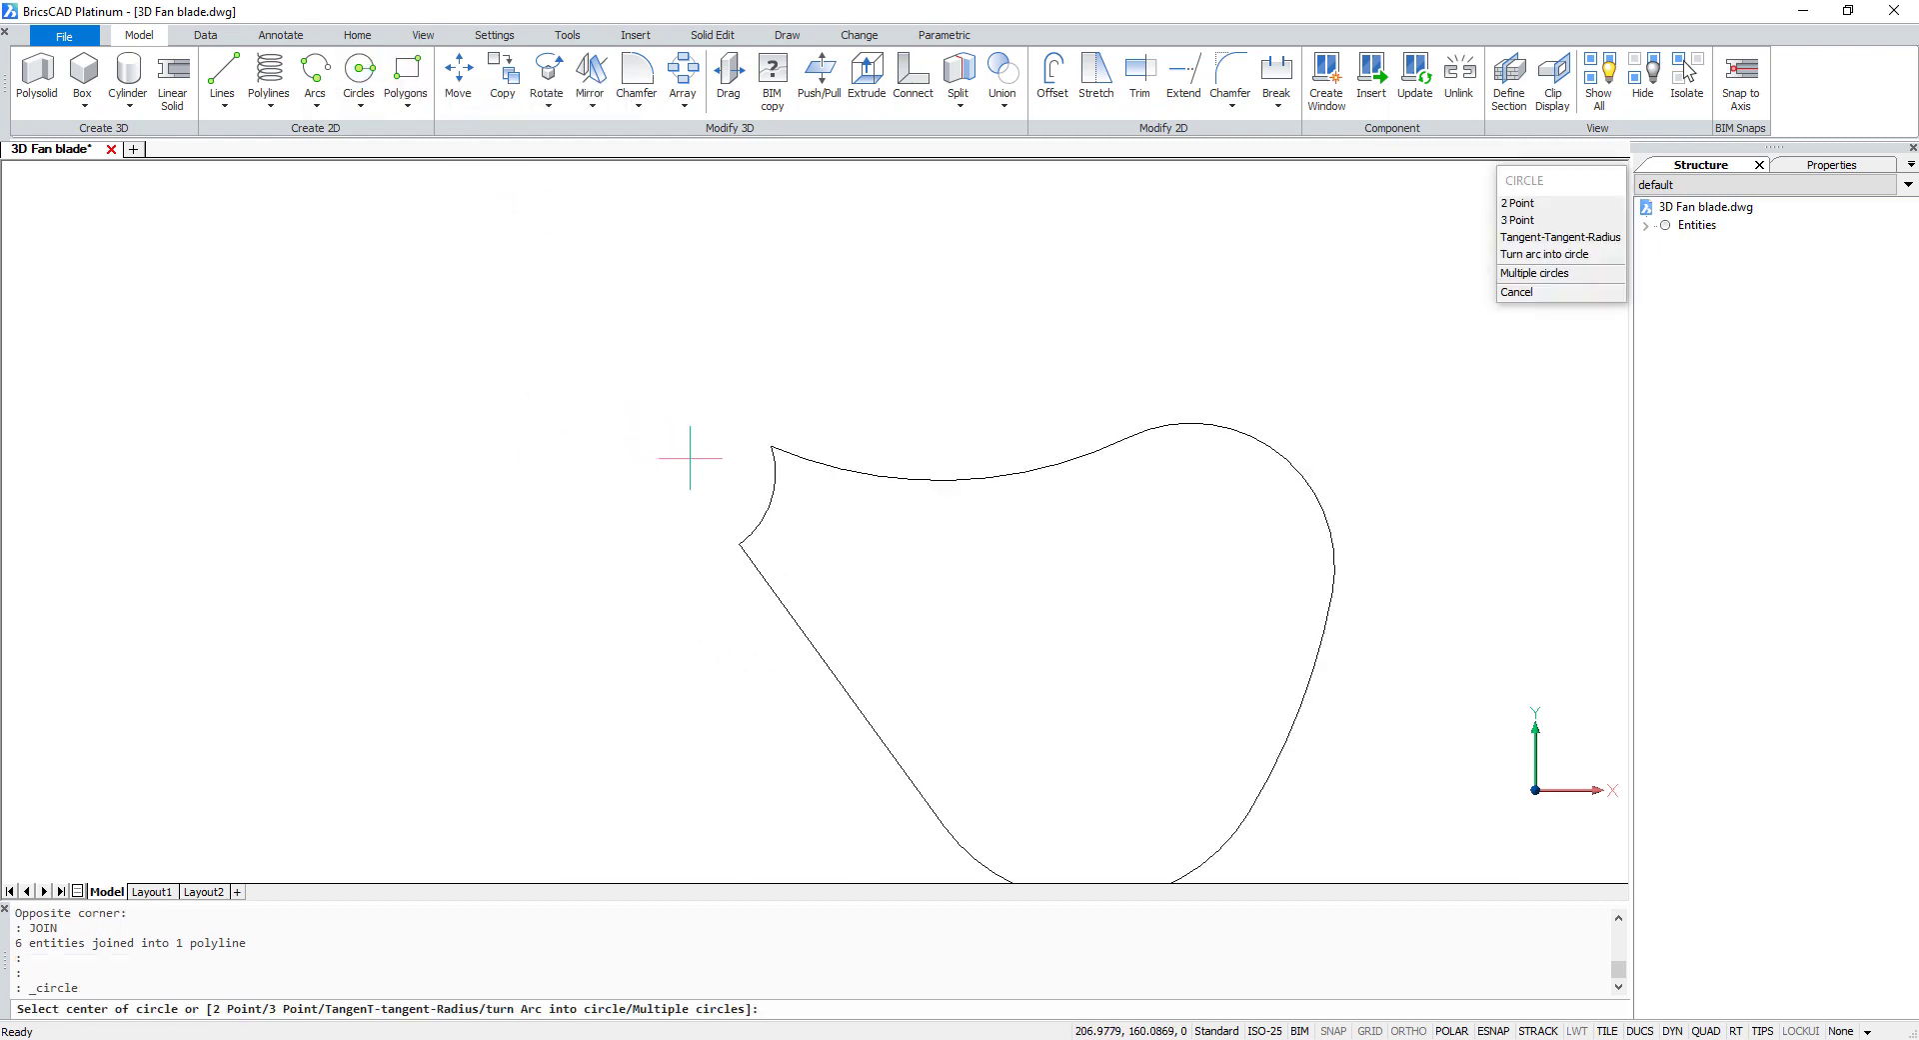
{"action": "left_click", "coordinate": [688, 473]}
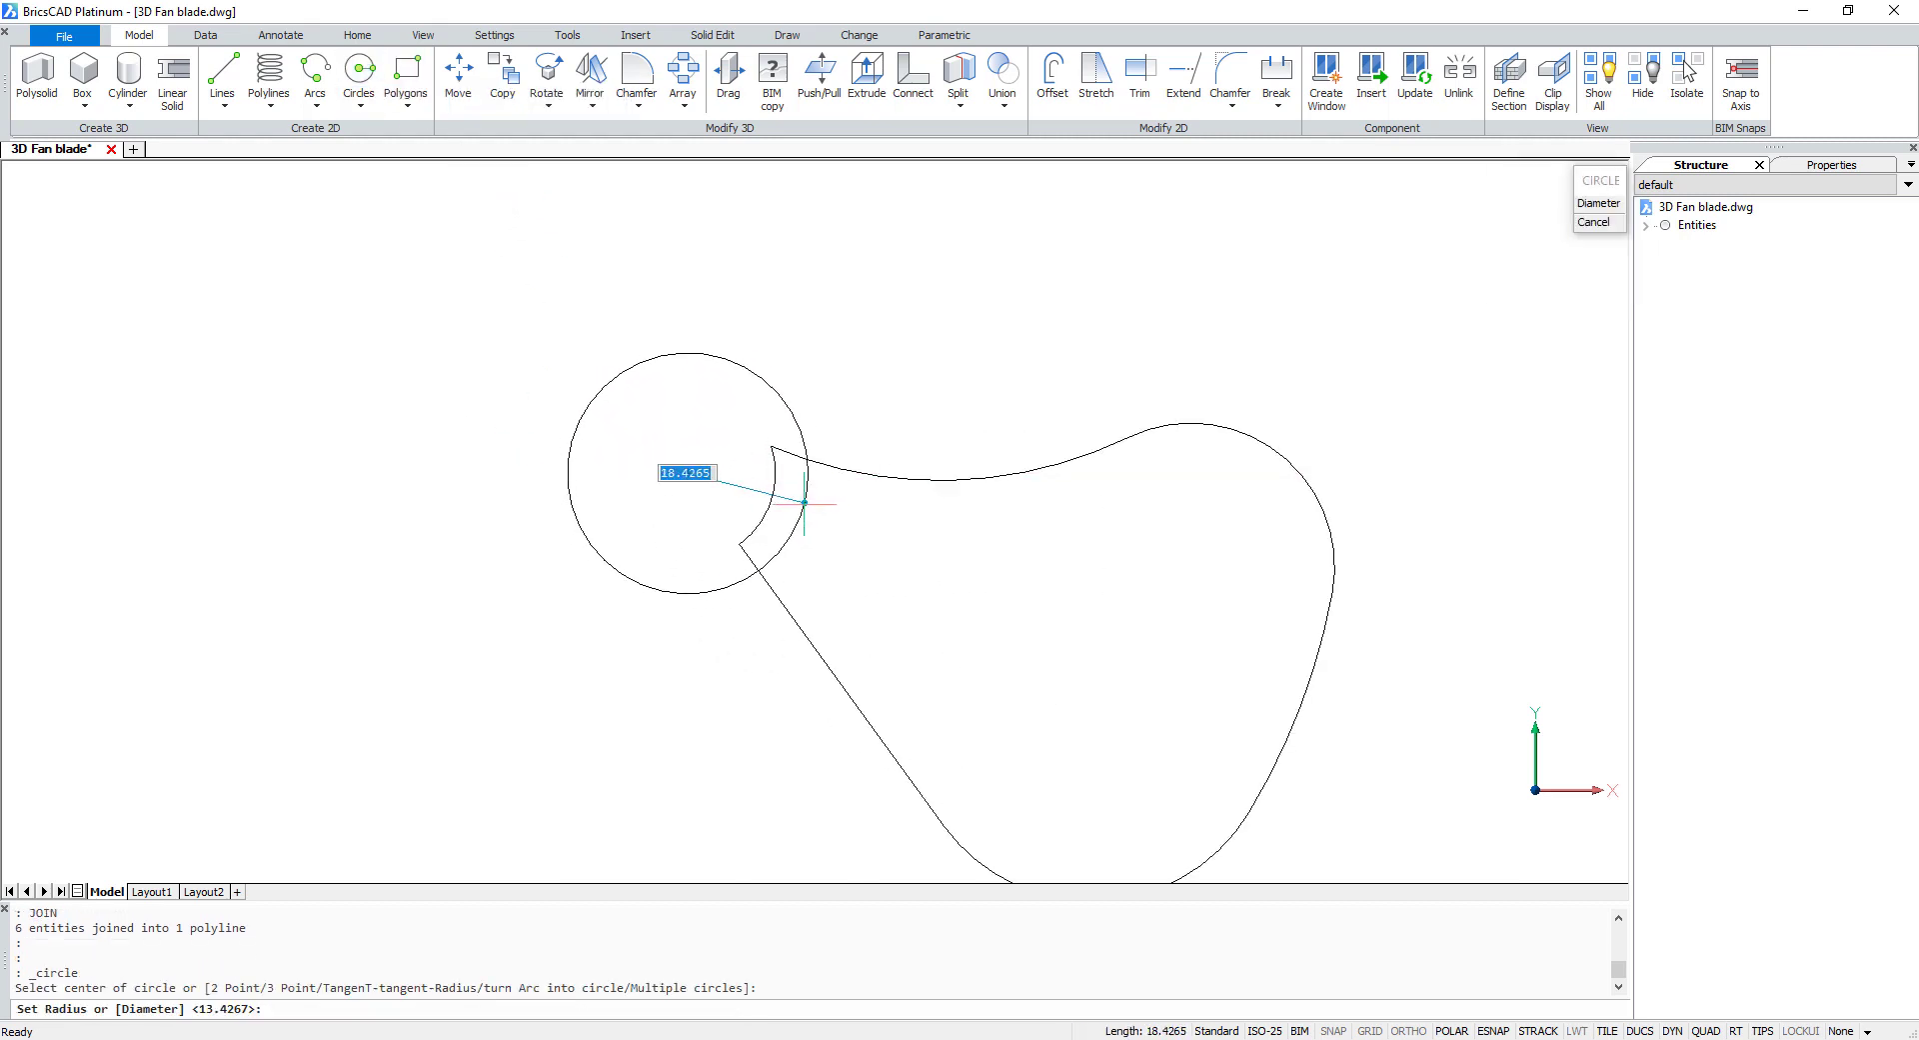
{"action": "scroll", "coordinate": [799, 499], "scroll_direction": "up", "scroll_amount": 1}
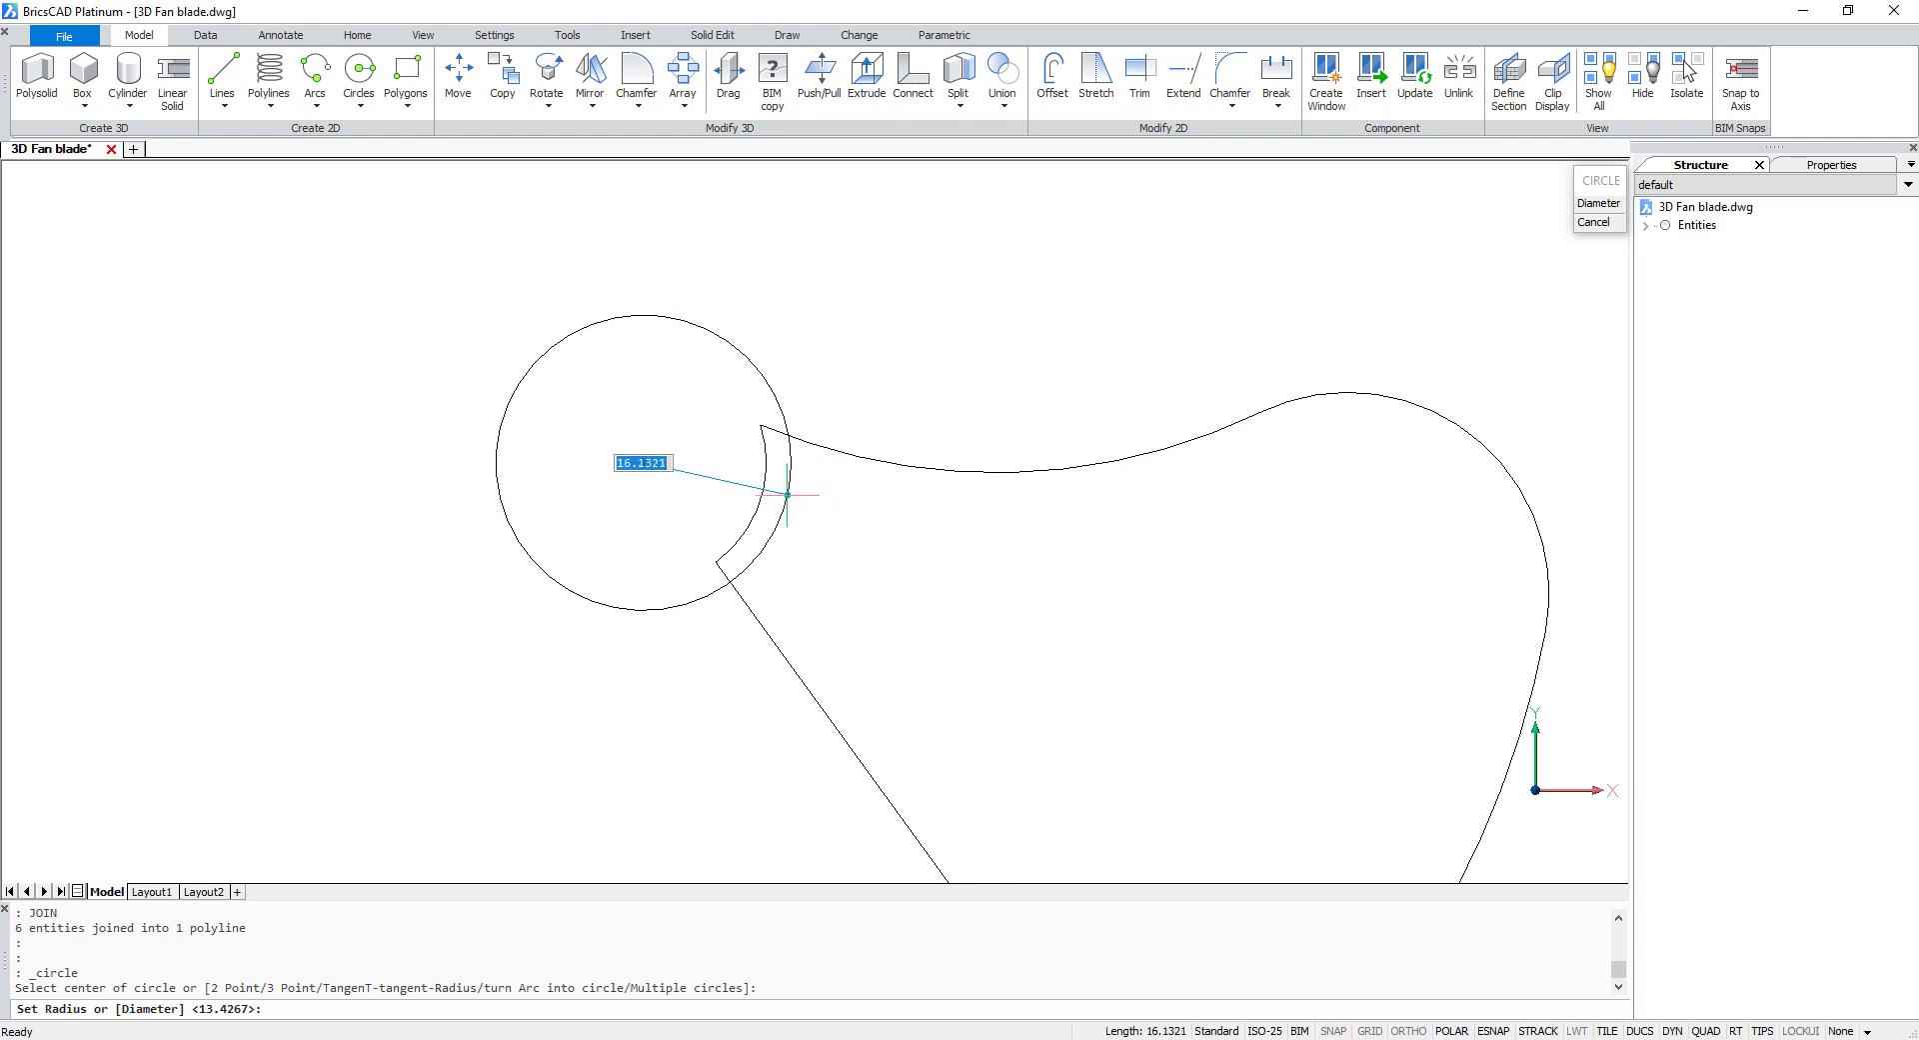
{"action": "left_click", "coordinate": [788, 494]}
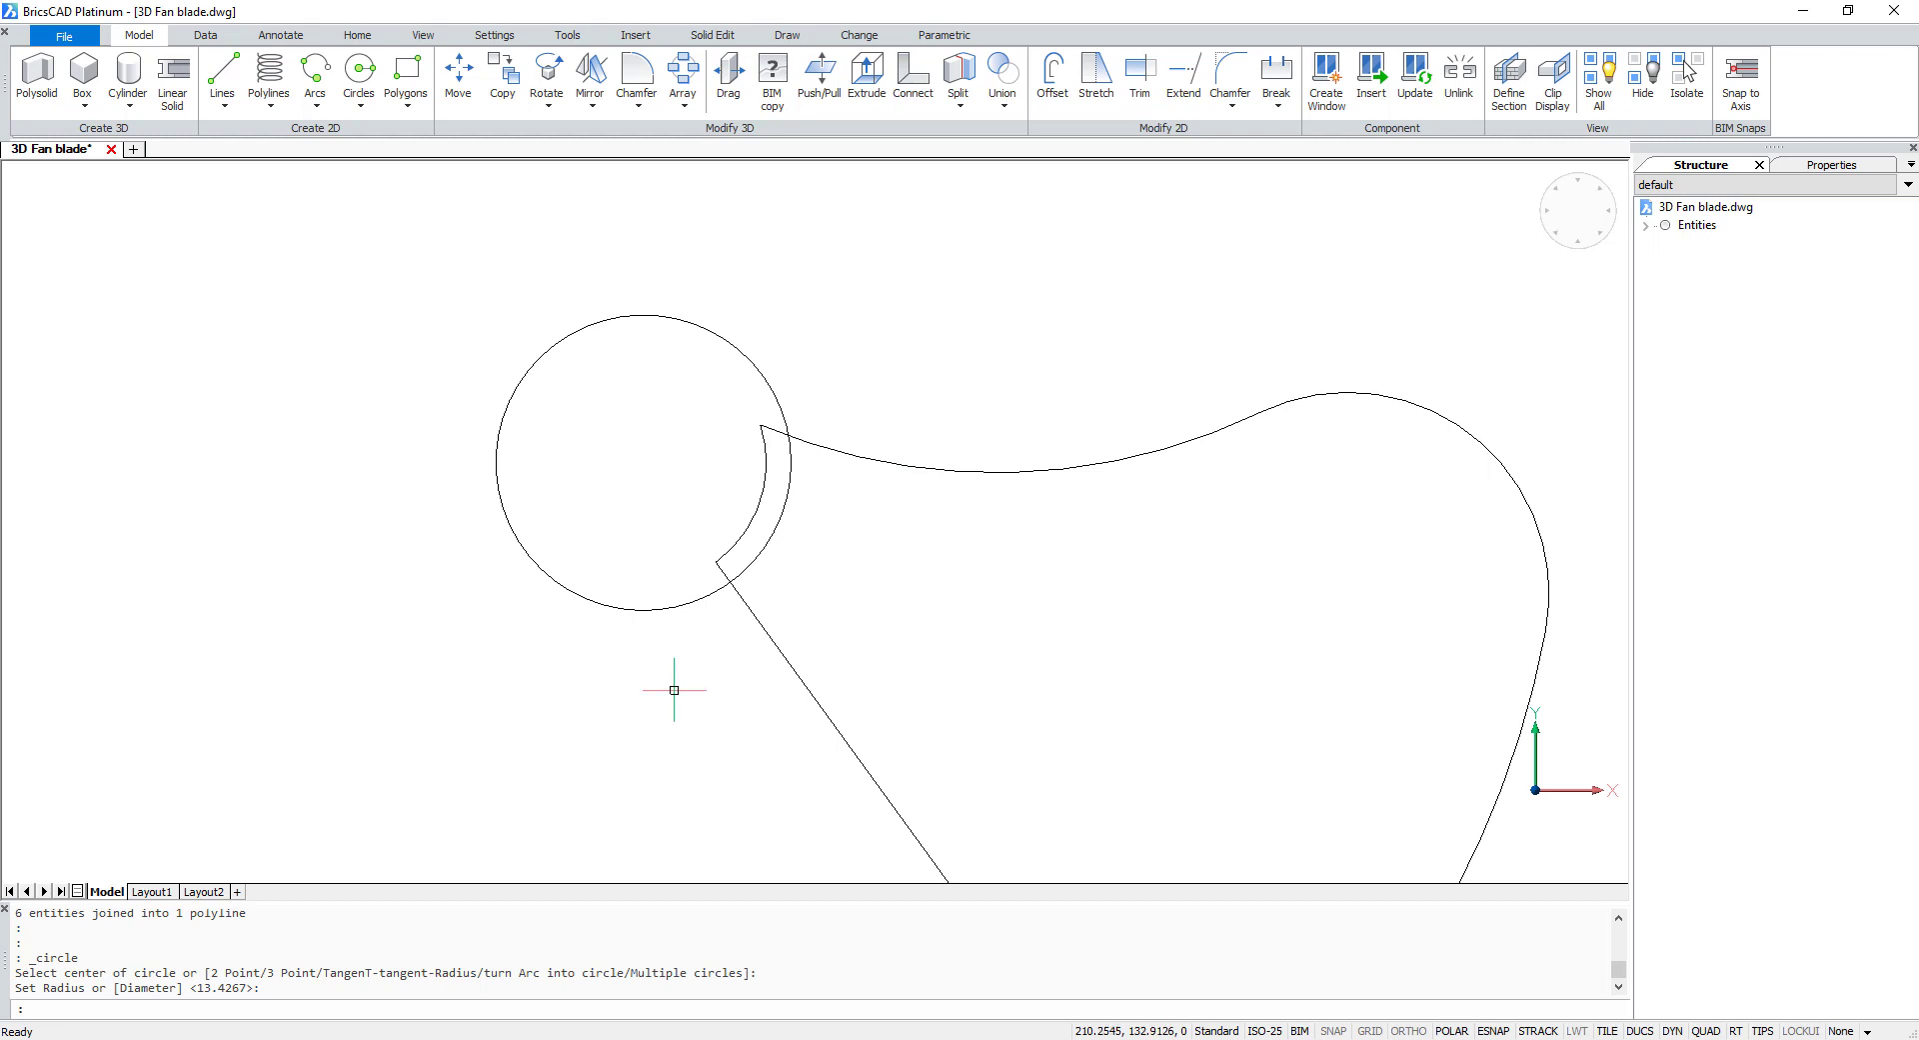
- Orbit into 3D and add a helix of height 26 based at the hub circle's centre
{"action": "mouse_move", "coordinate": [674, 690]}
{"action": "middle_mouse_down", "text": "shift"}
{"action": "mouse_move", "coordinate": [810, 621]}
{"action": "mouse_move", "coordinate": [776, 598]}
{"action": "middle_mouse_up", "text": "shift"}
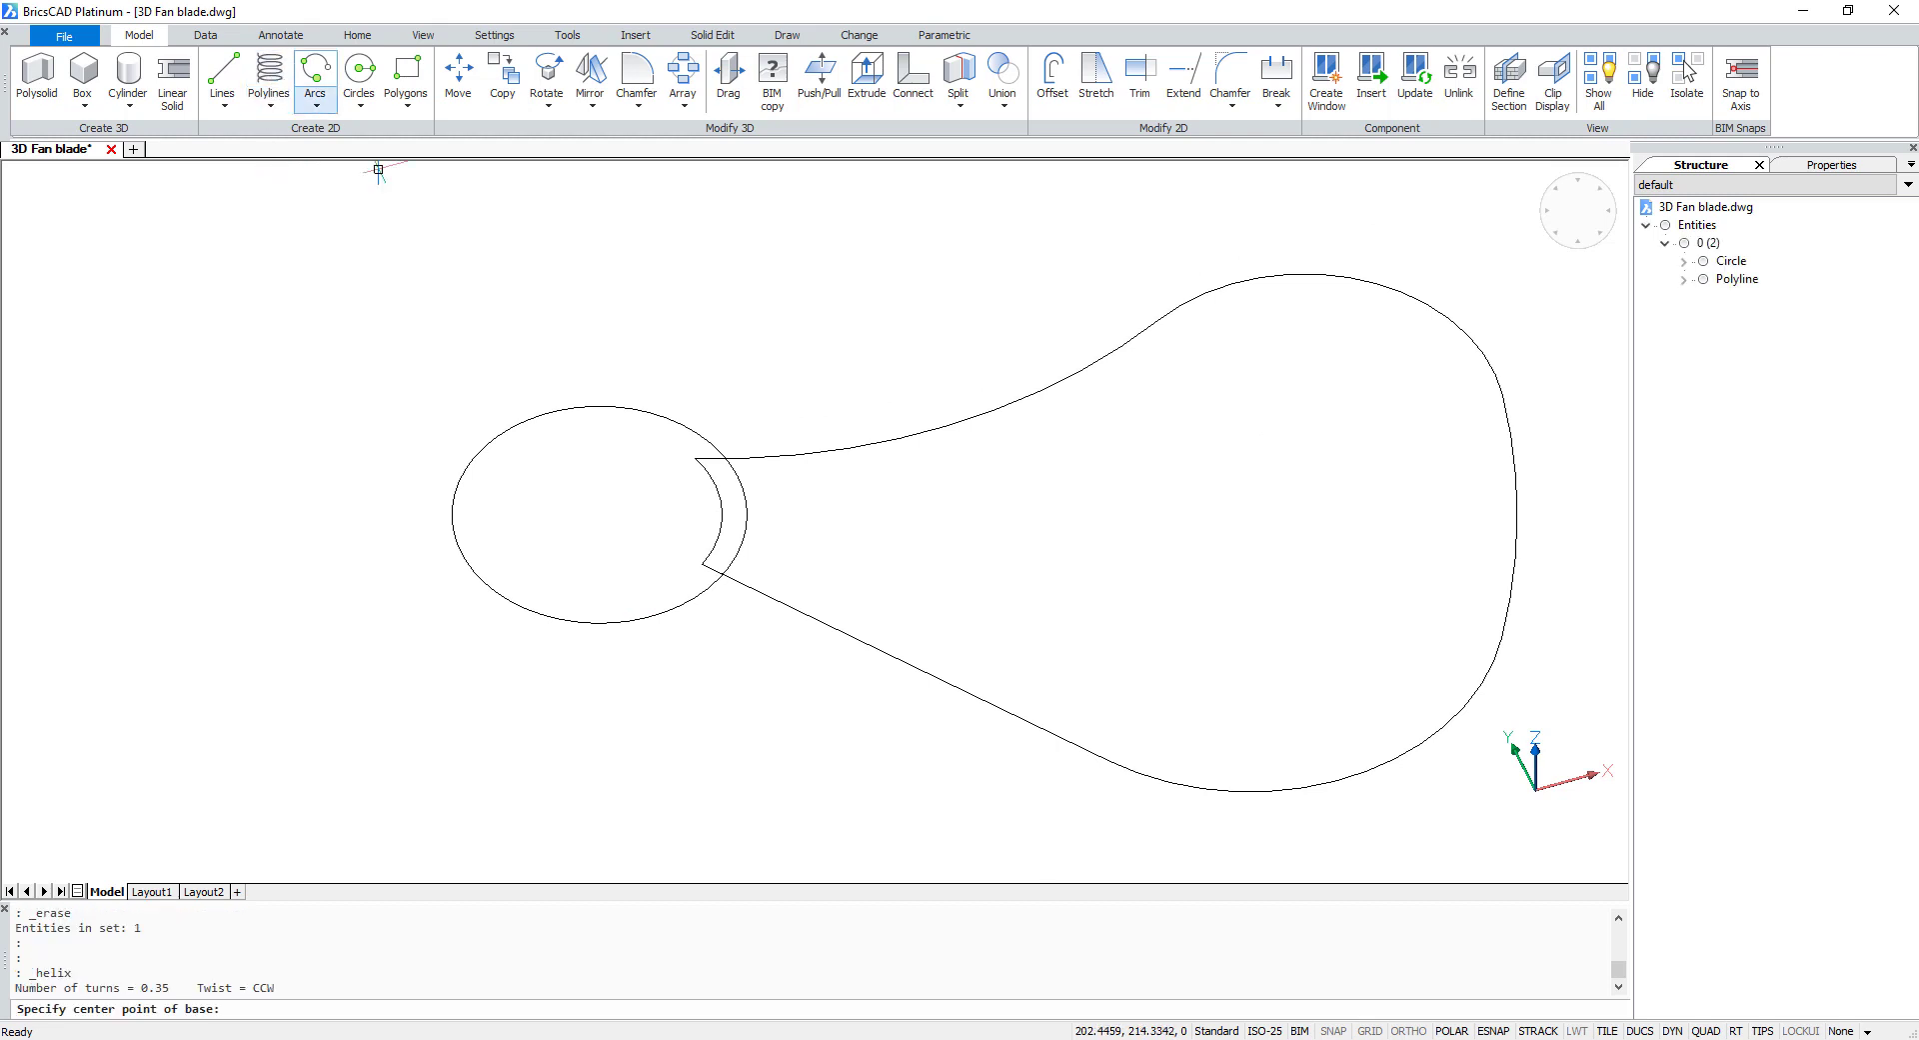
{"action": "left_click", "coordinate": [600, 515]}
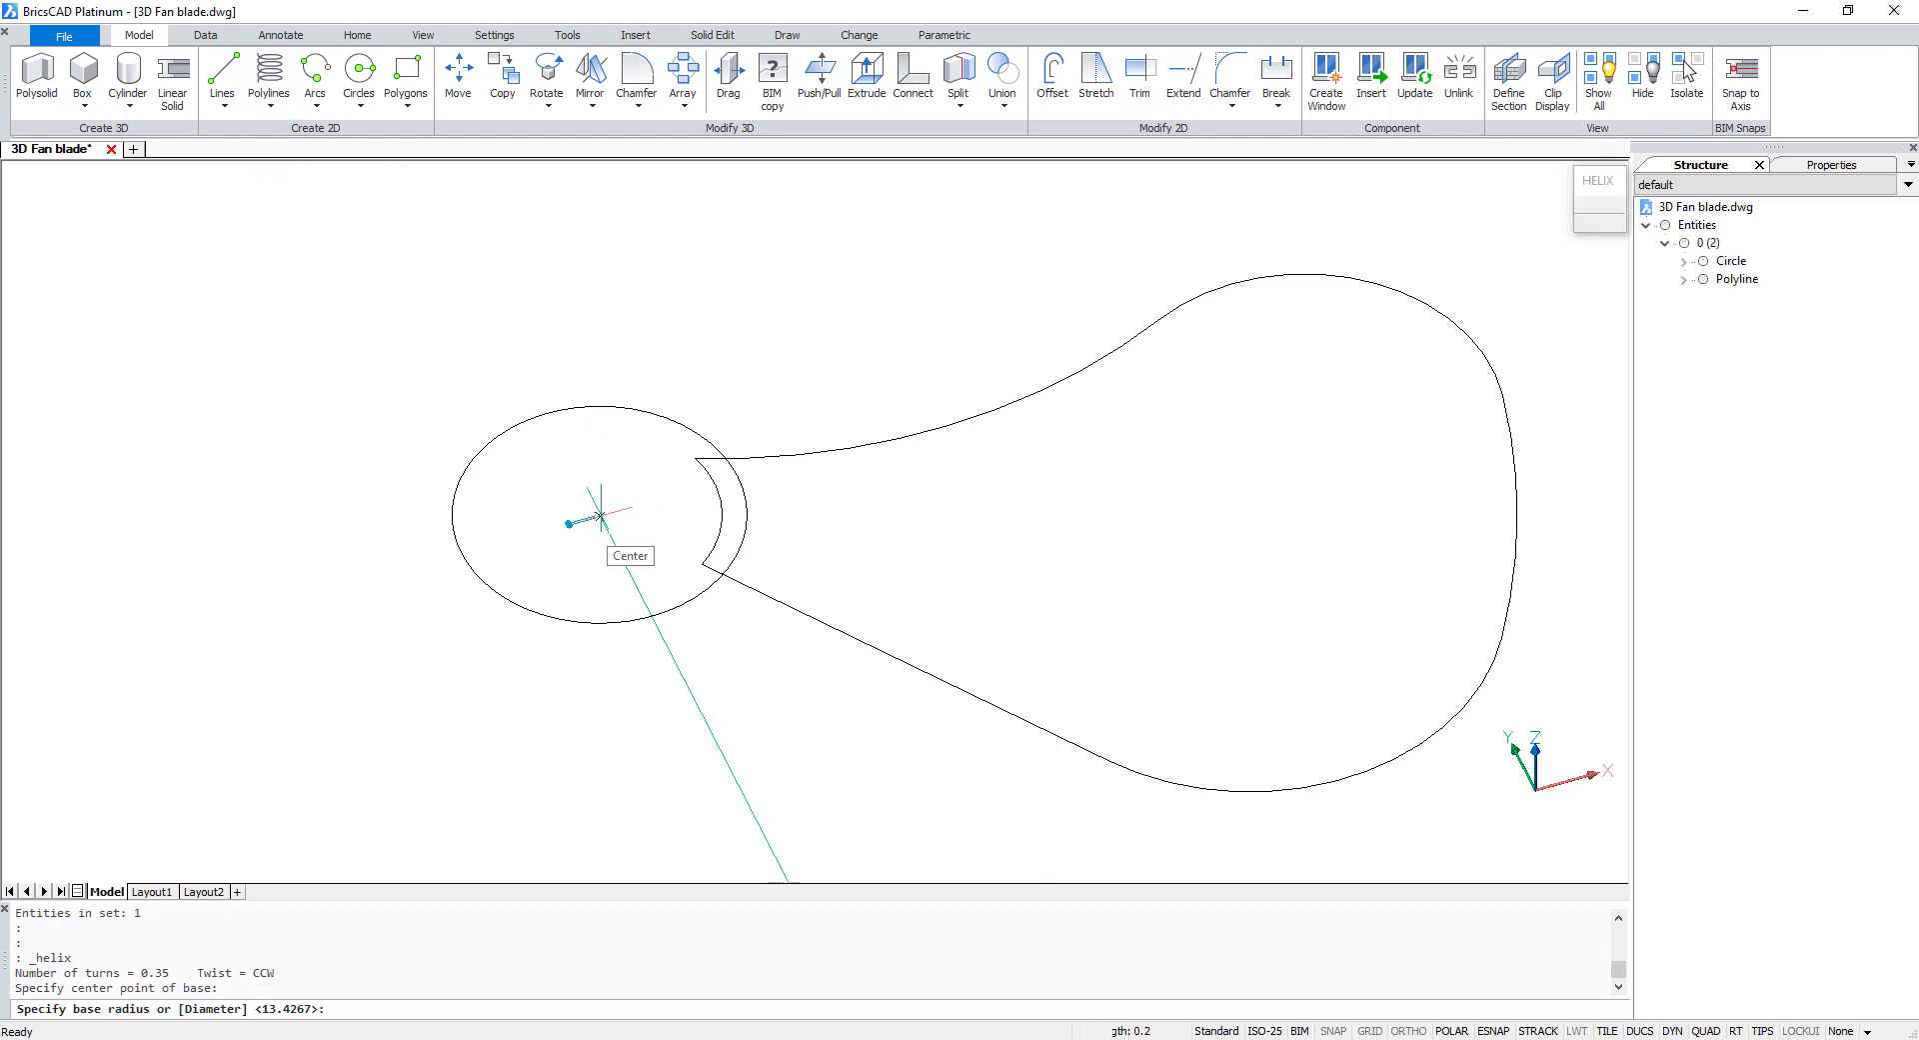
{"action": "left_click", "coordinate": [722, 509]}
{"action": "left_click", "coordinate": [721, 510]}
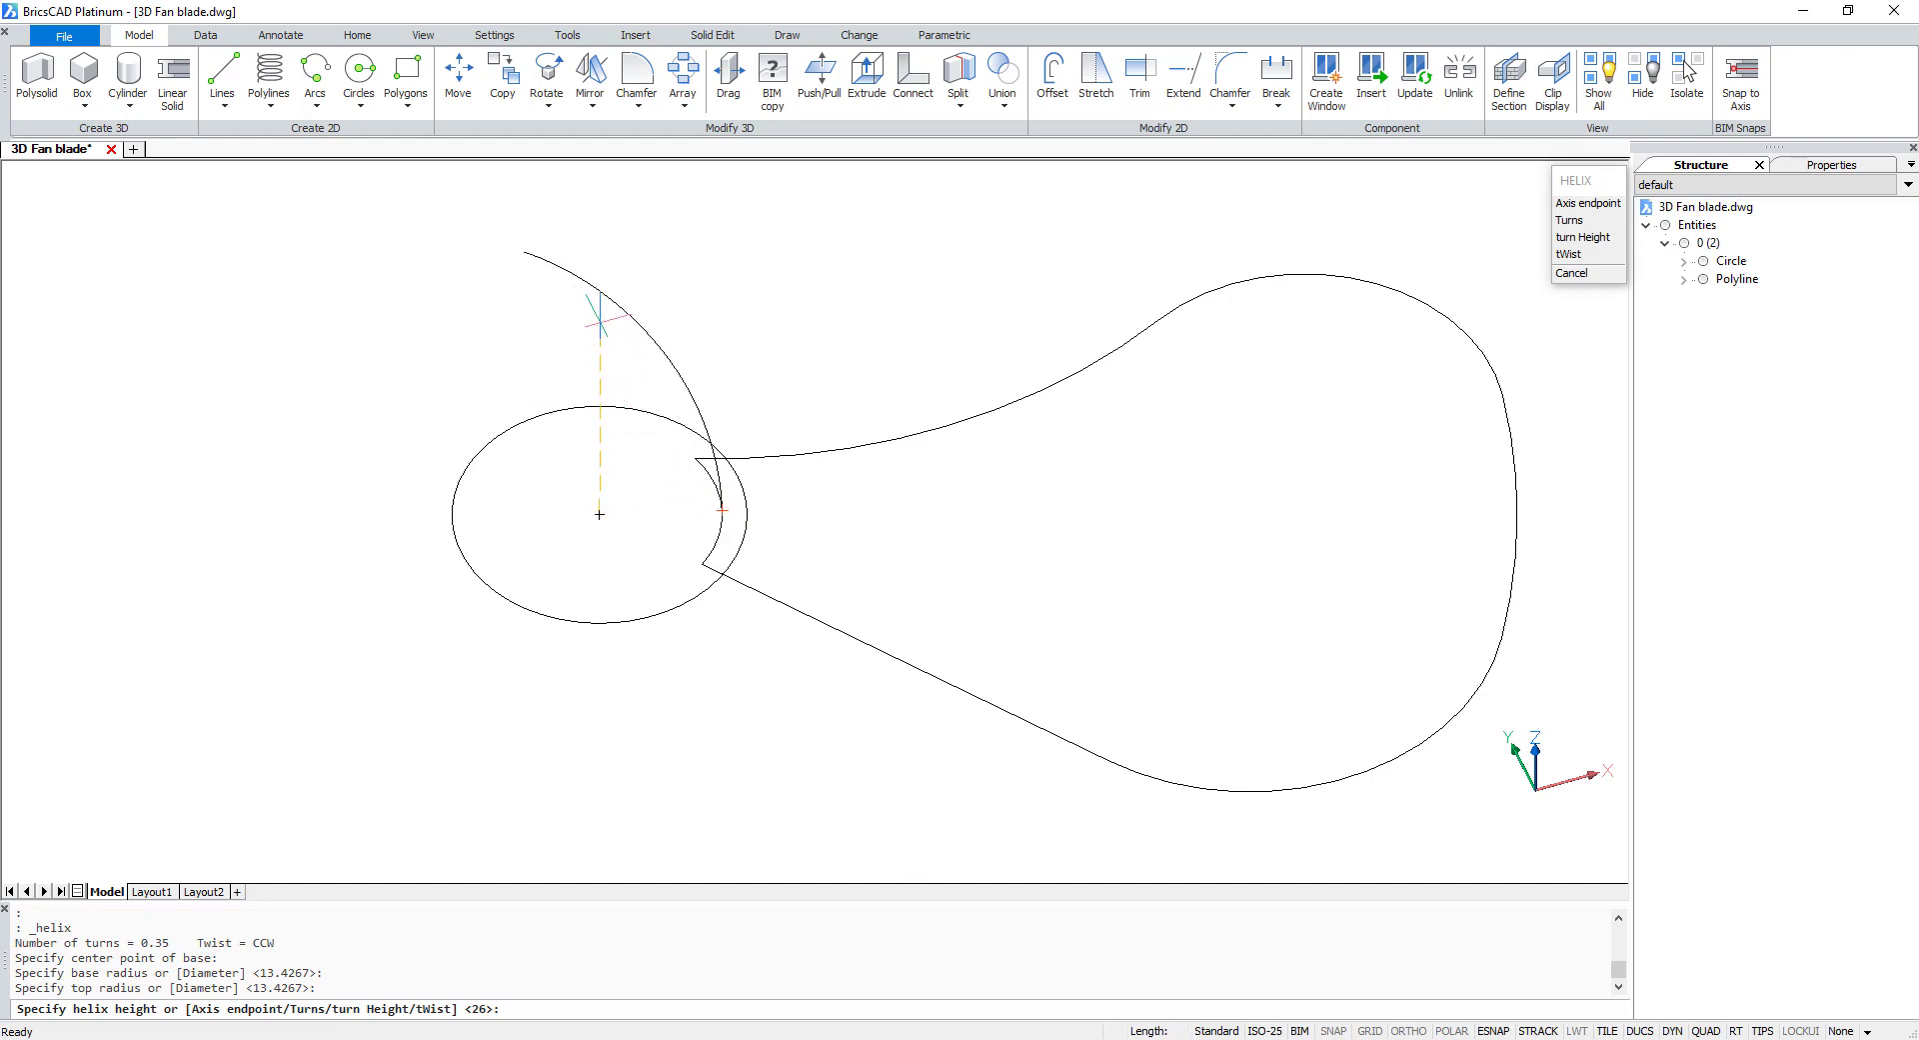
{"action": "type", "text": "26"}
{"action": "key", "text": "Return"}
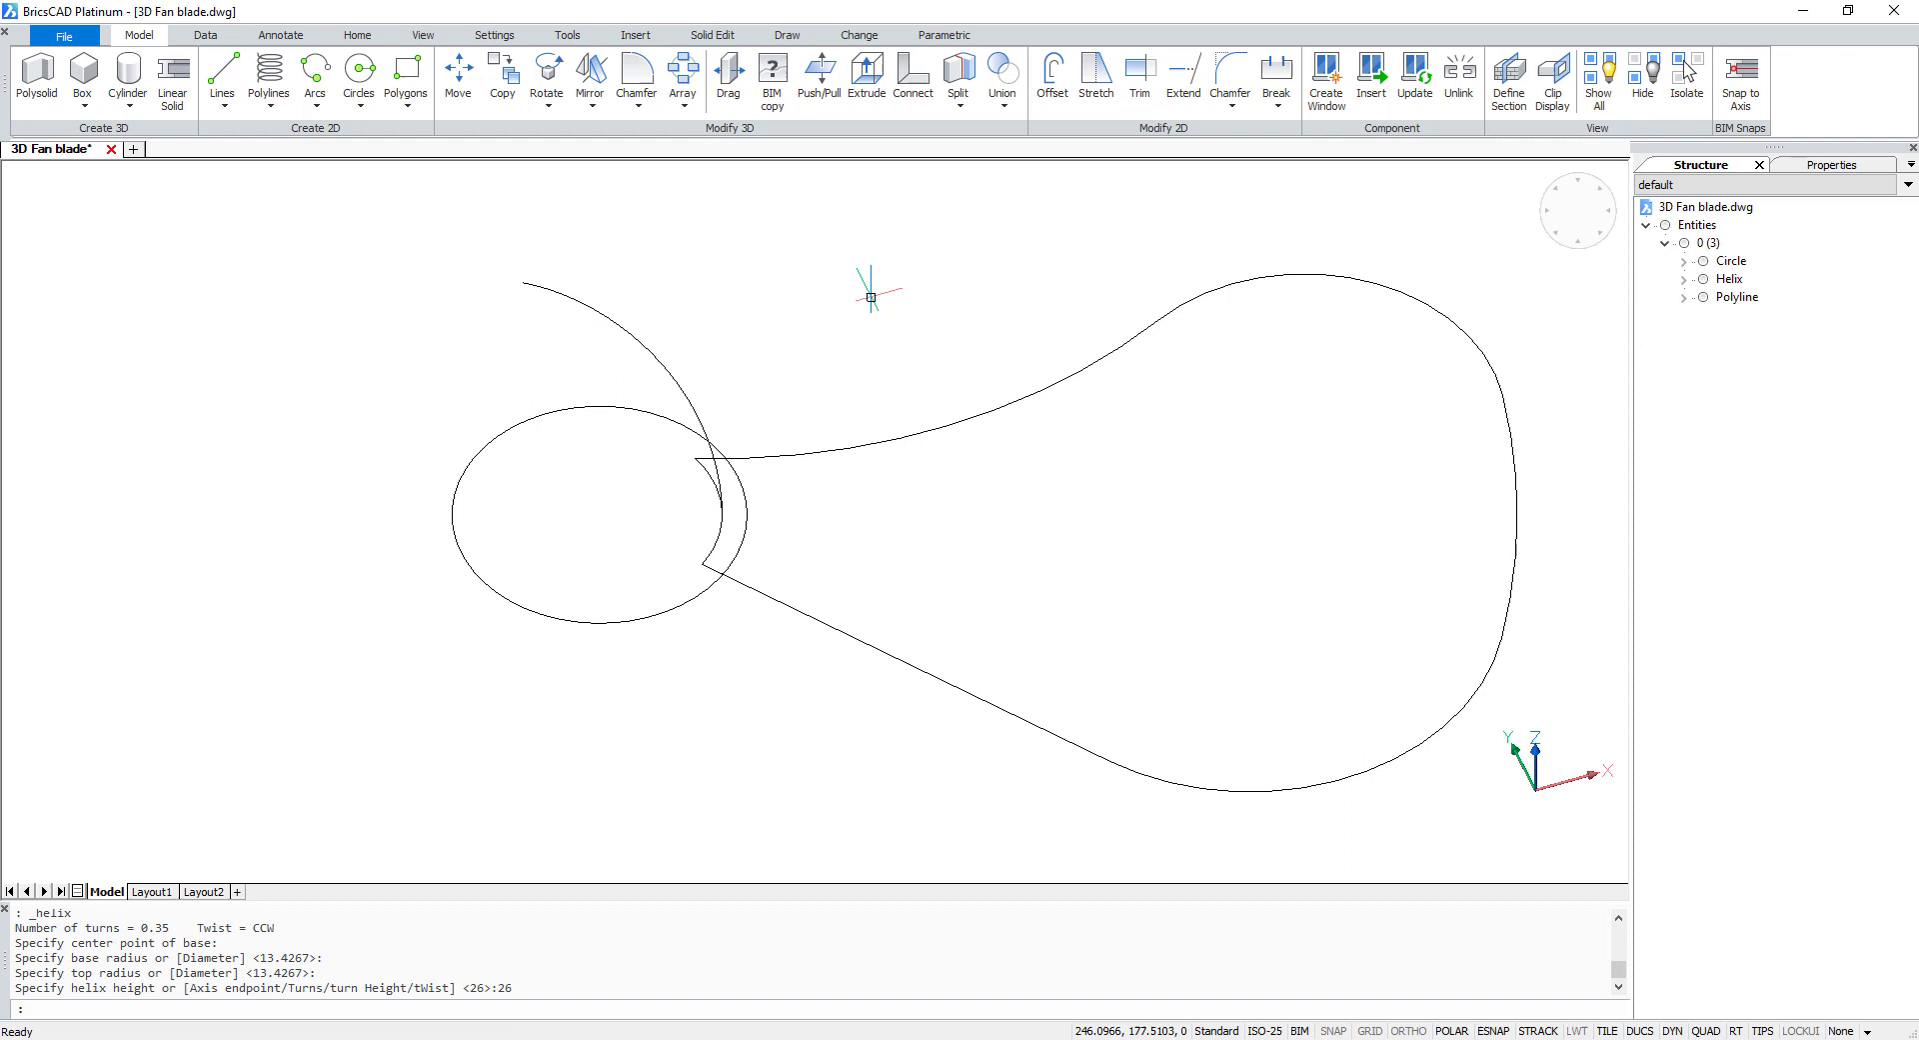
{"action": "scroll", "coordinate": [879, 290], "scroll_direction": "down", "scroll_amount": 2}
{"action": "middle_click_drag", "start_coordinate": [896, 304], "coordinate": [810, 377]}
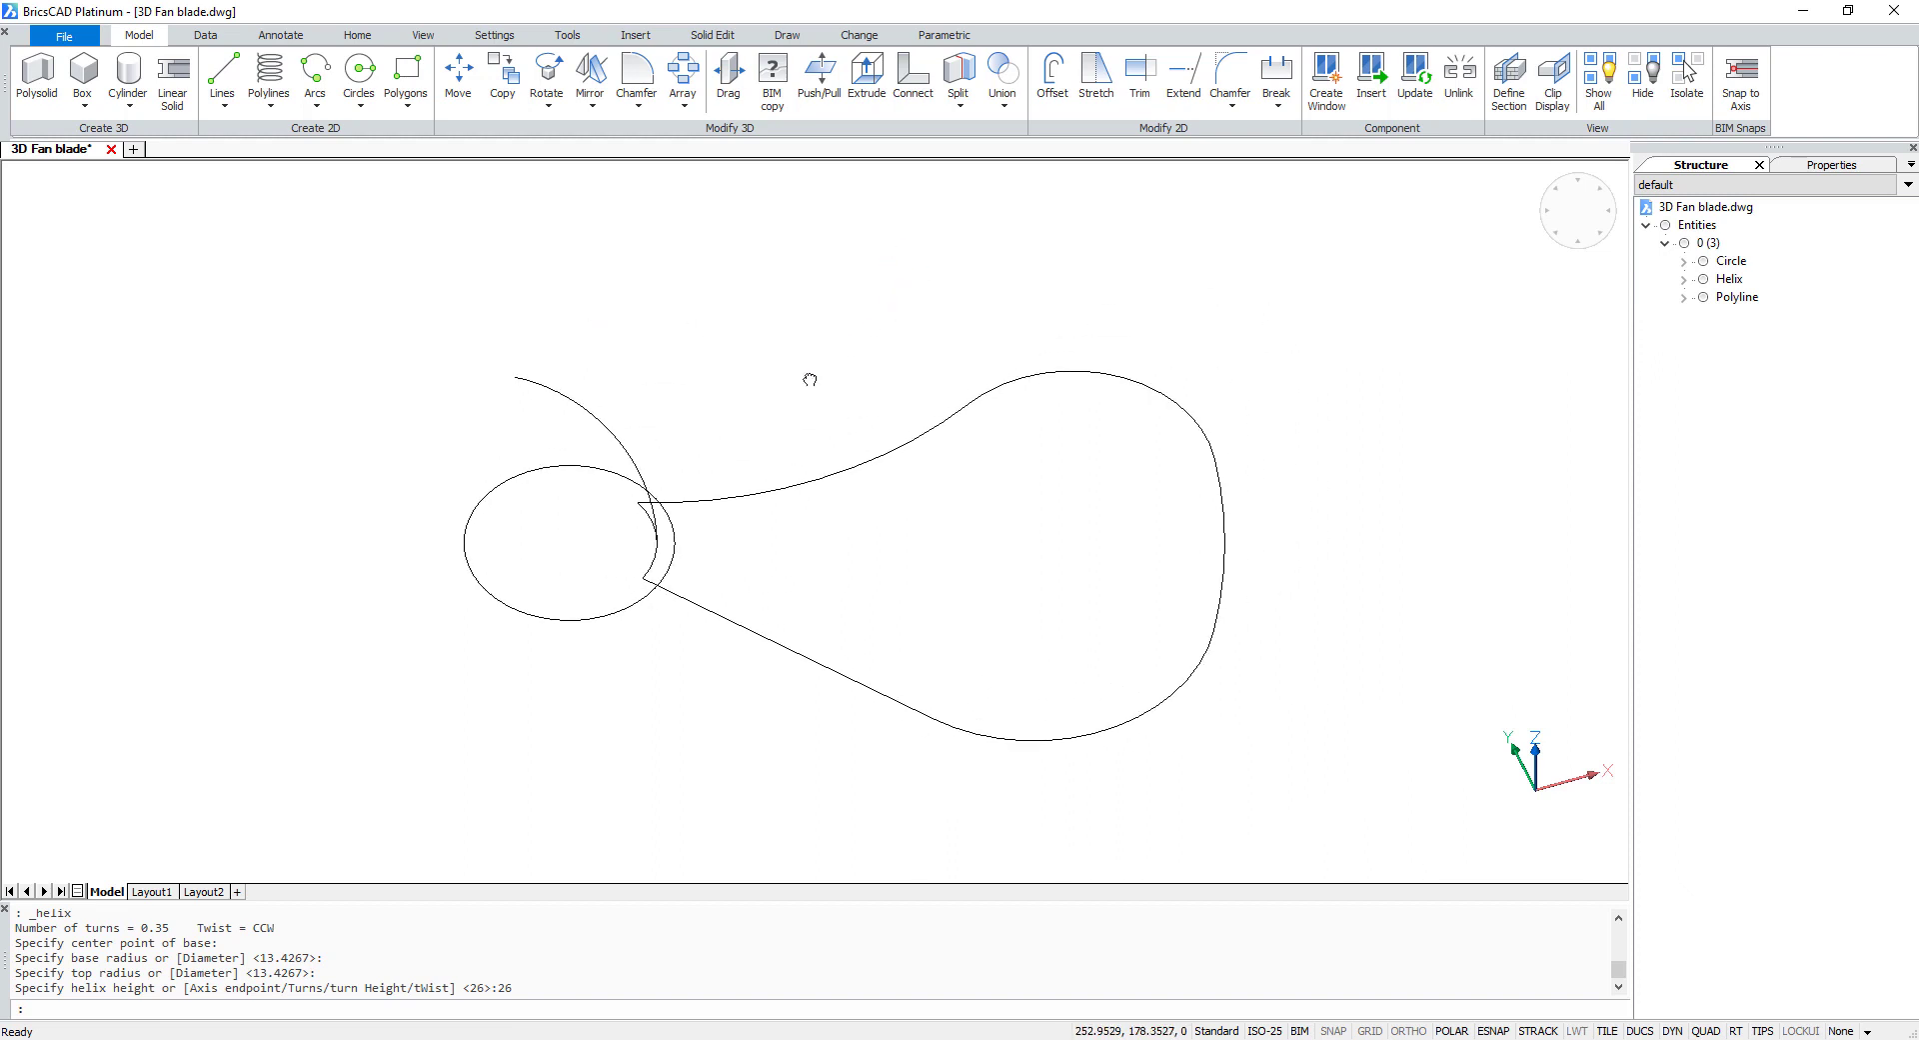
- Draw a line from the notch endpoint to the blade outline's far tip
{"action": "left_click", "coordinate": [220, 72]}
{"action": "scroll", "coordinate": [772, 579], "scroll_direction": "up", "scroll_amount": 3}
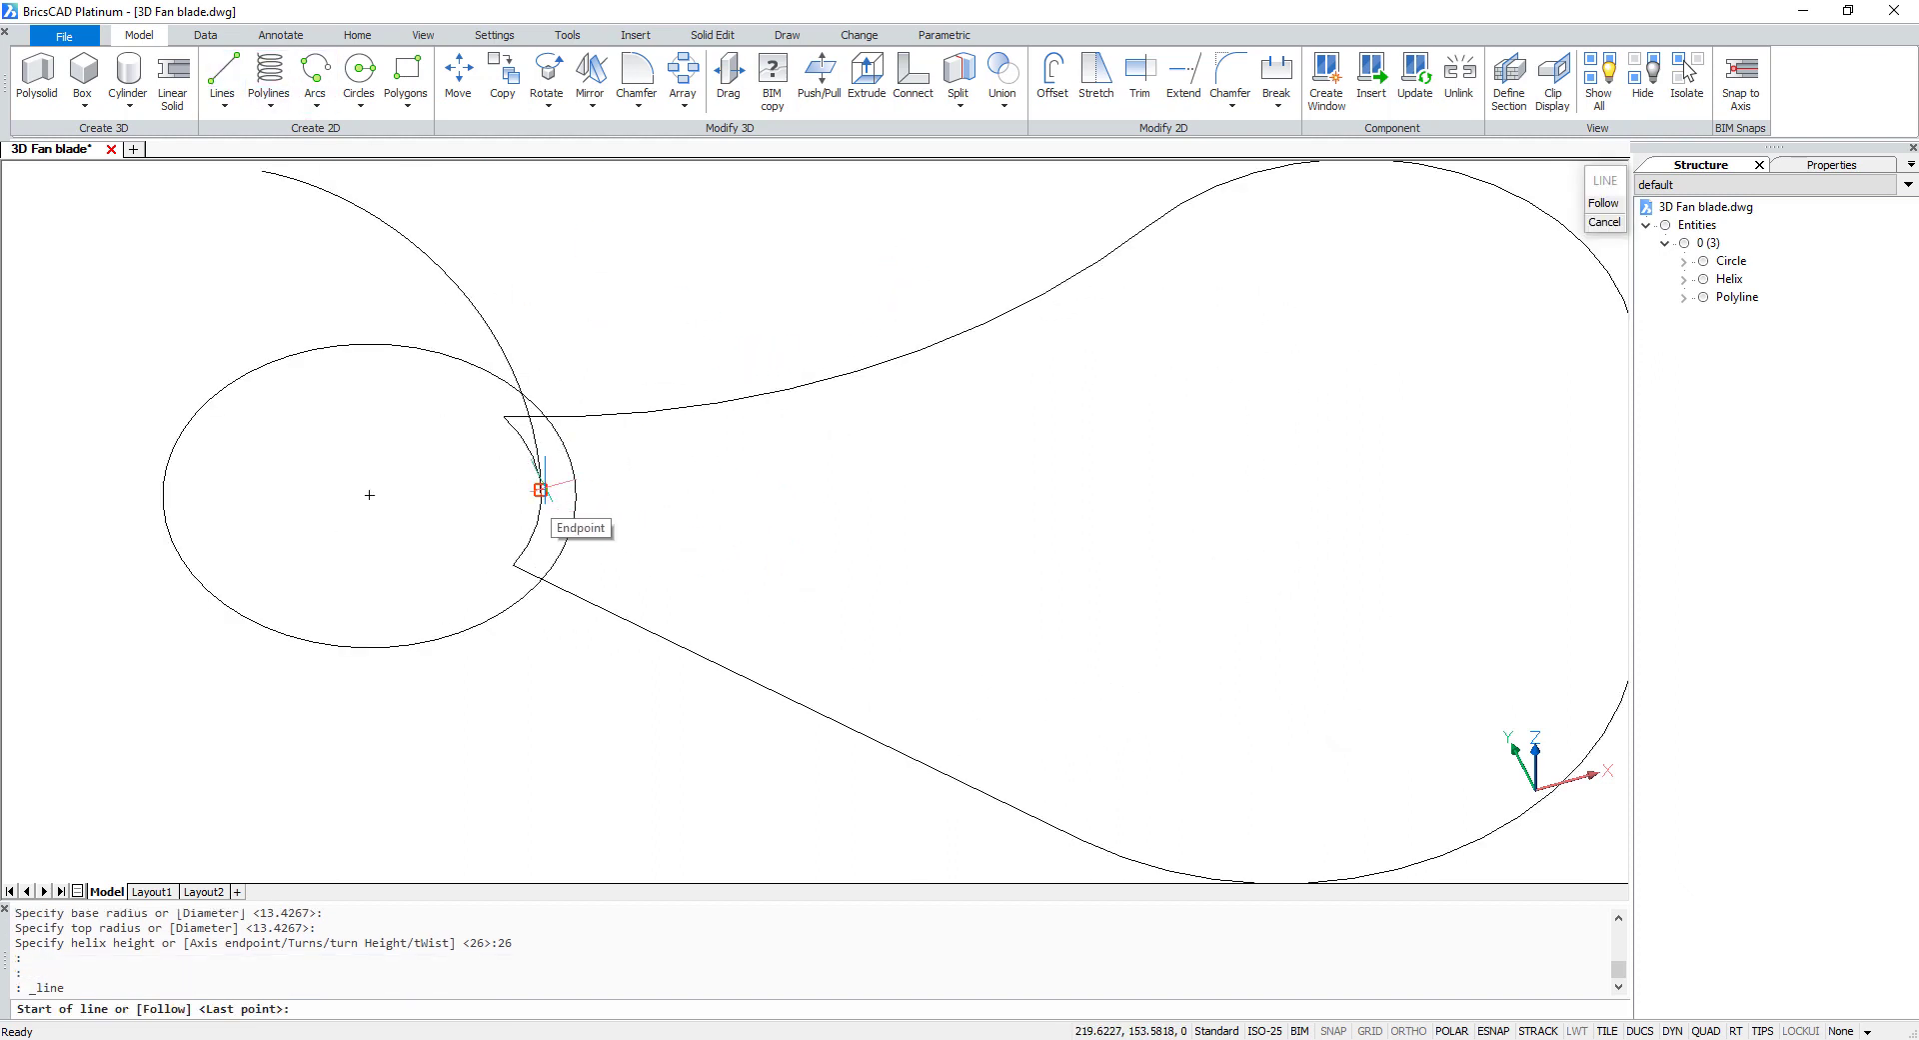
{"action": "left_click", "coordinate": [540, 489]}
{"action": "scroll", "coordinate": [946, 522], "scroll_direction": "down", "scroll_amount": 3}
{"action": "middle_click_drag", "start_coordinate": [1060, 520], "coordinate": [1060, 592]}
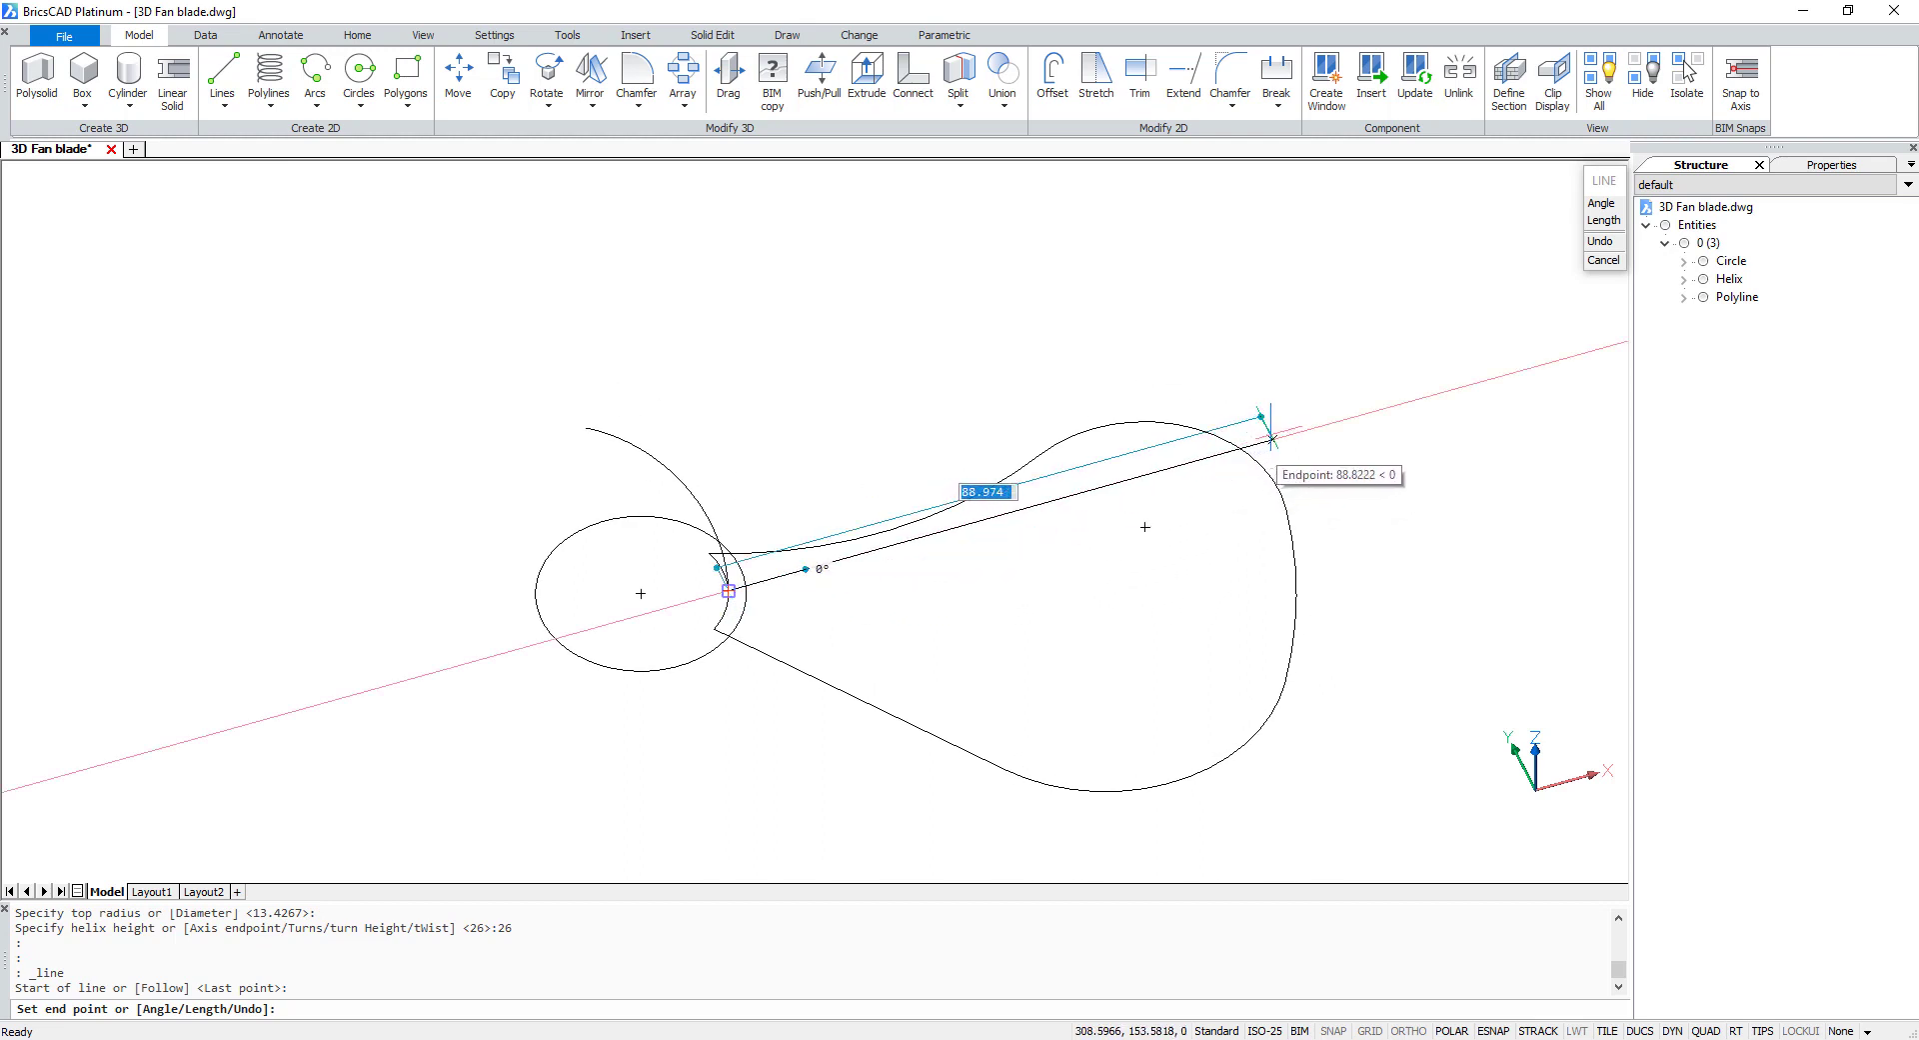
{"action": "left_click", "coordinate": [1274, 437]}
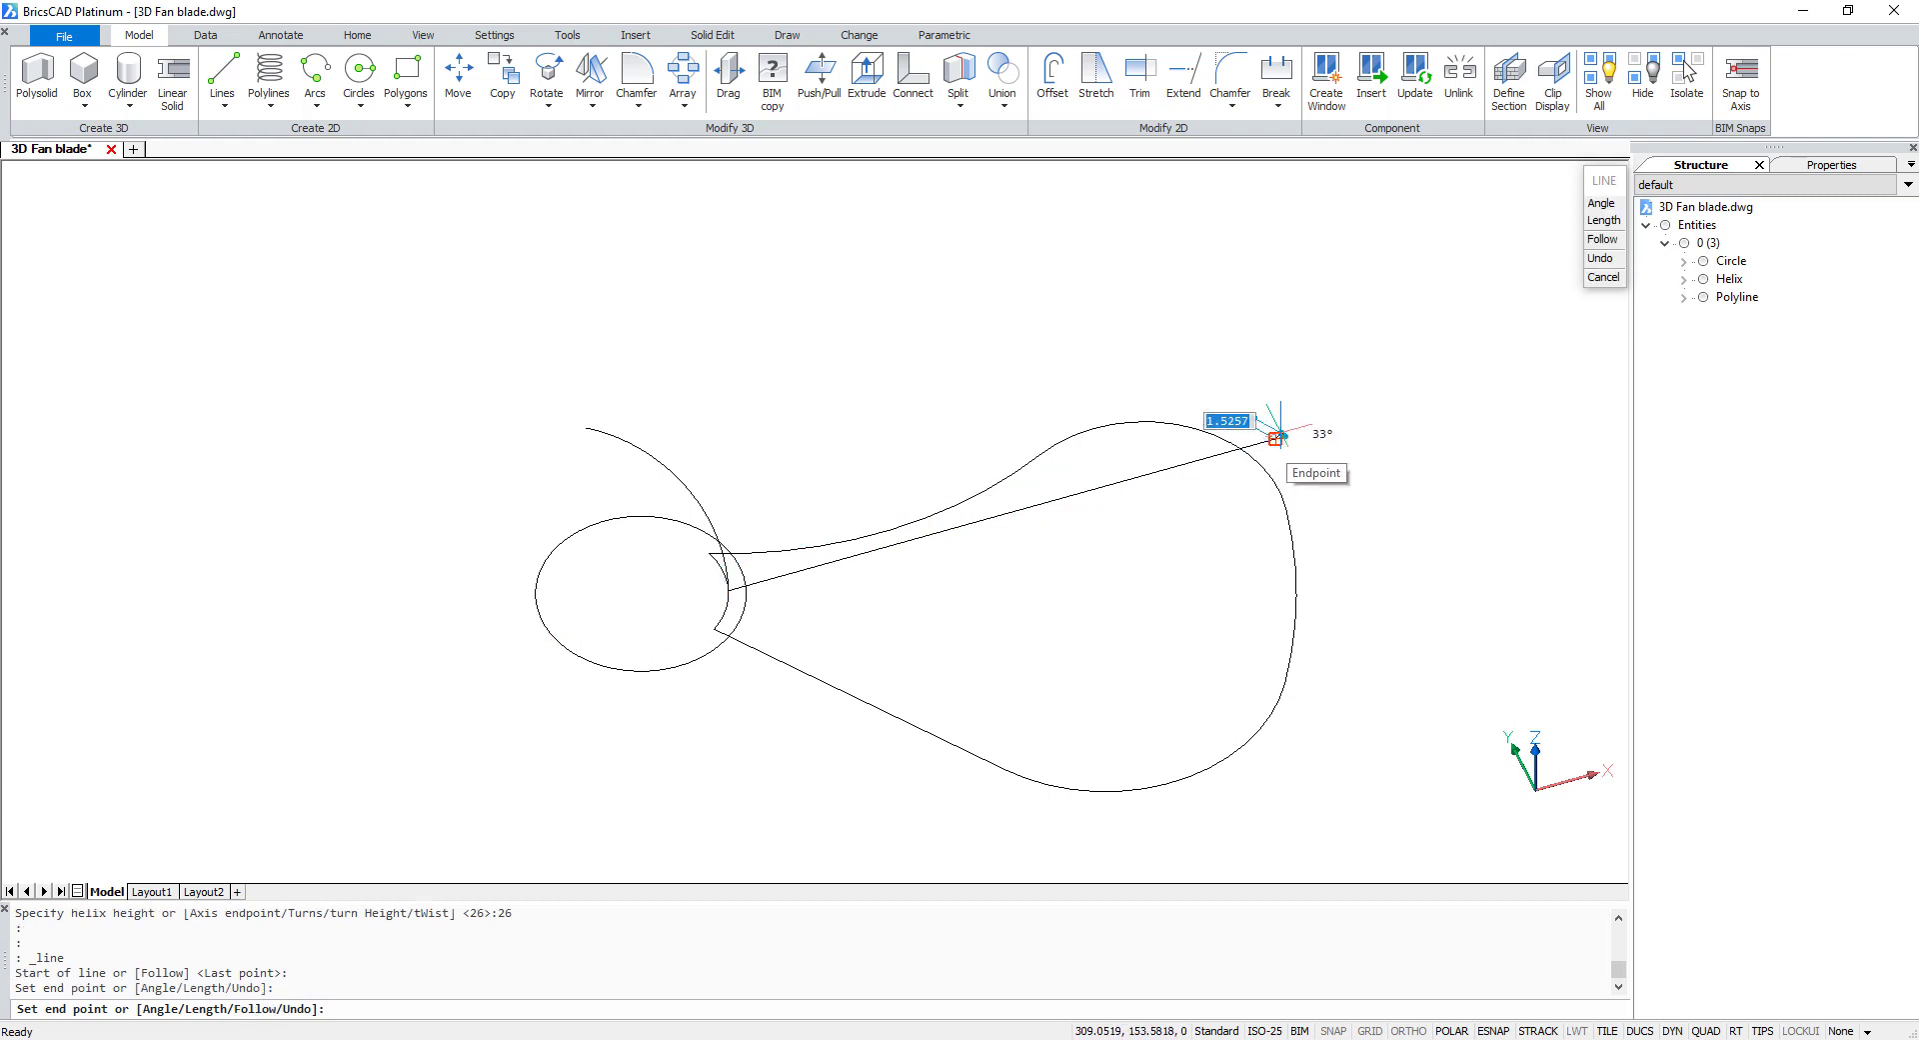
{"action": "key", "text": "Escape"}
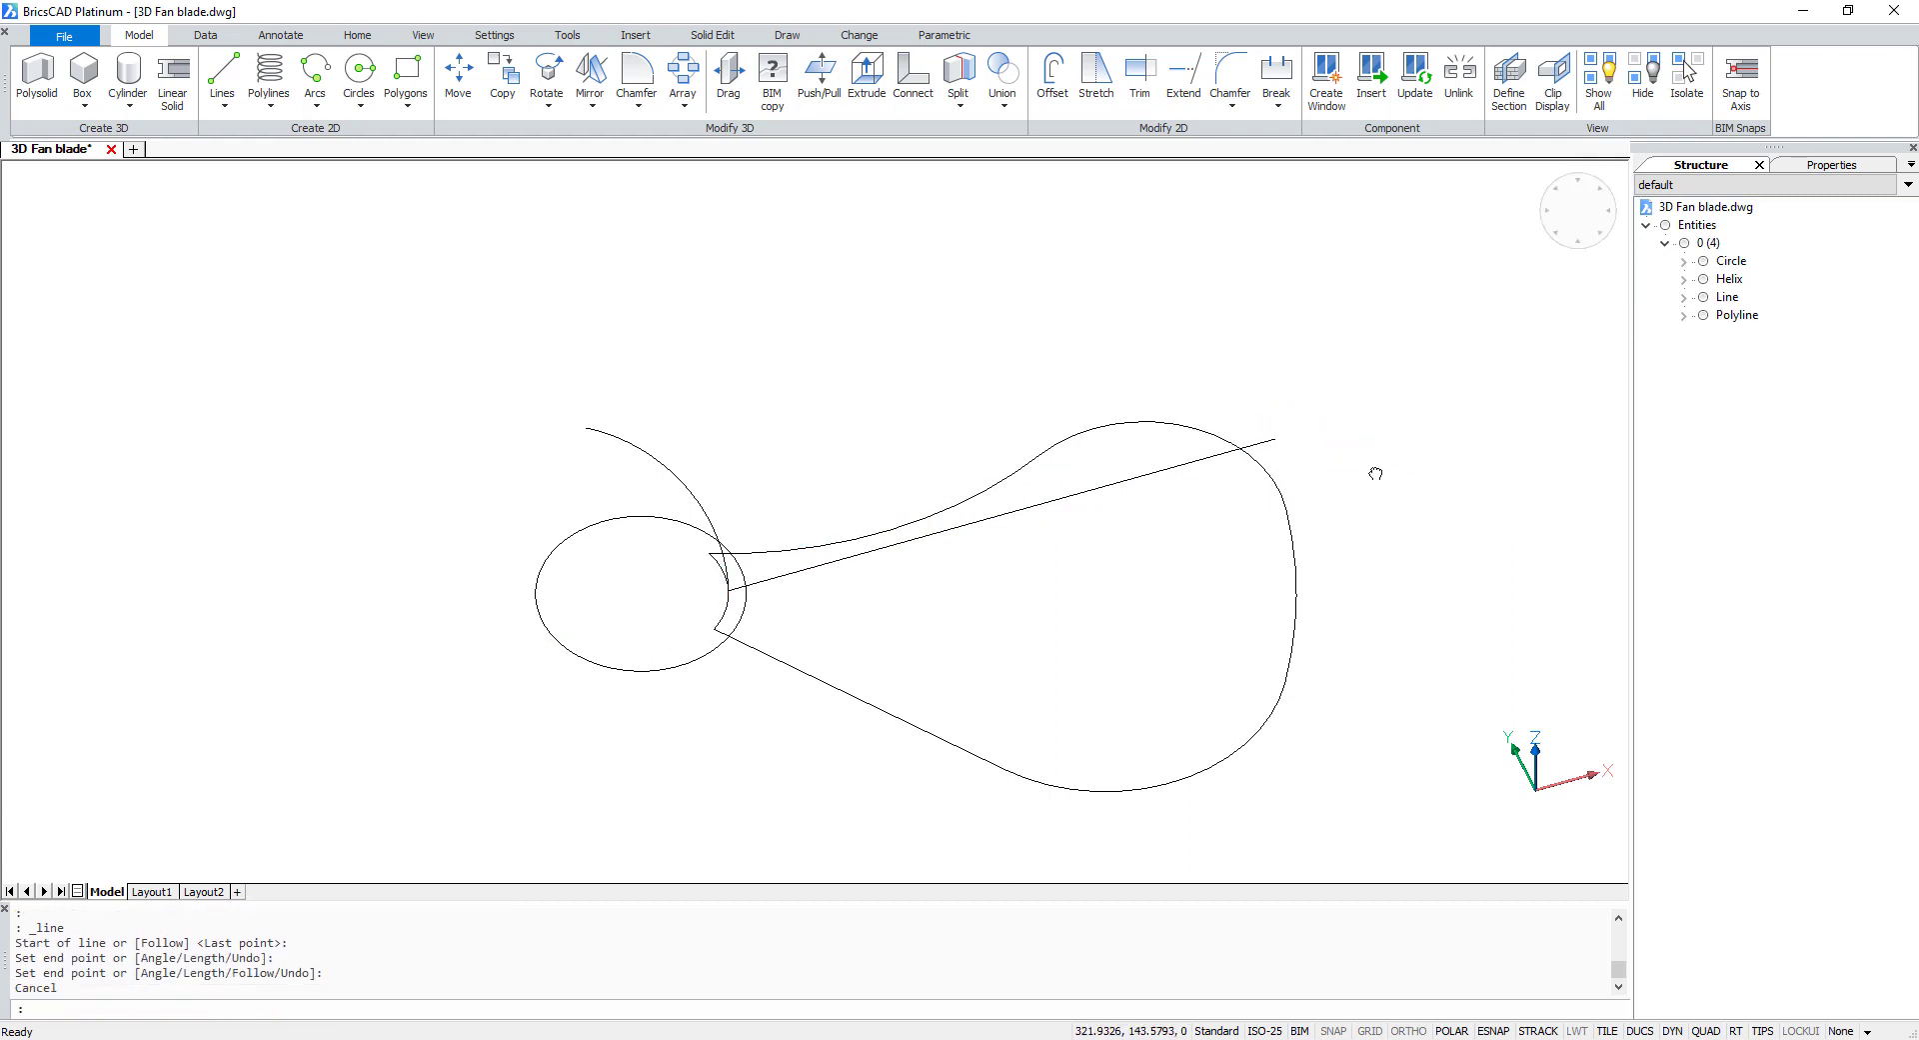
{"action": "middle_click_drag", "start_coordinate": [1376, 473], "coordinate": [1348, 489]}
{"action": "type", "text": "SWEEP"}
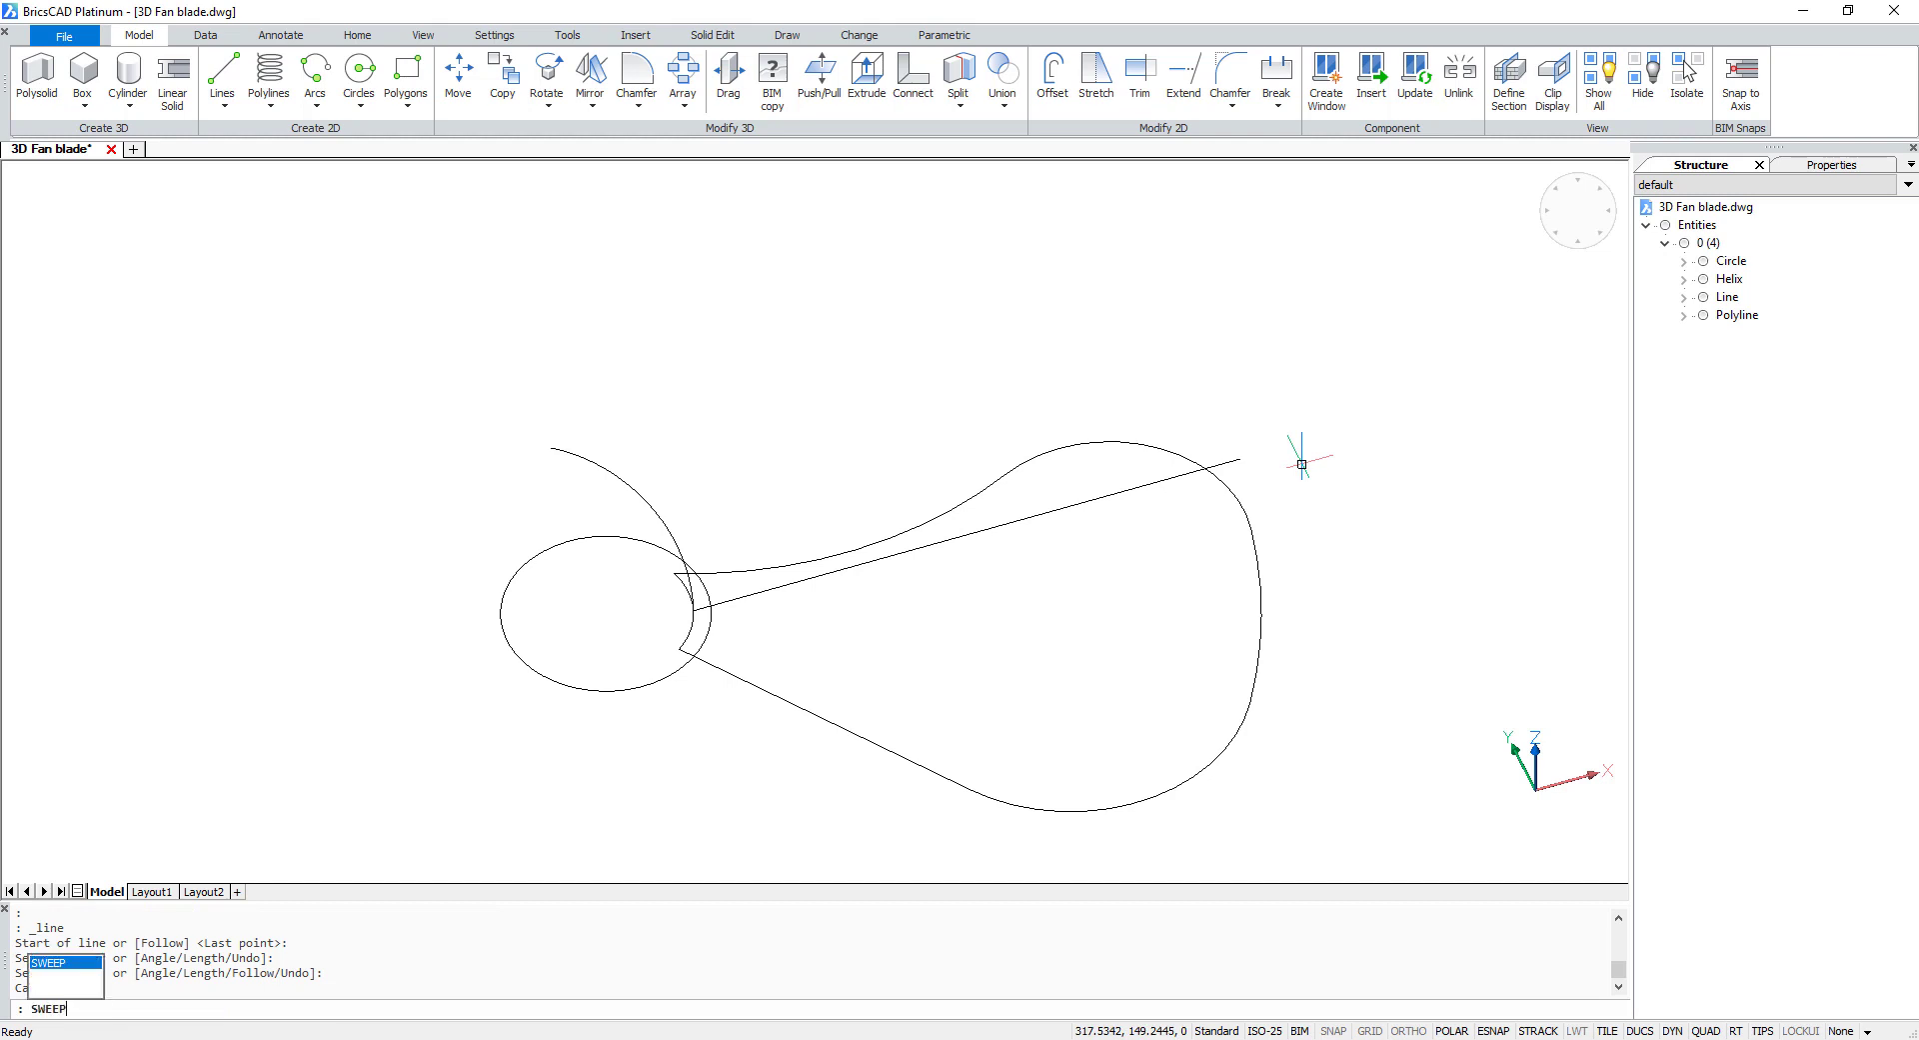
- Sweep the straight line along the helix, with its base point at the line's end
{"action": "key", "text": "Return"}
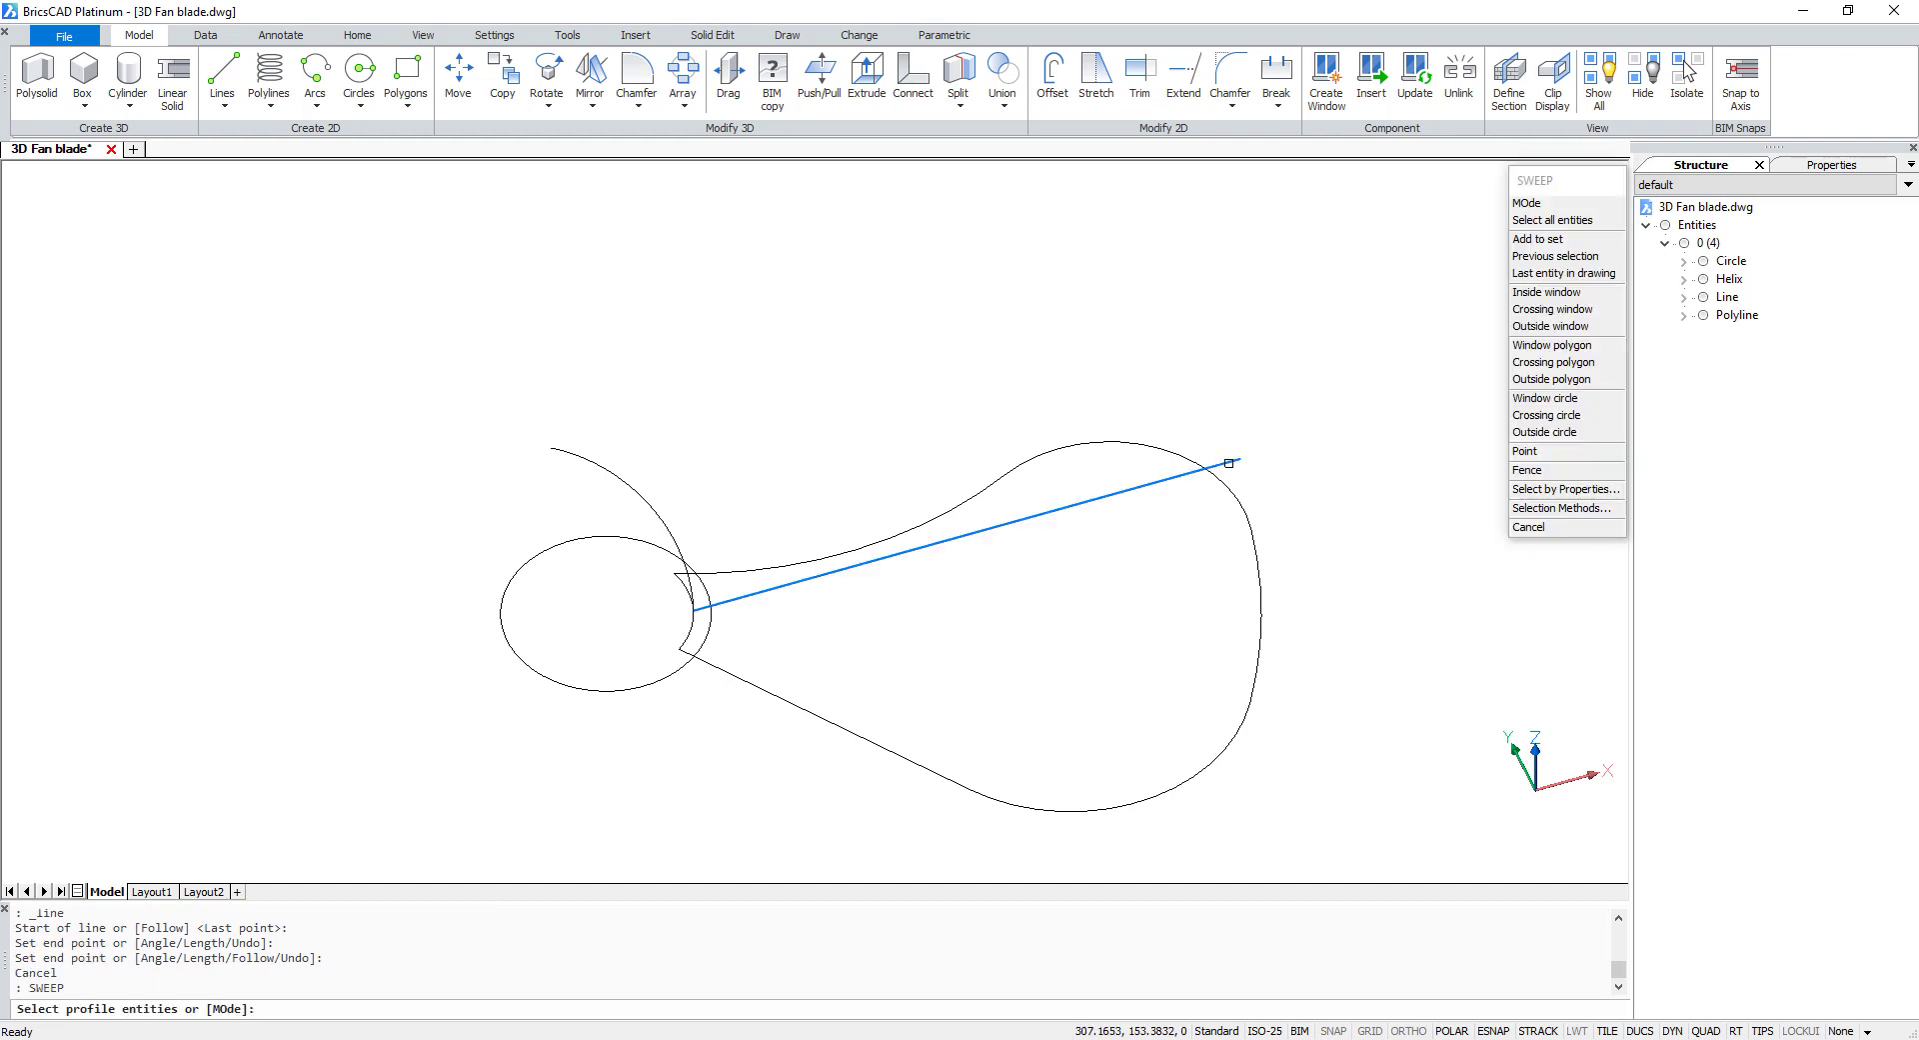
{"action": "left_click", "coordinate": [1229, 463]}
{"action": "key", "text": "Return"}
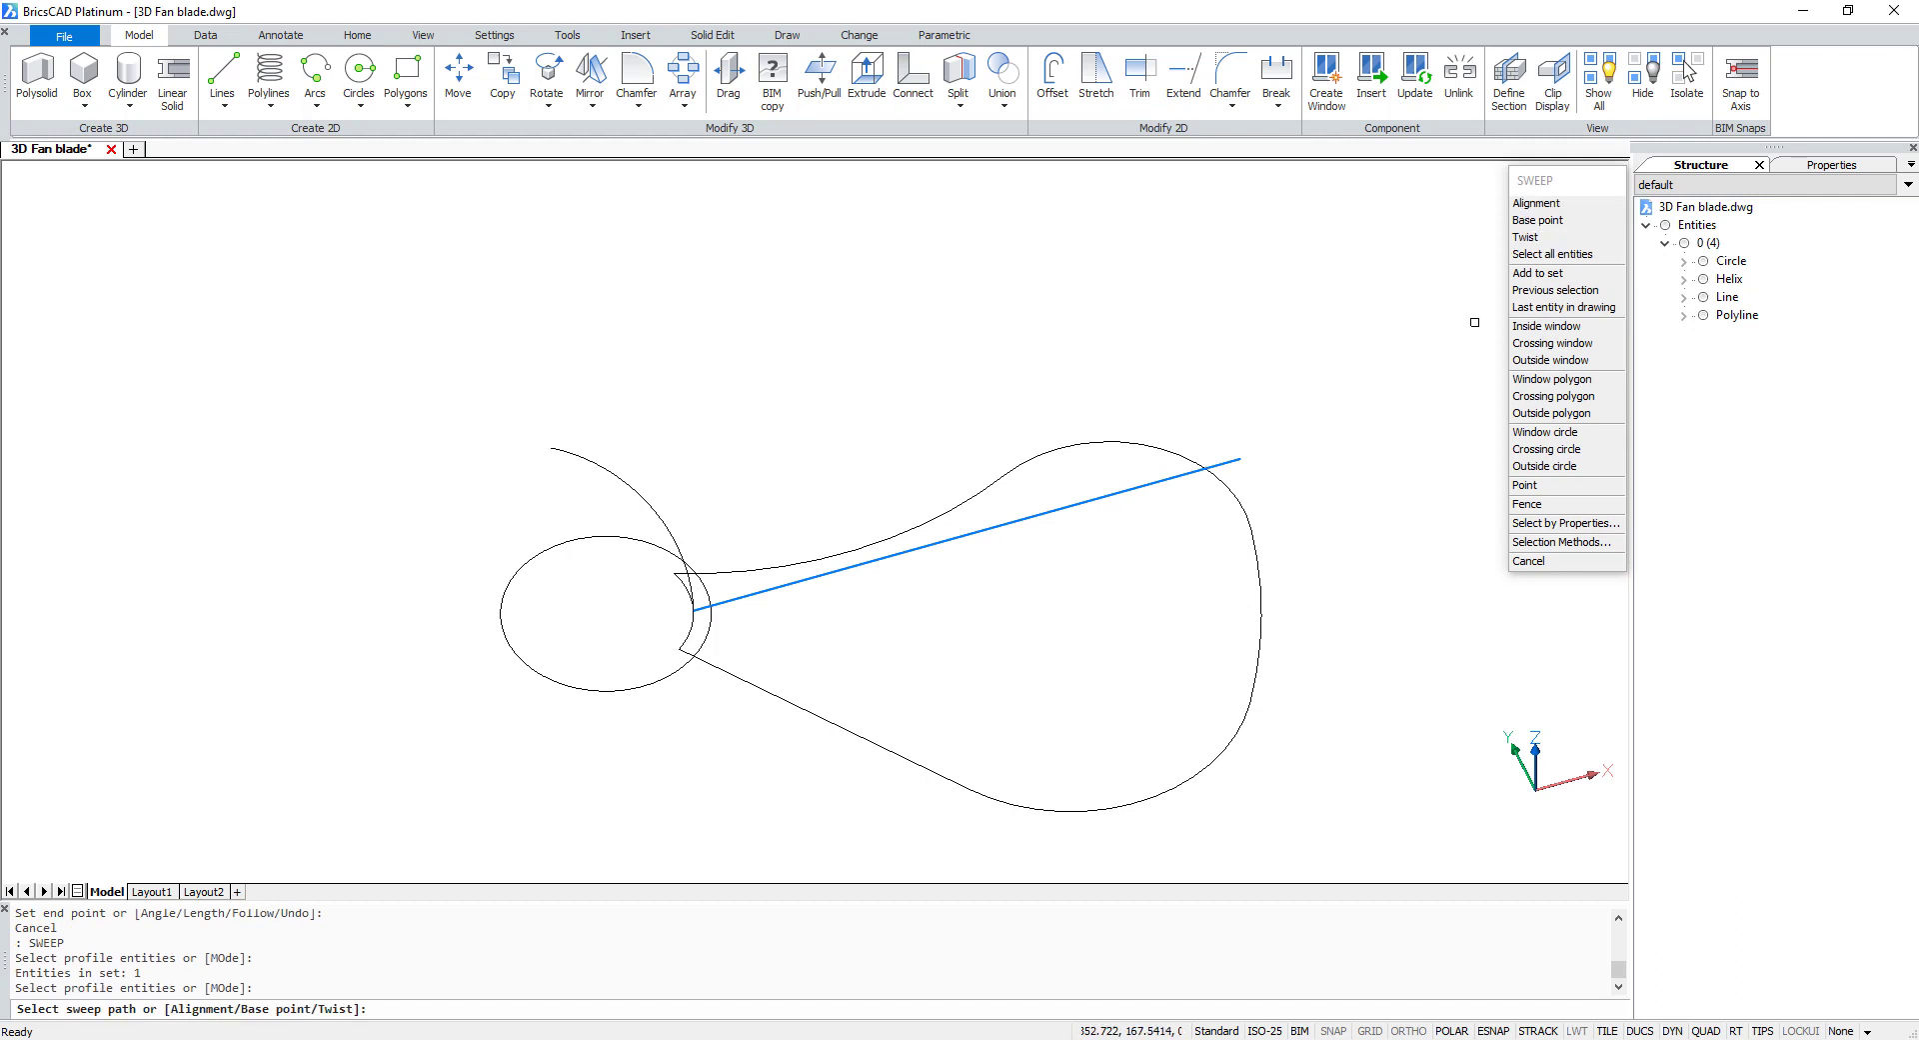
{"action": "left_click", "coordinate": [1527, 221]}
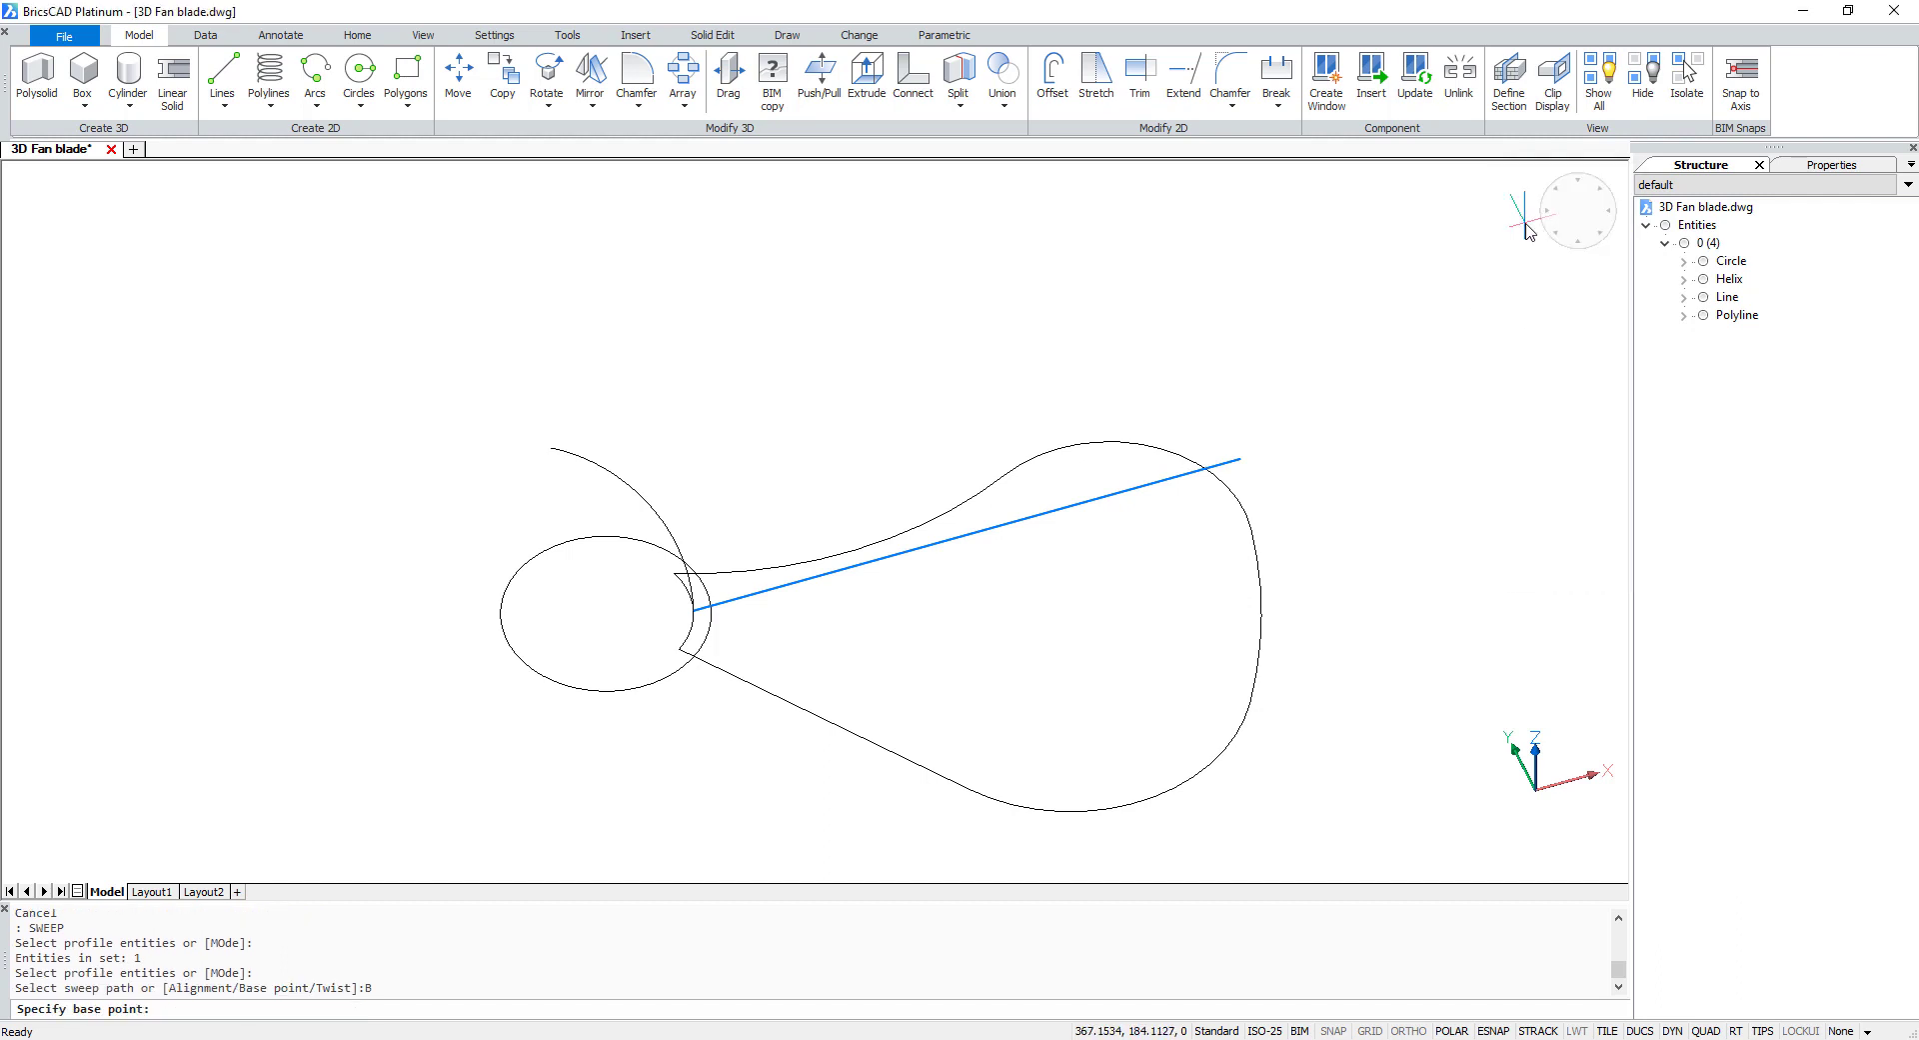
{"action": "left_click", "coordinate": [1242, 460]}
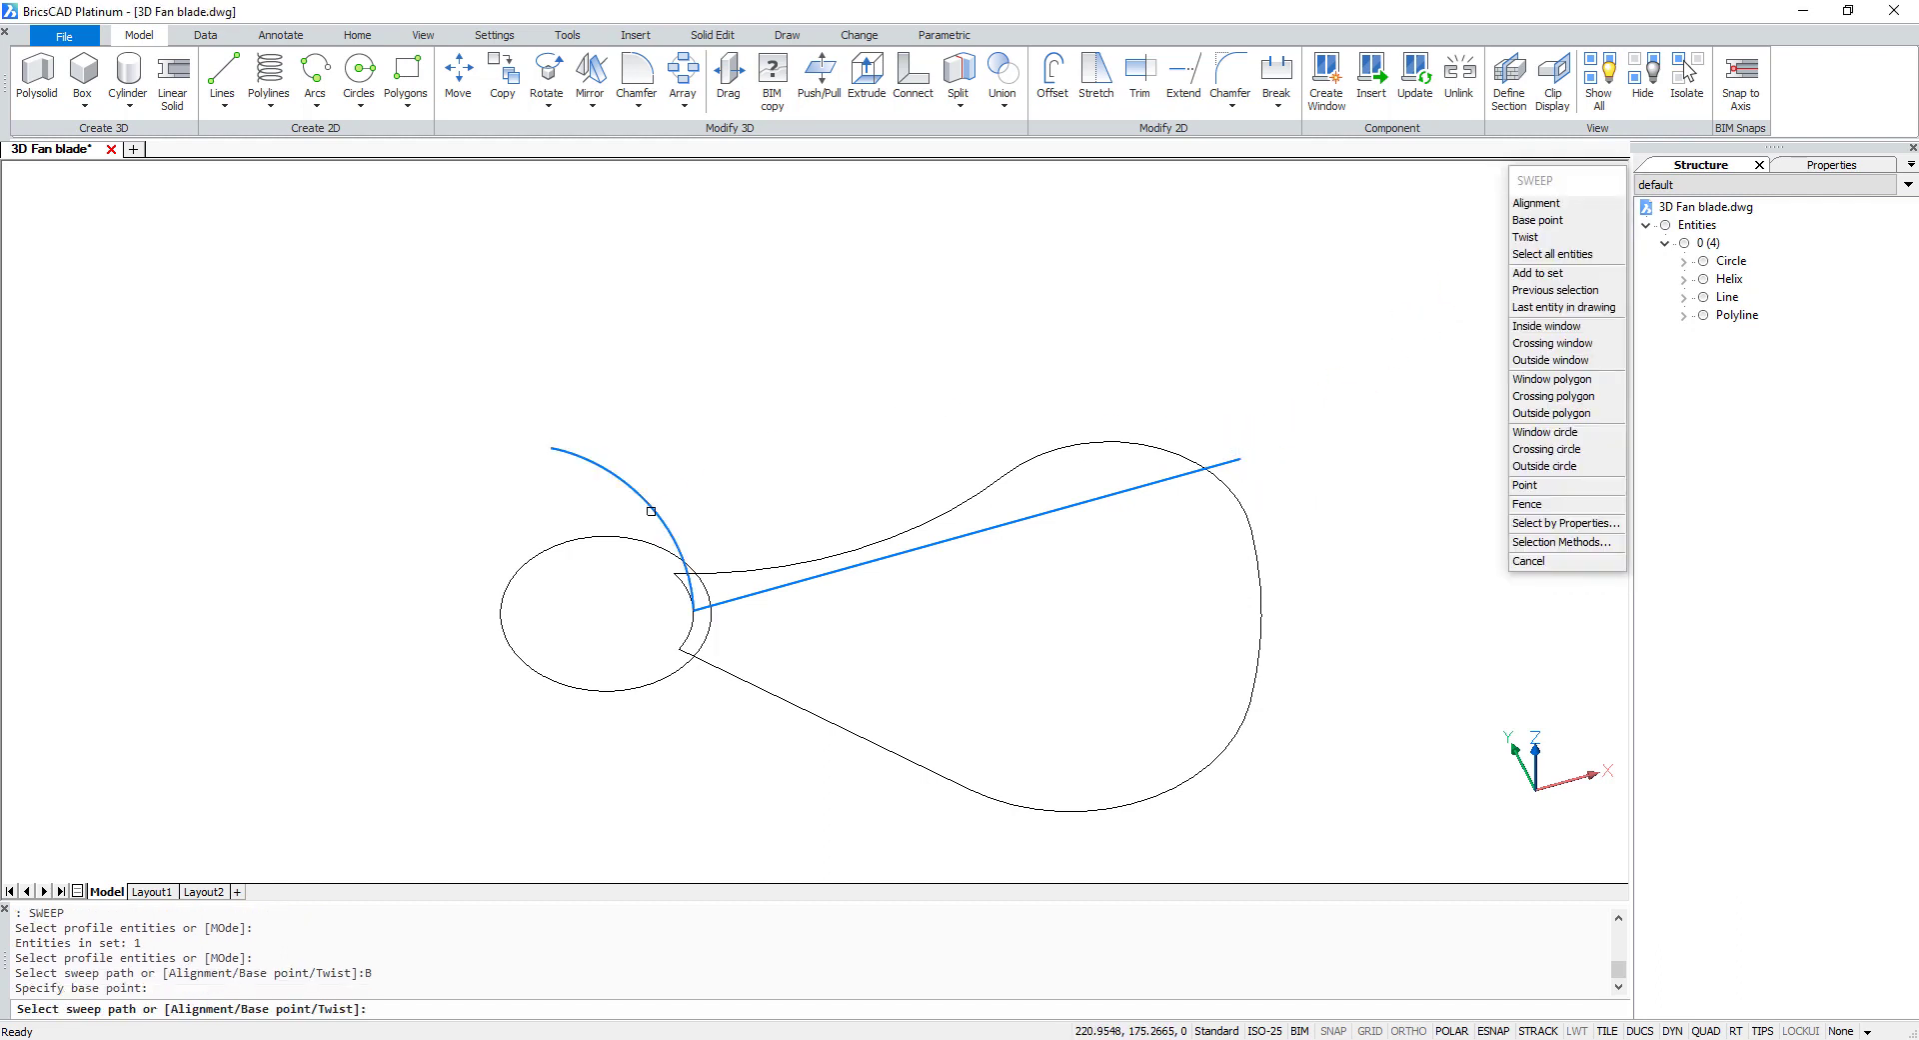
{"action": "left_click", "coordinate": [651, 511]}
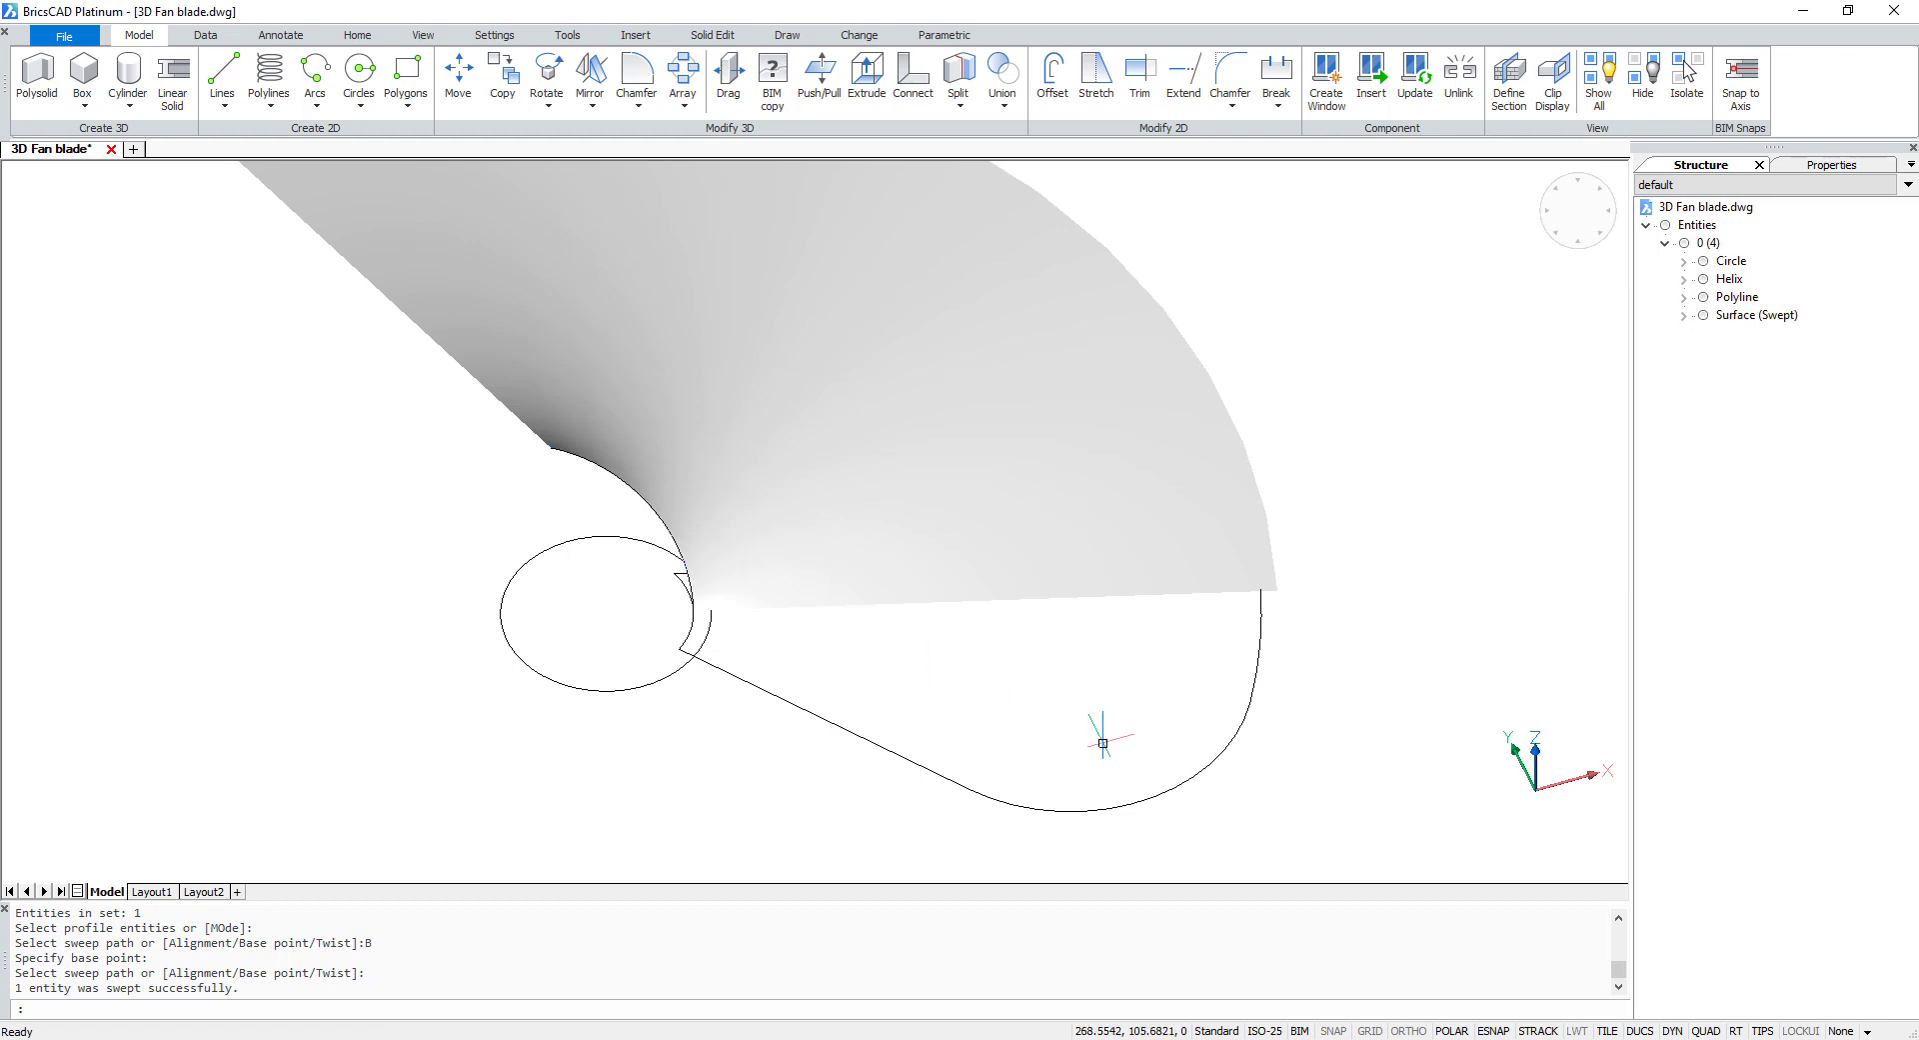
{"action": "scroll", "coordinate": [1103, 741], "scroll_direction": "down", "scroll_amount": 2}
{"action": "mouse_move", "coordinate": [1074, 730]}
{"action": "middle_mouse_down", "text": "shift"}
{"action": "mouse_move", "coordinate": [1045, 706]}
{"action": "mouse_move", "coordinate": [878, 699]}
{"action": "mouse_move", "coordinate": [963, 686]}
{"action": "mouse_move", "coordinate": [1087, 722]}
{"action": "middle_mouse_up", "text": "shift"}
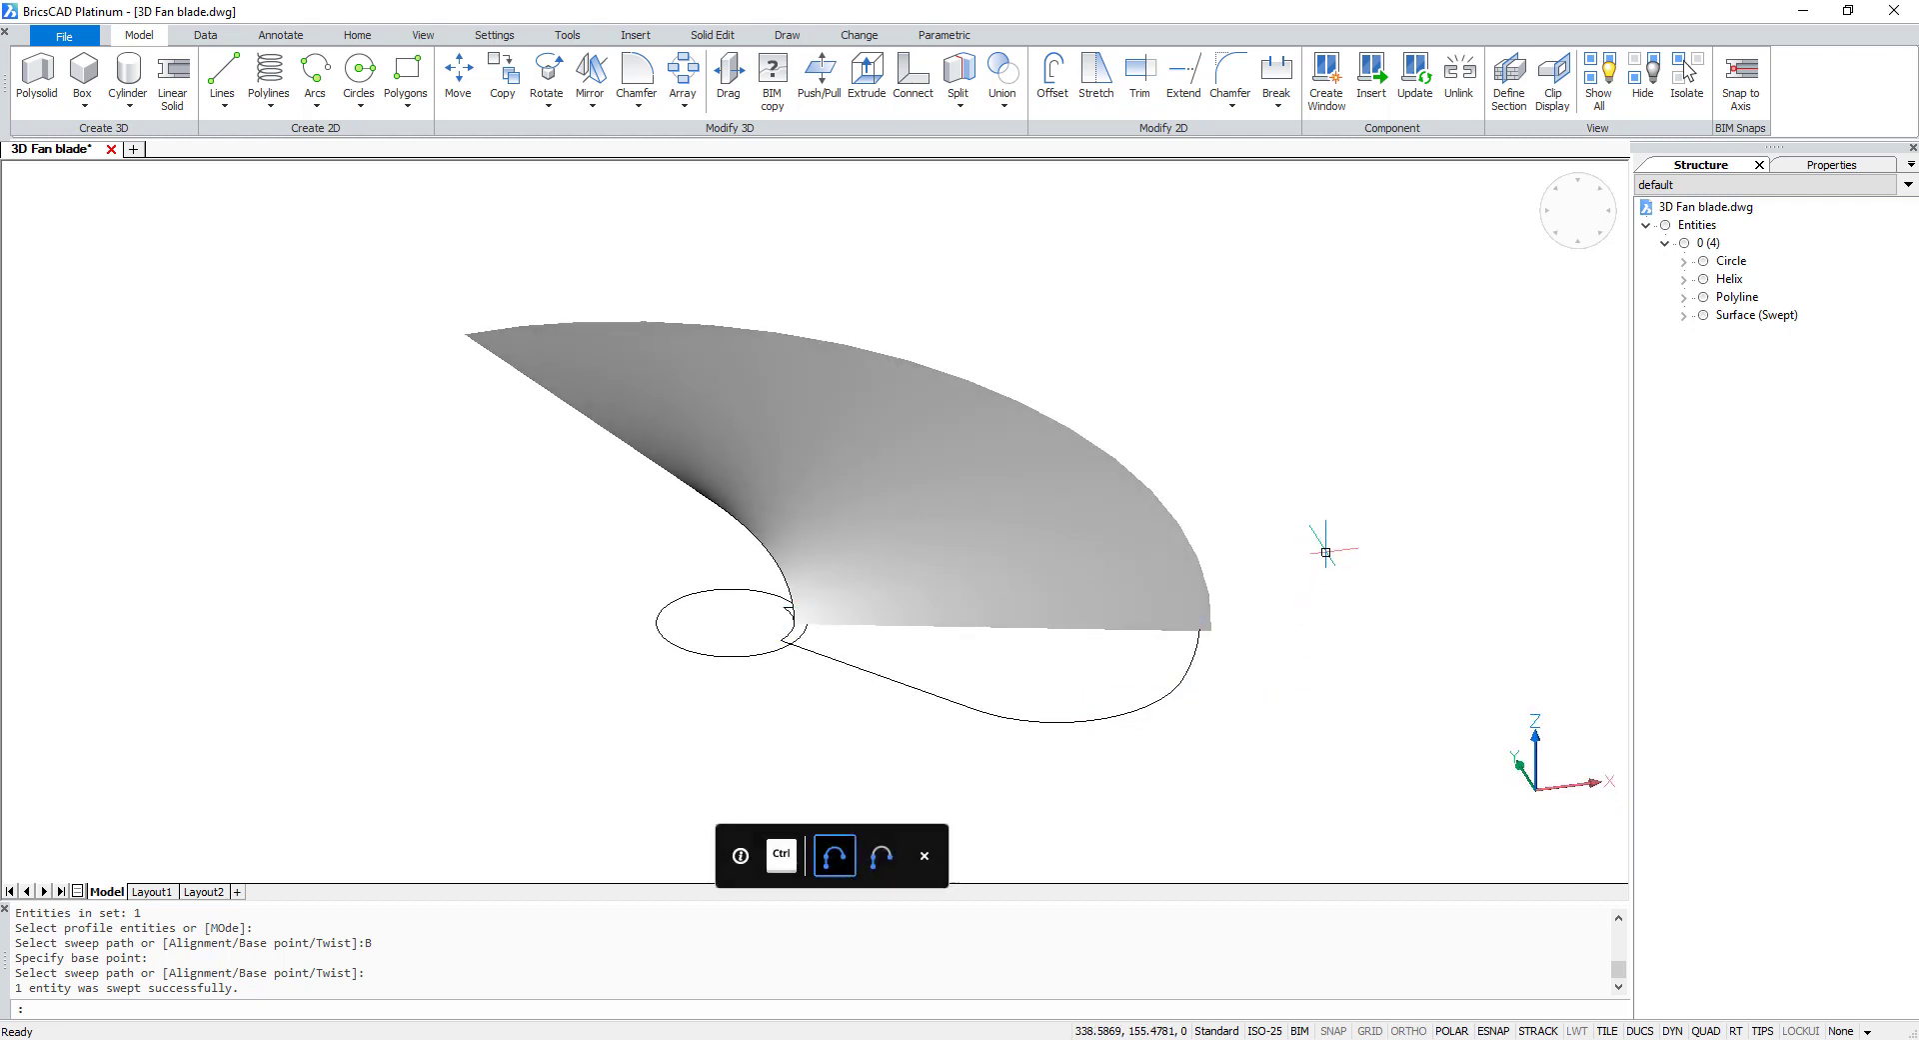
- Rotate the blade surface 40° about a two-point vertical axis from the circle's centre, starting at the blade corner
{"action": "mouse_move", "coordinate": [1443, 568]}
{"action": "middle_mouse_down", "text": "shift"}
{"action": "mouse_move", "coordinate": [1364, 643]}
{"action": "mouse_move", "coordinate": [1294, 642]}
{"action": "mouse_move", "coordinate": [1139, 552]}
{"action": "middle_mouse_up", "text": "shift"}
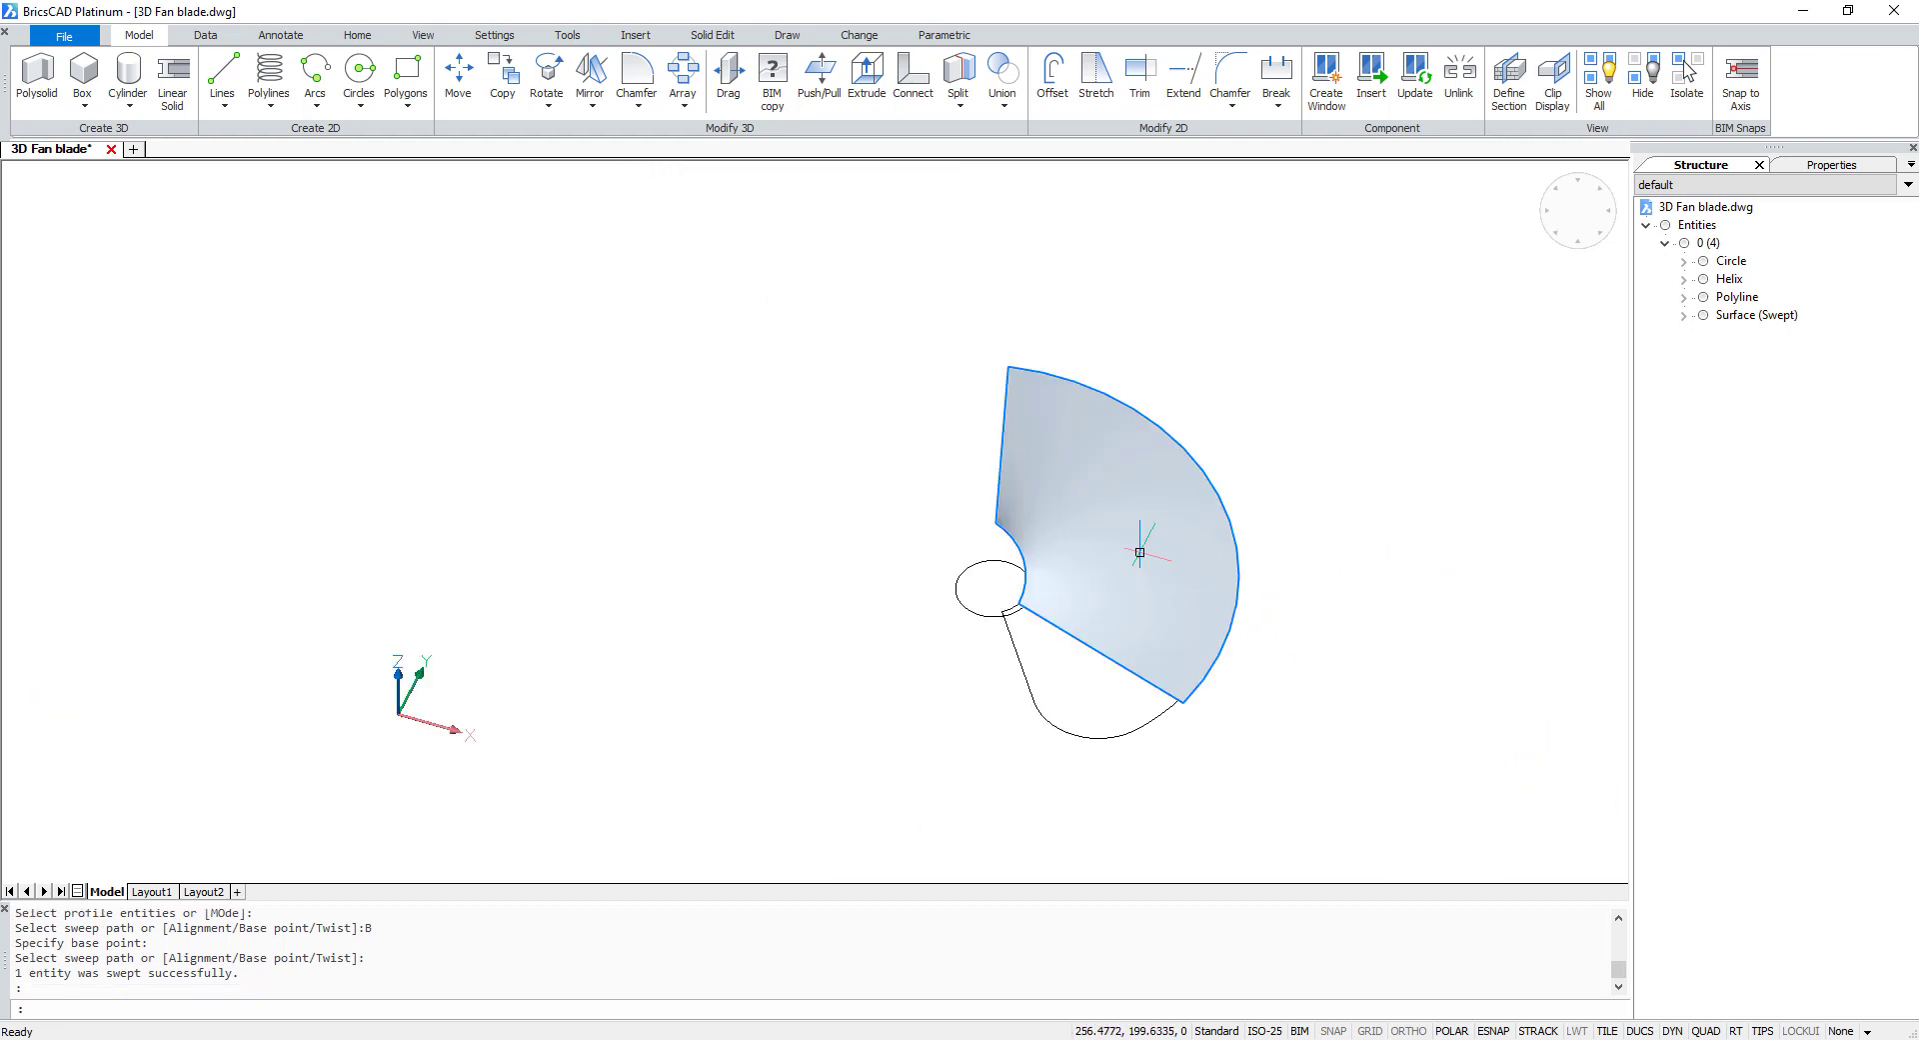
{"action": "scroll", "coordinate": [1423, 670], "scroll_direction": "up", "scroll_amount": 2}
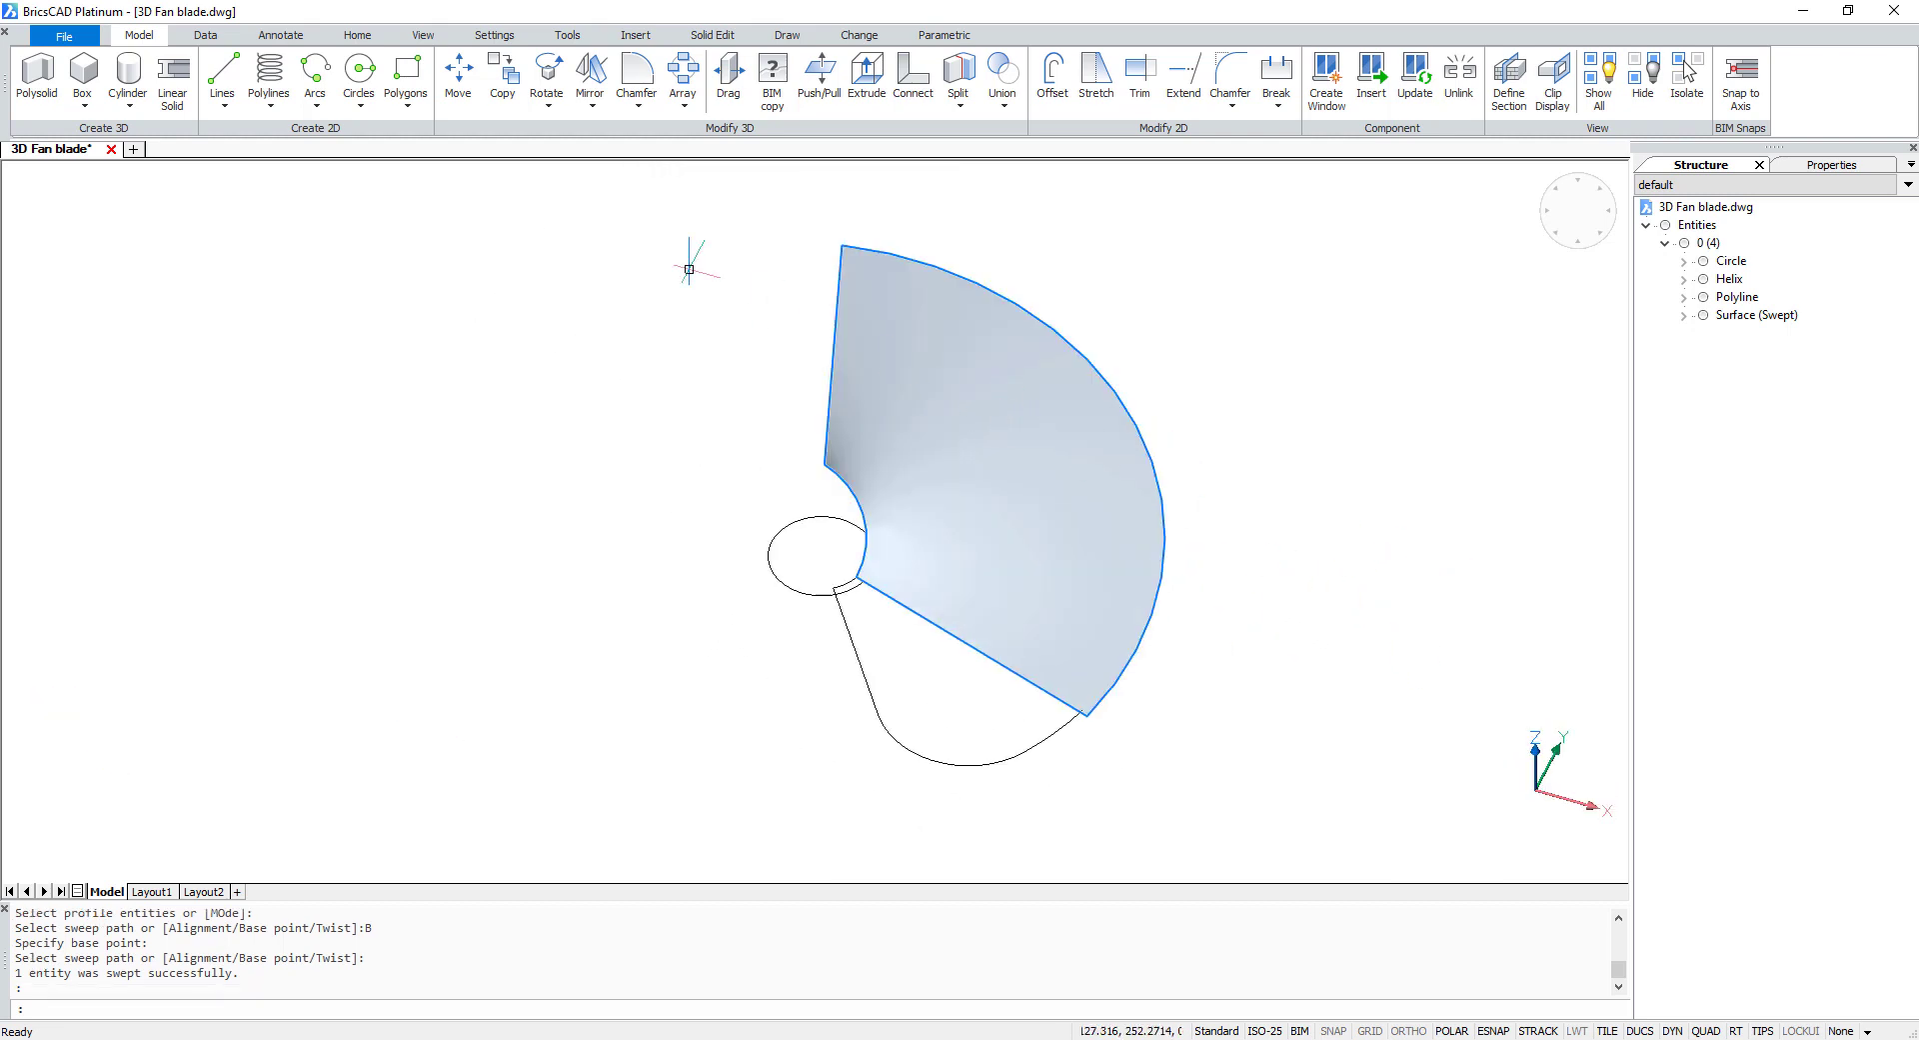
{"action": "left_click", "coordinate": [558, 103]}
{"action": "left_click", "coordinate": [560, 172]}
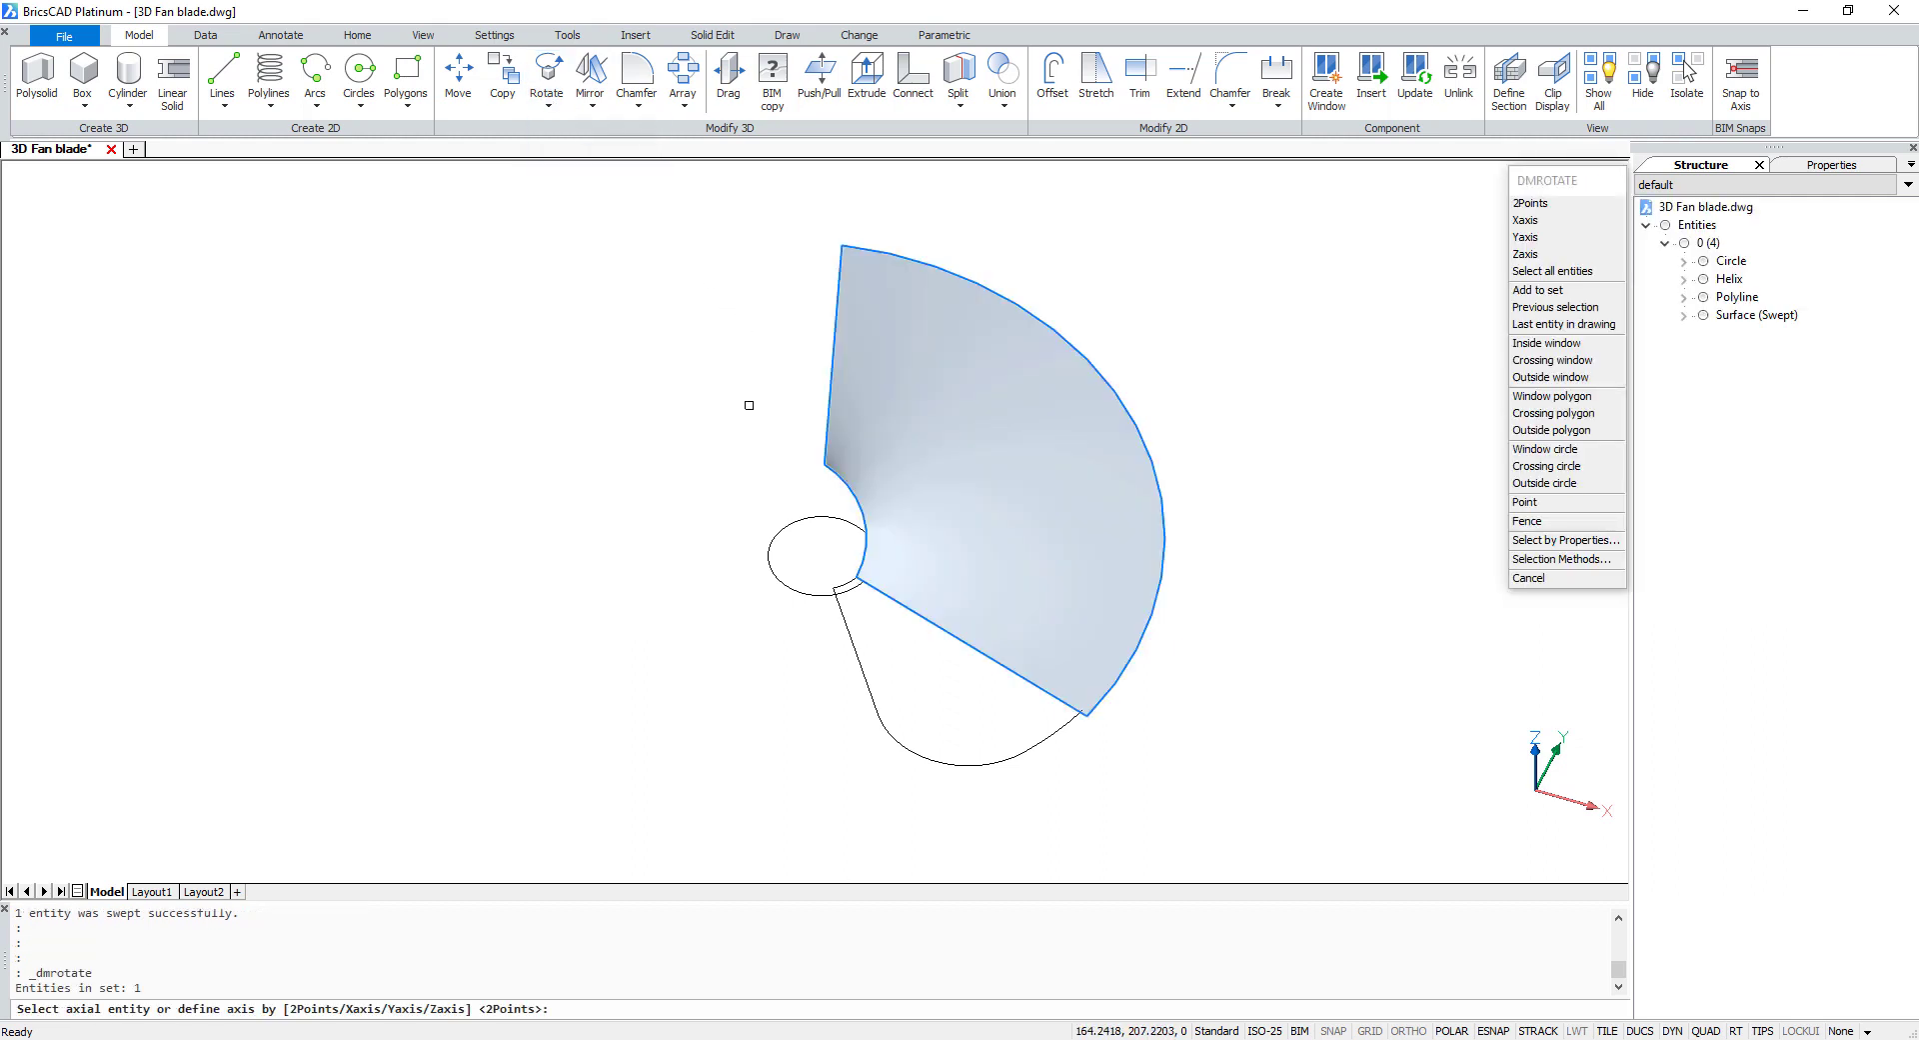
{"action": "left_click", "coordinate": [1529, 203]}
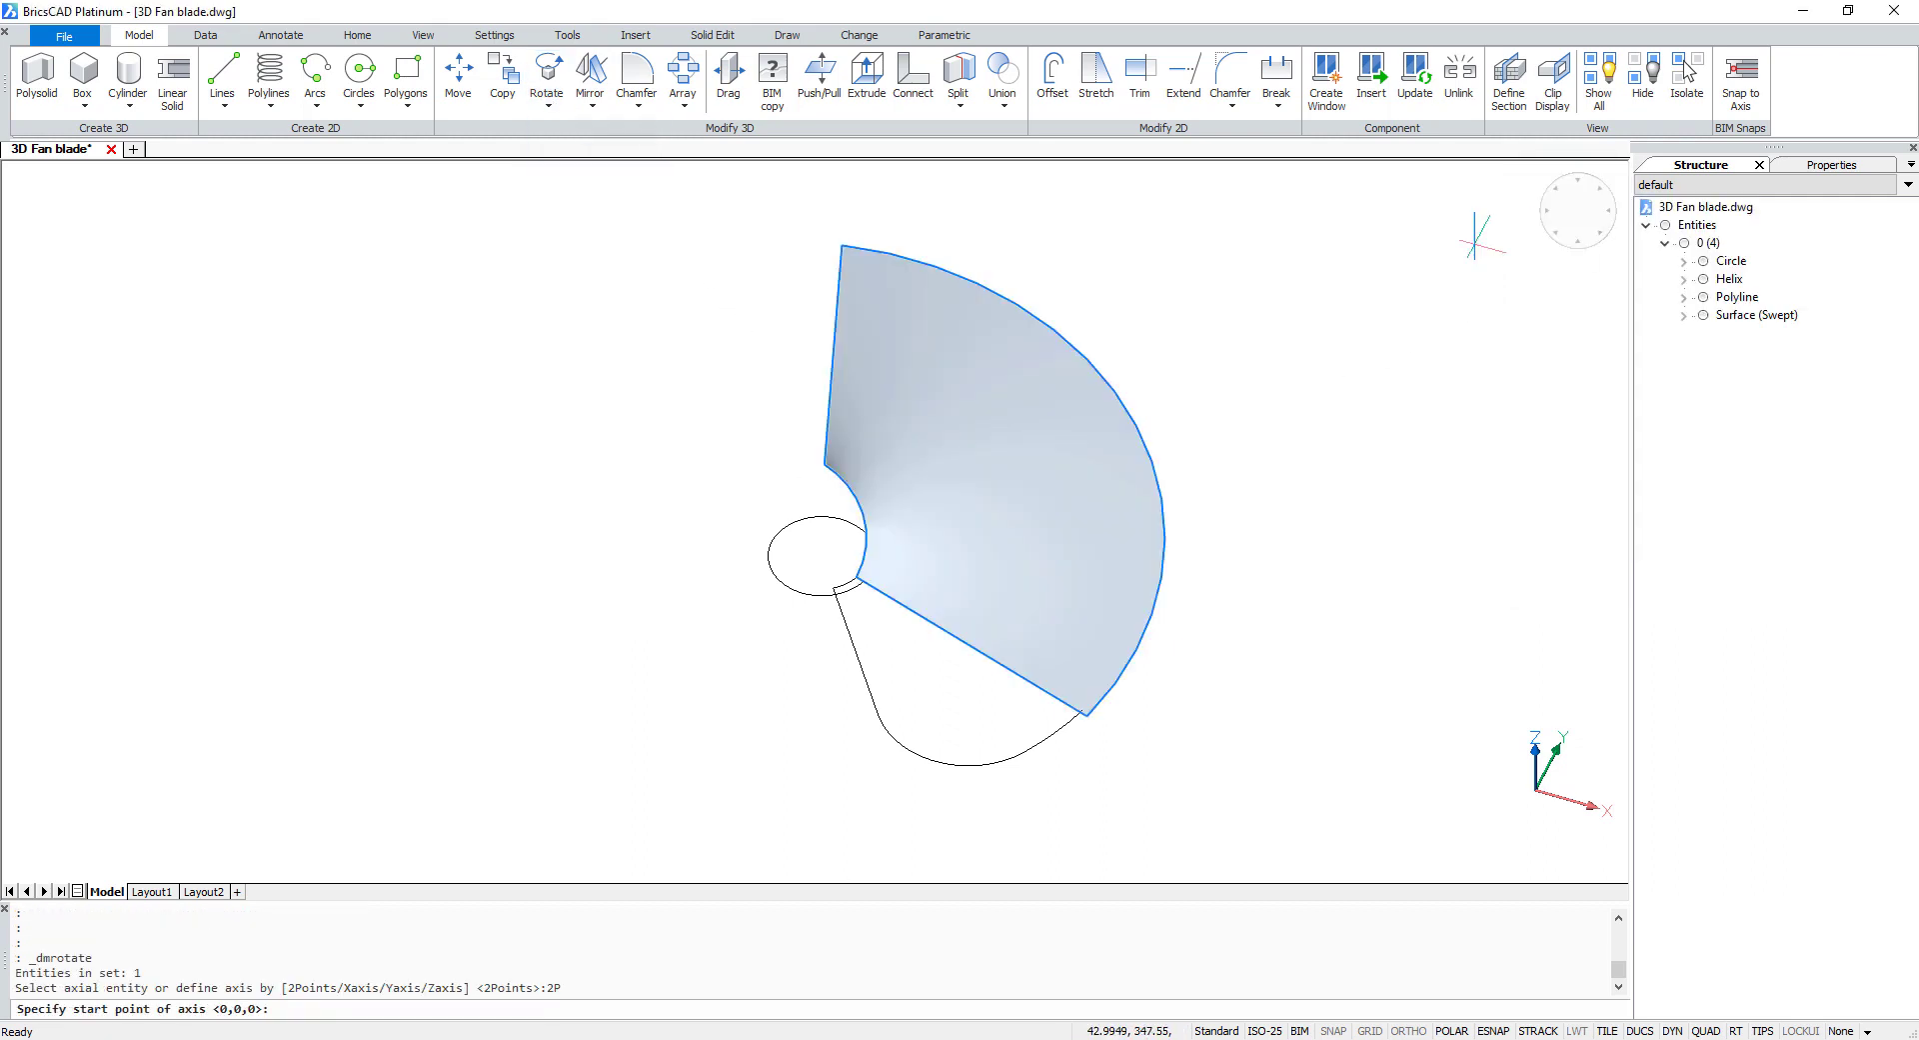
{"action": "left_click", "coordinate": [819, 556]}
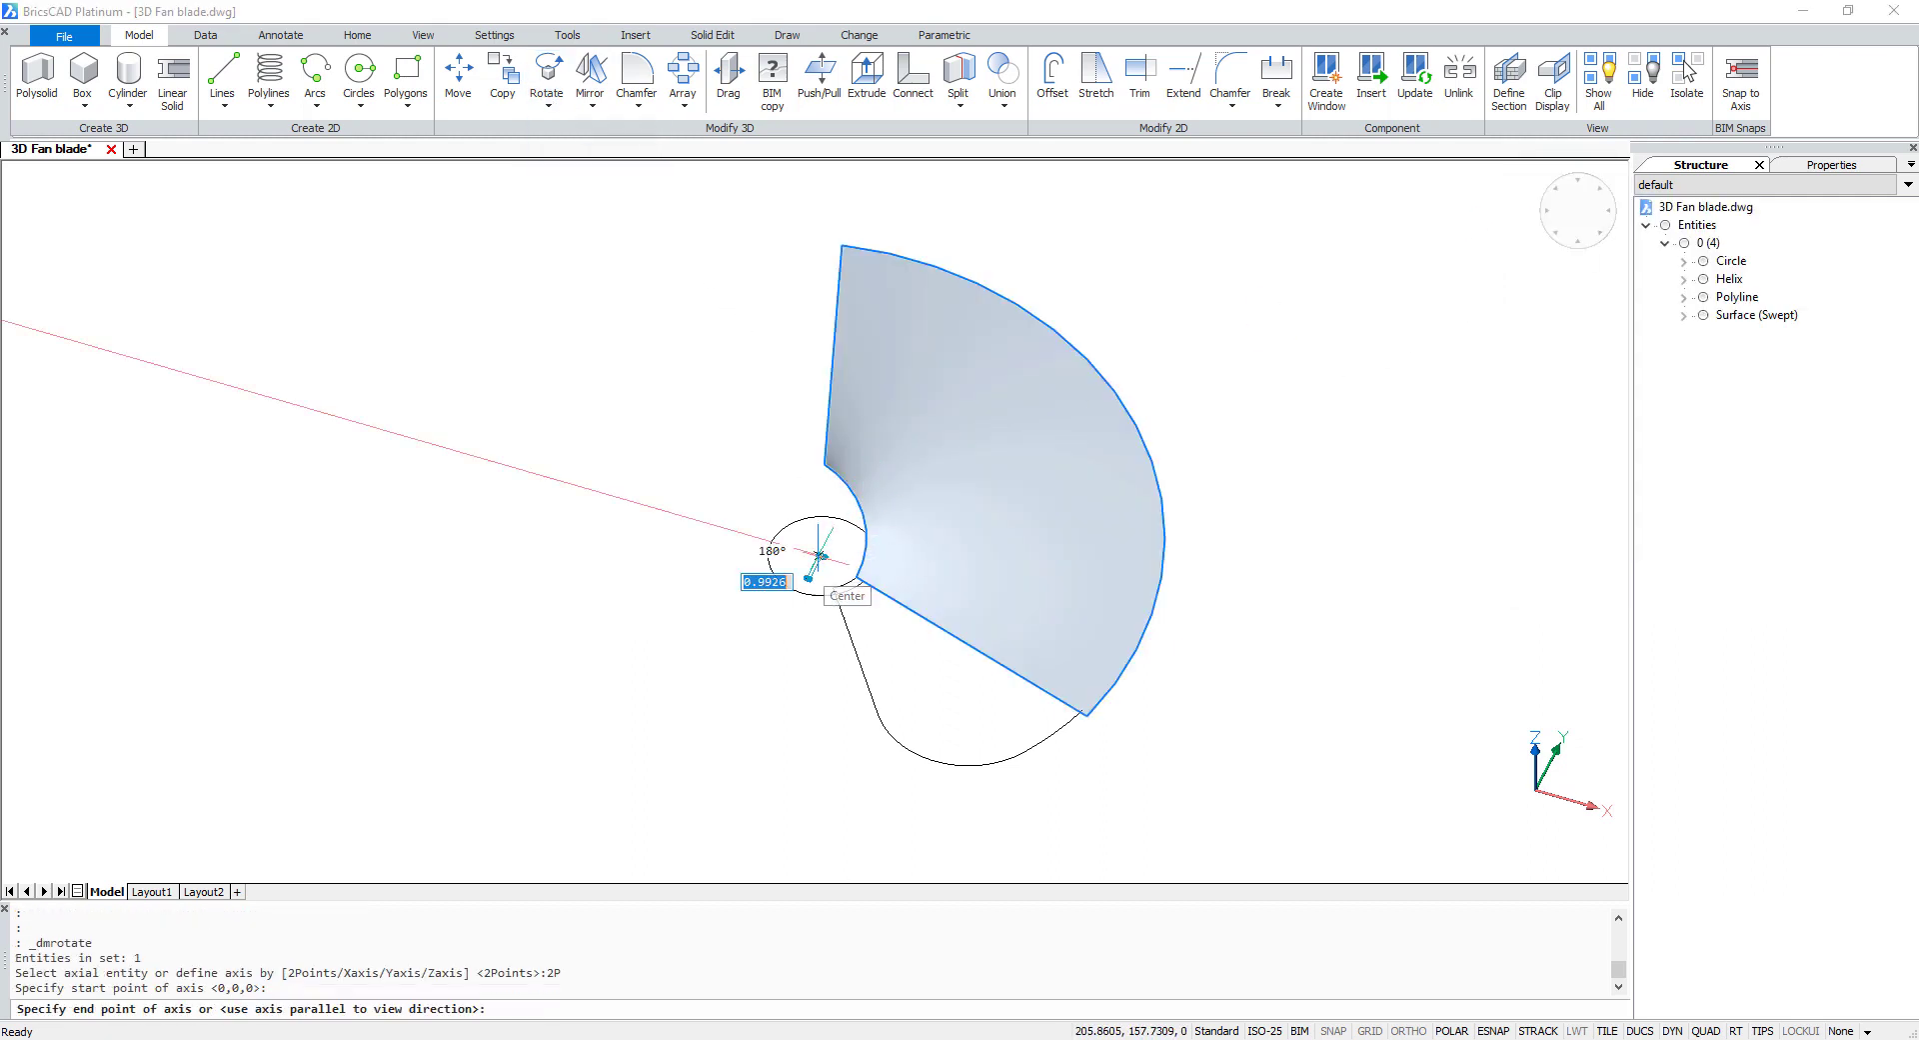
{"action": "left_click", "coordinate": [821, 270]}
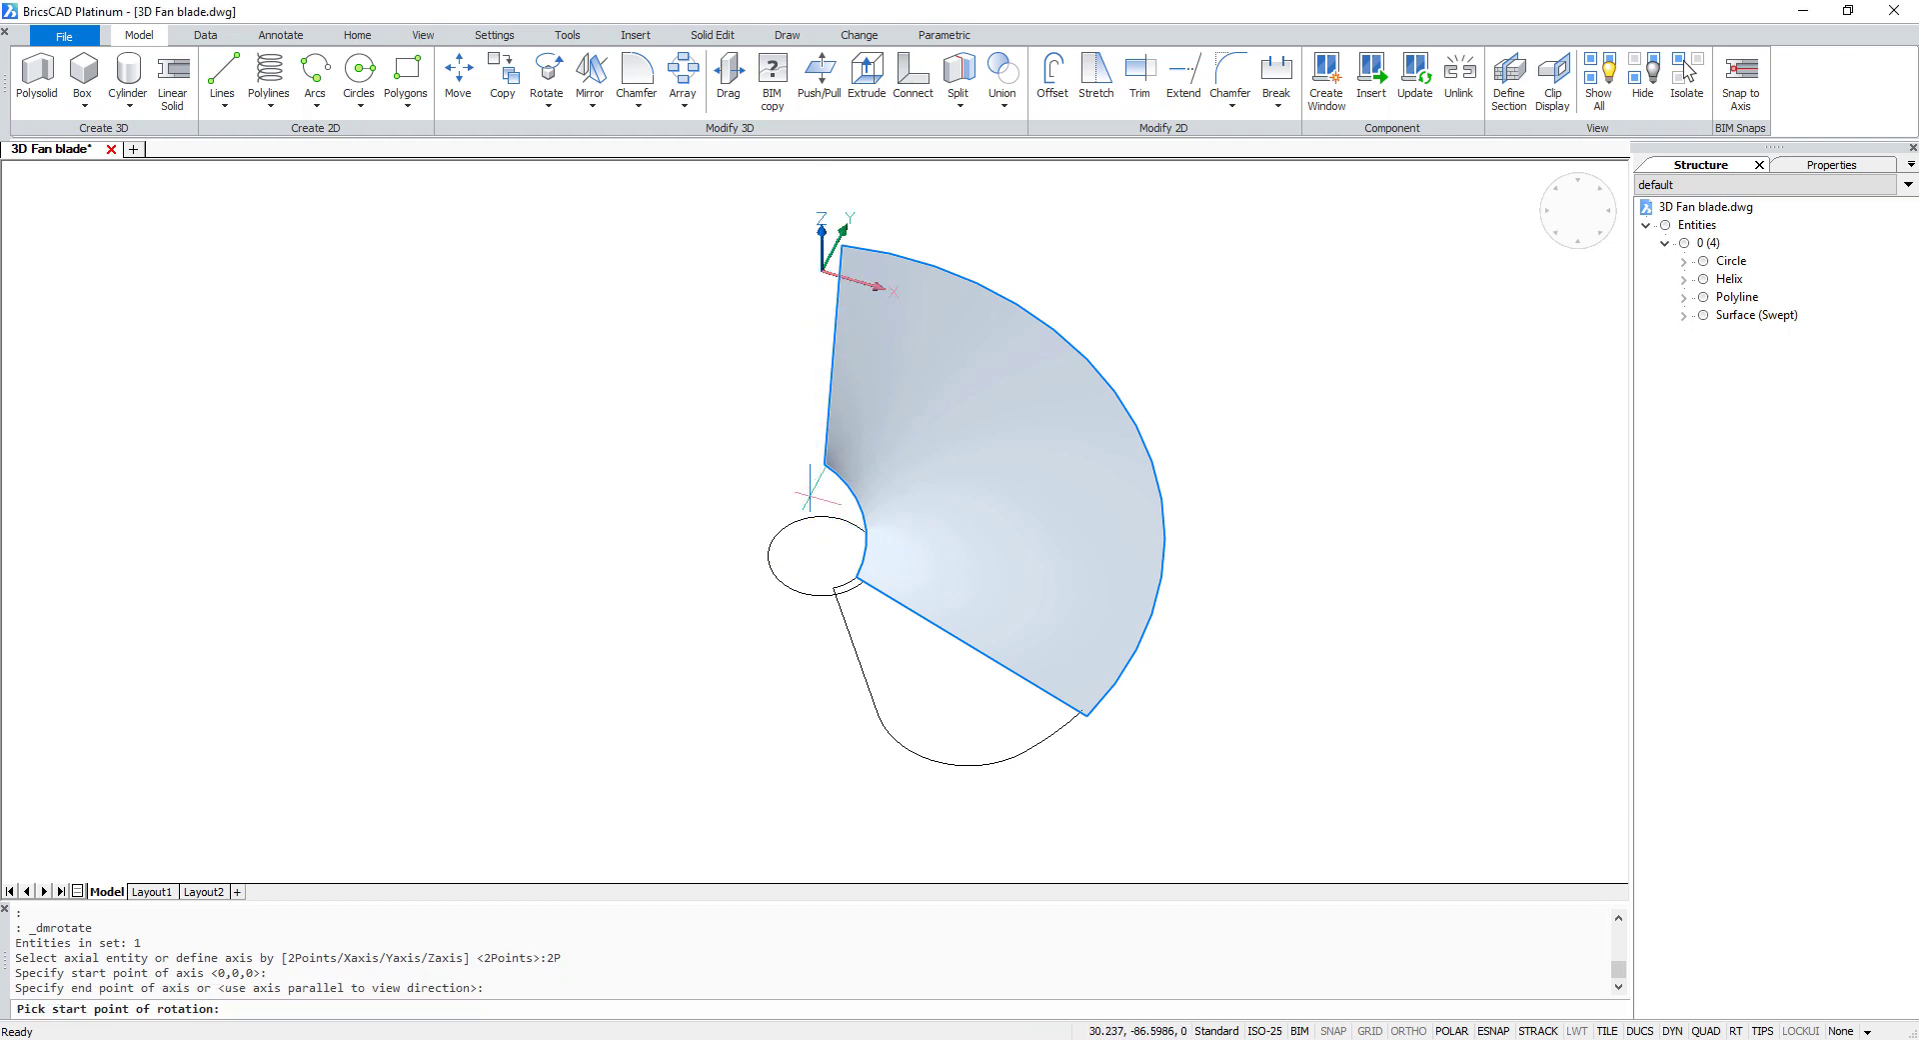
{"action": "left_click", "coordinate": [1082, 712]}
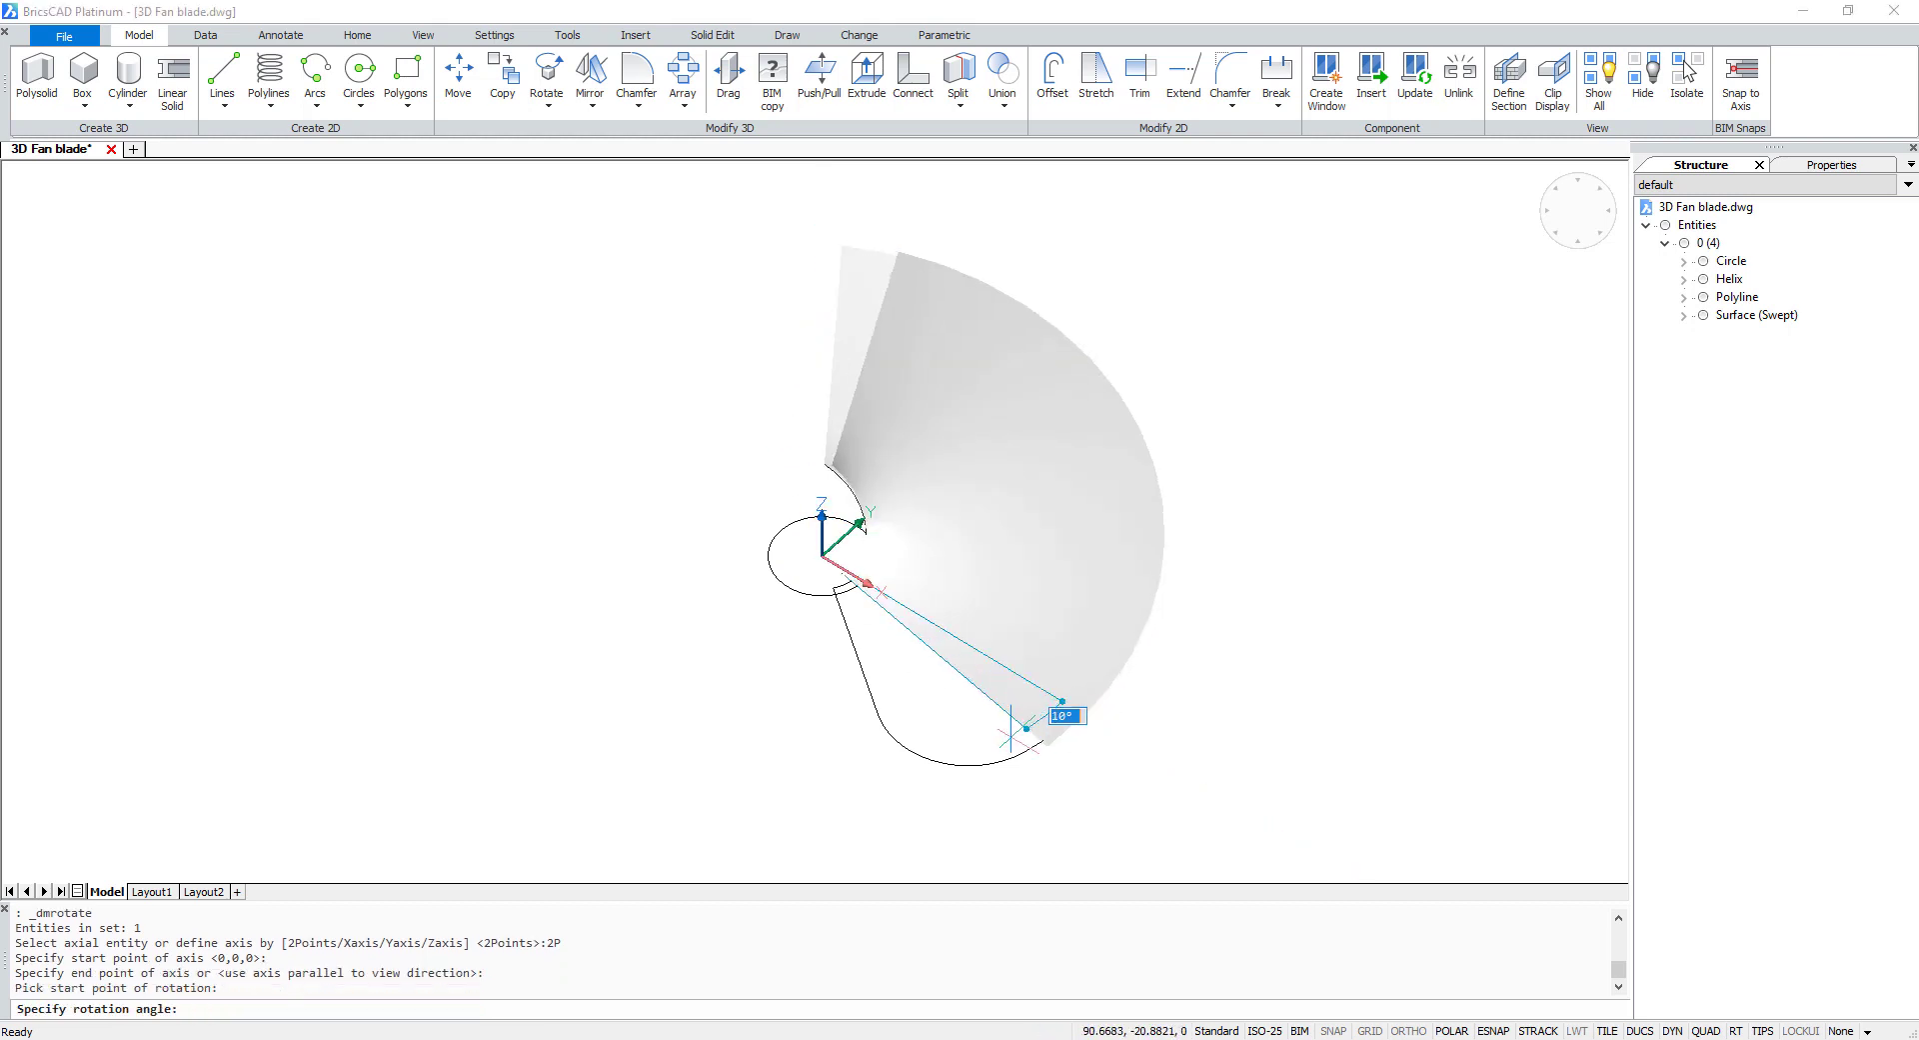
{"action": "left_click", "coordinate": [967, 696]}
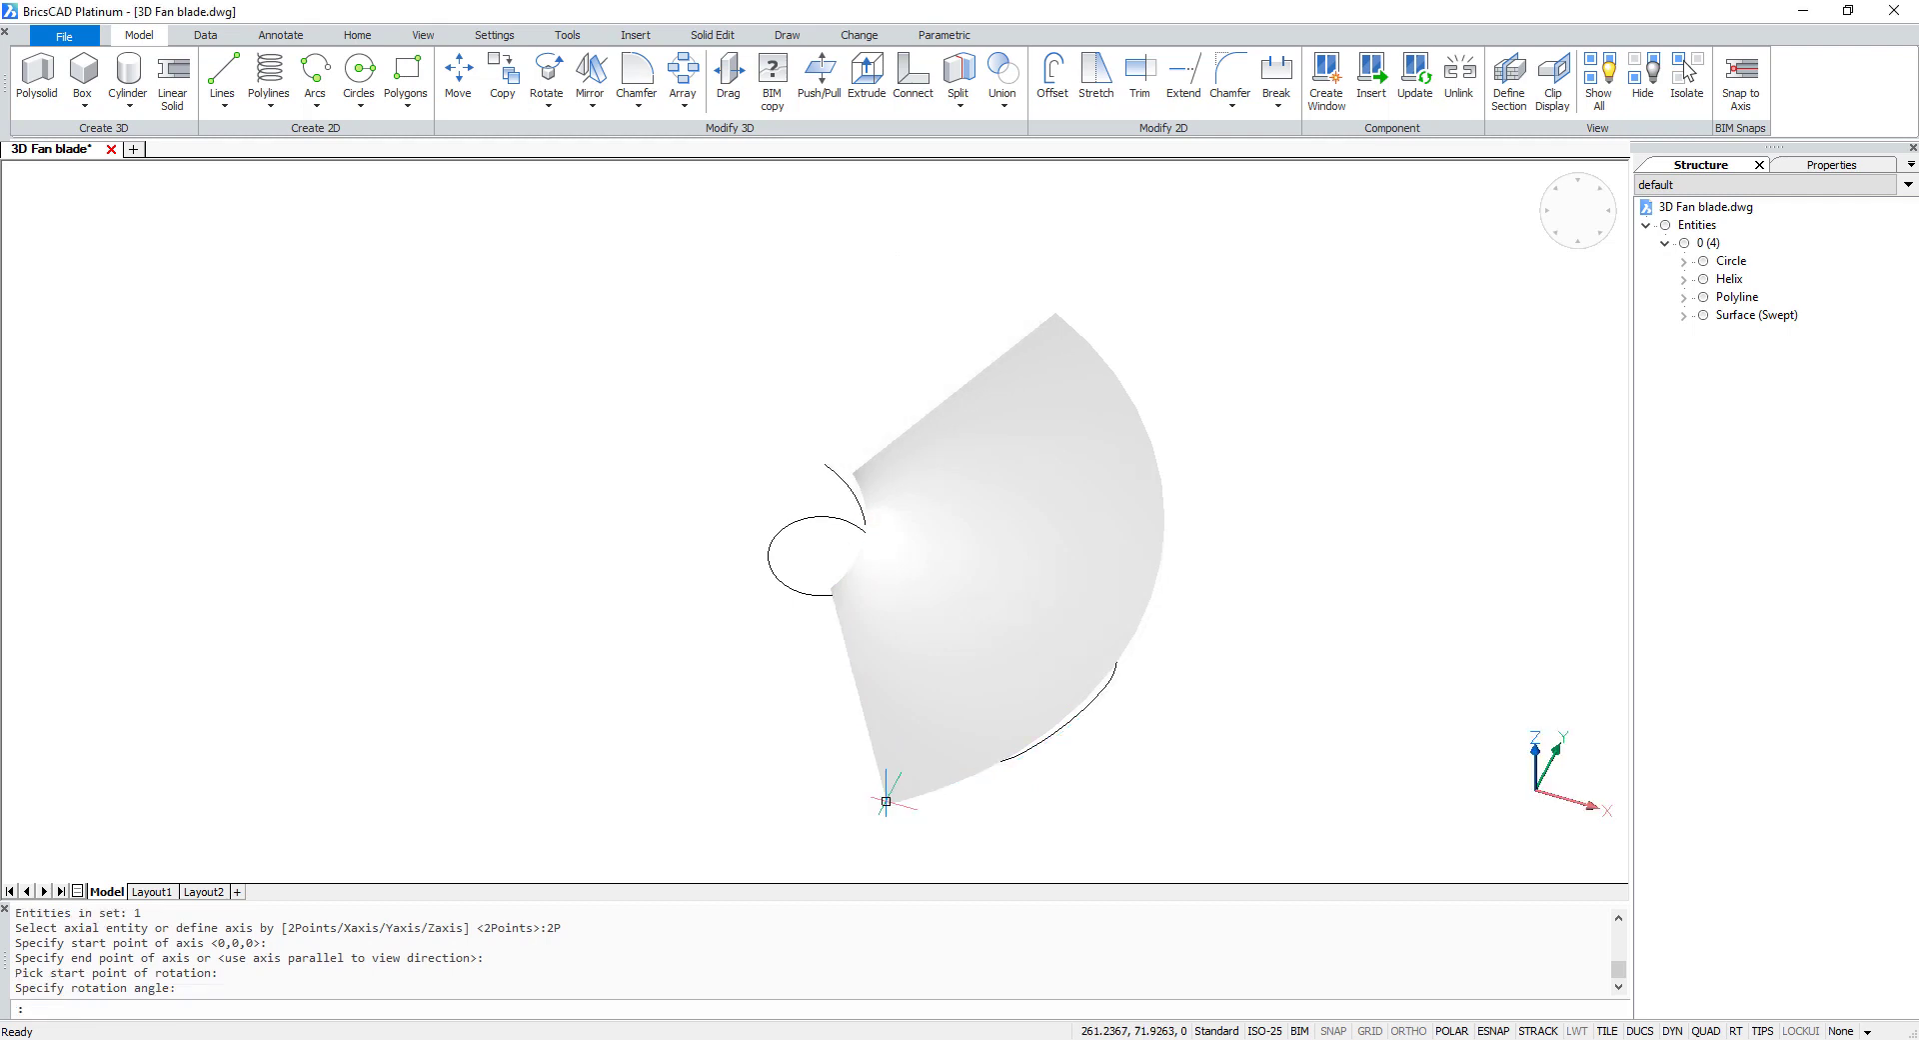
- Delete the helix
{"action": "left_click", "coordinate": [824, 473]}
{"action": "key", "text": "Delete"}
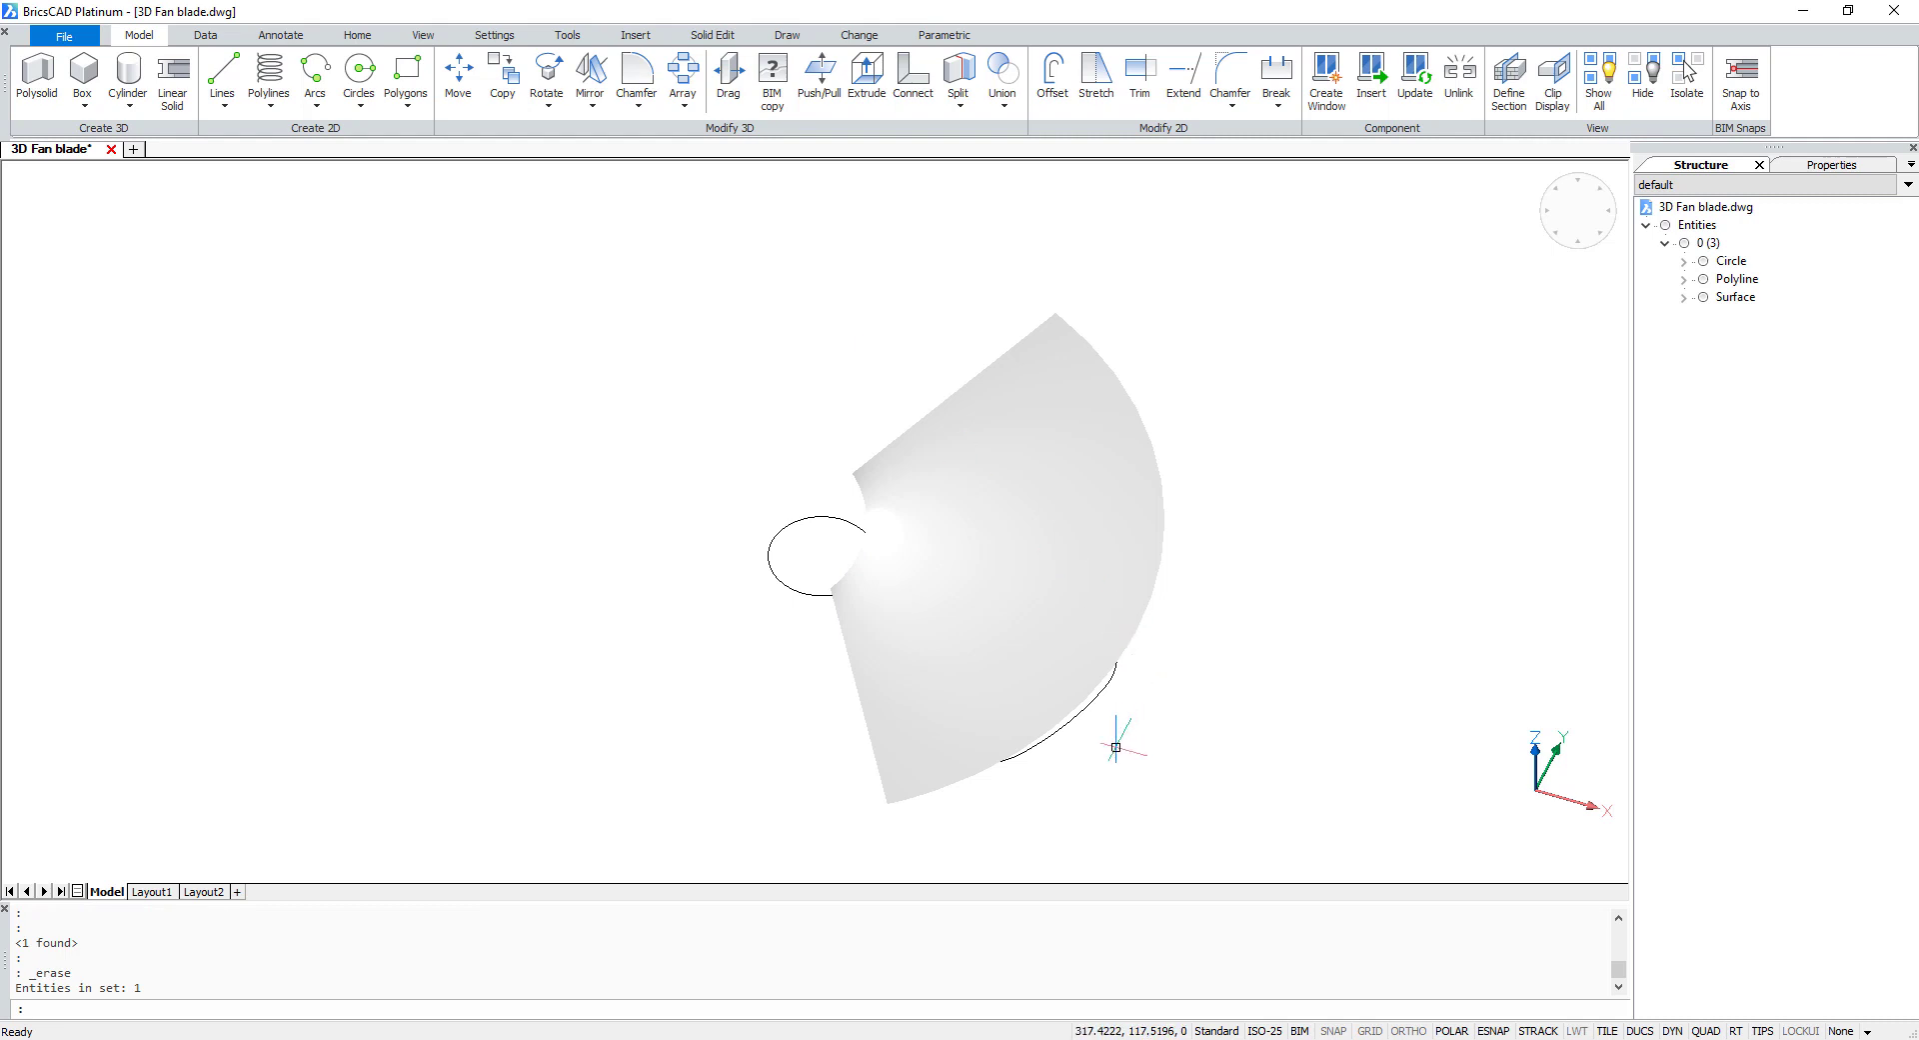
{"action": "mouse_move", "coordinate": [1091, 789]}
{"action": "middle_mouse_down", "text": "shift"}
{"action": "mouse_move", "coordinate": [1166, 753]}
{"action": "mouse_move", "coordinate": [1124, 751]}
{"action": "middle_mouse_up", "text": "shift"}
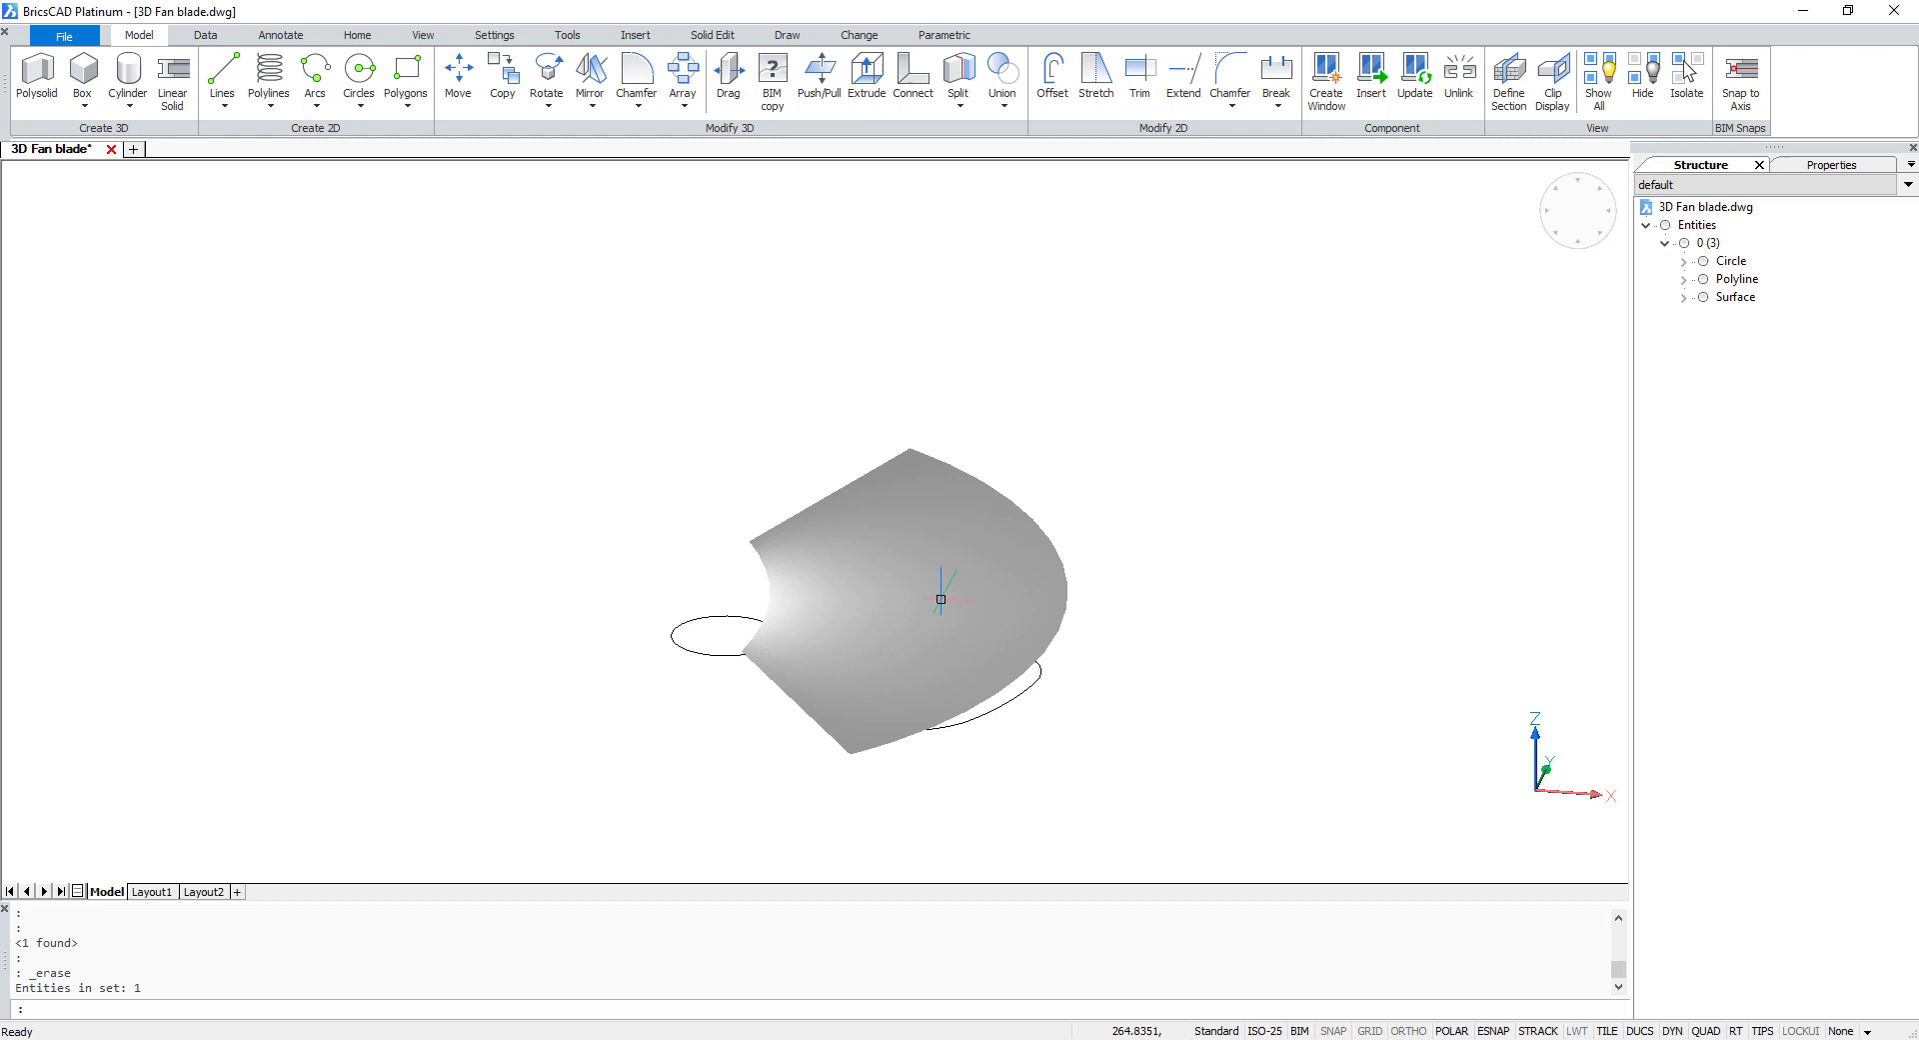
{"action": "mouse_move", "coordinate": [947, 598]}
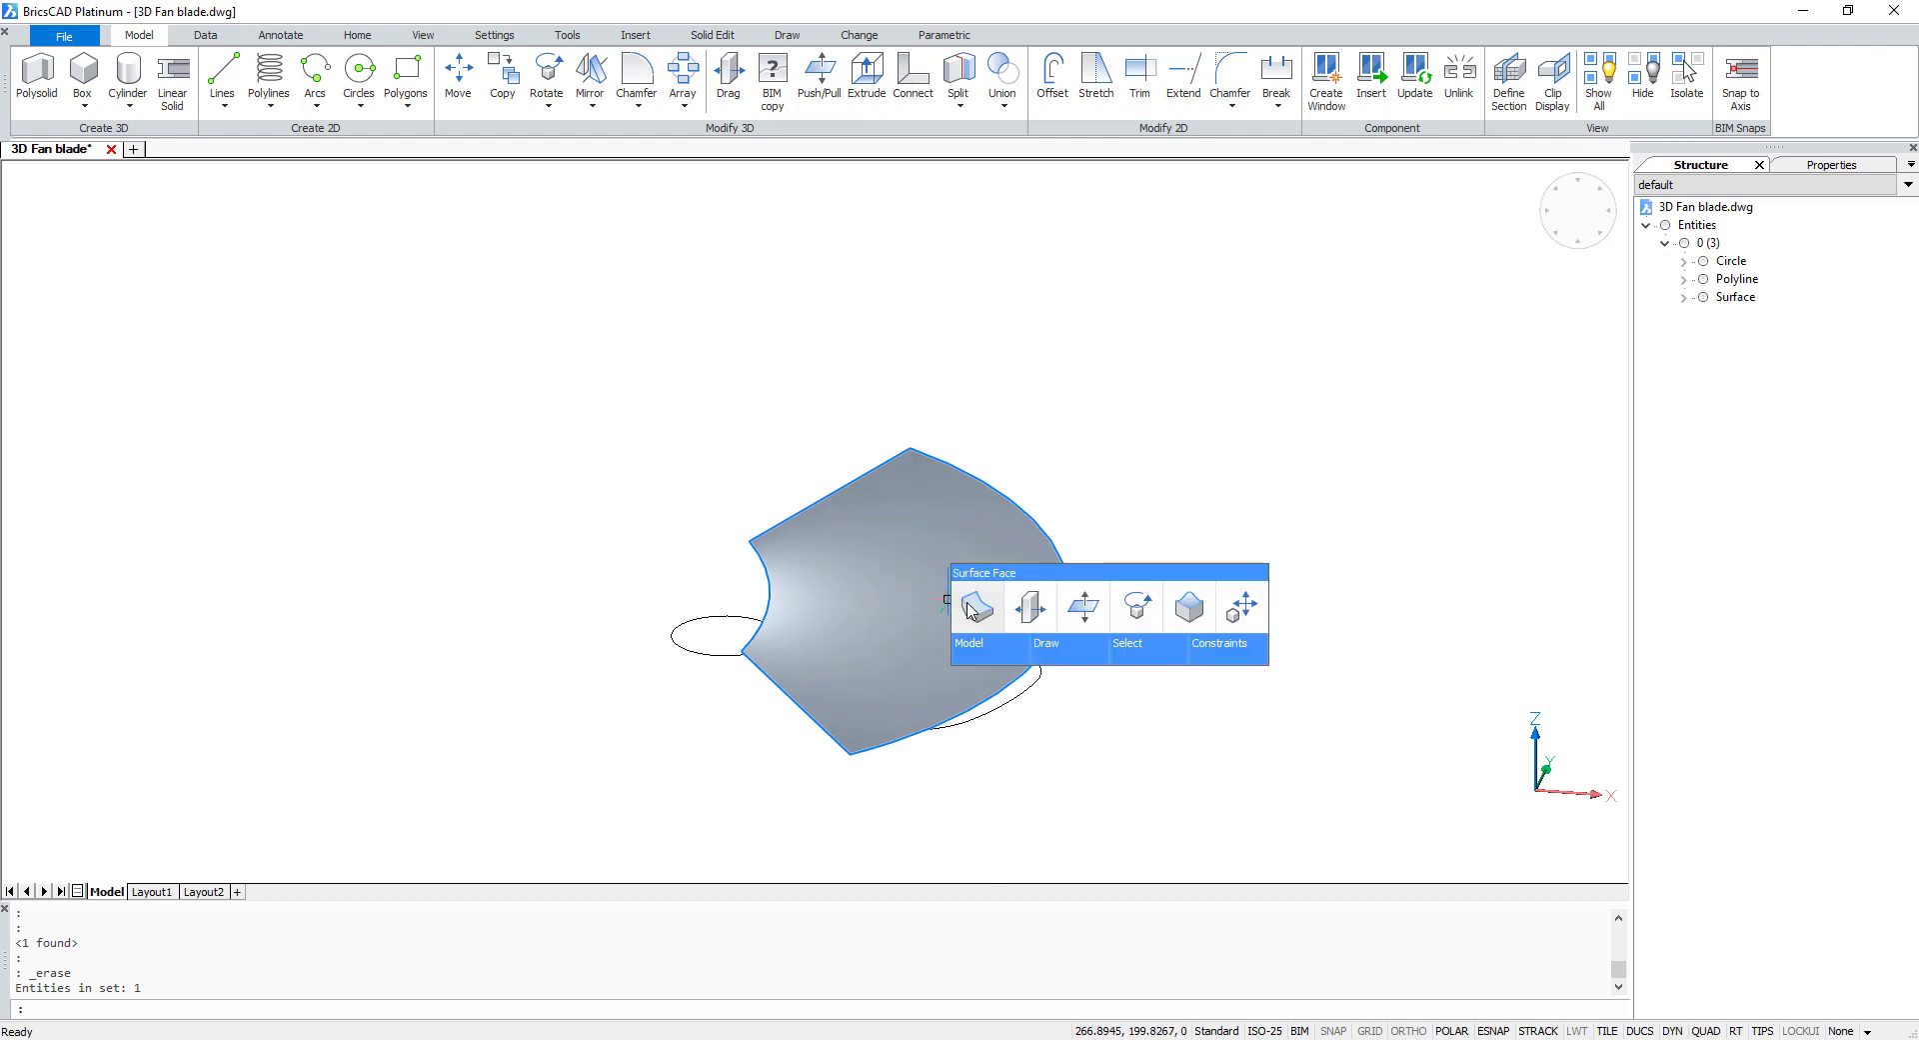
- Thicken the blade surface into a 2.6-thick solid
{"action": "left_click", "coordinate": [970, 607]}
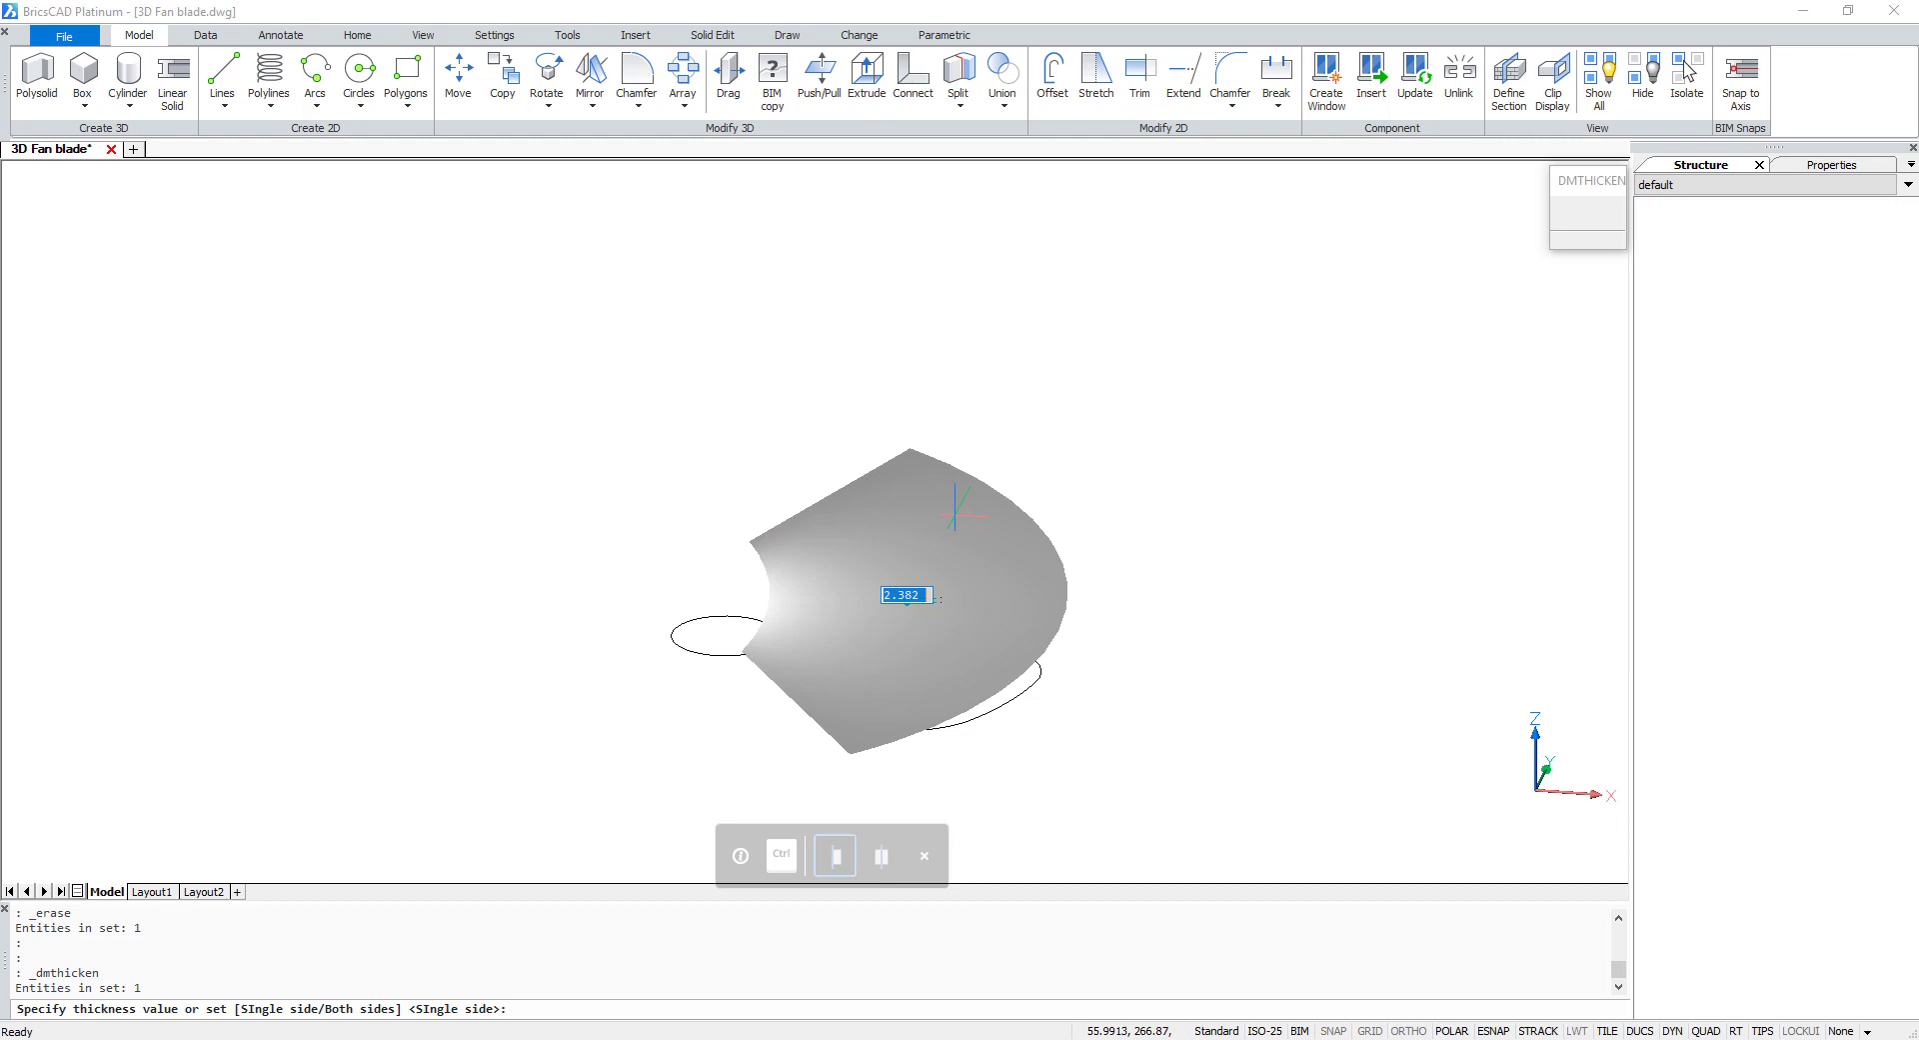
{"action": "left_click", "coordinate": [940, 598]}
{"action": "type", "text": "2.6"}
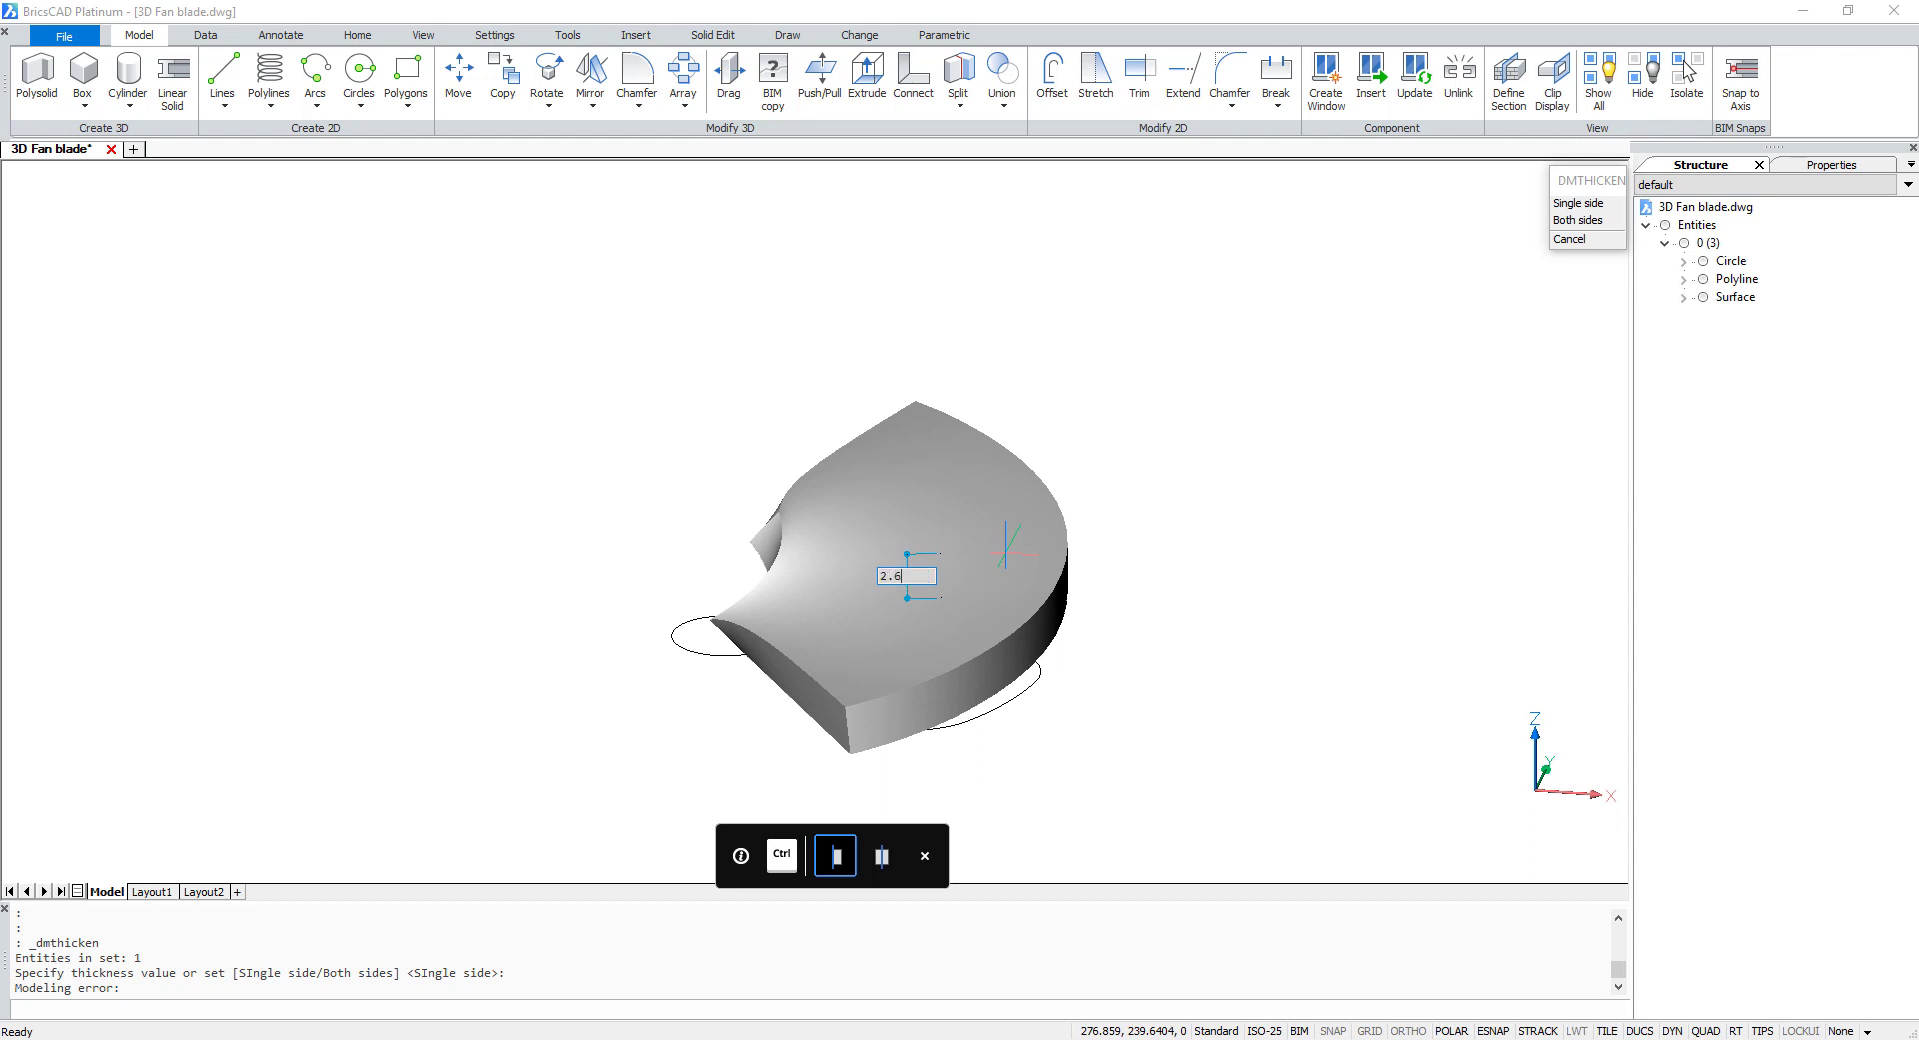
{"action": "key", "text": "Return"}
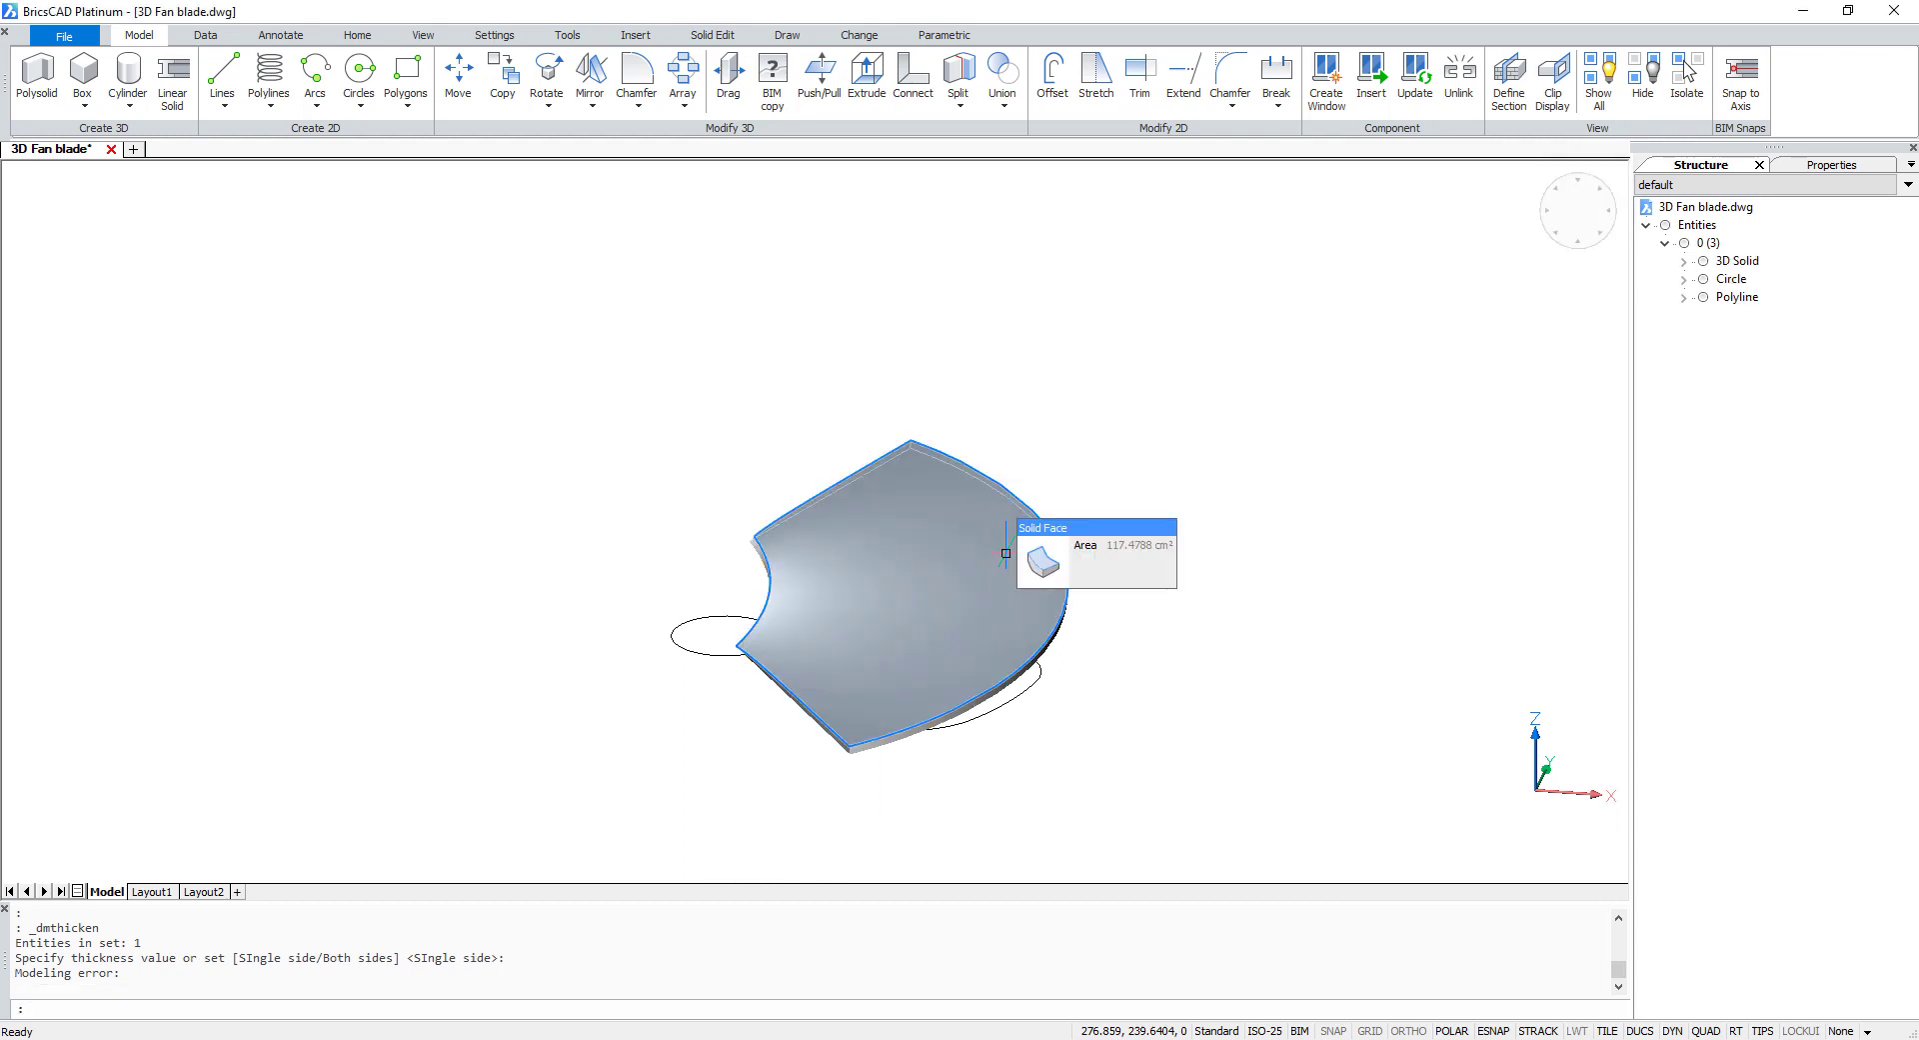
- Extrude the blade outline upward as a new solid and select it with the base plate
{"action": "scroll", "coordinate": [1006, 553], "scroll_direction": "up", "scroll_amount": 2}
{"action": "scroll", "coordinate": [995, 650], "scroll_direction": "up", "scroll_amount": 2}
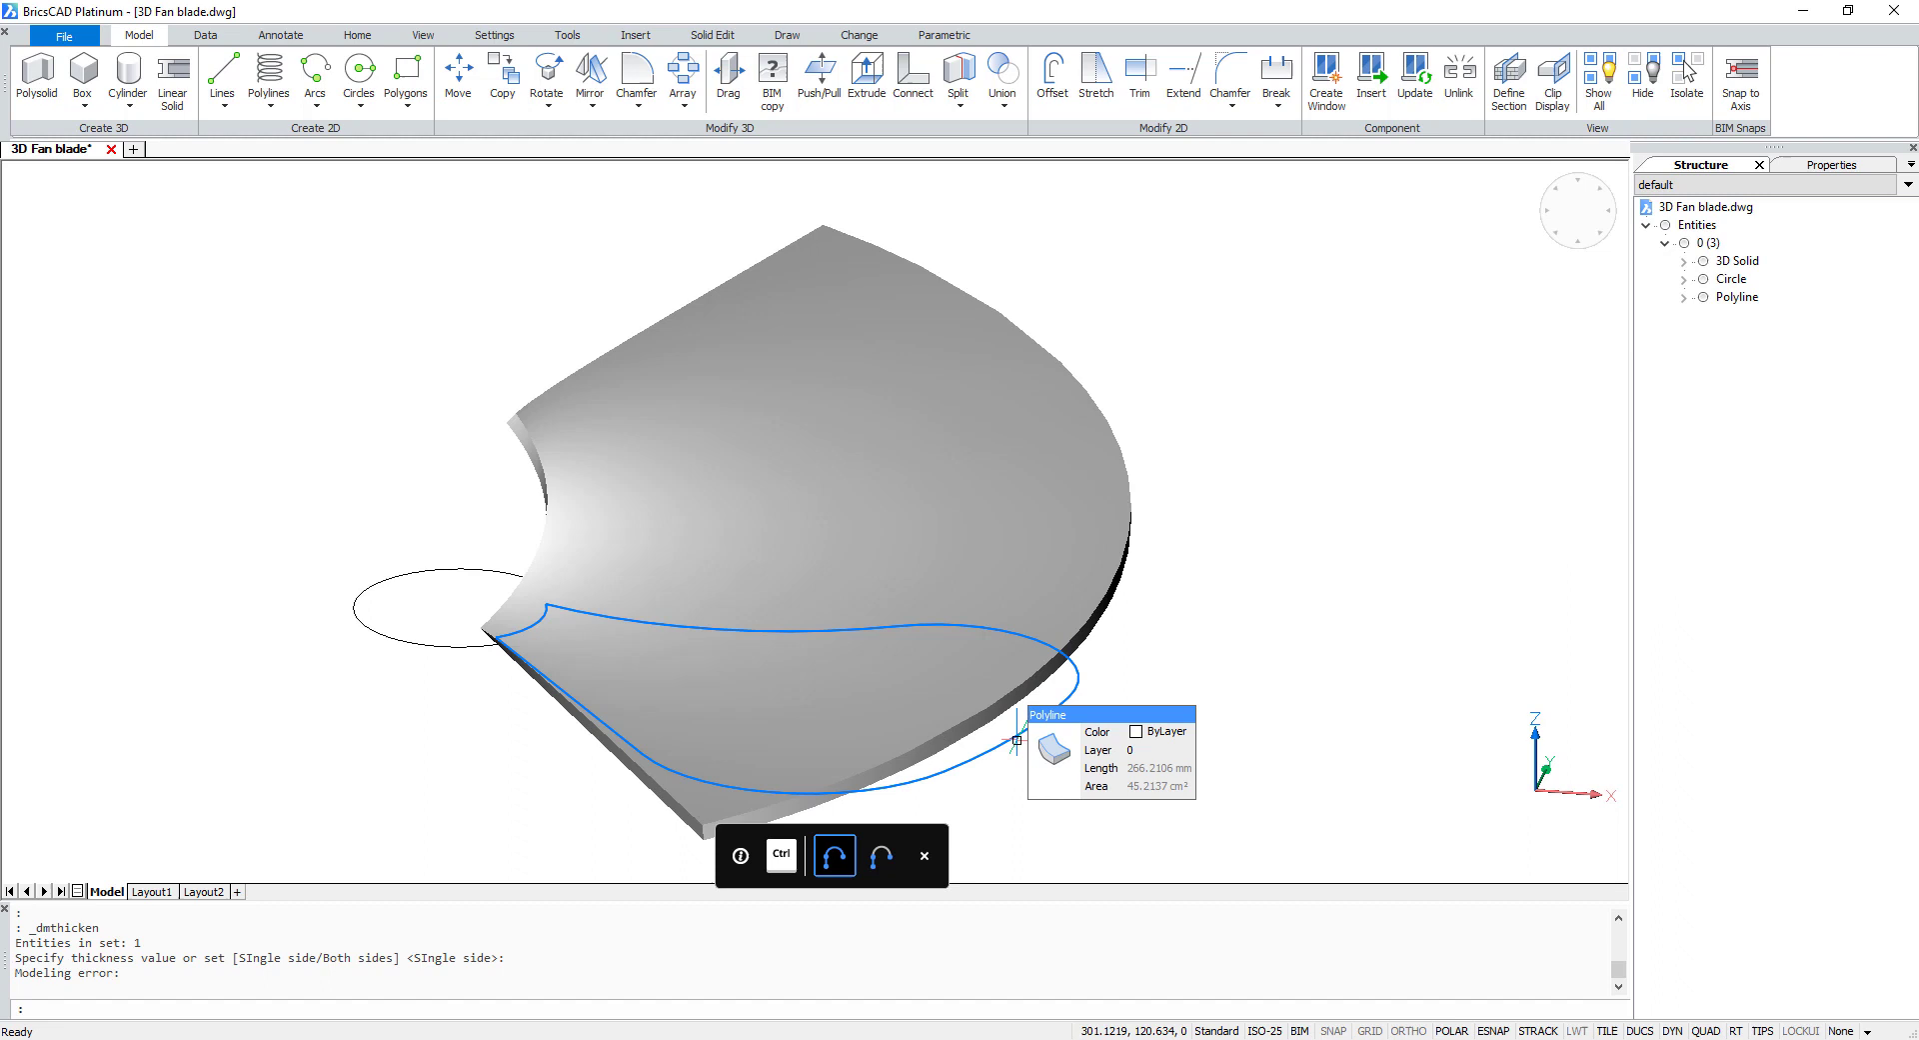
{"action": "left_click", "coordinate": [1016, 740]}
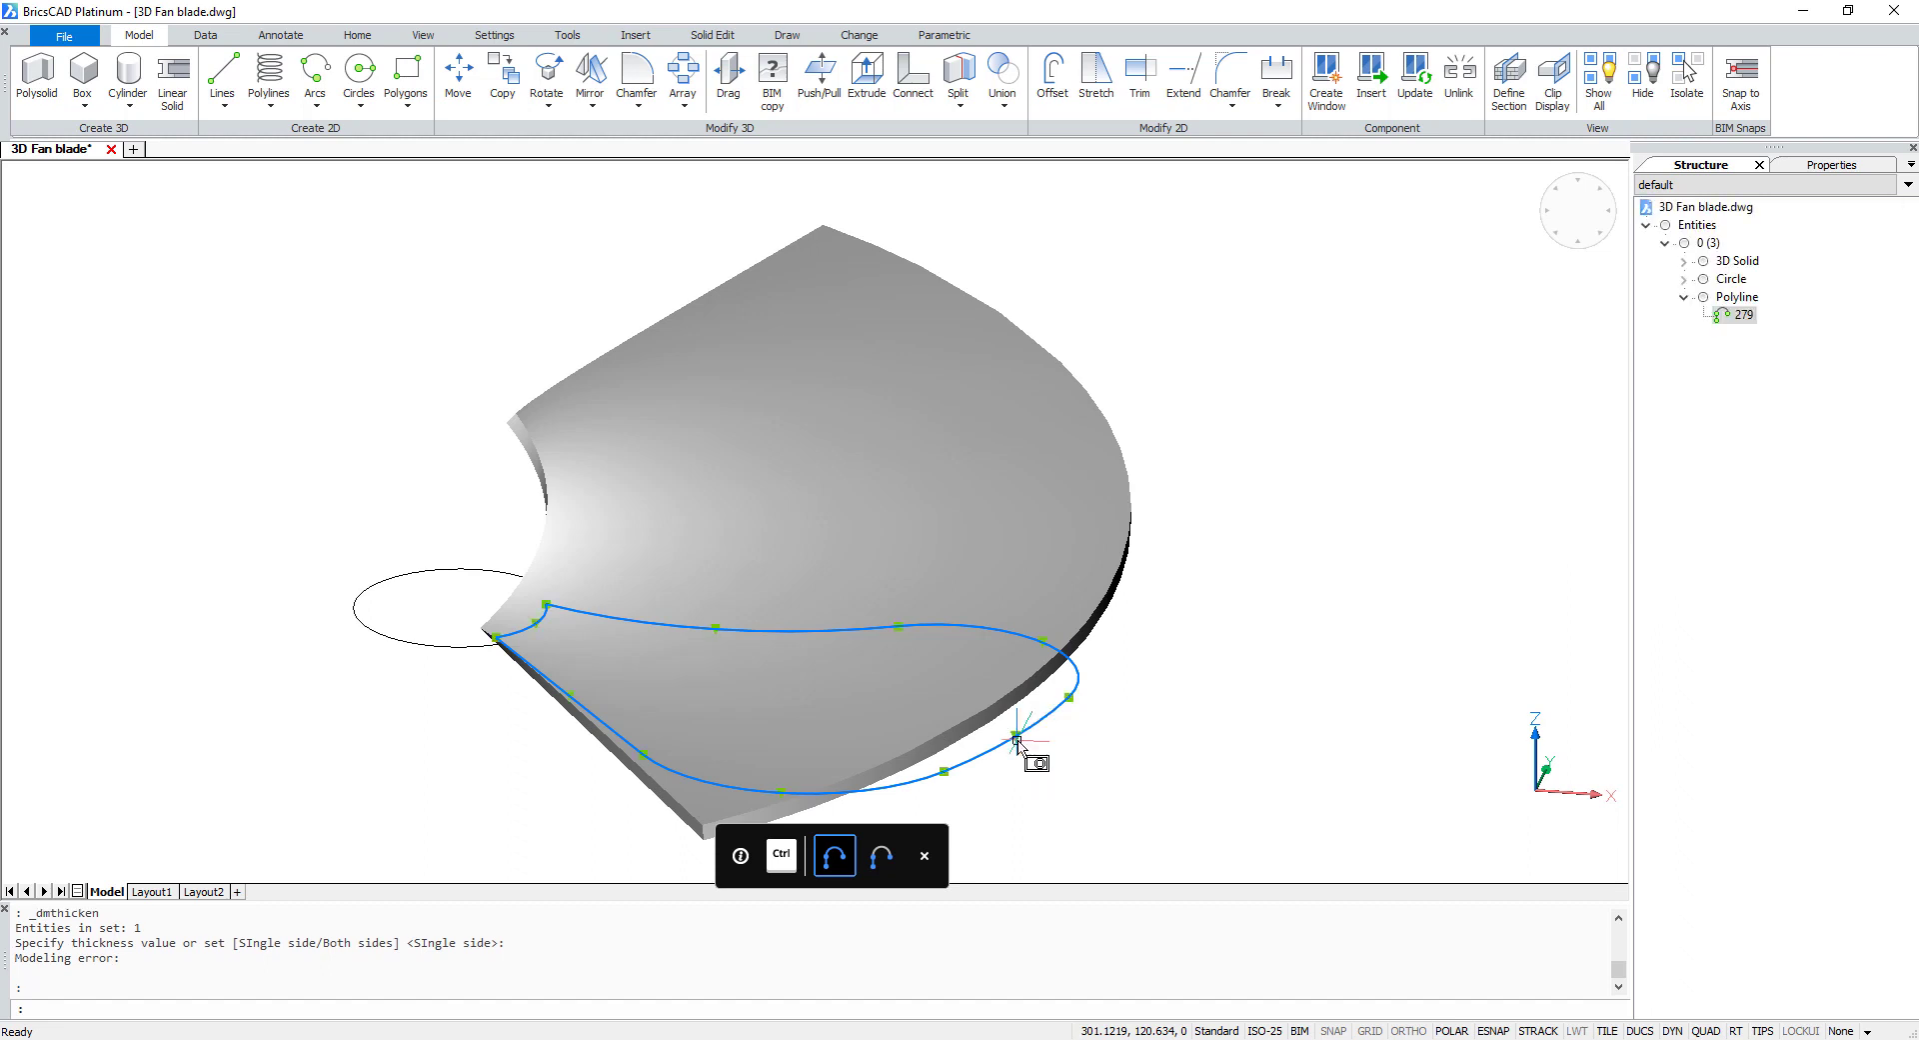
{"action": "left_click", "coordinate": [870, 95]}
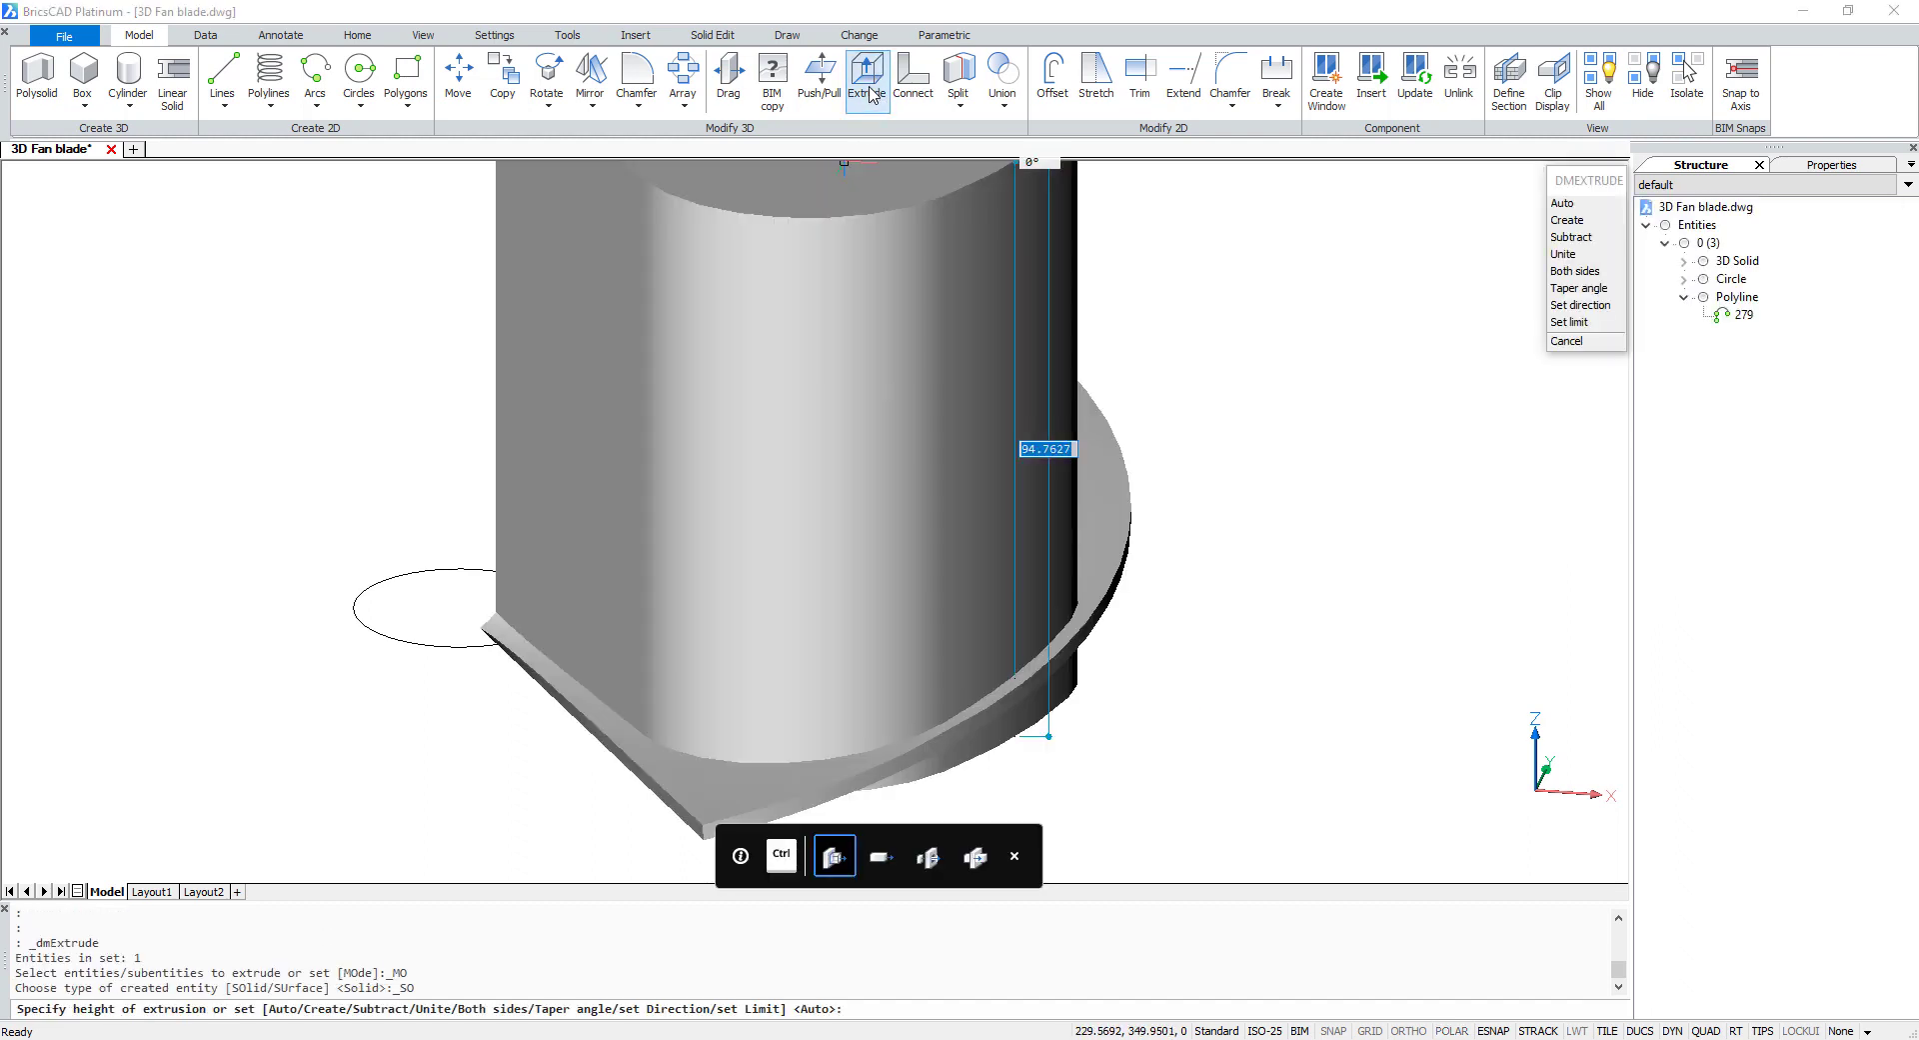
{"action": "left_click", "coordinate": [1568, 220]}
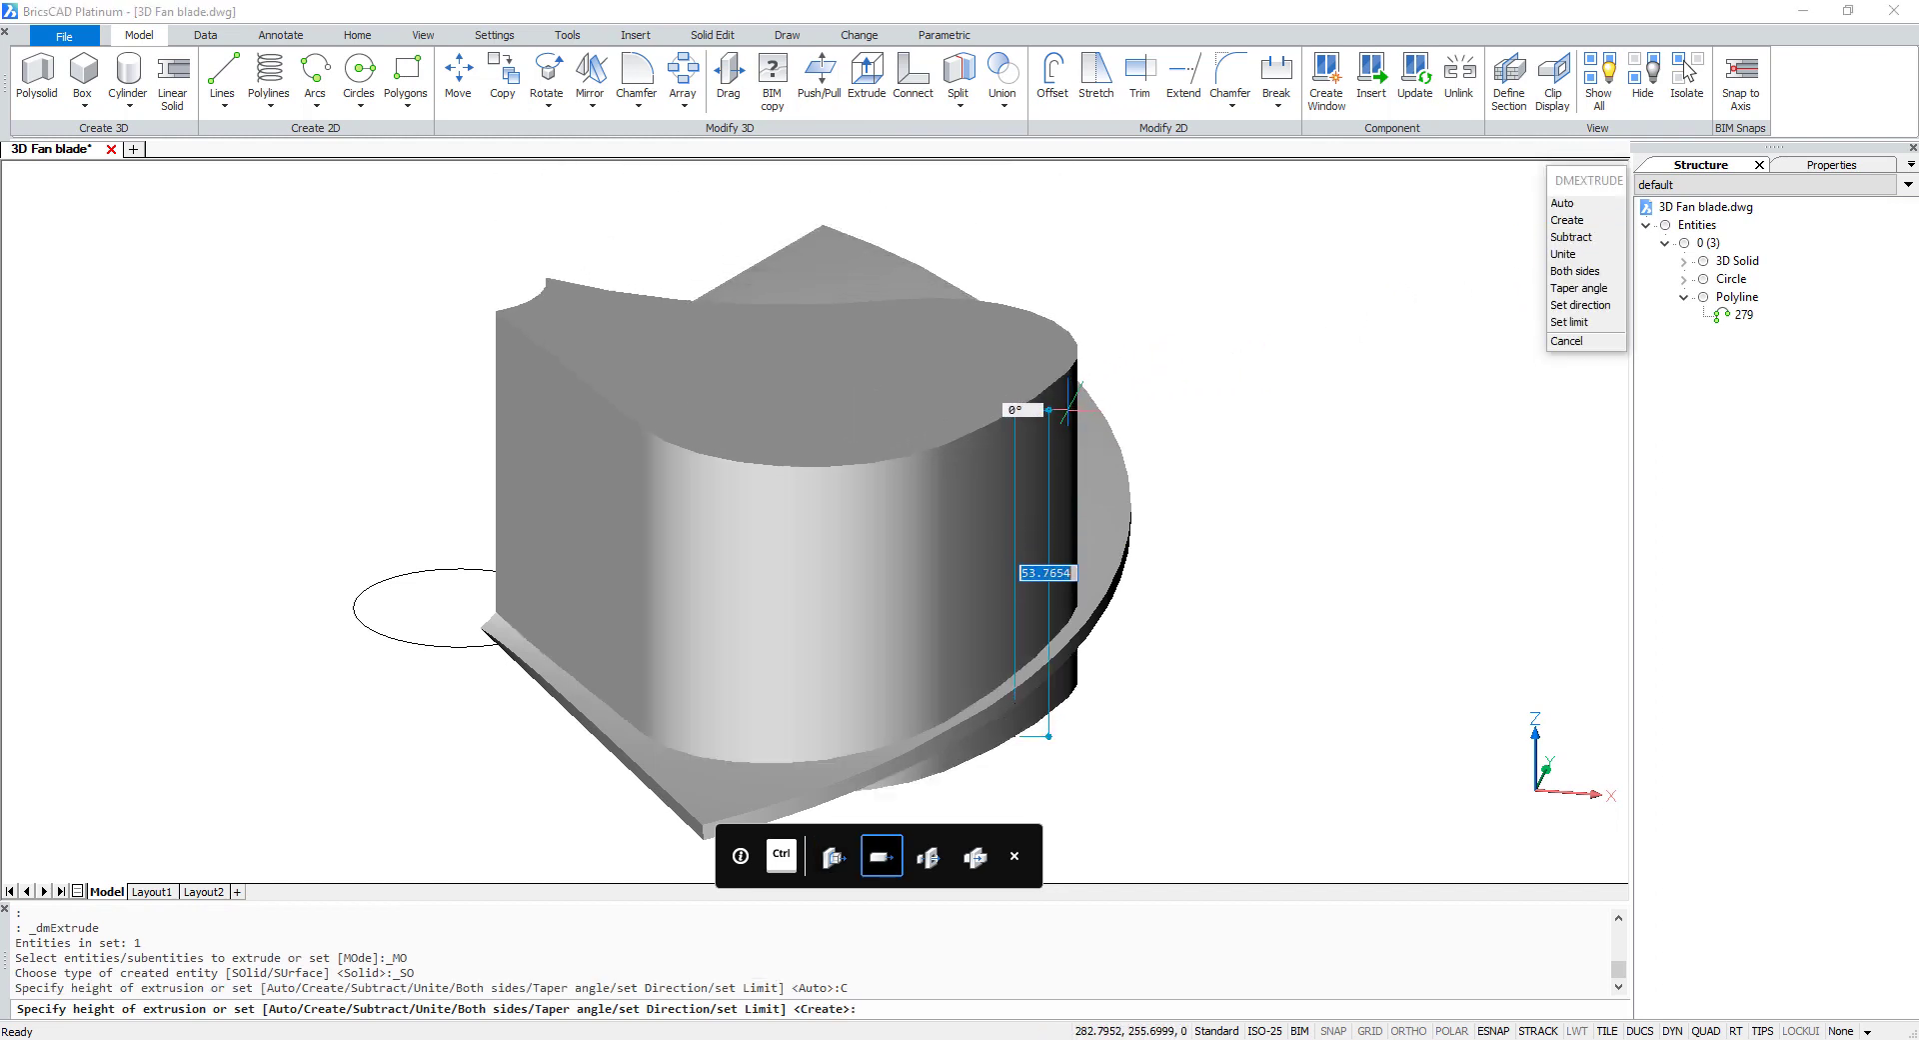
{"action": "left_click", "coordinate": [1074, 398]}
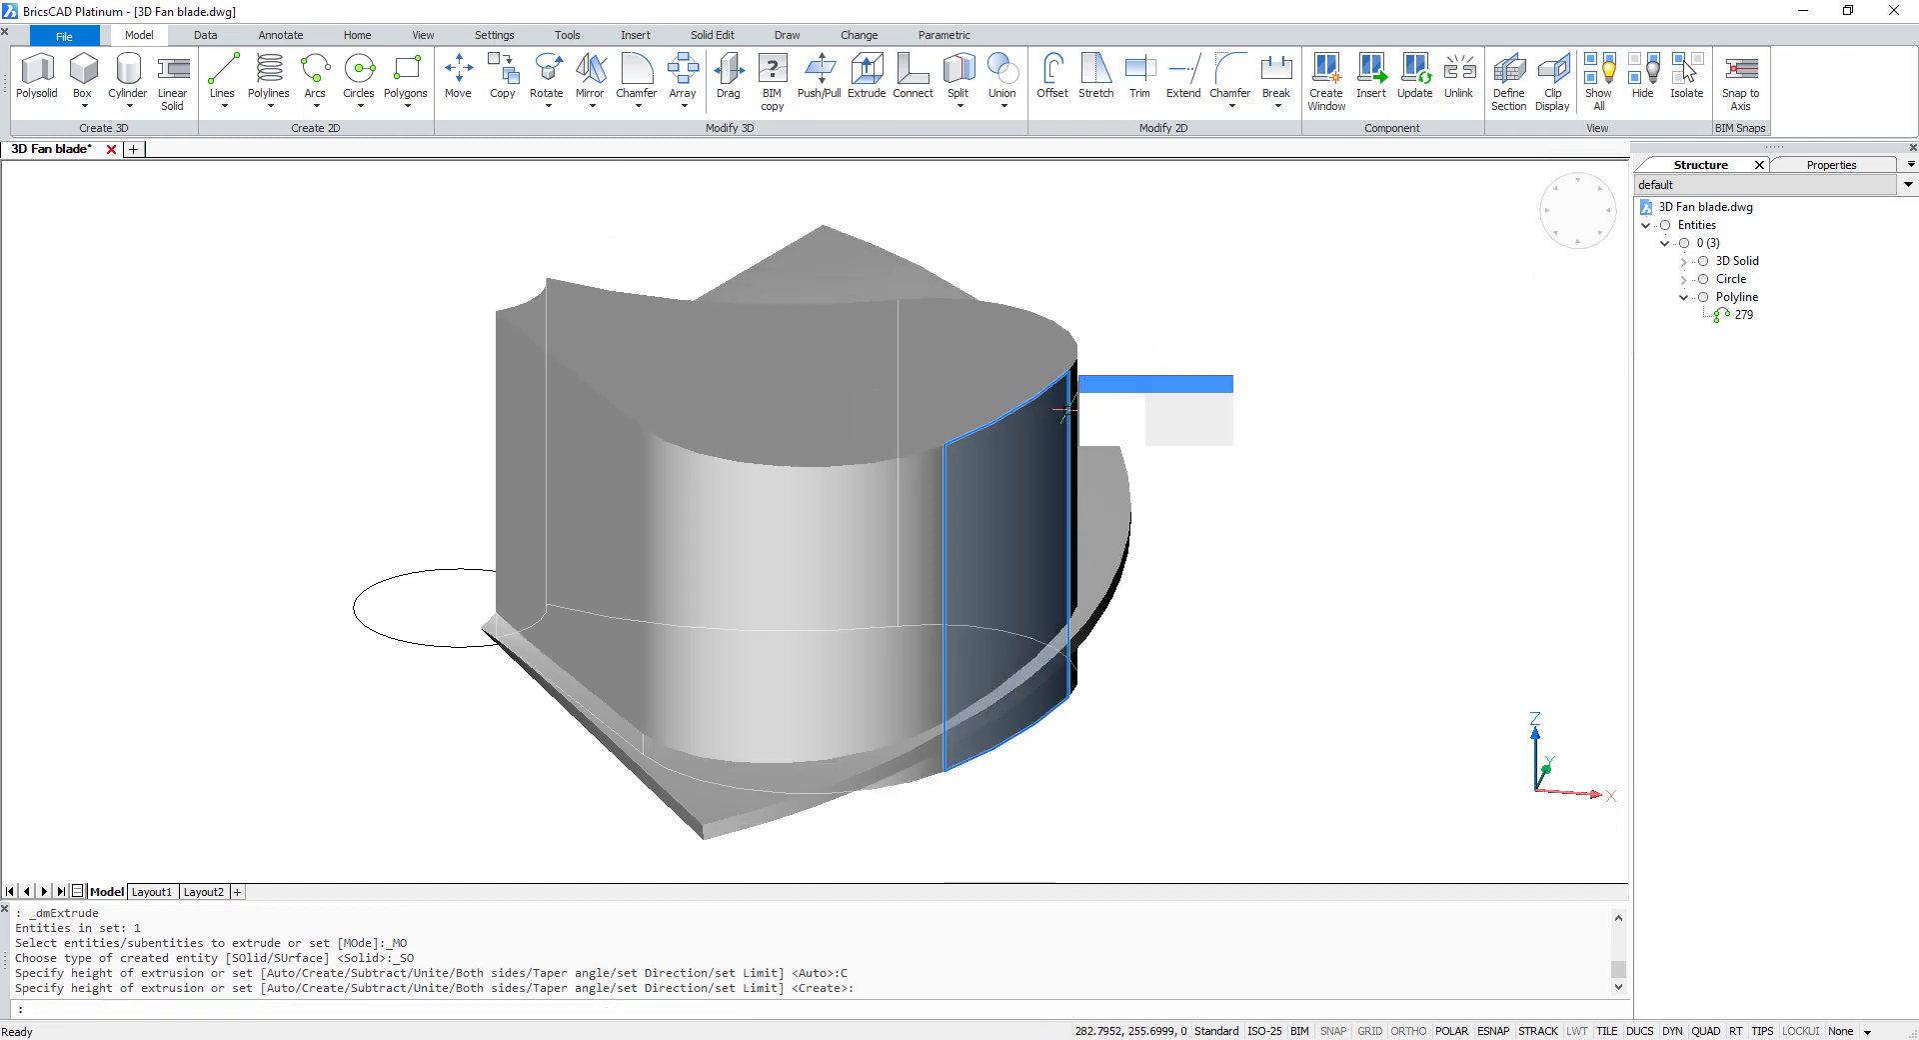
{"action": "left_click", "coordinate": [931, 352]}
{"action": "left_click", "coordinate": [1084, 503]}
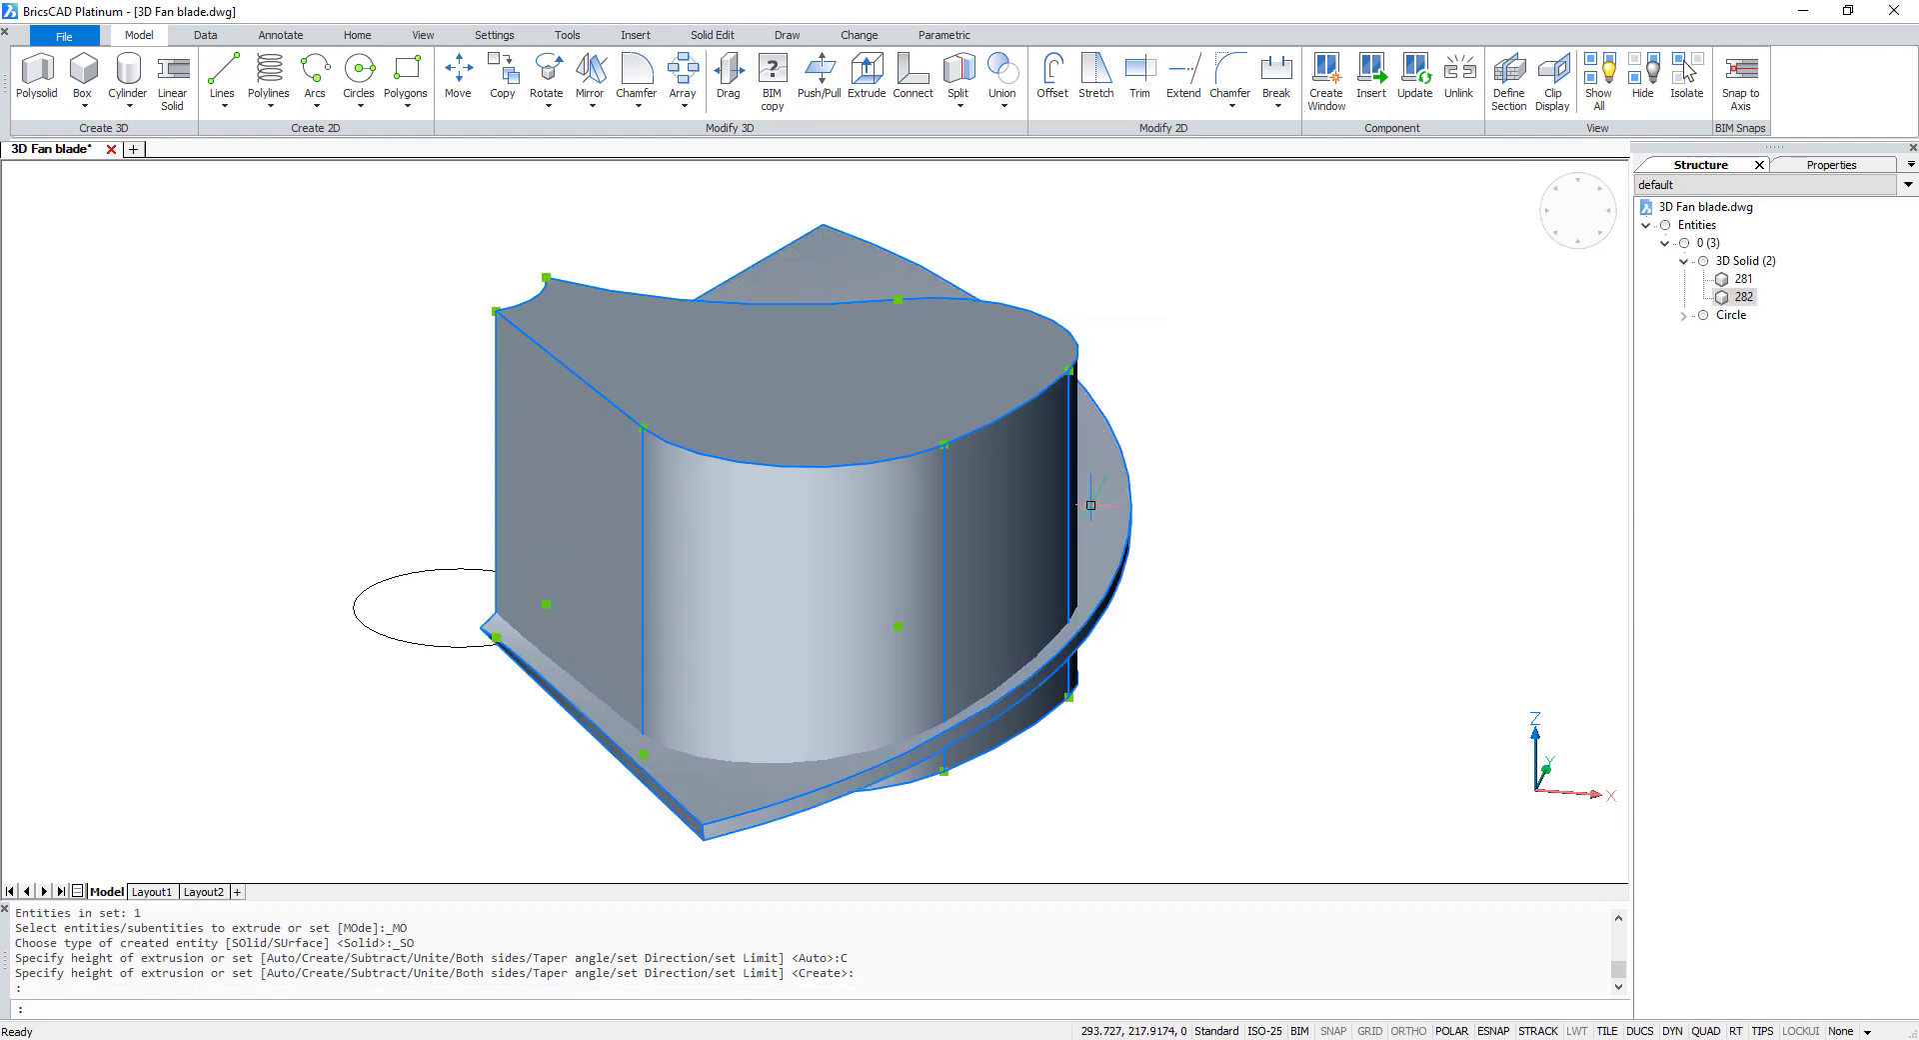
- Intersect the two solids, keeping only their overlap as one curved blade
{"action": "left_click", "coordinate": [1003, 112]}
{"action": "left_click", "coordinate": [1036, 213]}
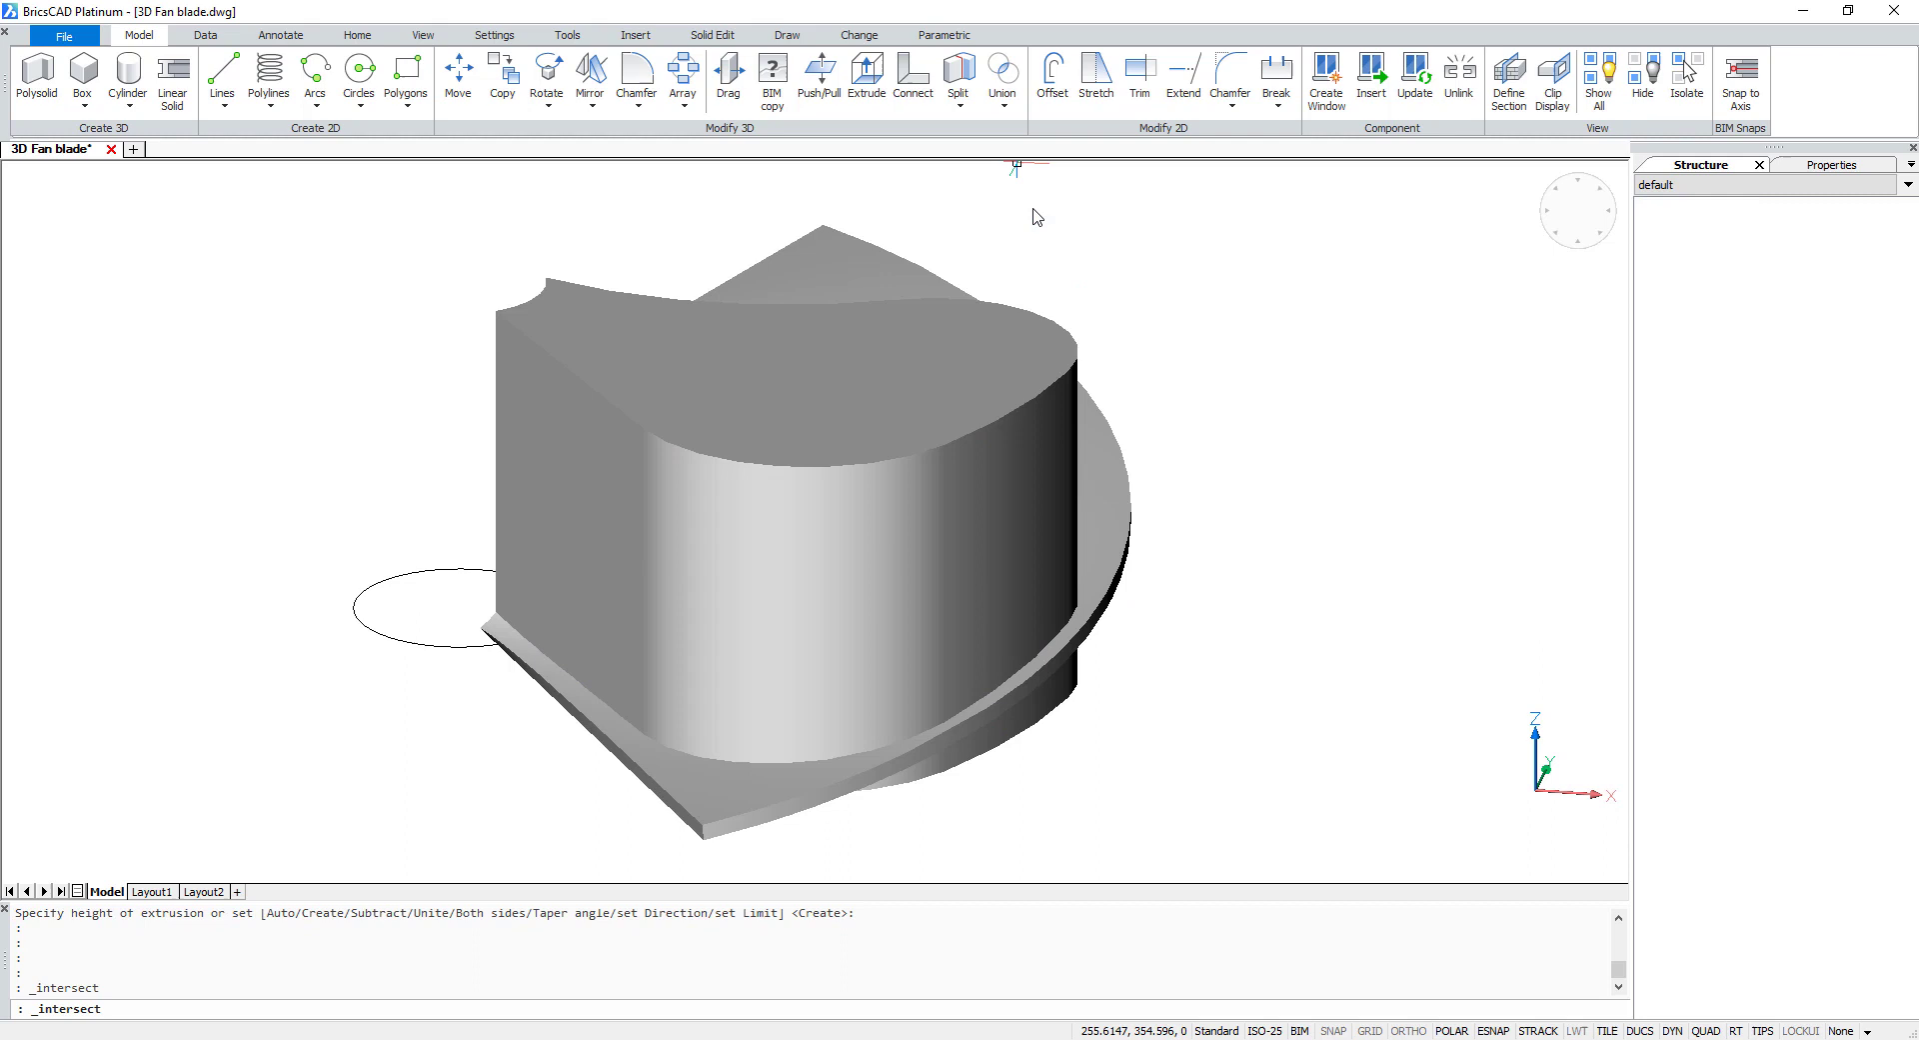
{"action": "middle_click_drag", "start_coordinate": [515, 745], "coordinate": [828, 768], "text": "shift"}
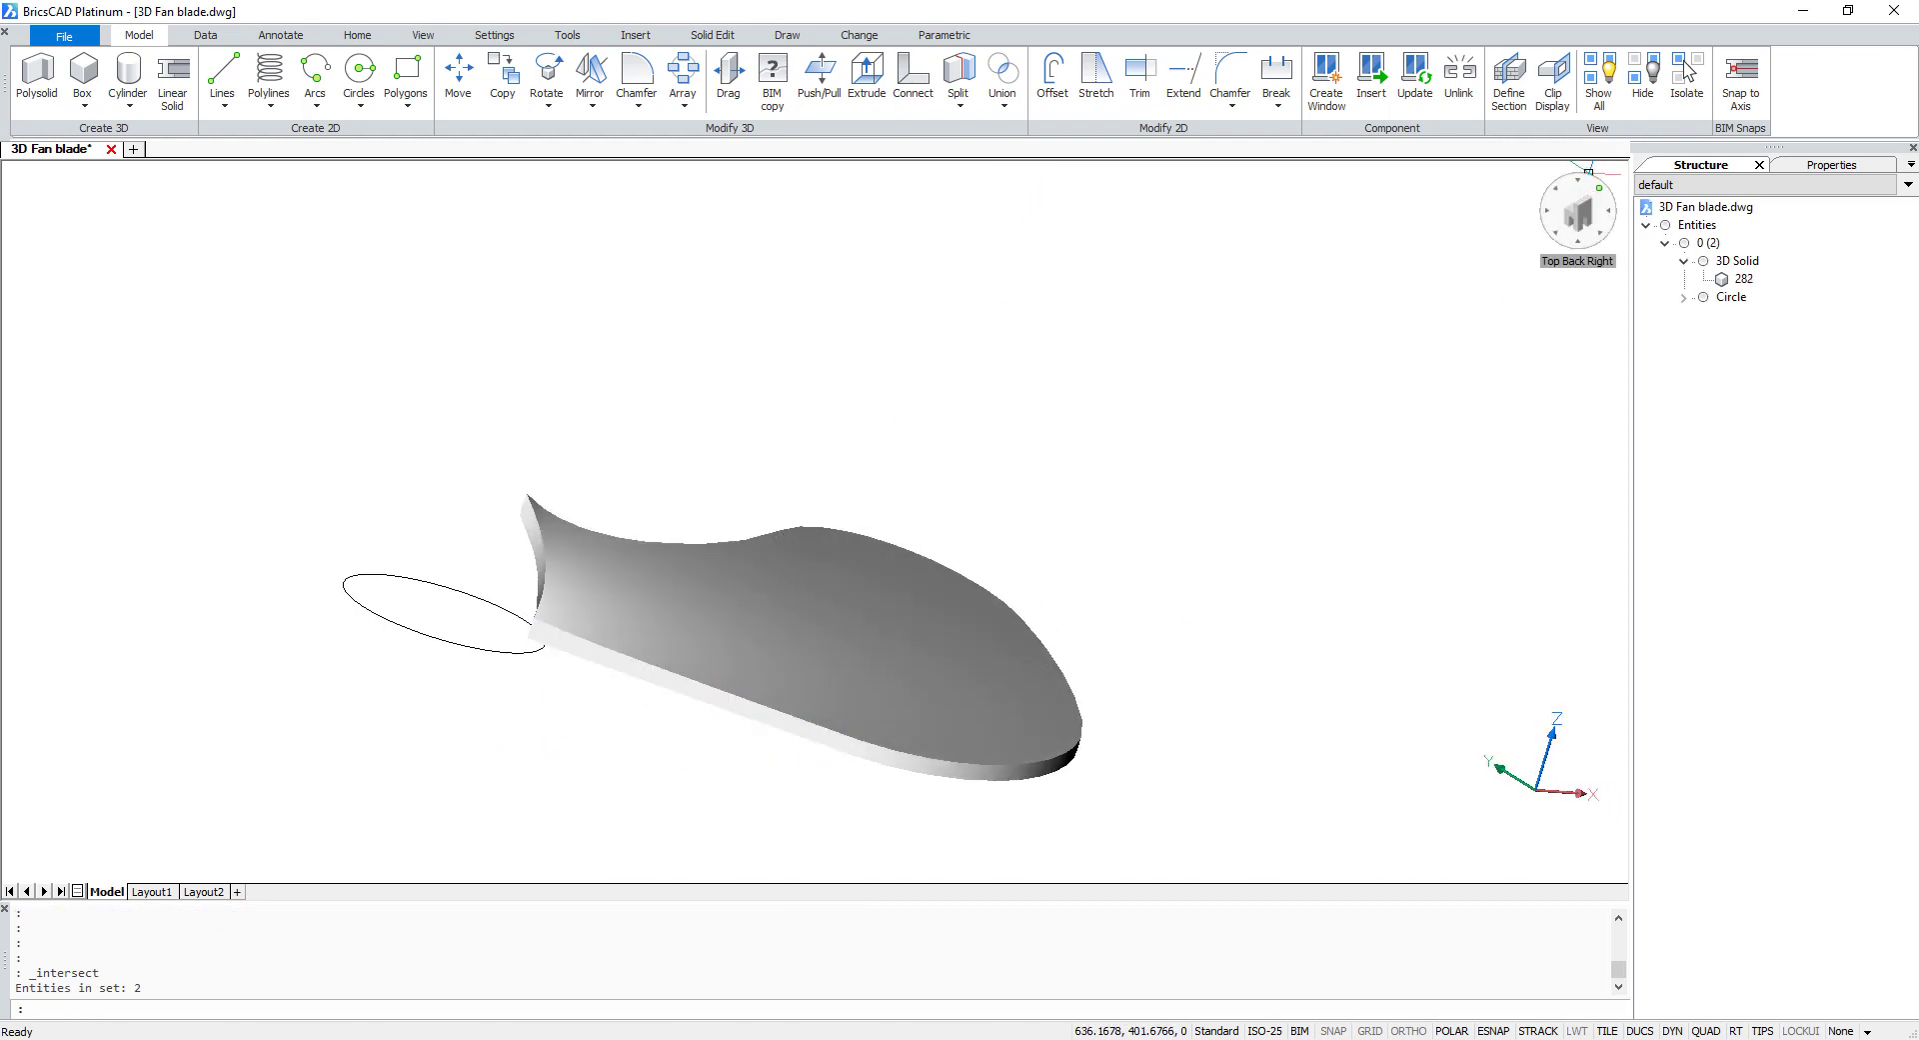
{"action": "left_click", "coordinate": [1589, 170]}
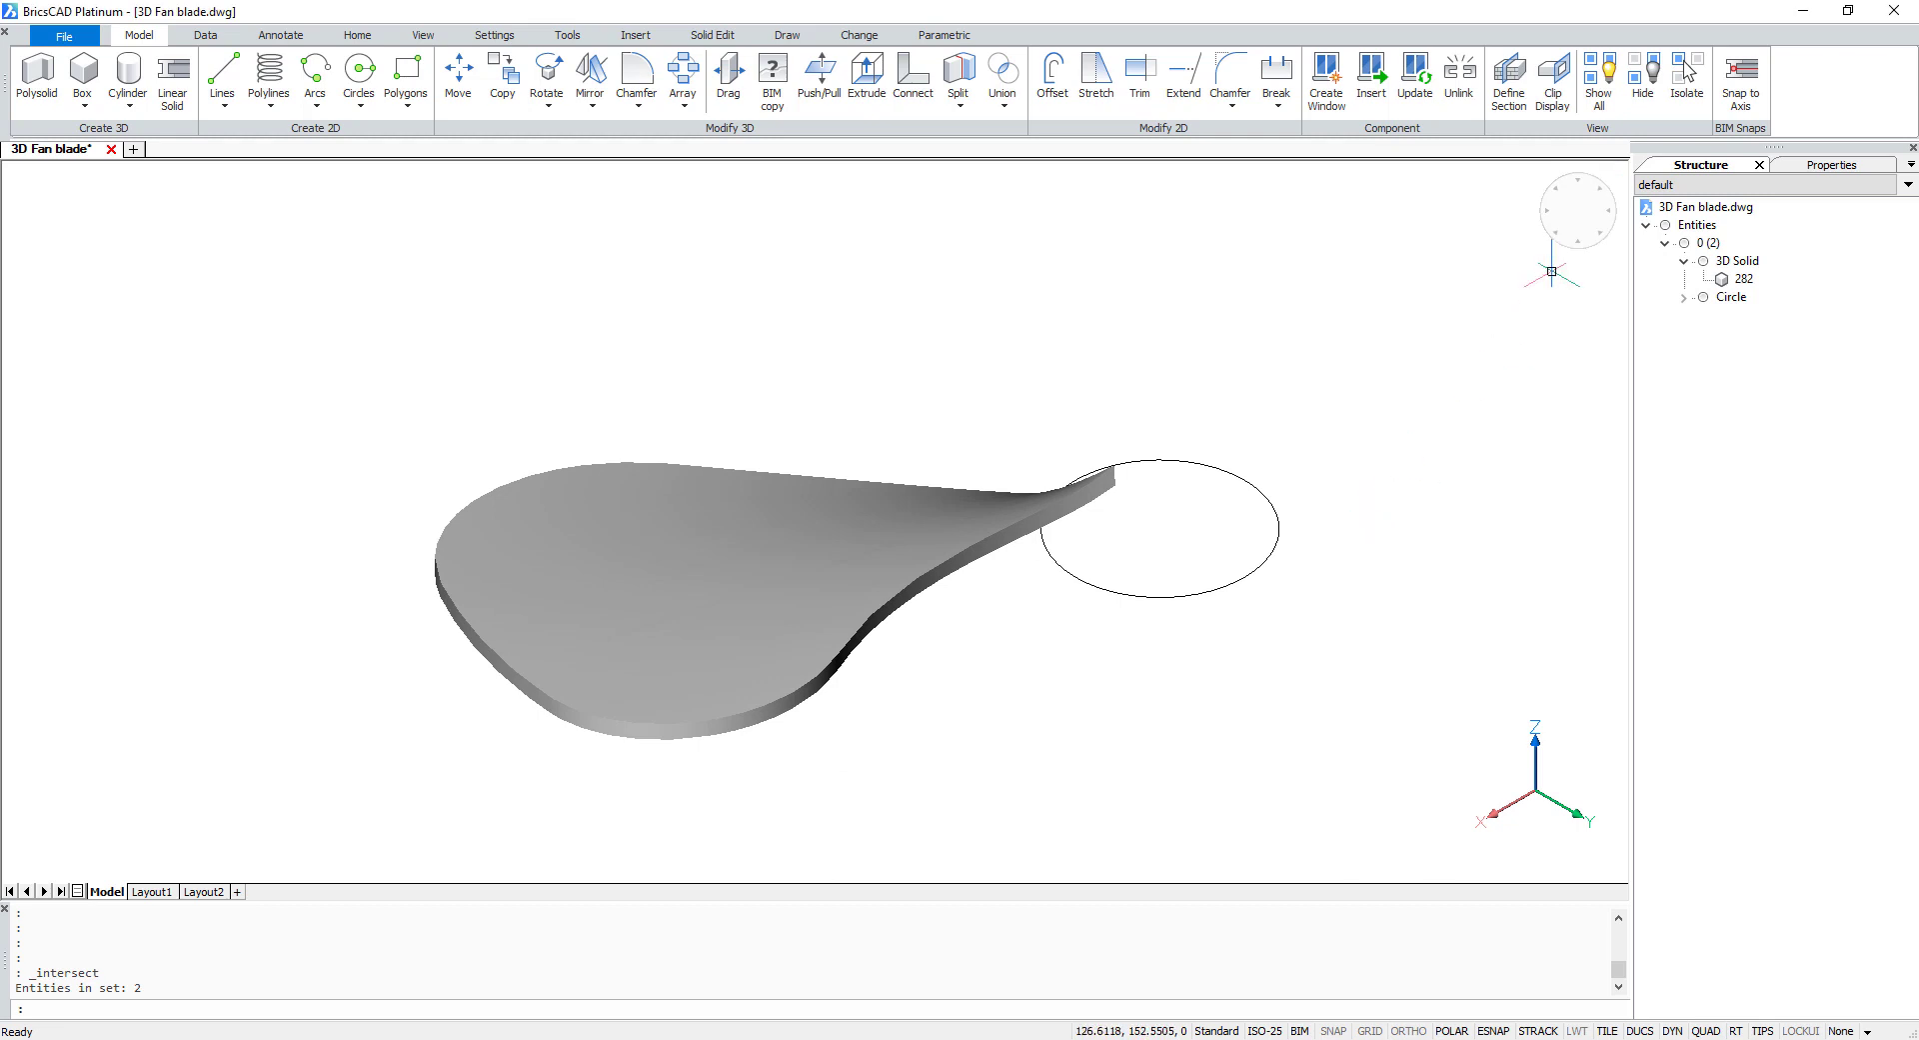
{"action": "left_click", "coordinate": [1577, 214]}
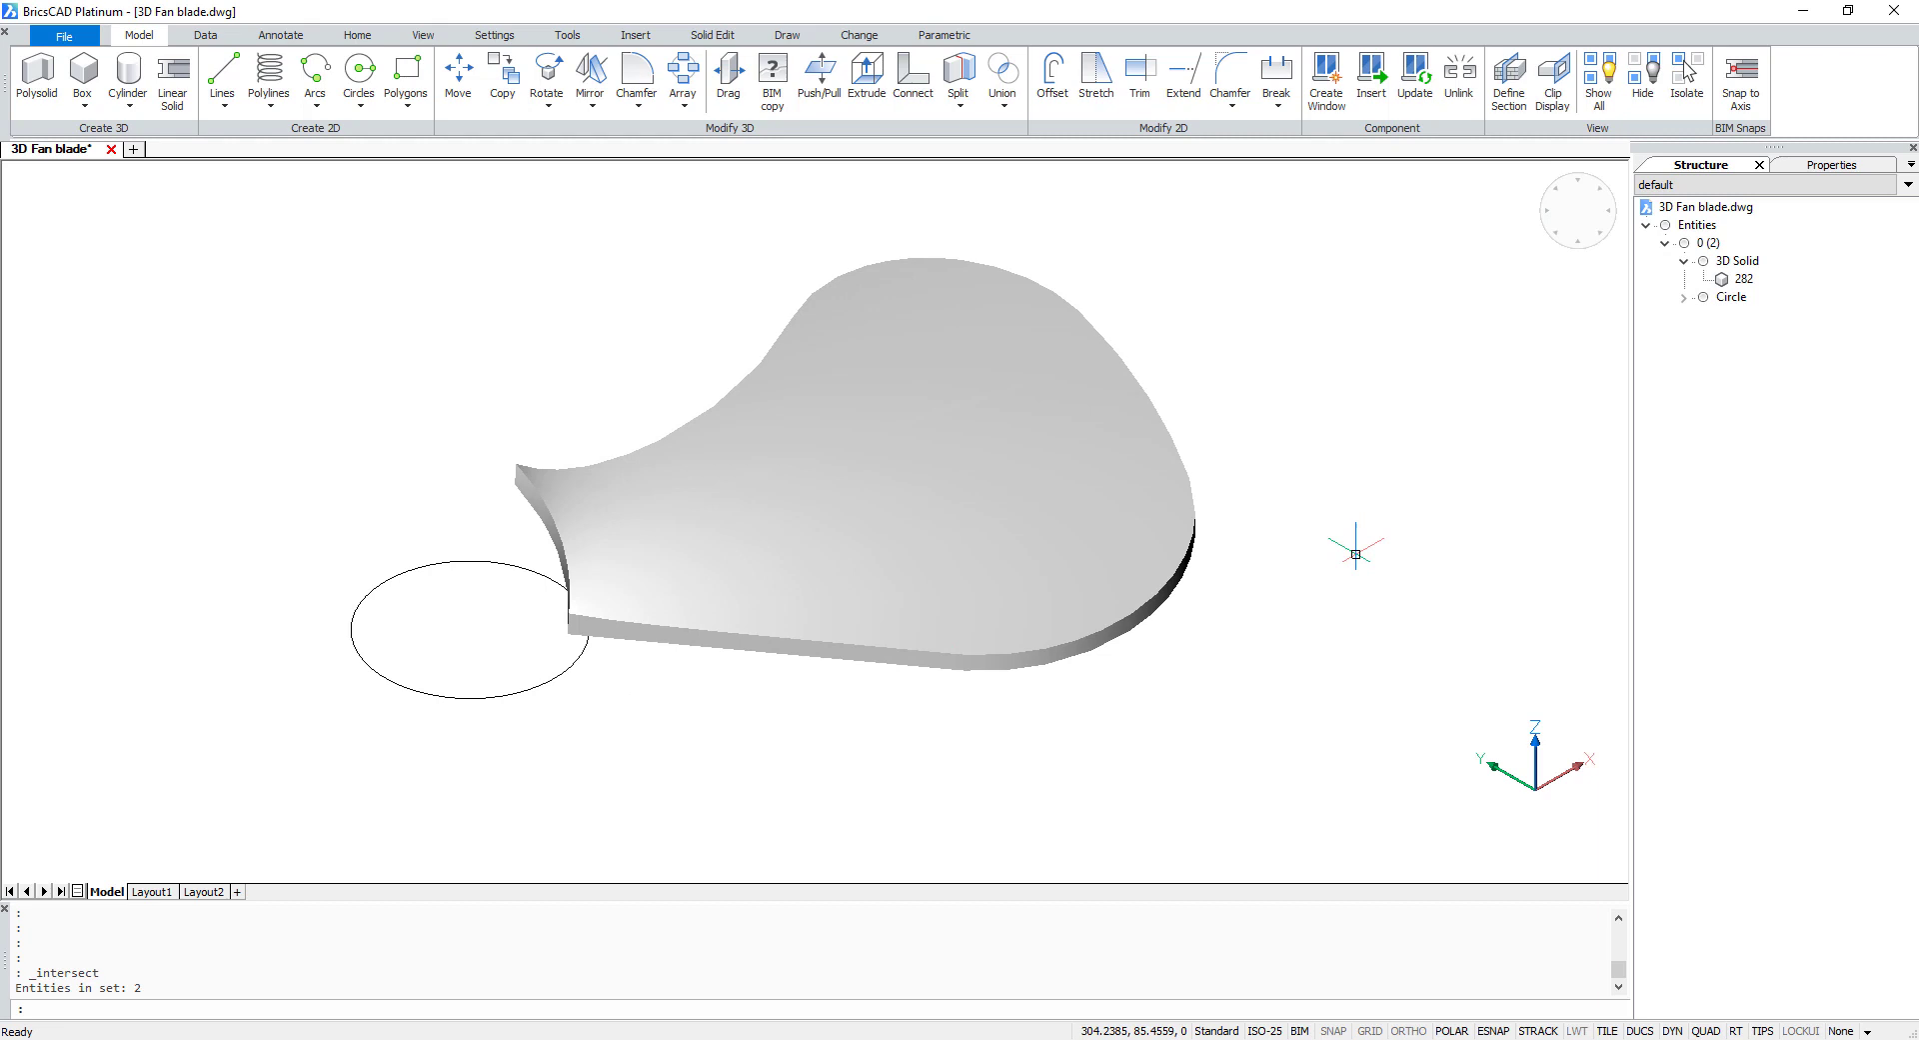
- Fillet the blade's upper front and right curved edges with radius 0.9
{"action": "left_click", "coordinate": [640, 106]}
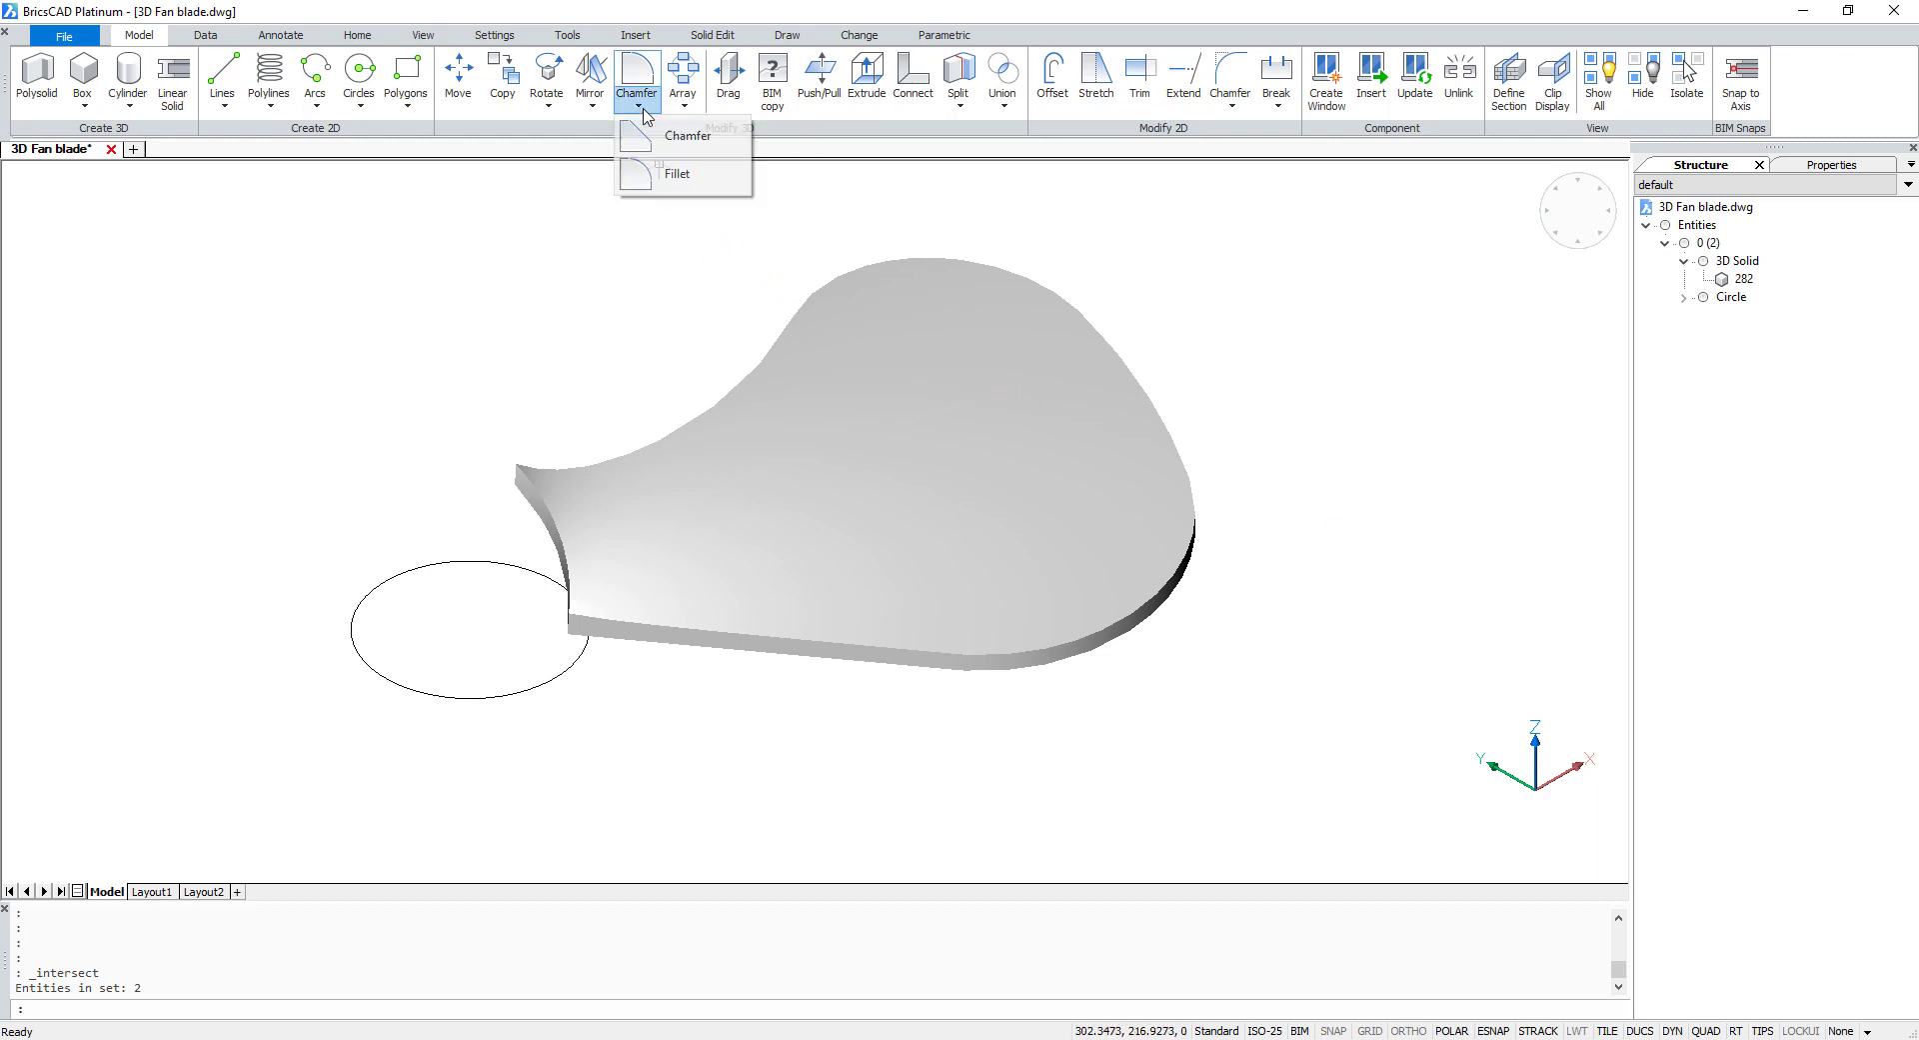
{"action": "left_click", "coordinate": [650, 172]}
{"action": "left_click", "coordinate": [836, 642]}
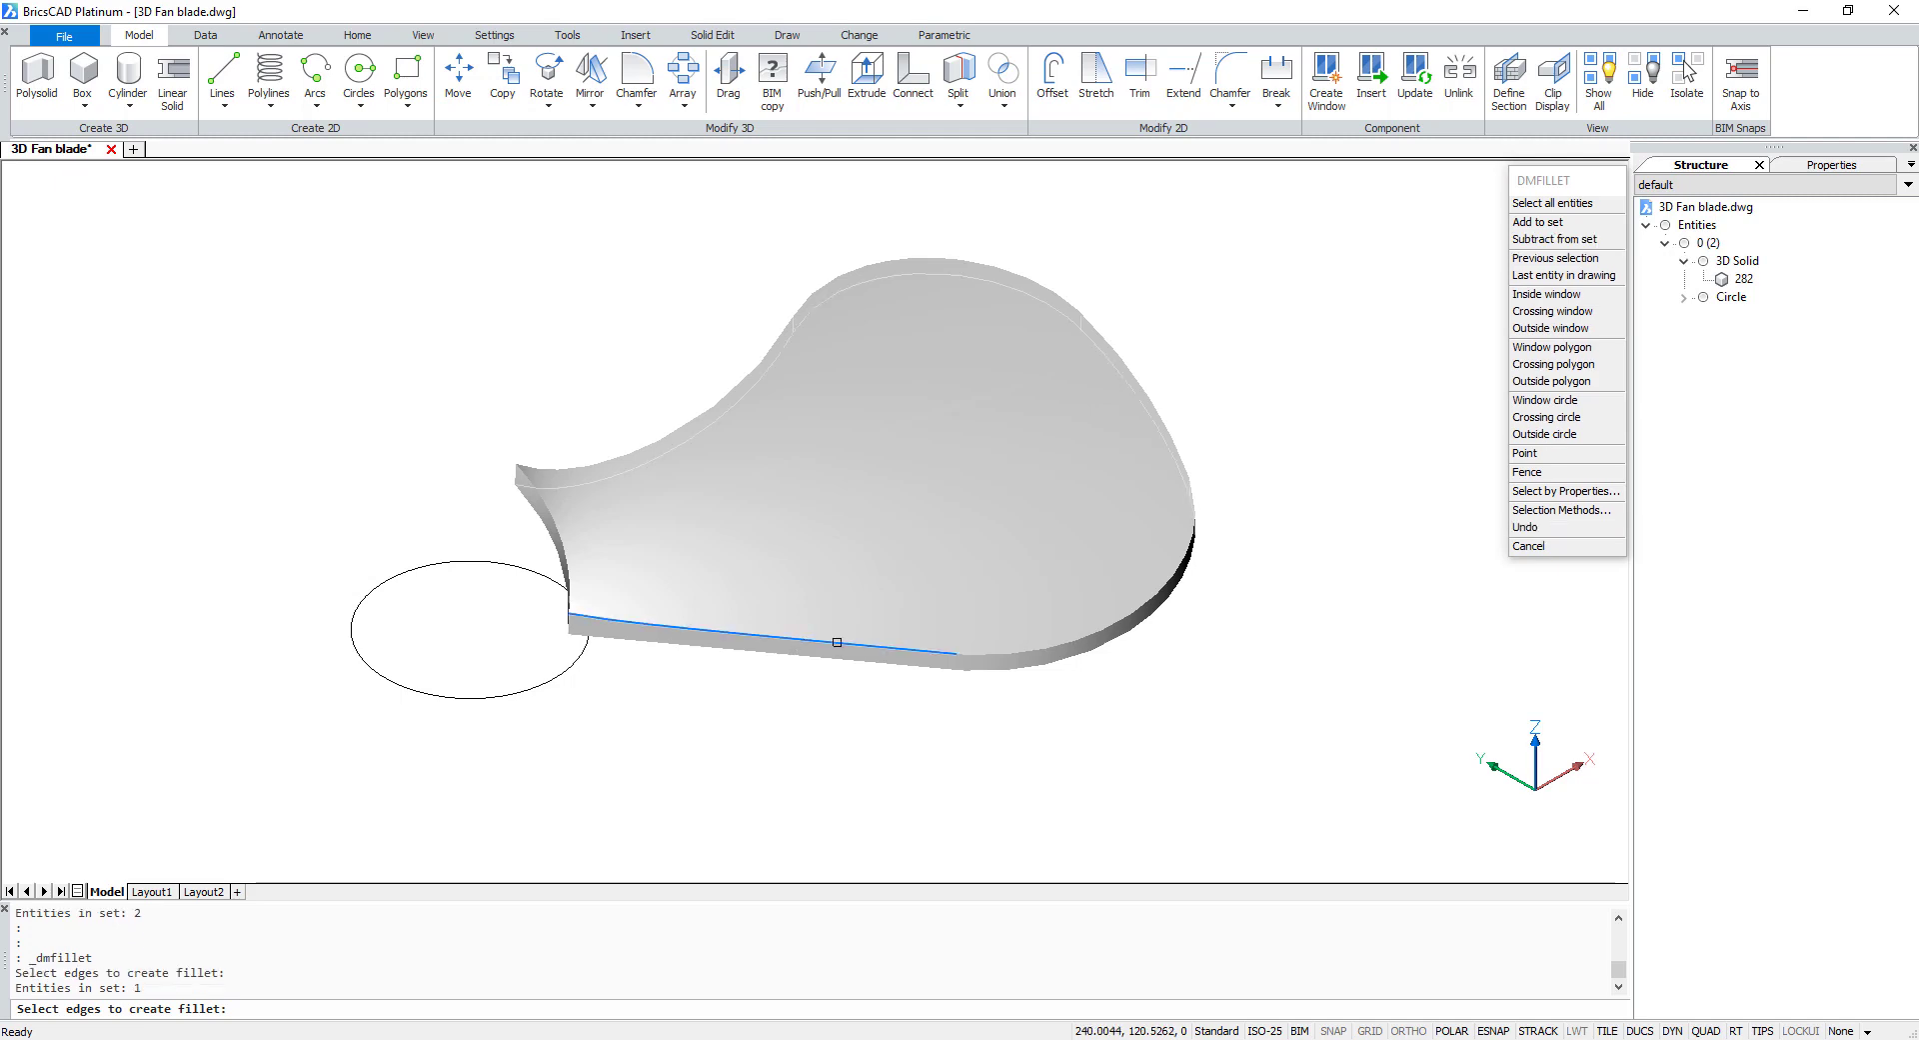
{"action": "left_click", "coordinate": [1044, 646]}
{"action": "left_click", "coordinate": [1180, 444]}
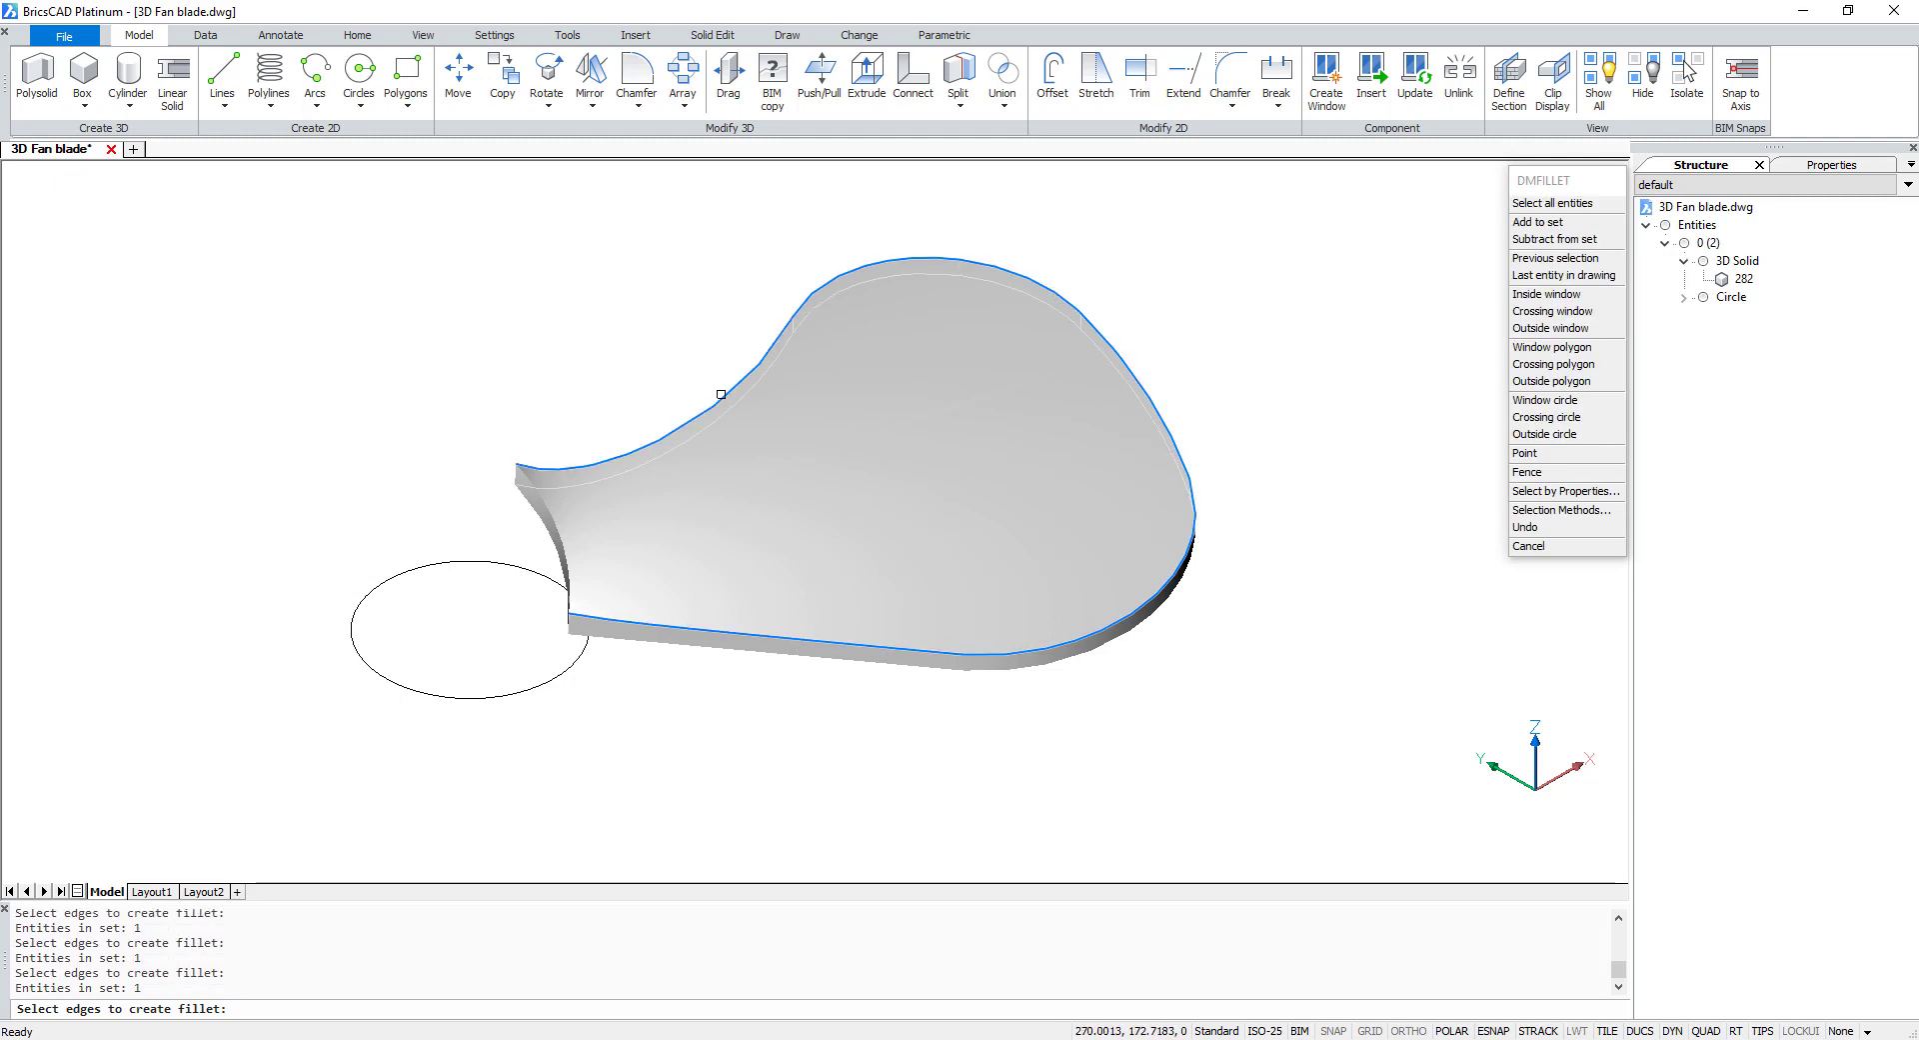
{"action": "key", "text": "Return"}
{"action": "type", "text": "0.9"}
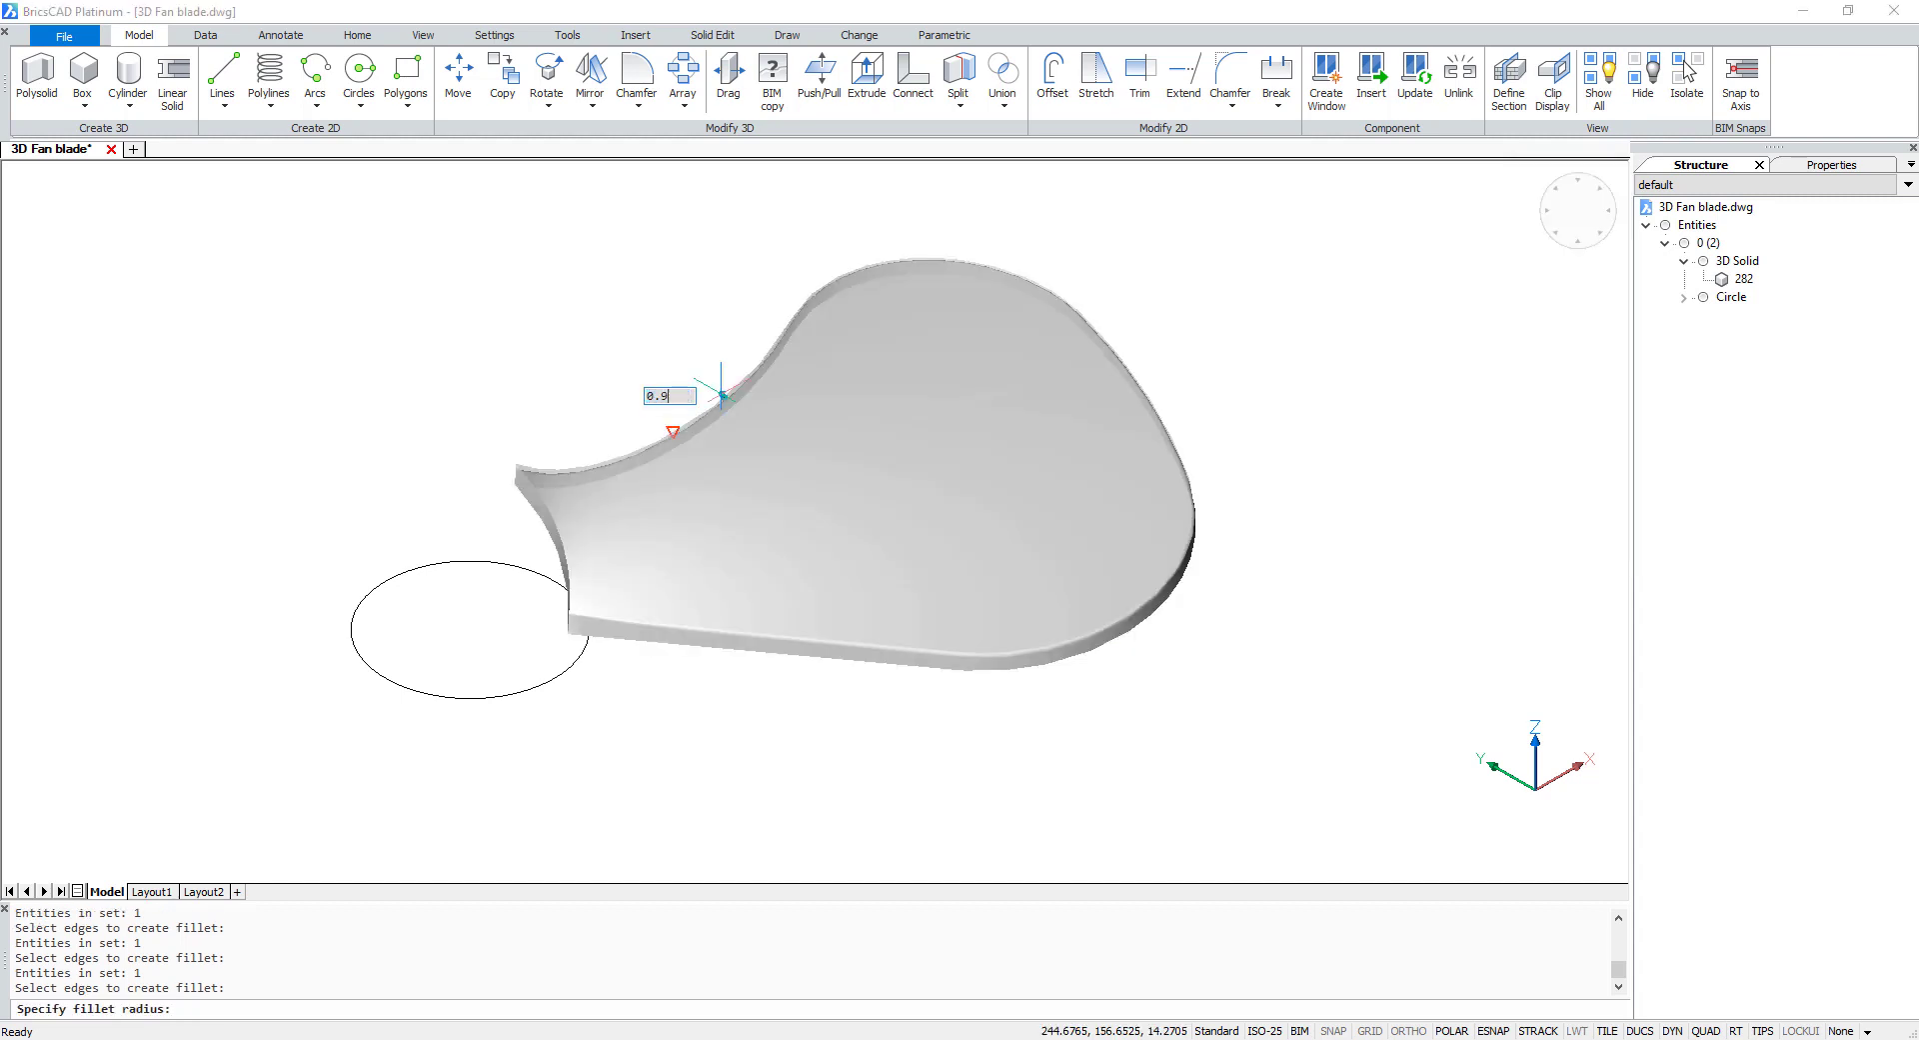
{"action": "key", "text": "Return"}
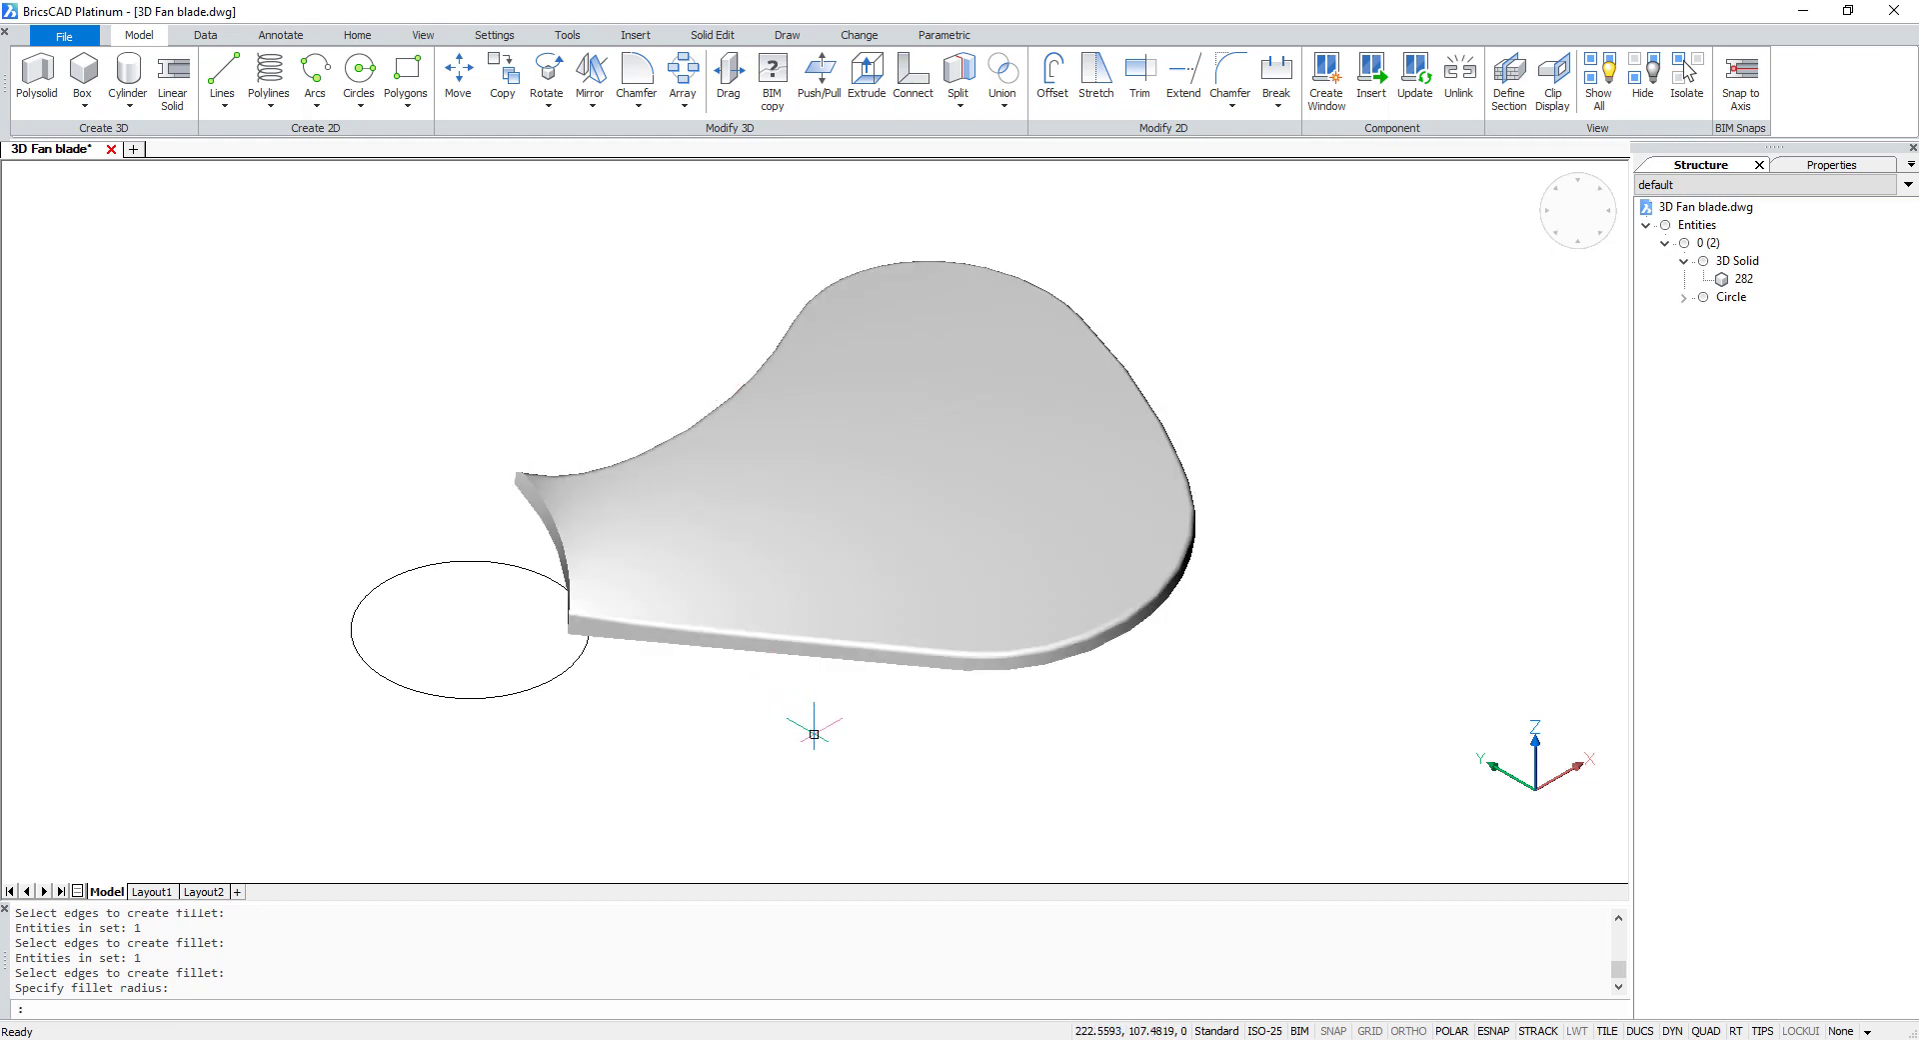
{"action": "middle_click_drag", "start_coordinate": [834, 750], "coordinate": [832, 730], "text": "shift"}
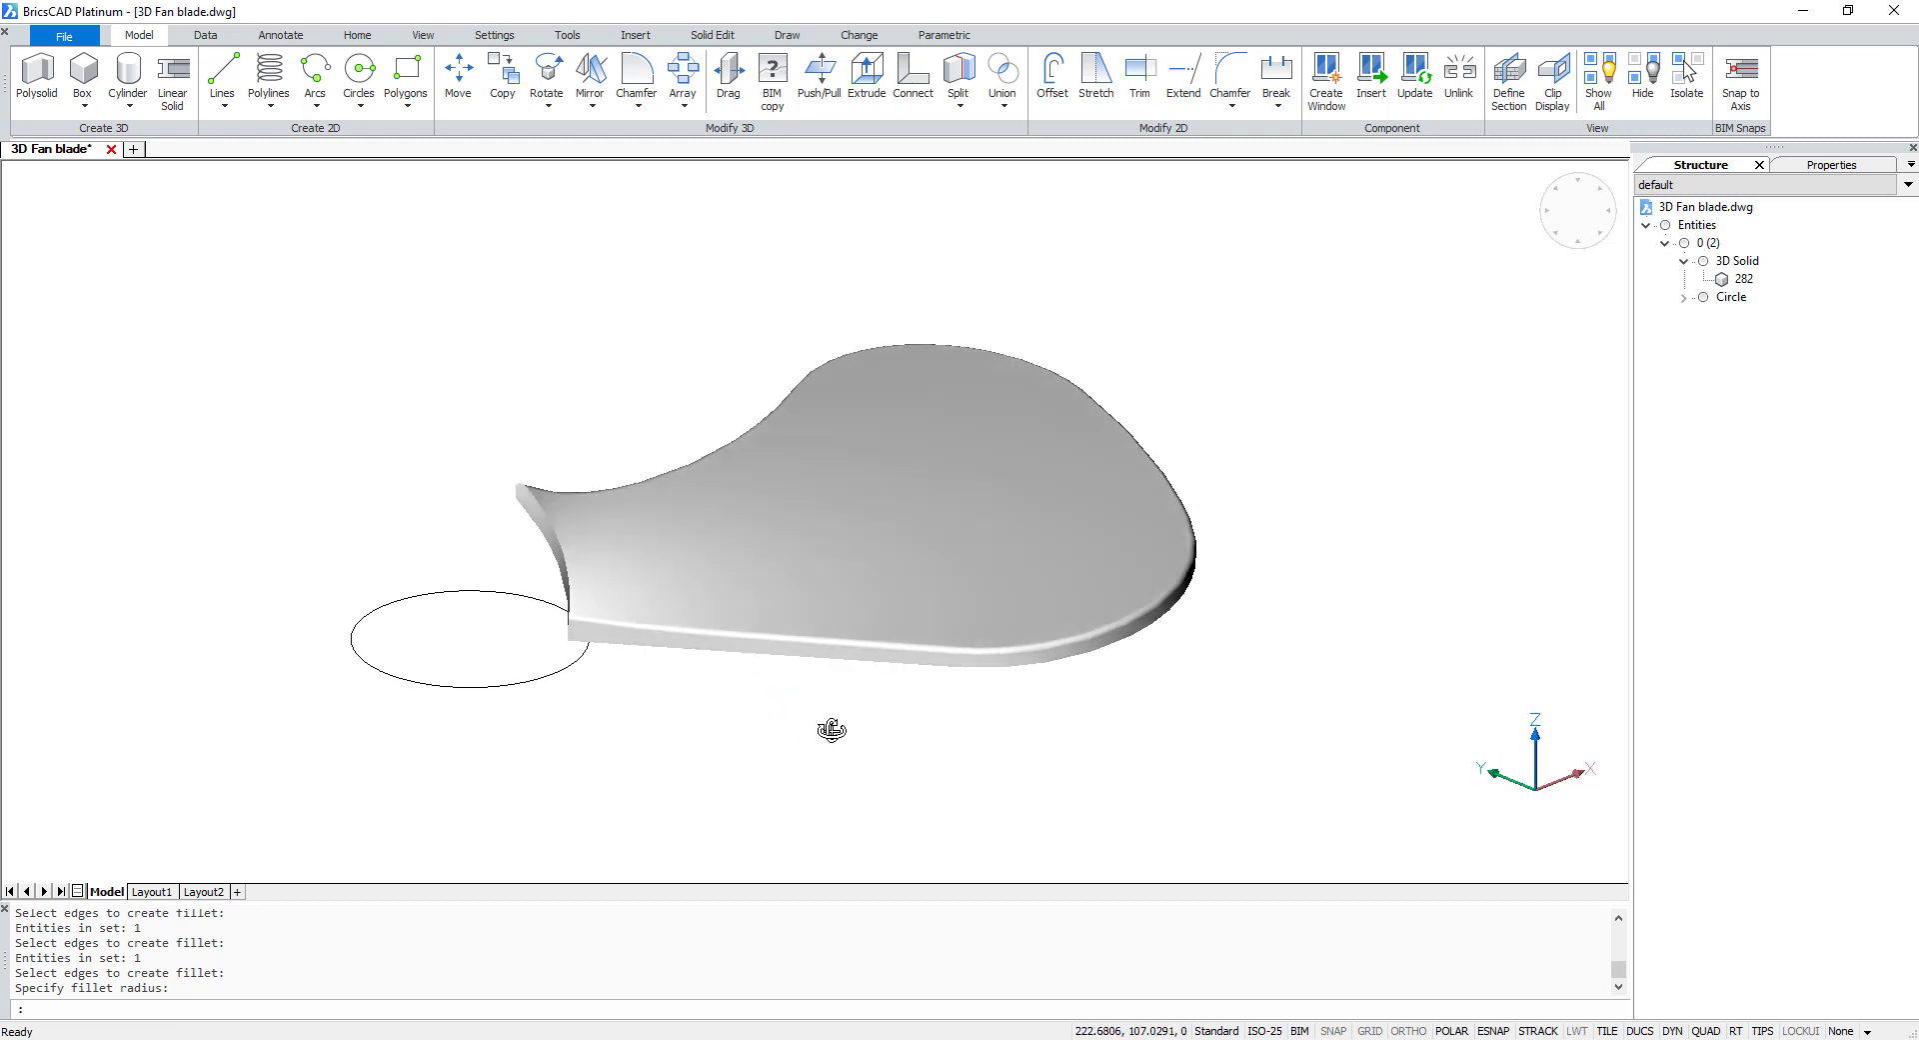
- Fillet the blade's lower front and right curved edges with radius 0.9
{"action": "left_click", "coordinate": [639, 104]}
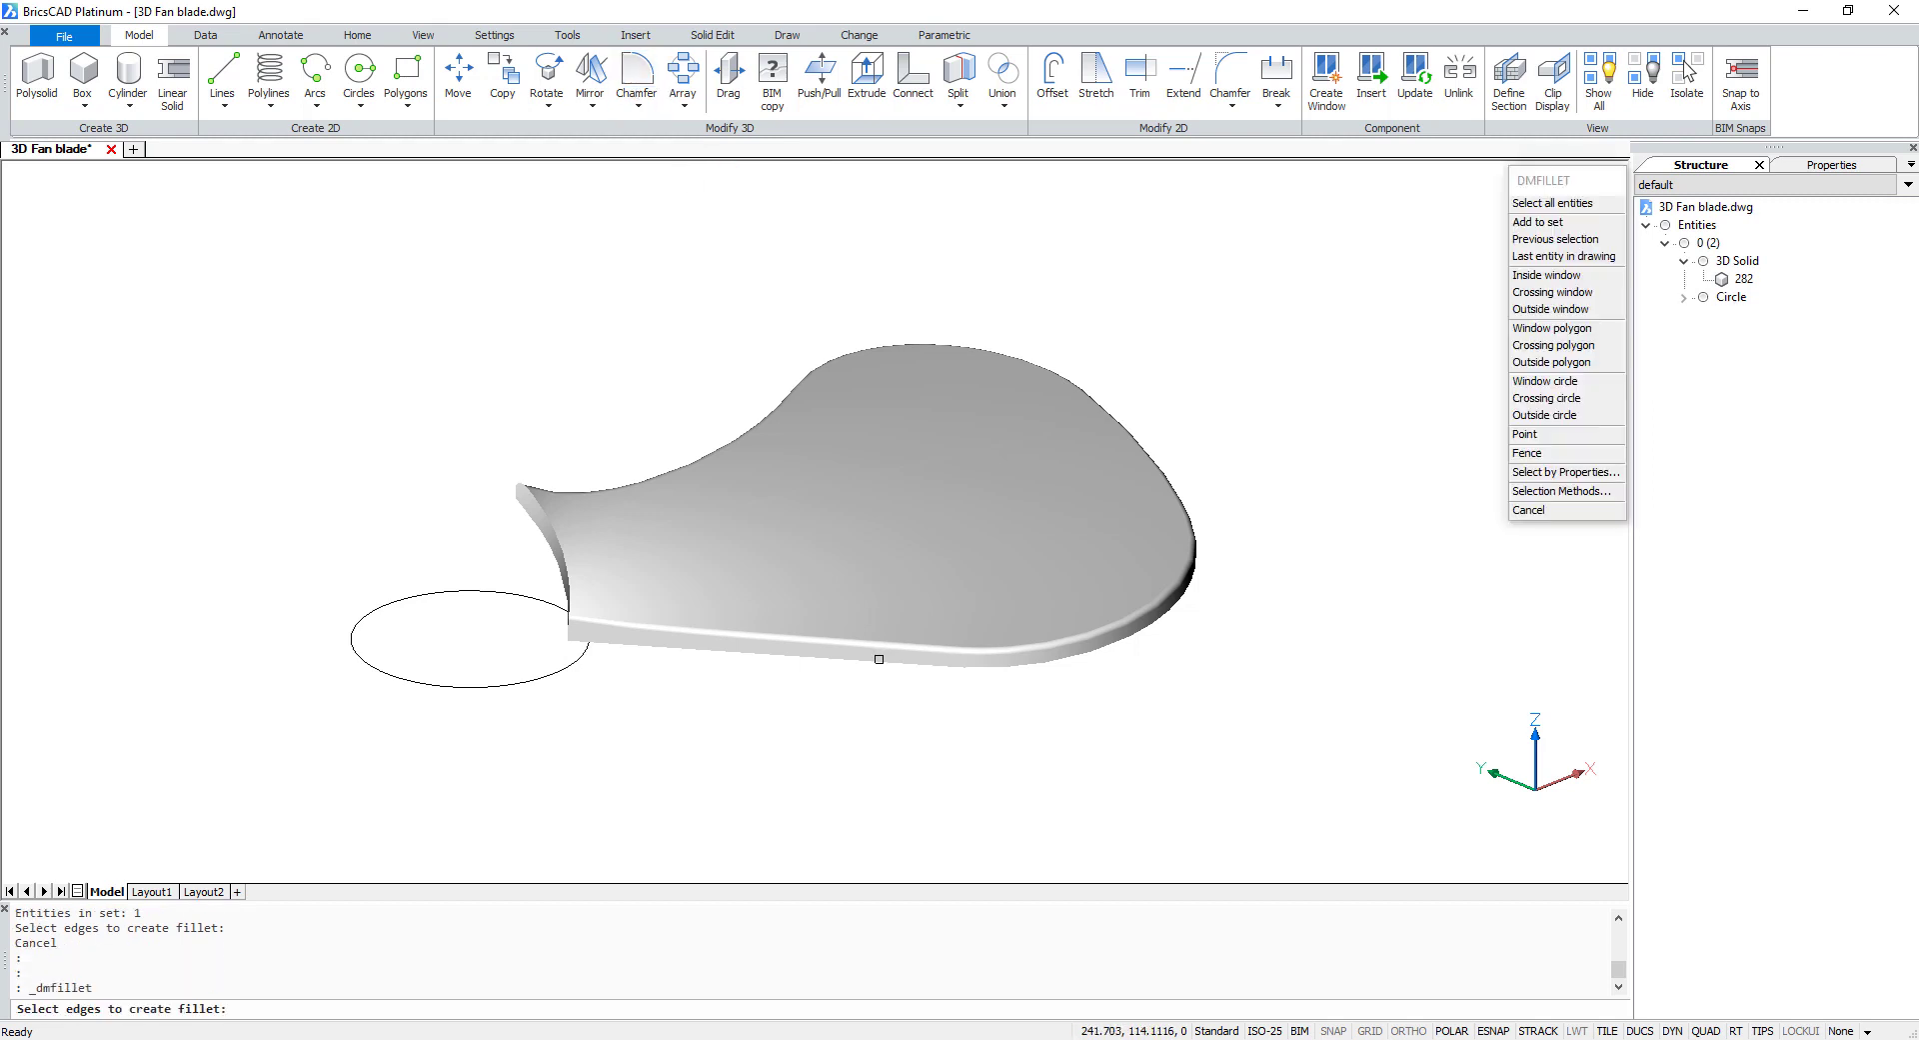
{"action": "left_click", "coordinate": [918, 667]}
{"action": "left_click", "coordinate": [1035, 664]}
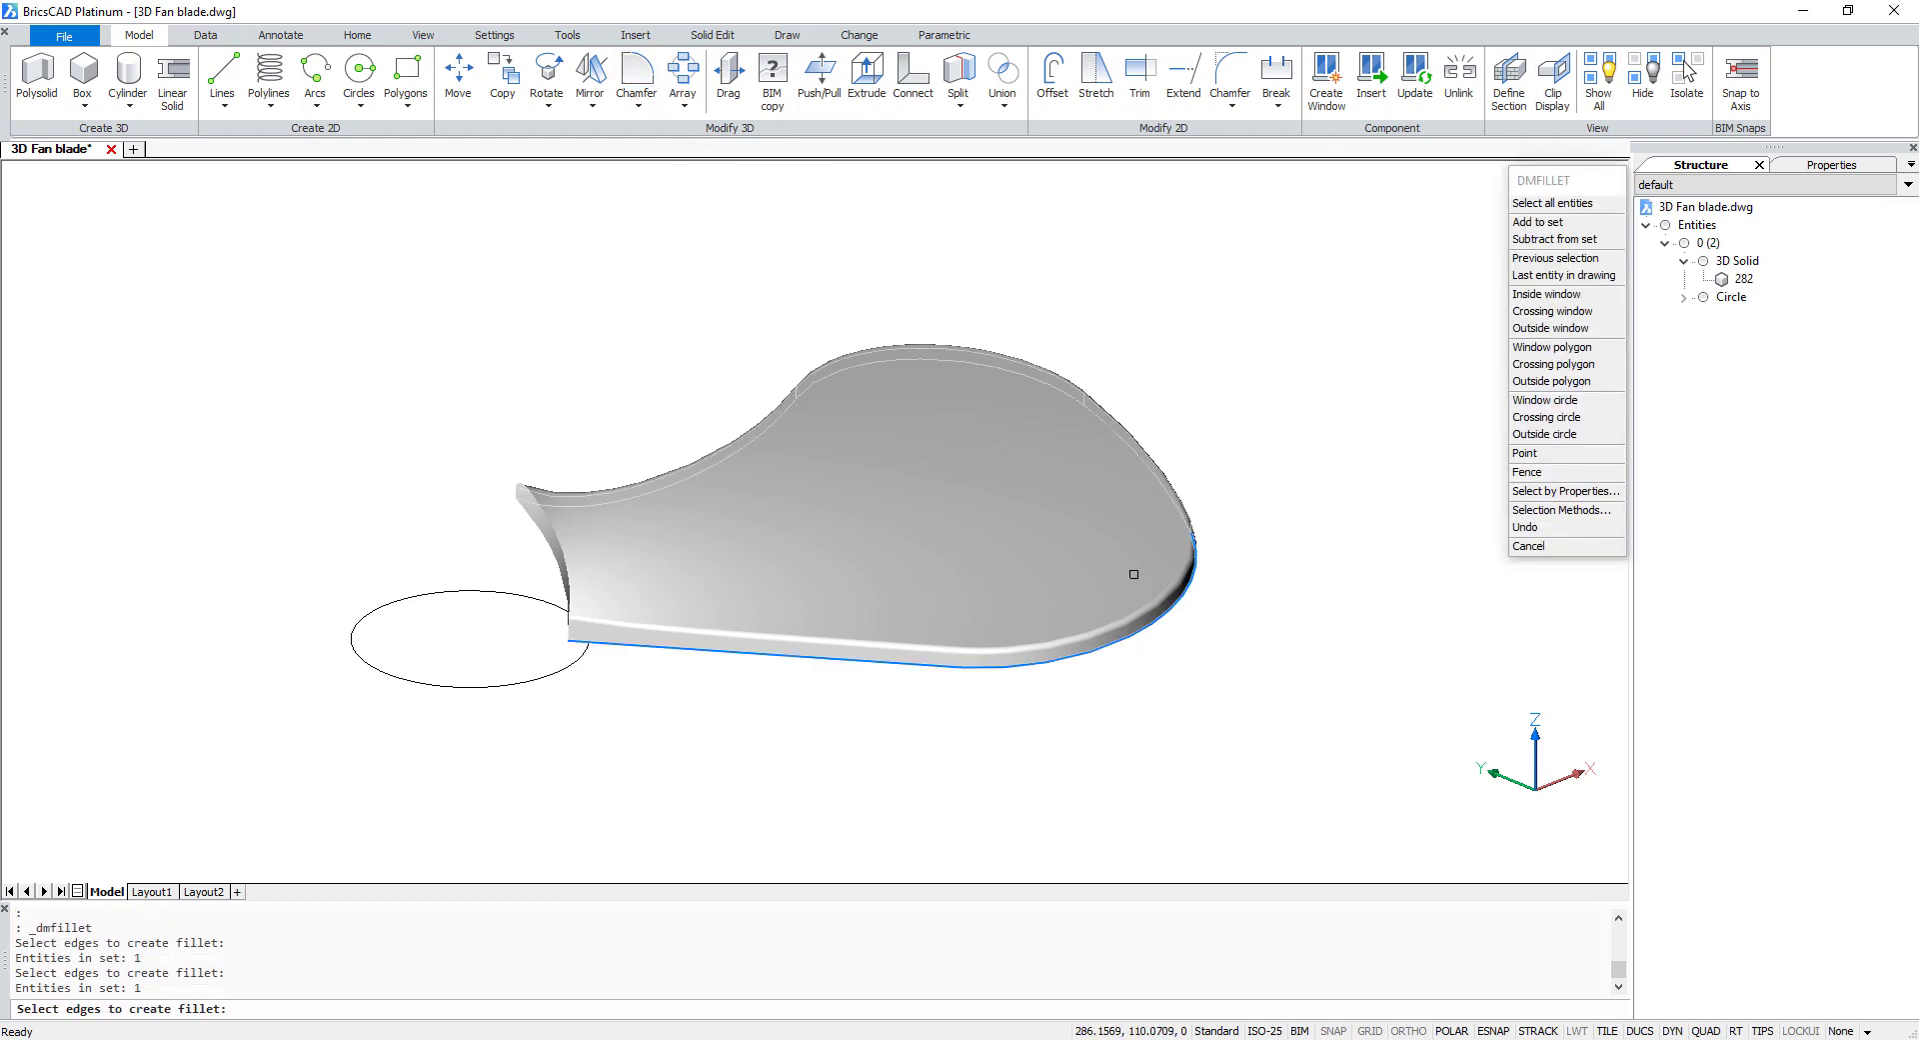
{"action": "left_click", "coordinate": [1094, 421]}
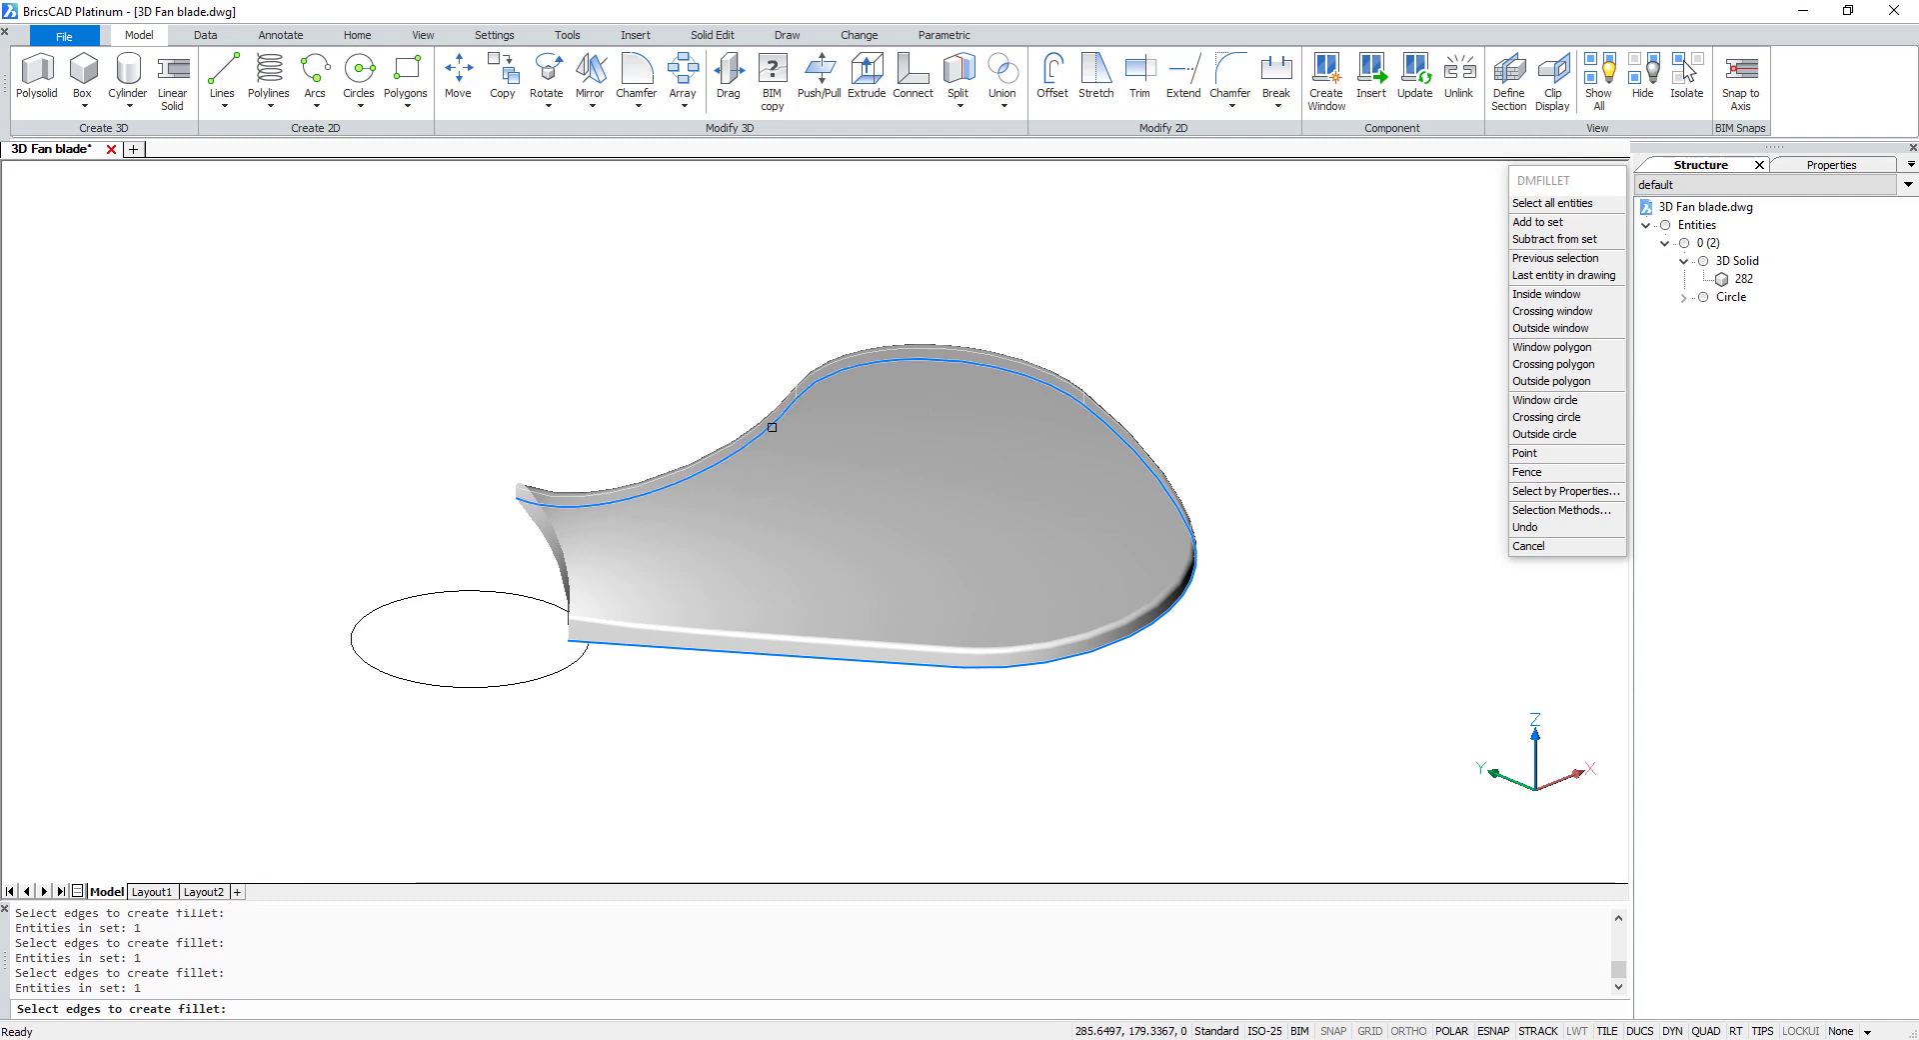
{"action": "key", "text": "Return"}
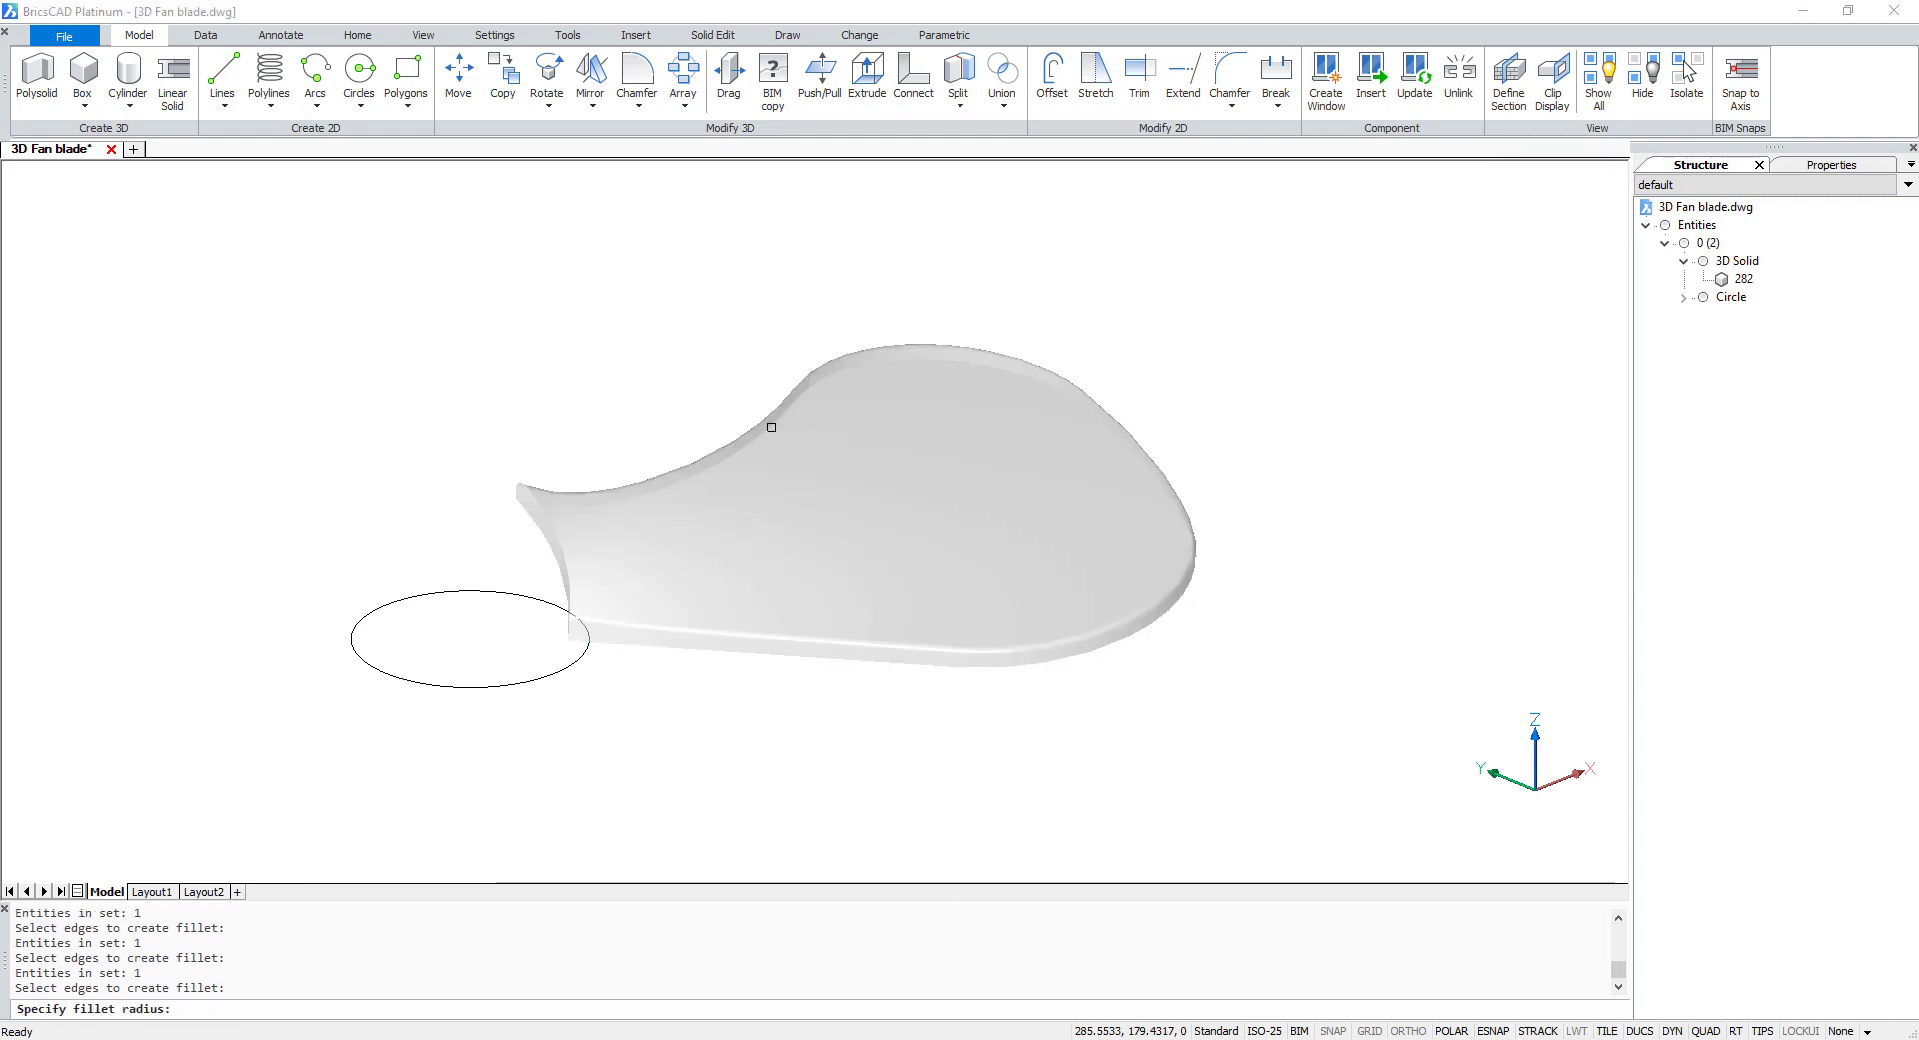
{"action": "type", "text": "0.9"}
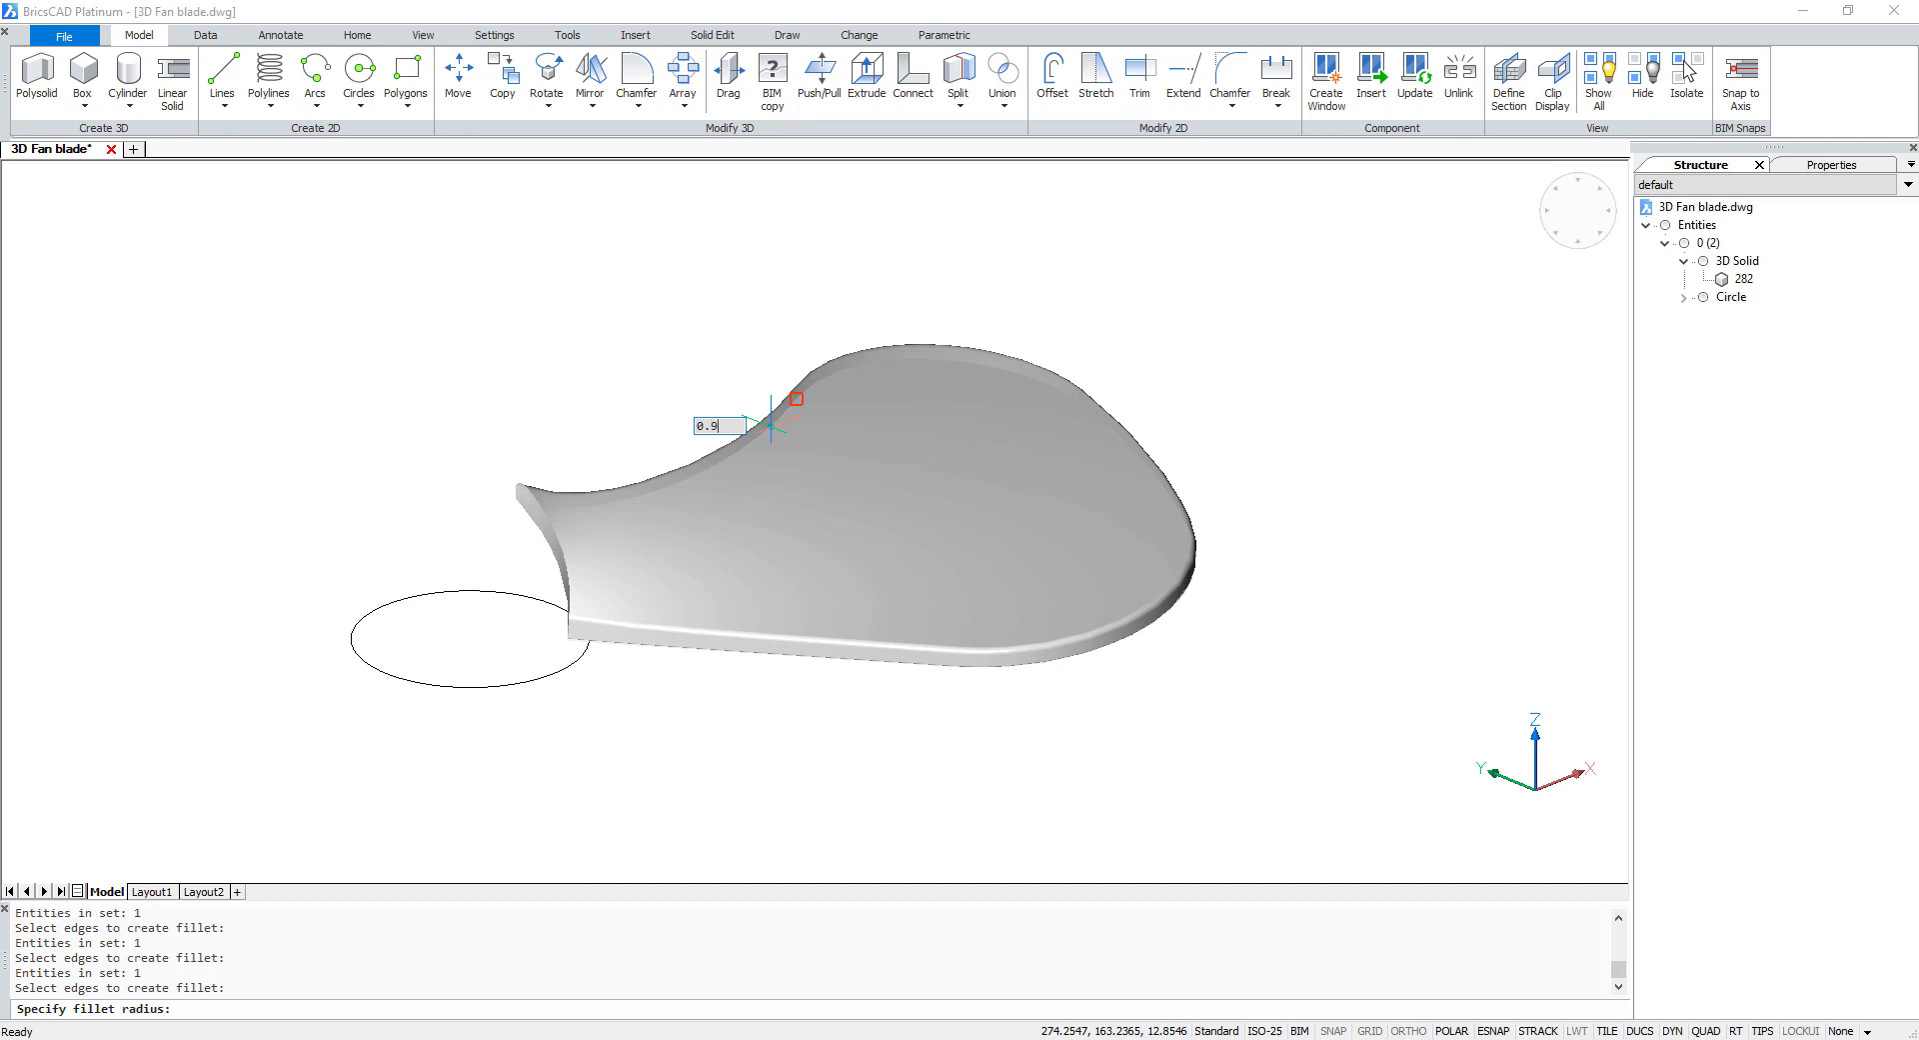
{"action": "key", "text": "Return"}
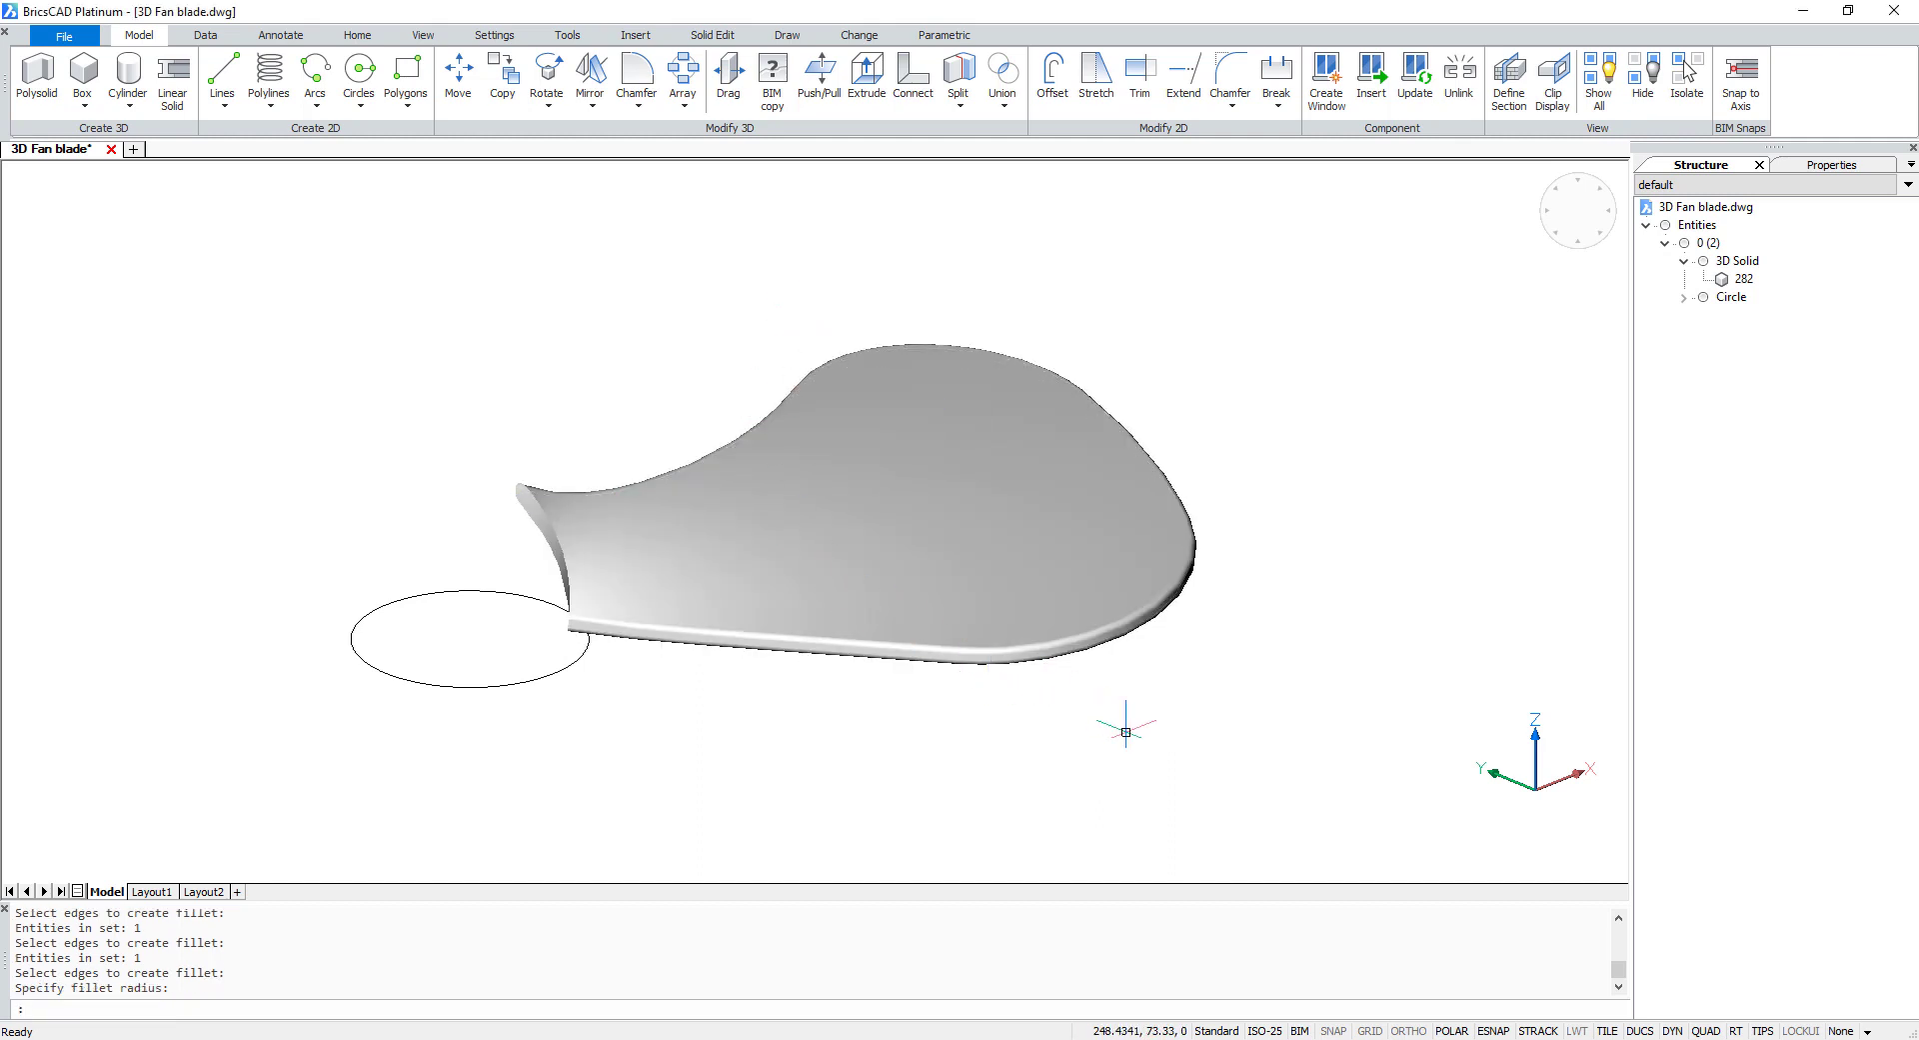
{"action": "mouse_move", "coordinate": [1126, 732]}
{"action": "middle_mouse_down", "text": "shift"}
{"action": "mouse_move", "coordinate": [1151, 741]}
{"action": "mouse_move", "coordinate": [1149, 766]}
{"action": "middle_mouse_up", "text": "shift"}
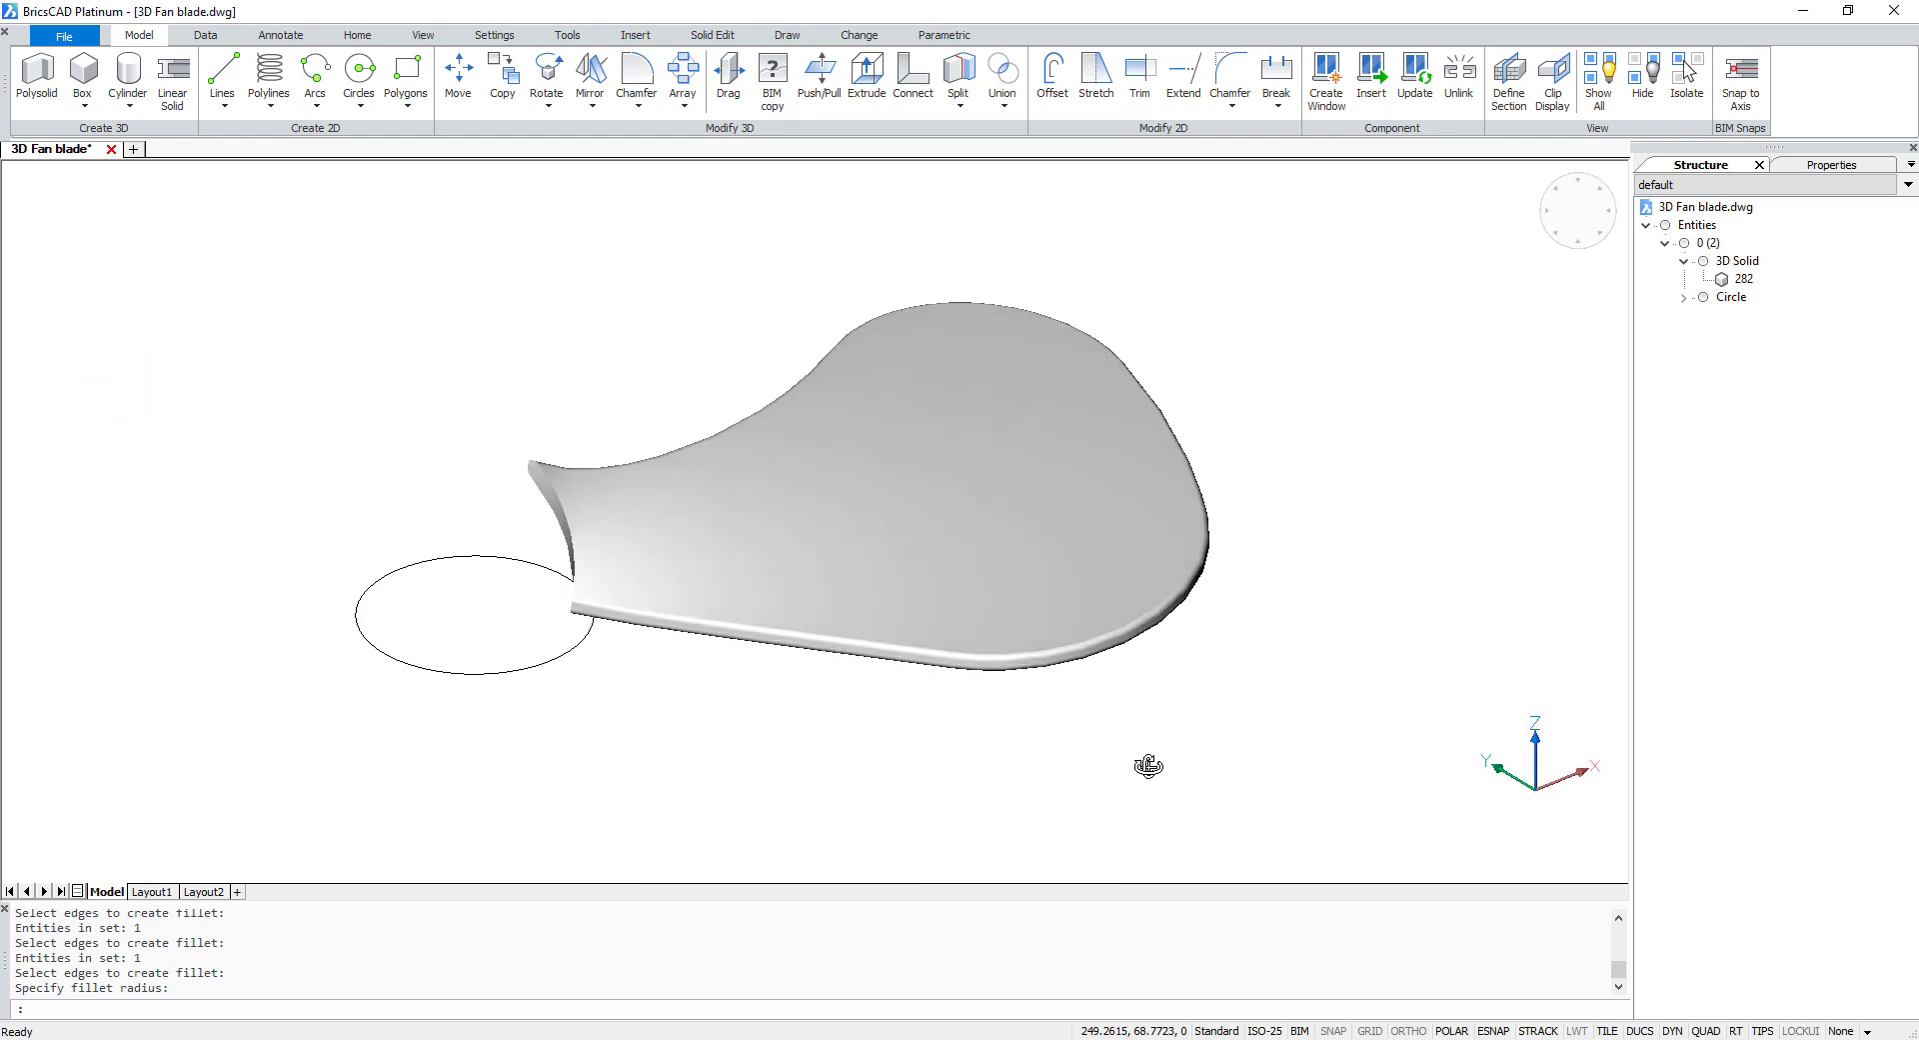
- Polar-array the filleted blade into 5 items around the hub circle's centre
{"action": "left_click", "coordinate": [1047, 507]}
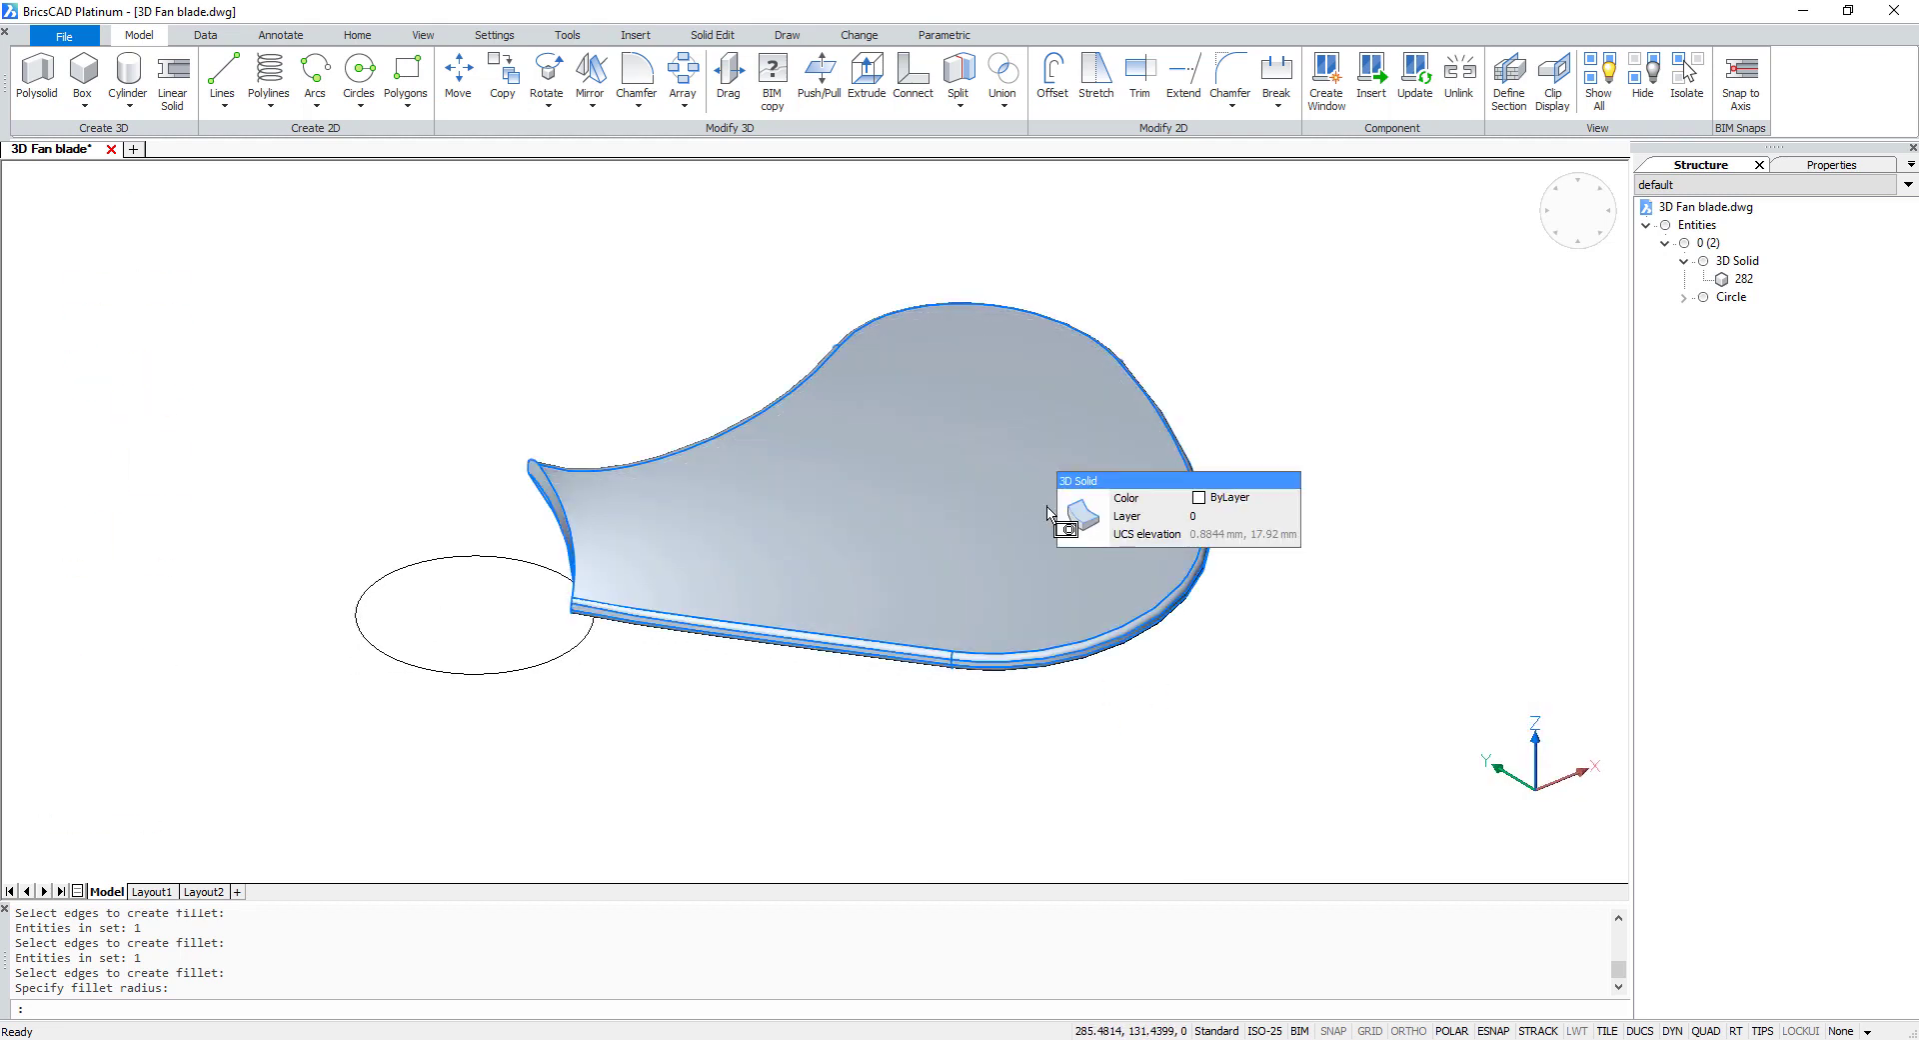
{"action": "left_click", "coordinate": [683, 68]}
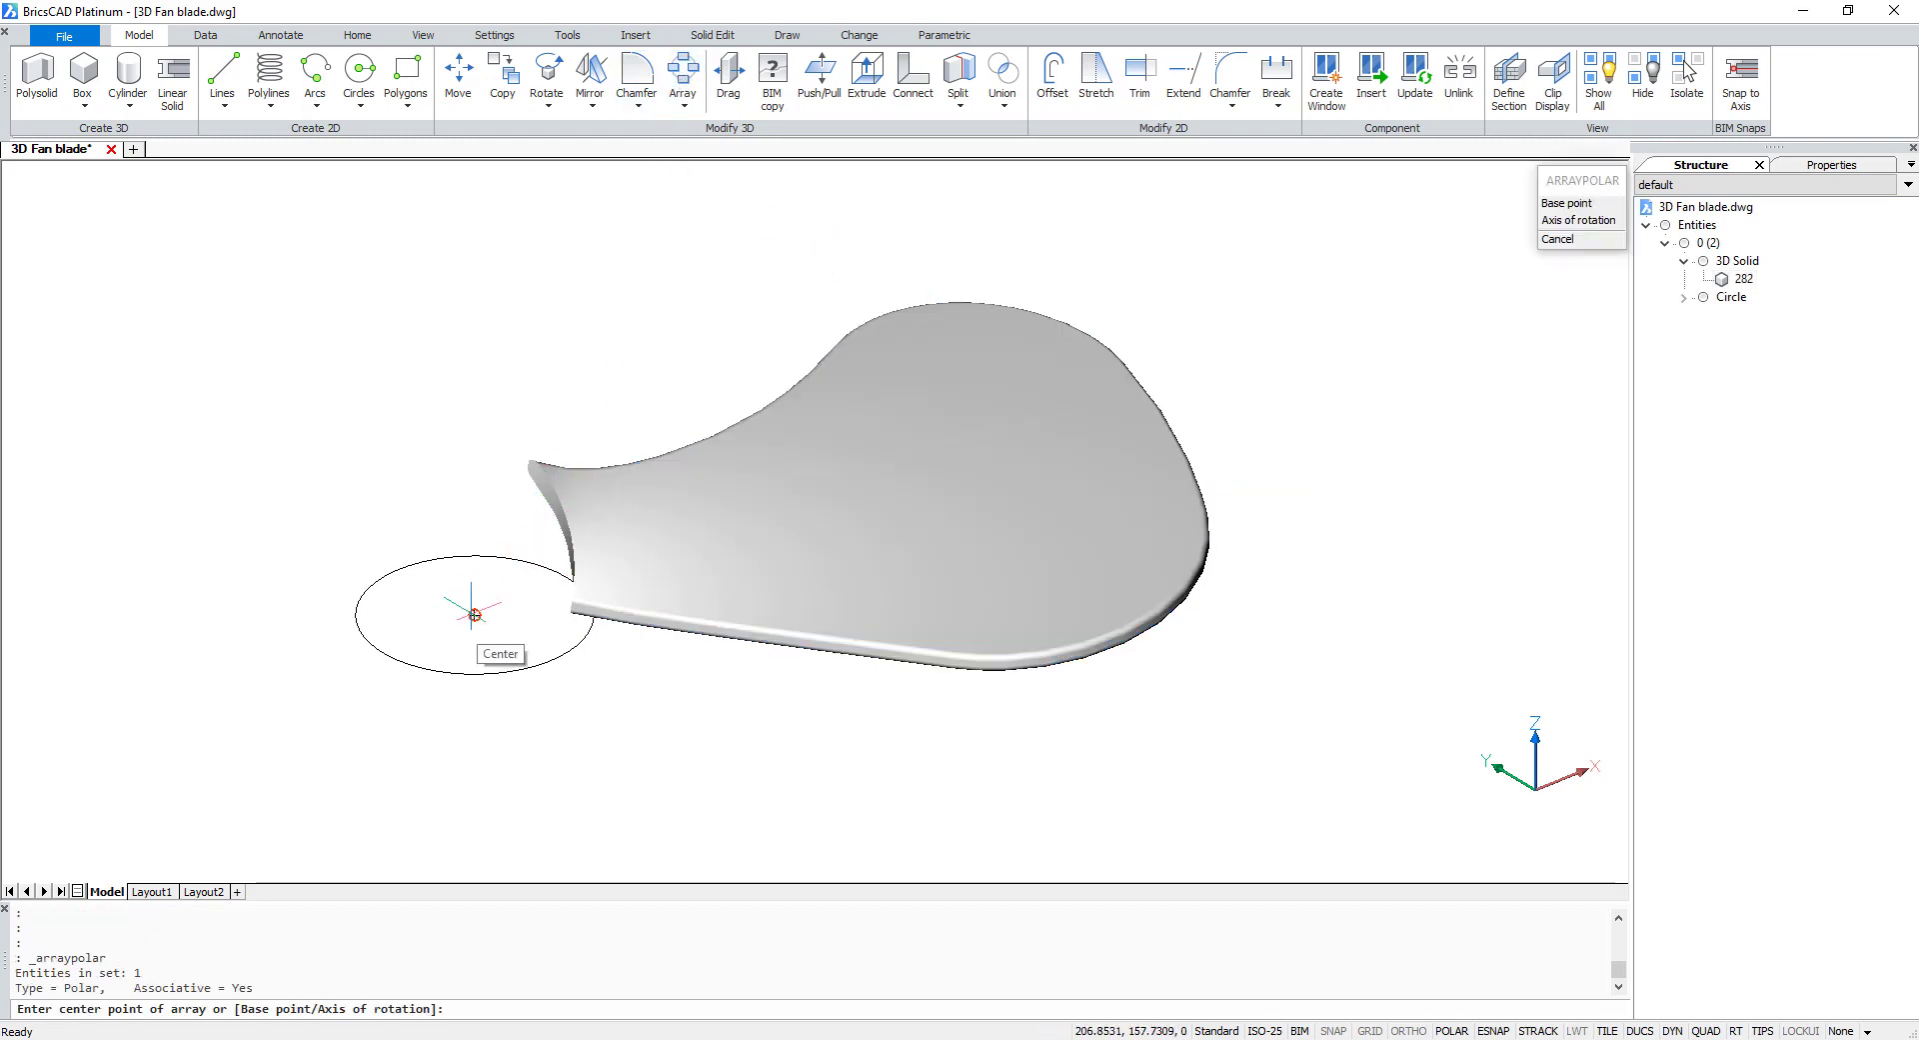
{"action": "left_click", "coordinate": [470, 607]}
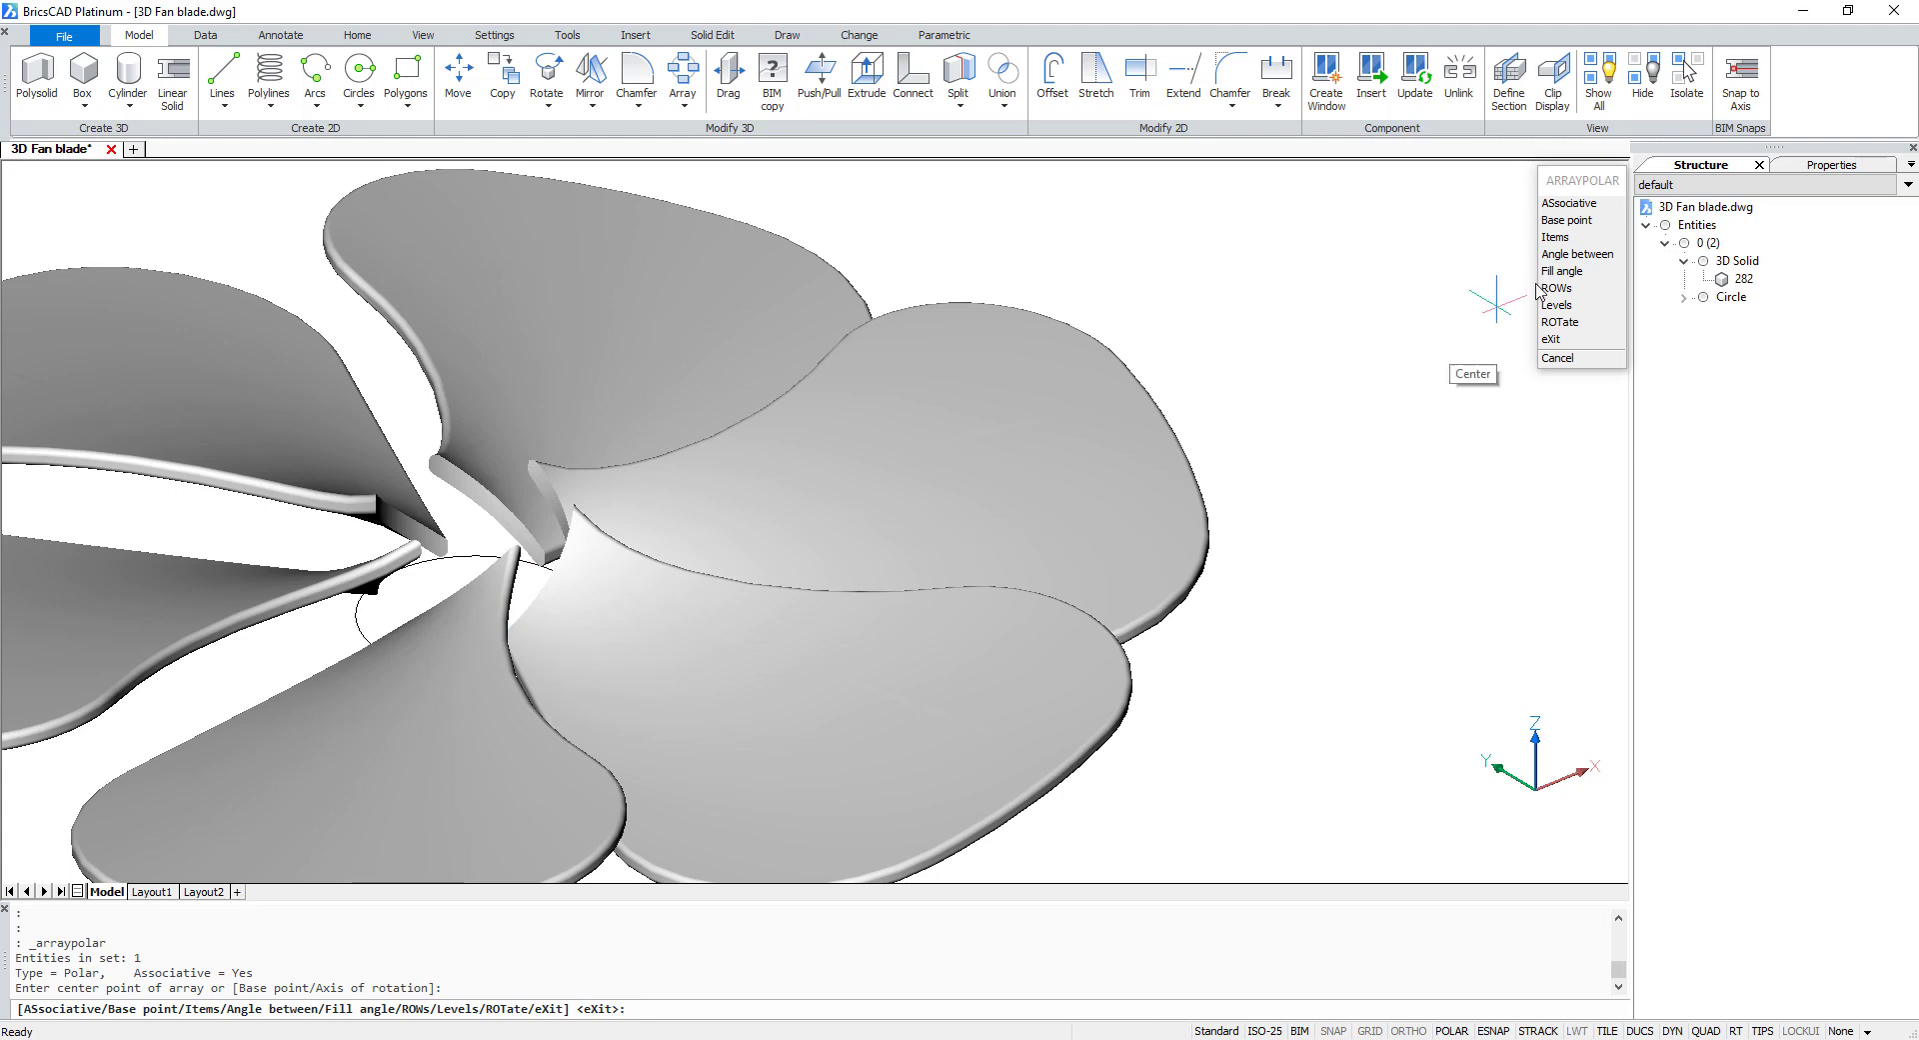
{"action": "left_click", "coordinate": [1587, 240]}
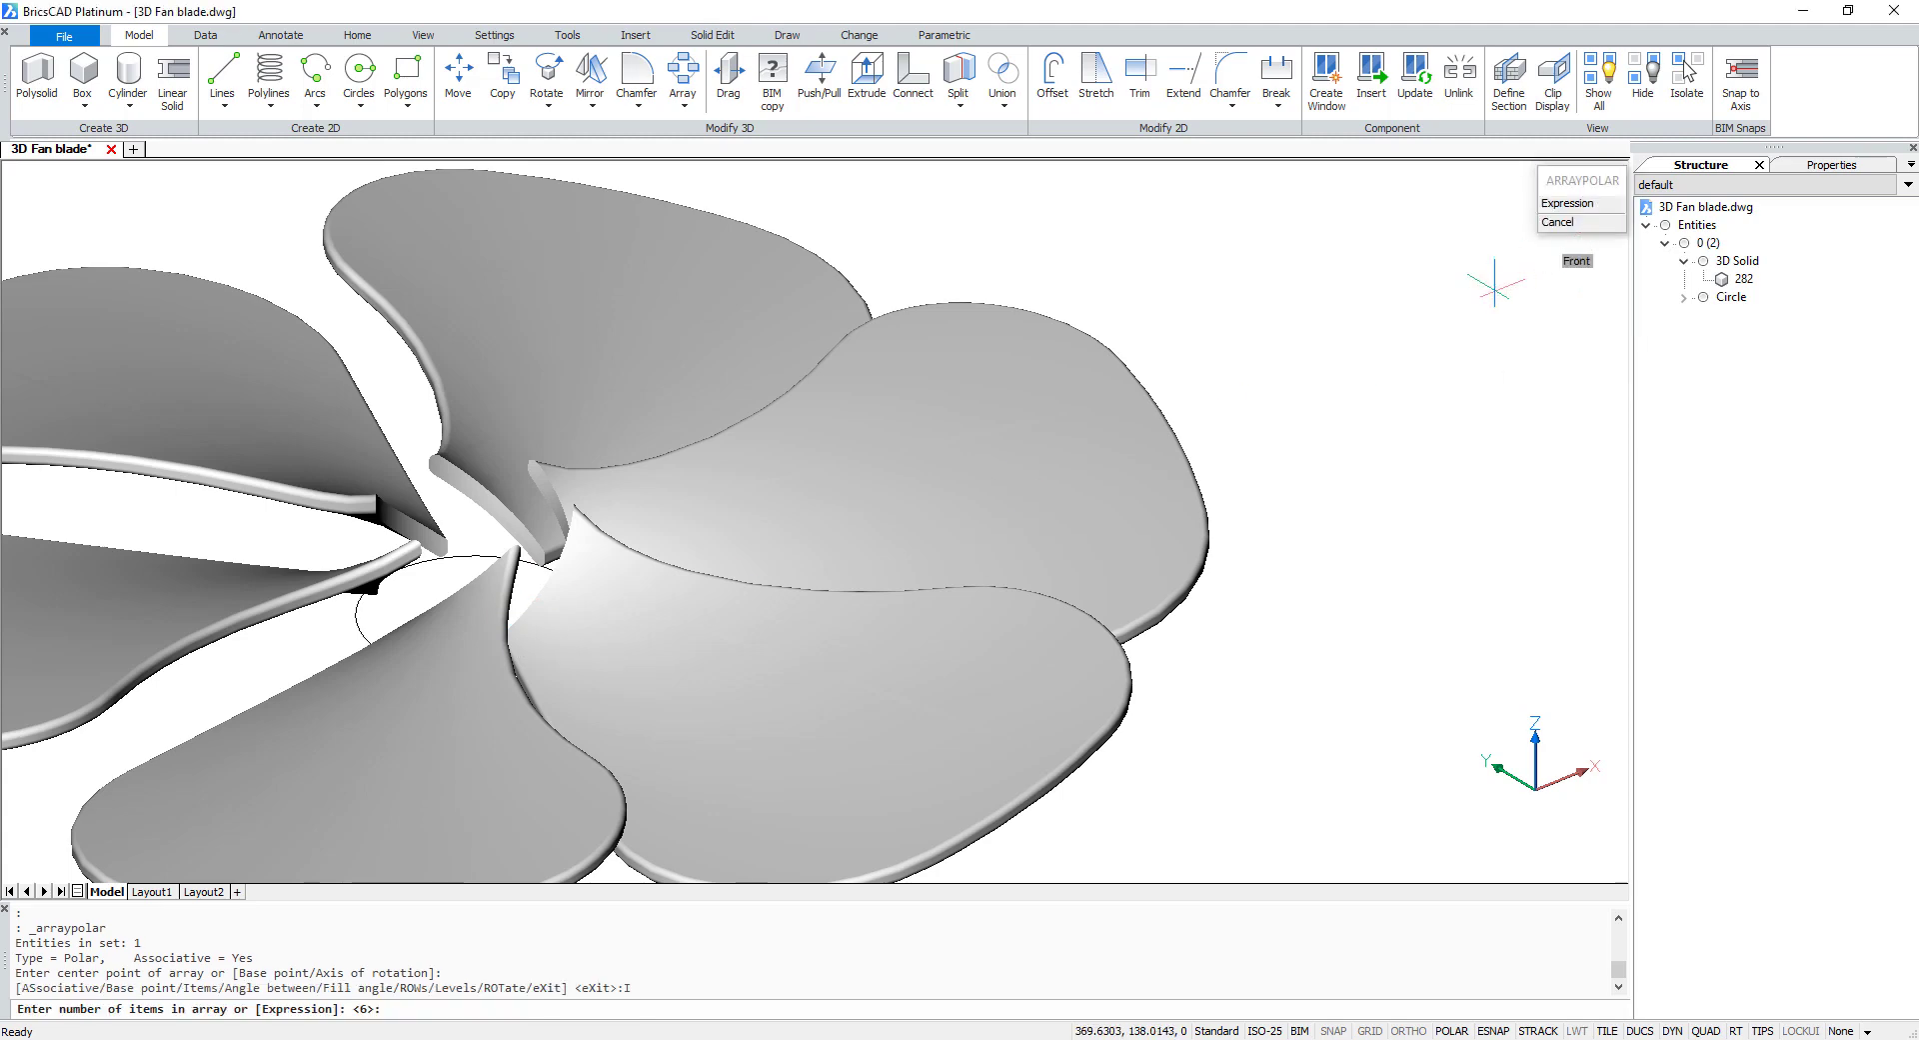
{"action": "type", "text": "5"}
{"action": "key", "text": "Return"}
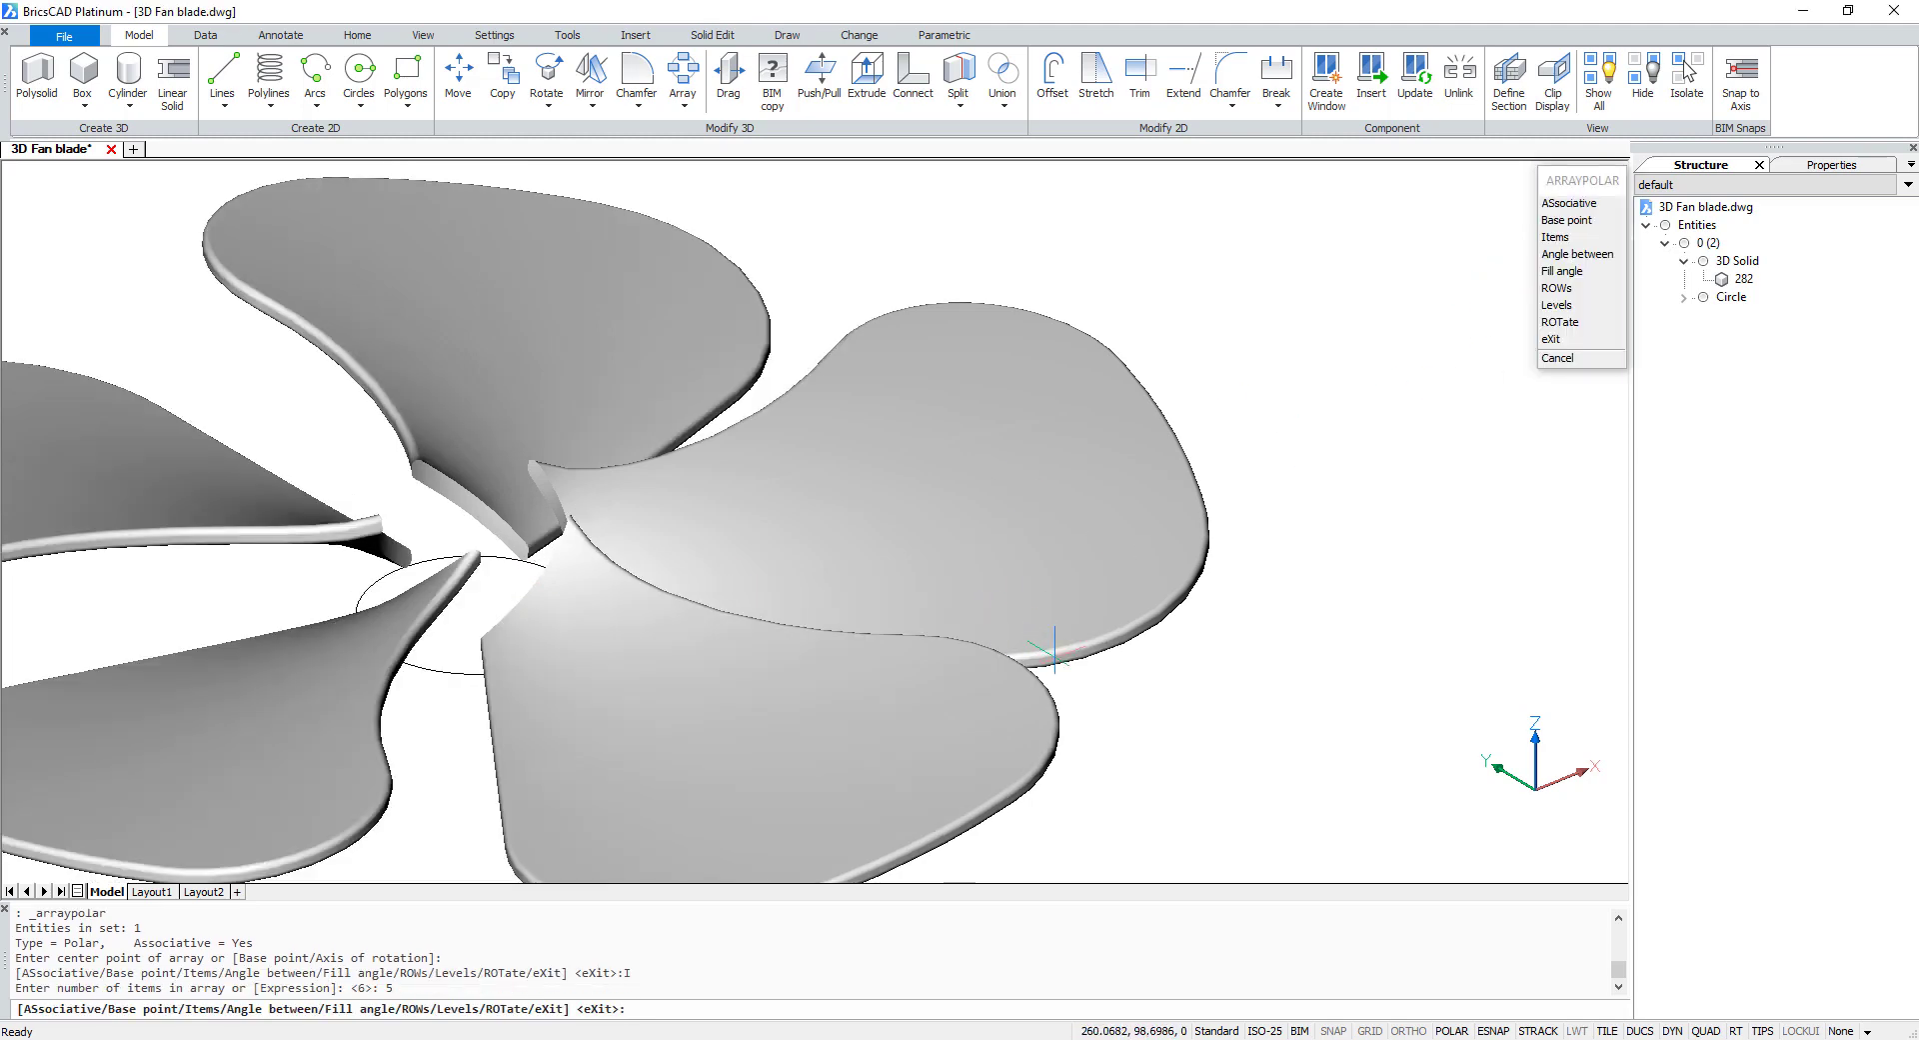
{"action": "mouse_move", "coordinate": [1055, 650]}
{"action": "middle_mouse_down", "text": "shift"}
{"action": "mouse_move", "coordinate": [1123, 748]}
{"action": "mouse_move", "coordinate": [1084, 676]}
{"action": "mouse_move", "coordinate": [1204, 665]}
{"action": "mouse_move", "coordinate": [1299, 569]}
{"action": "mouse_move", "coordinate": [1268, 587]}
{"action": "middle_mouse_up", "text": "shift"}
{"action": "key", "text": "Escape"}
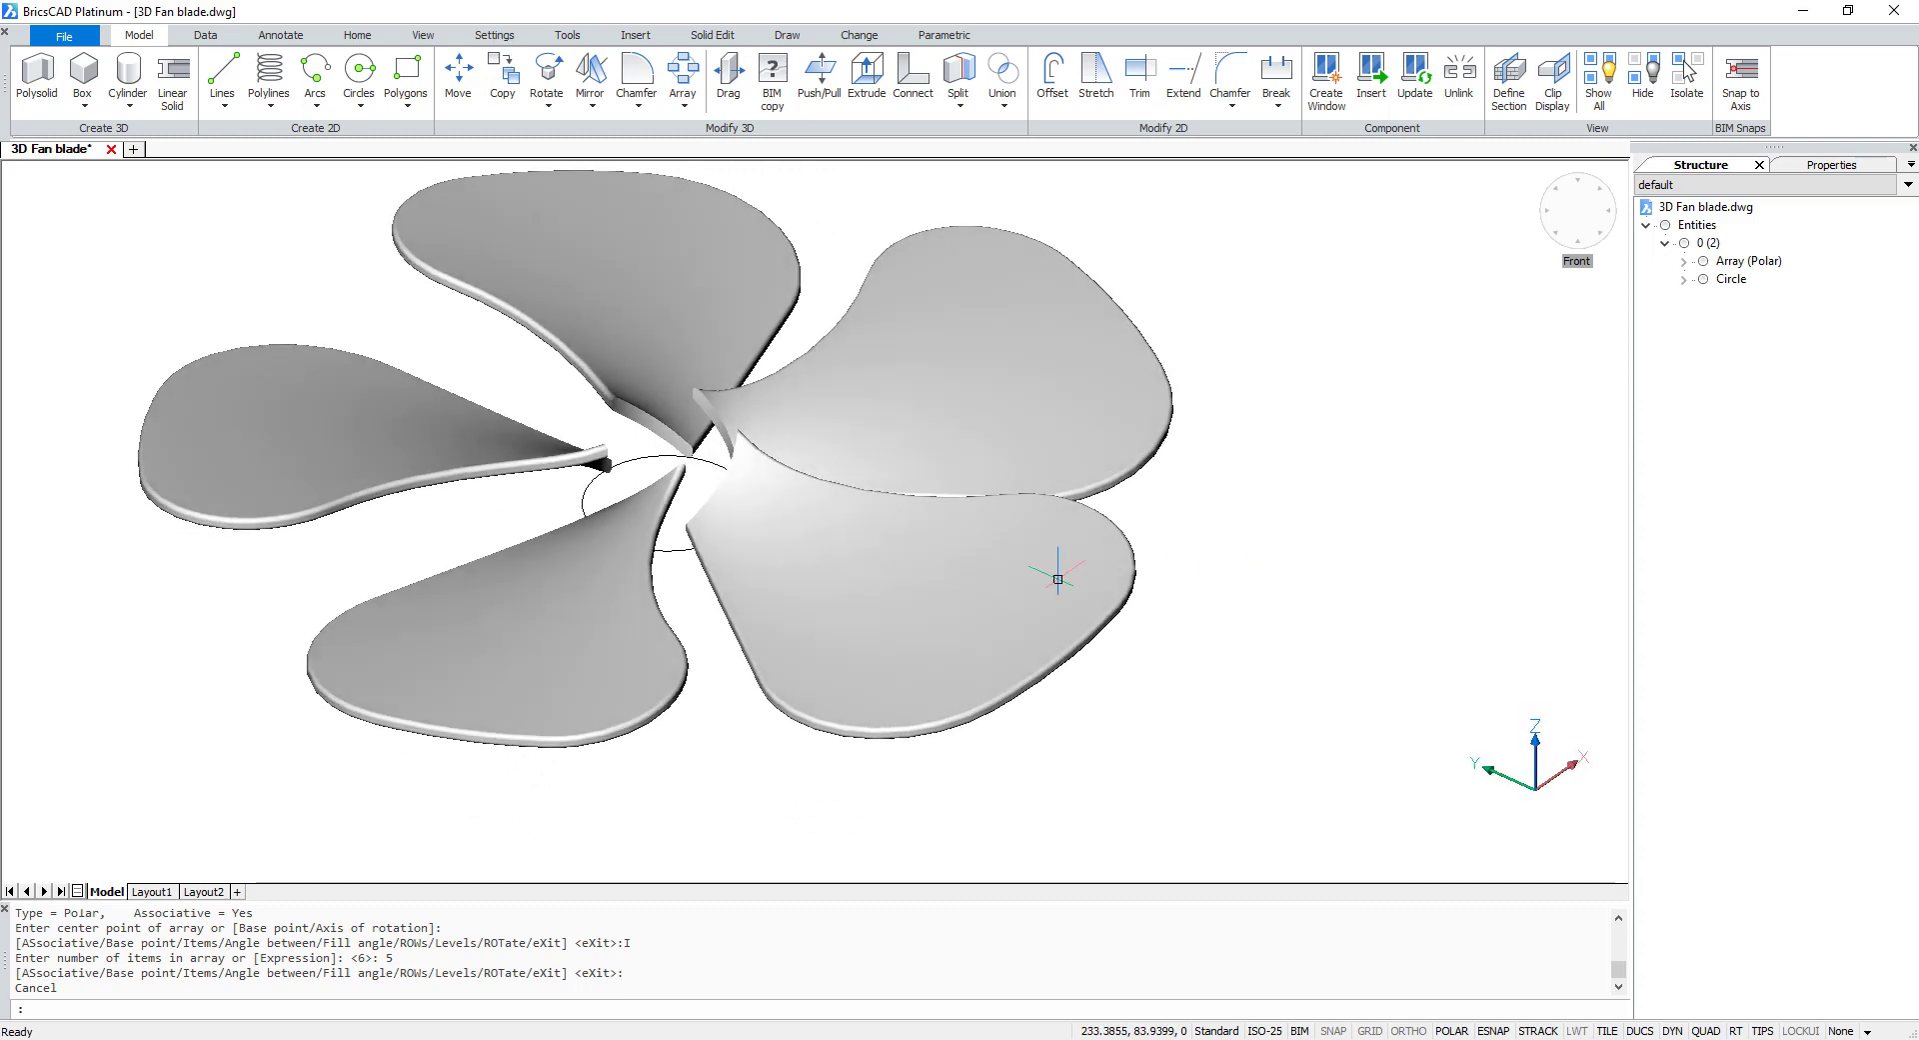
- Extrude the centre circle 21 units tall into a cylindrical hub
{"action": "left_click", "coordinate": [669, 553]}
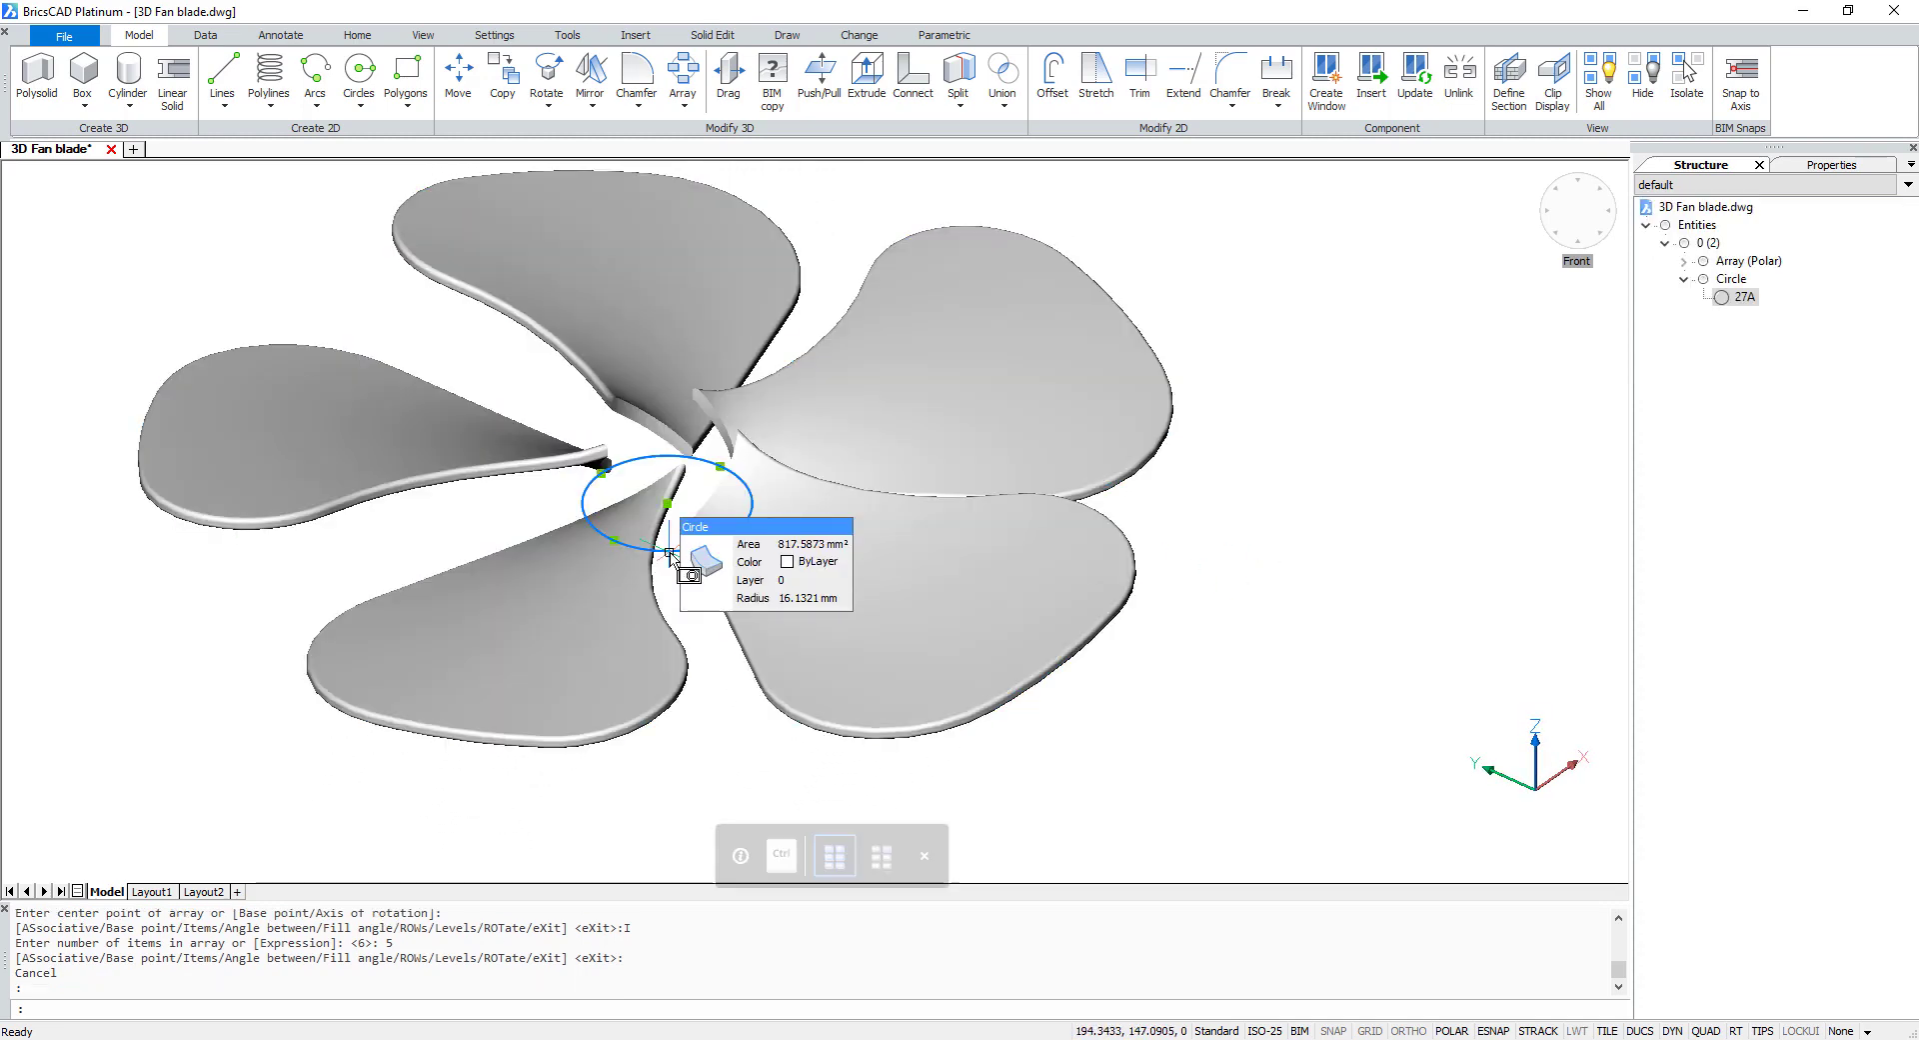
{"action": "left_click", "coordinate": [867, 75]}
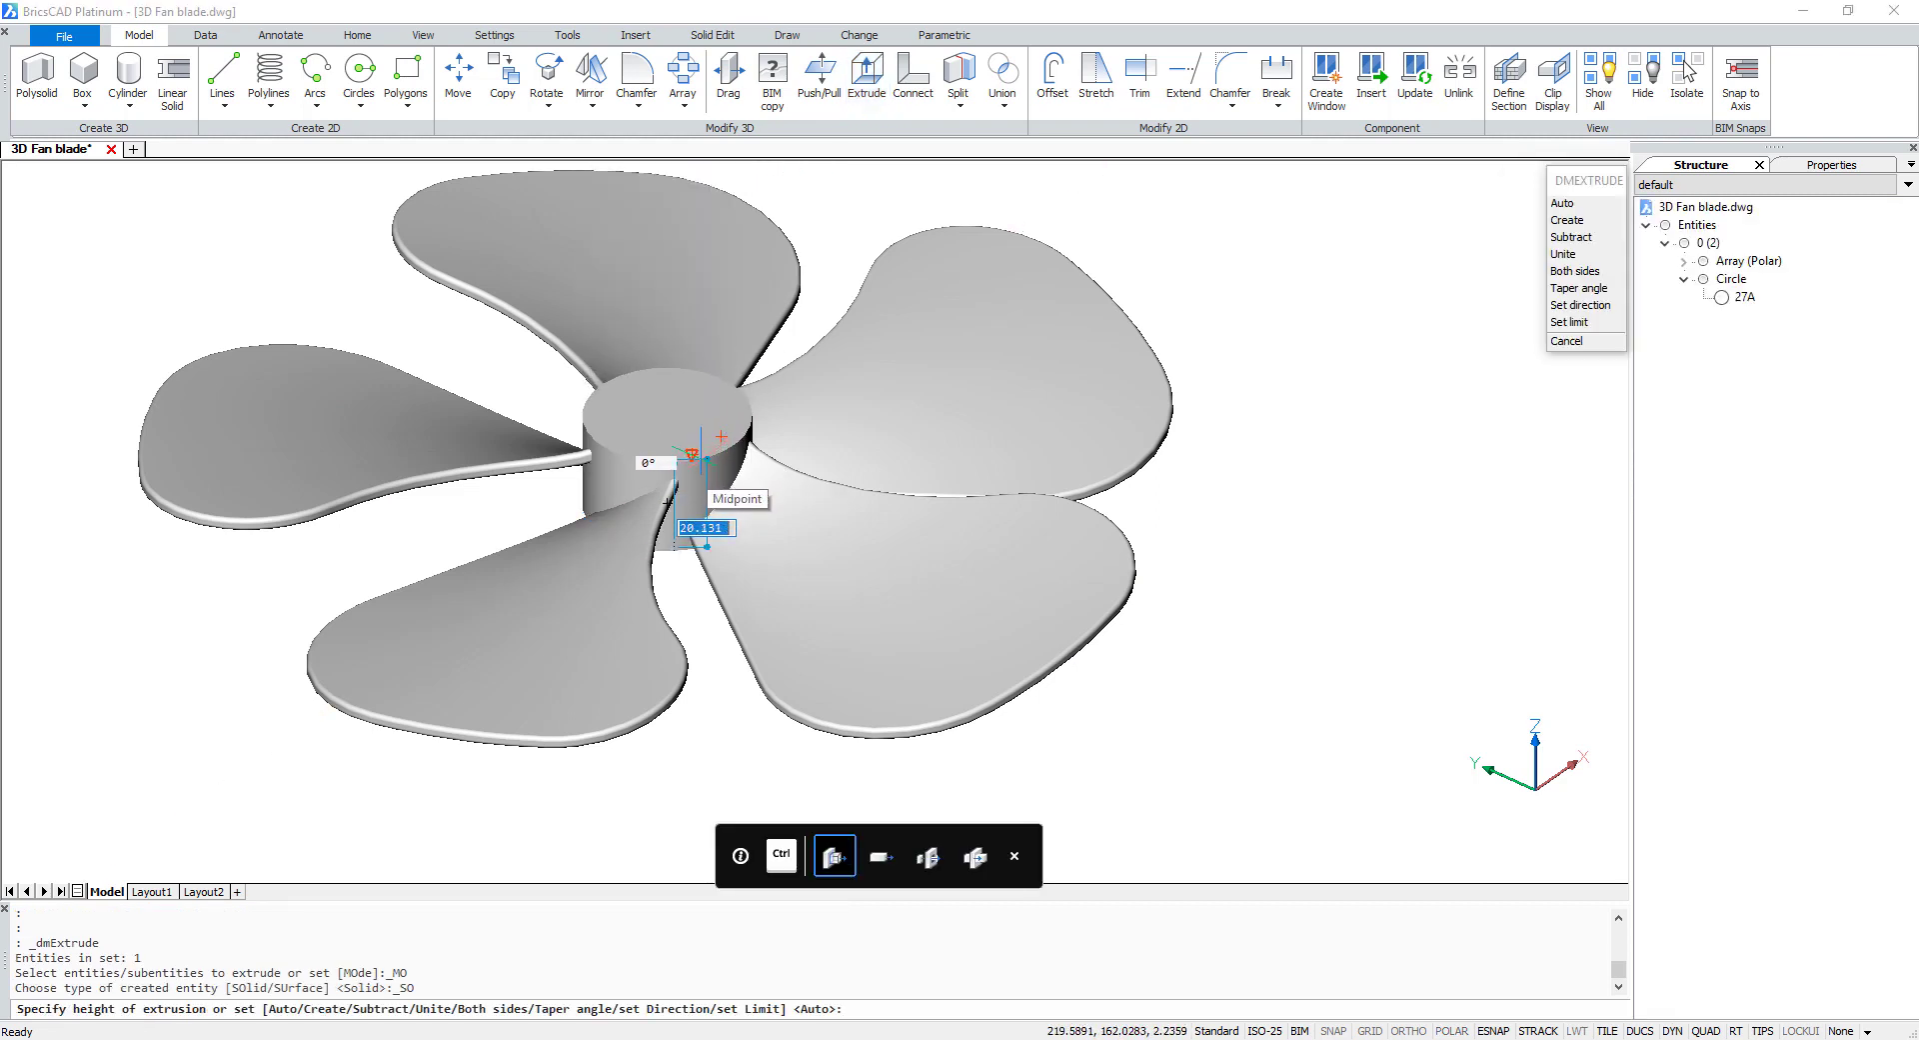
{"action": "key", "text": "Return"}
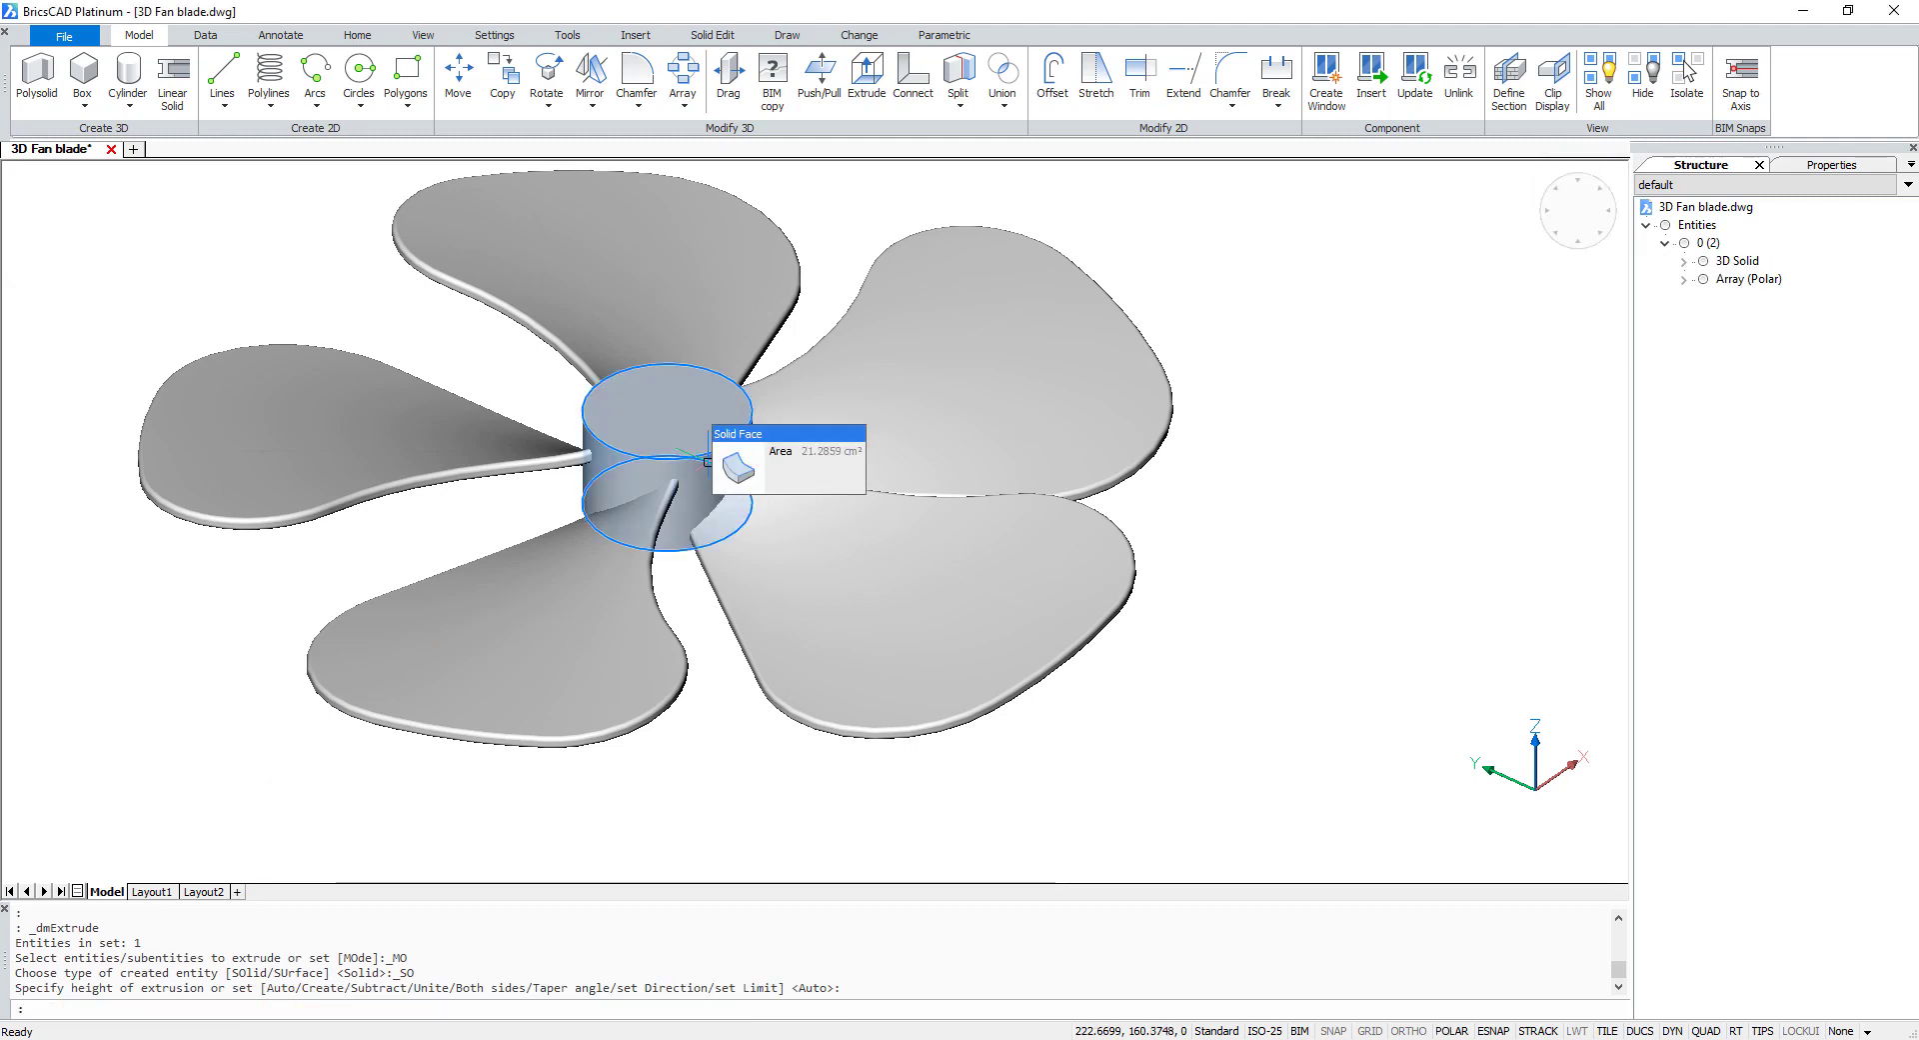
{"action": "scroll", "coordinate": [797, 479], "scroll_direction": "up", "scroll_amount": 3}
{"action": "middle_click_drag", "start_coordinate": [896, 560], "coordinate": [914, 566]}
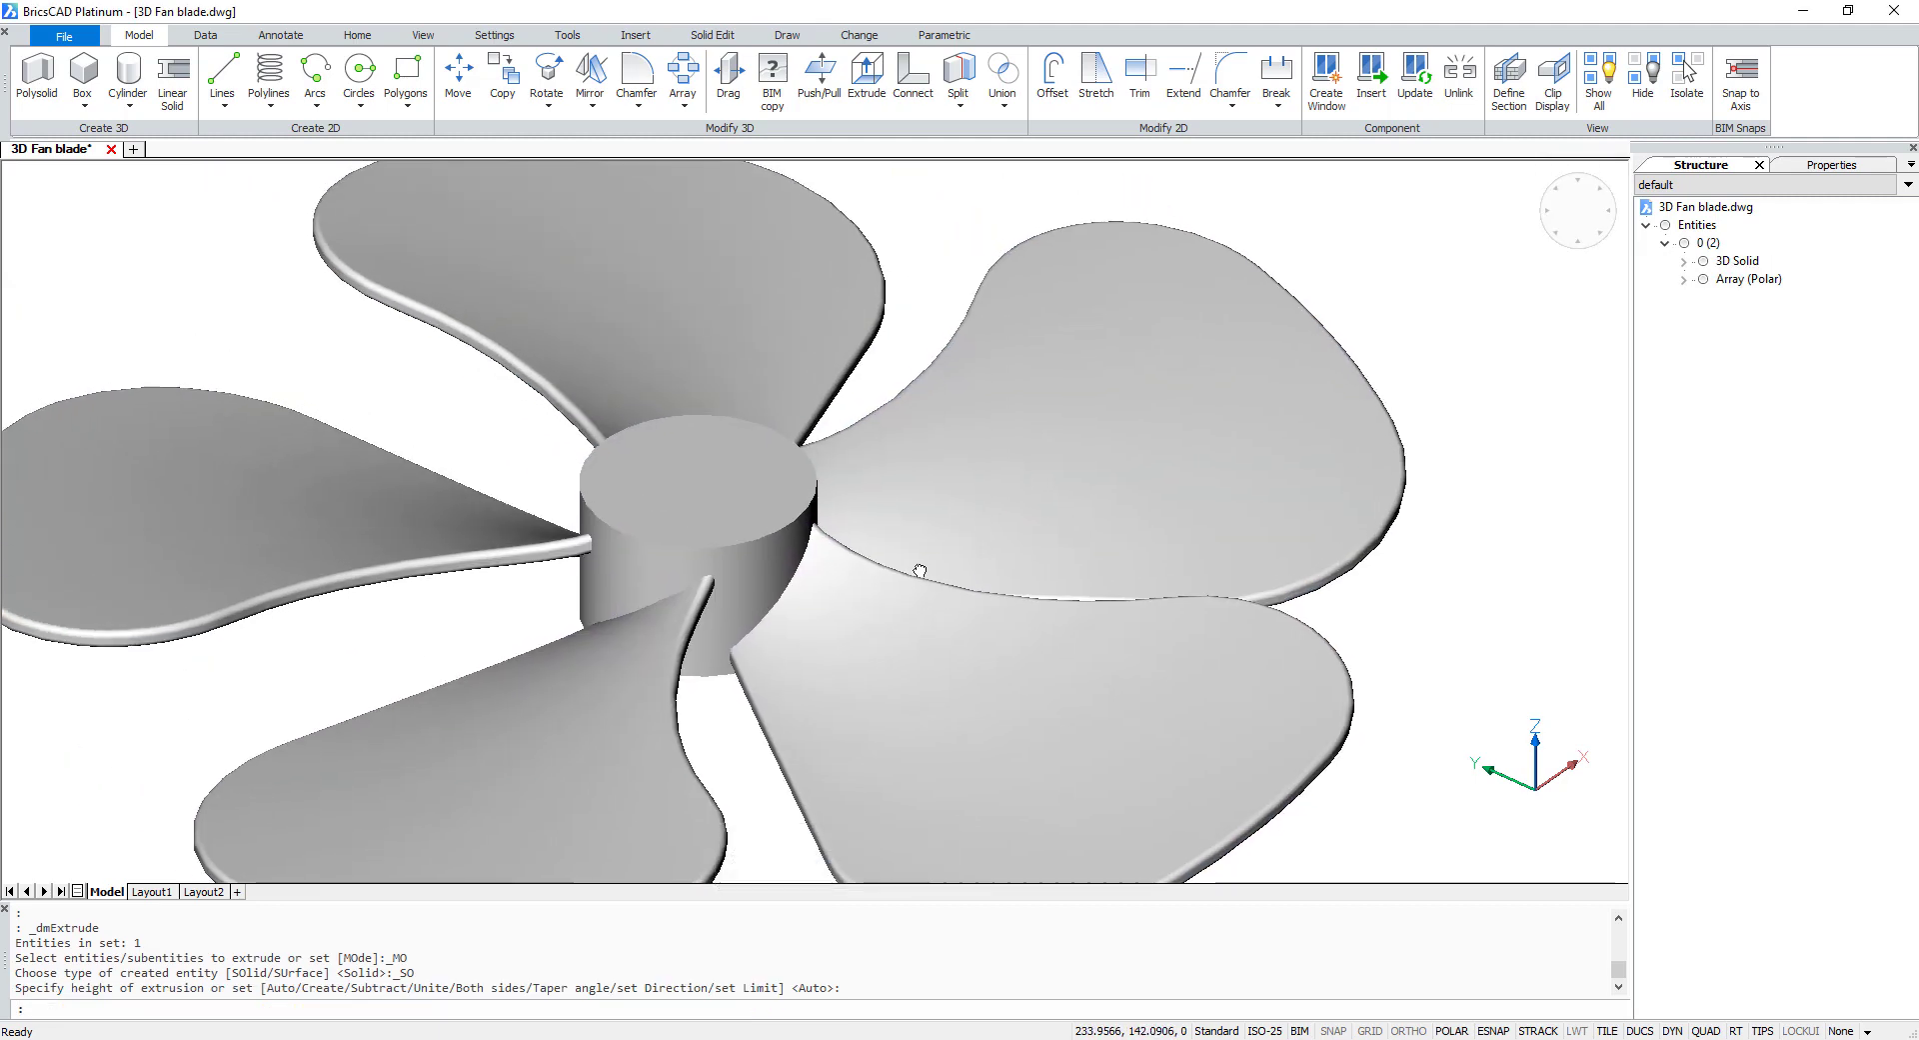
- Draw a circle on the hub top and extrude-subtract it to recess the top
{"action": "left_click", "coordinate": [360, 72]}
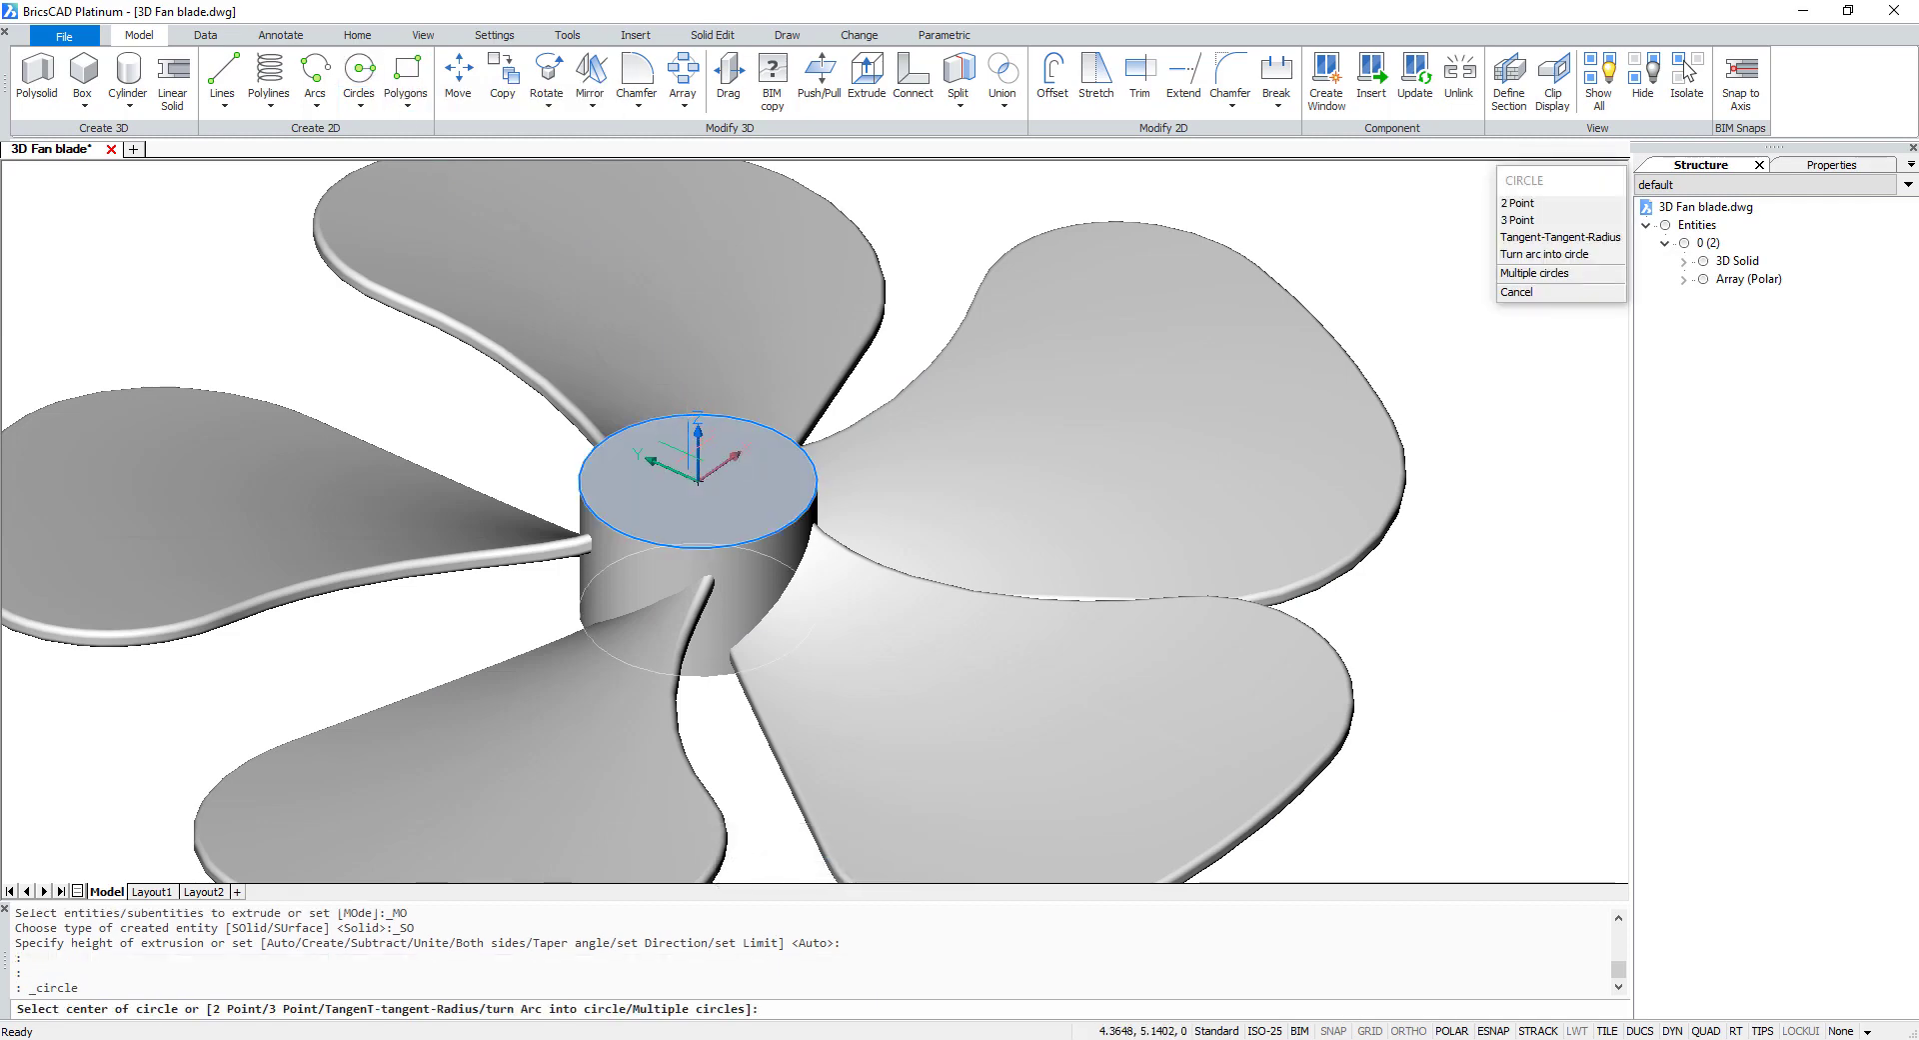
{"action": "left_click", "coordinate": [698, 479]}
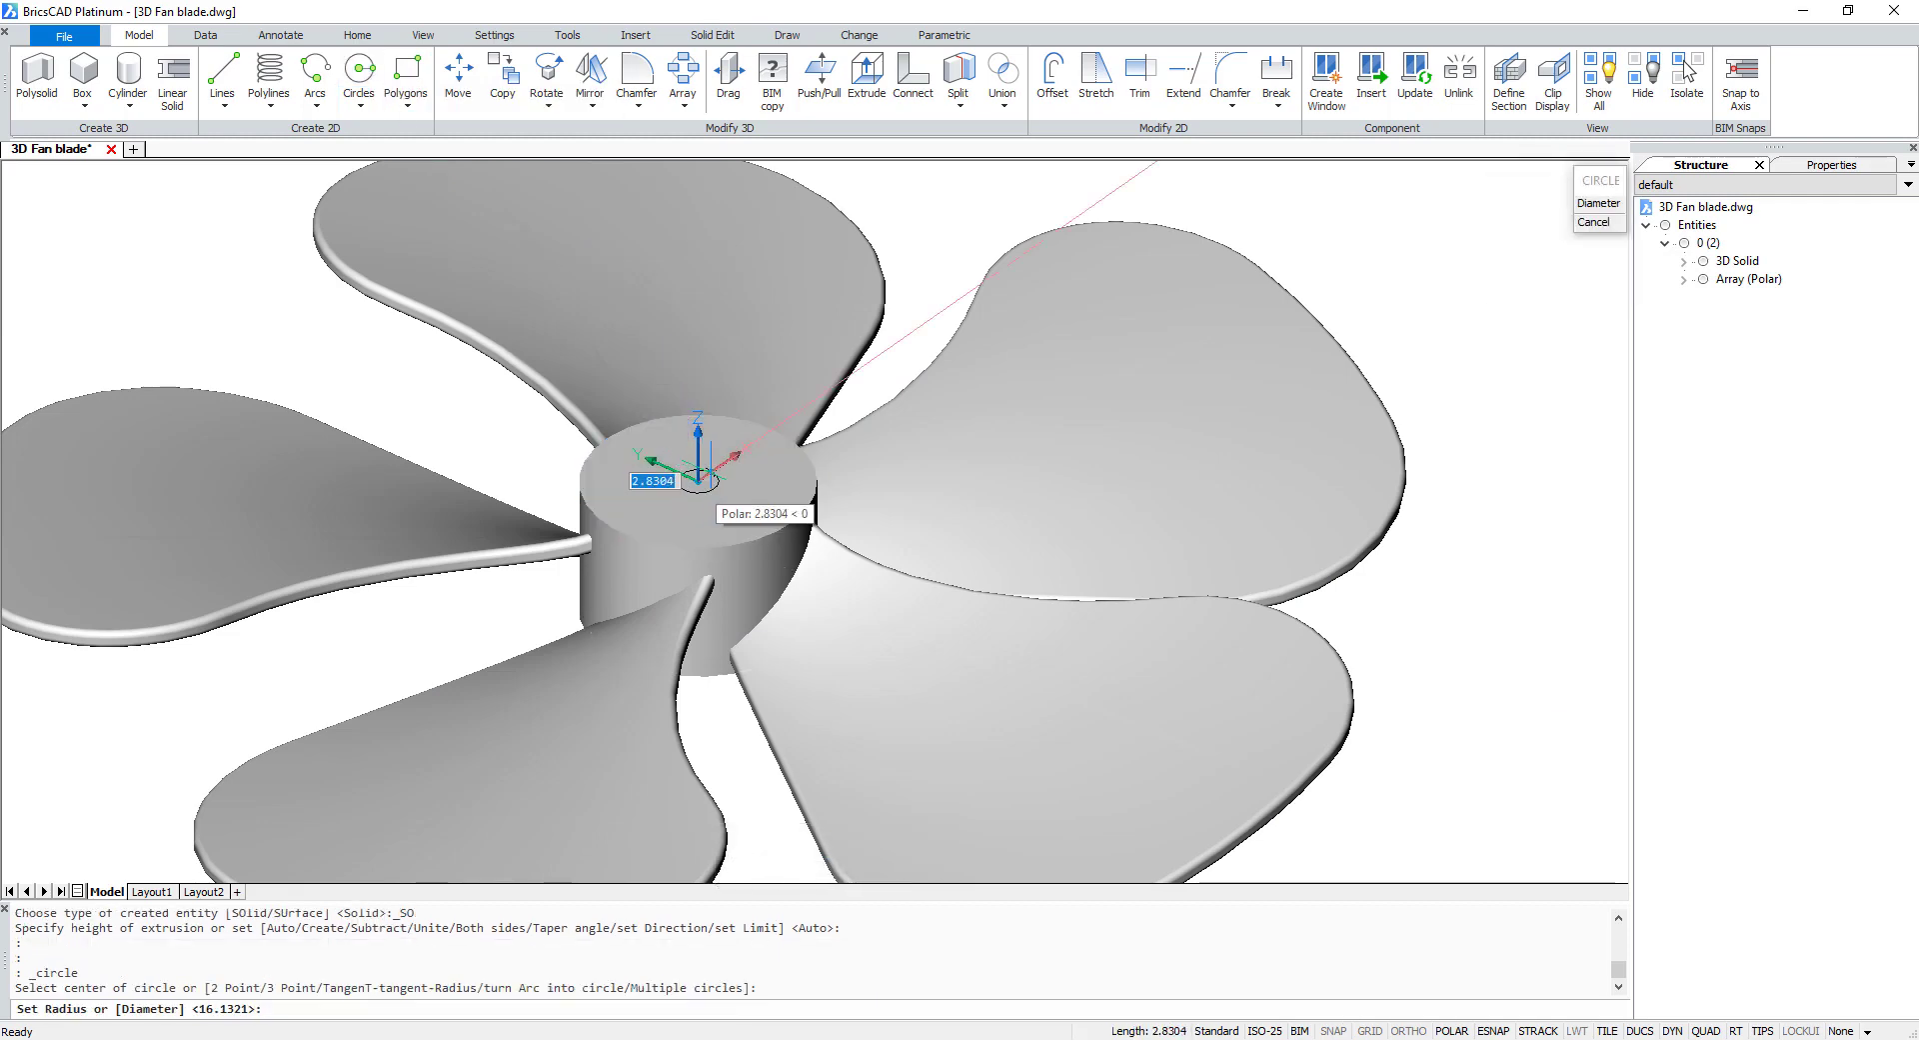
{"action": "left_click", "coordinate": [778, 459]}
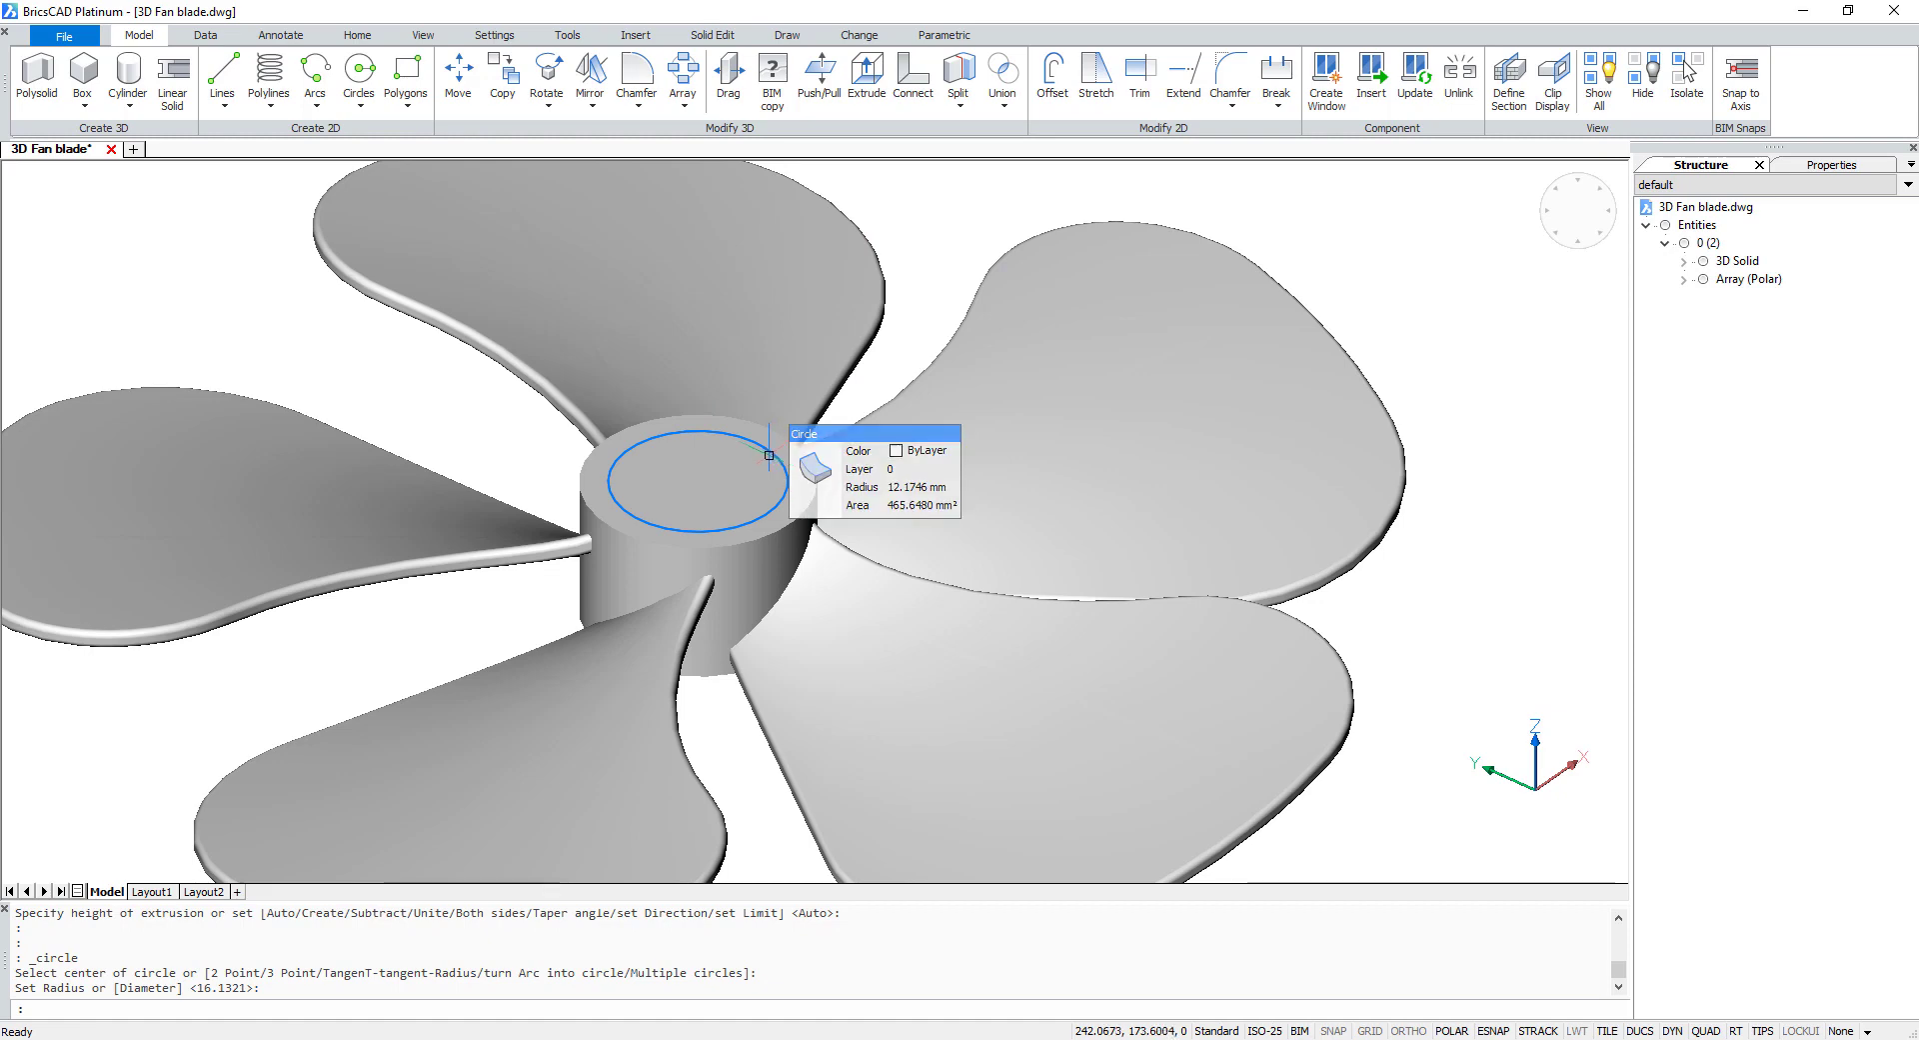
{"action": "left_click", "coordinate": [778, 503]}
{"action": "scroll", "coordinate": [778, 503], "scroll_direction": "up", "scroll_amount": 3}
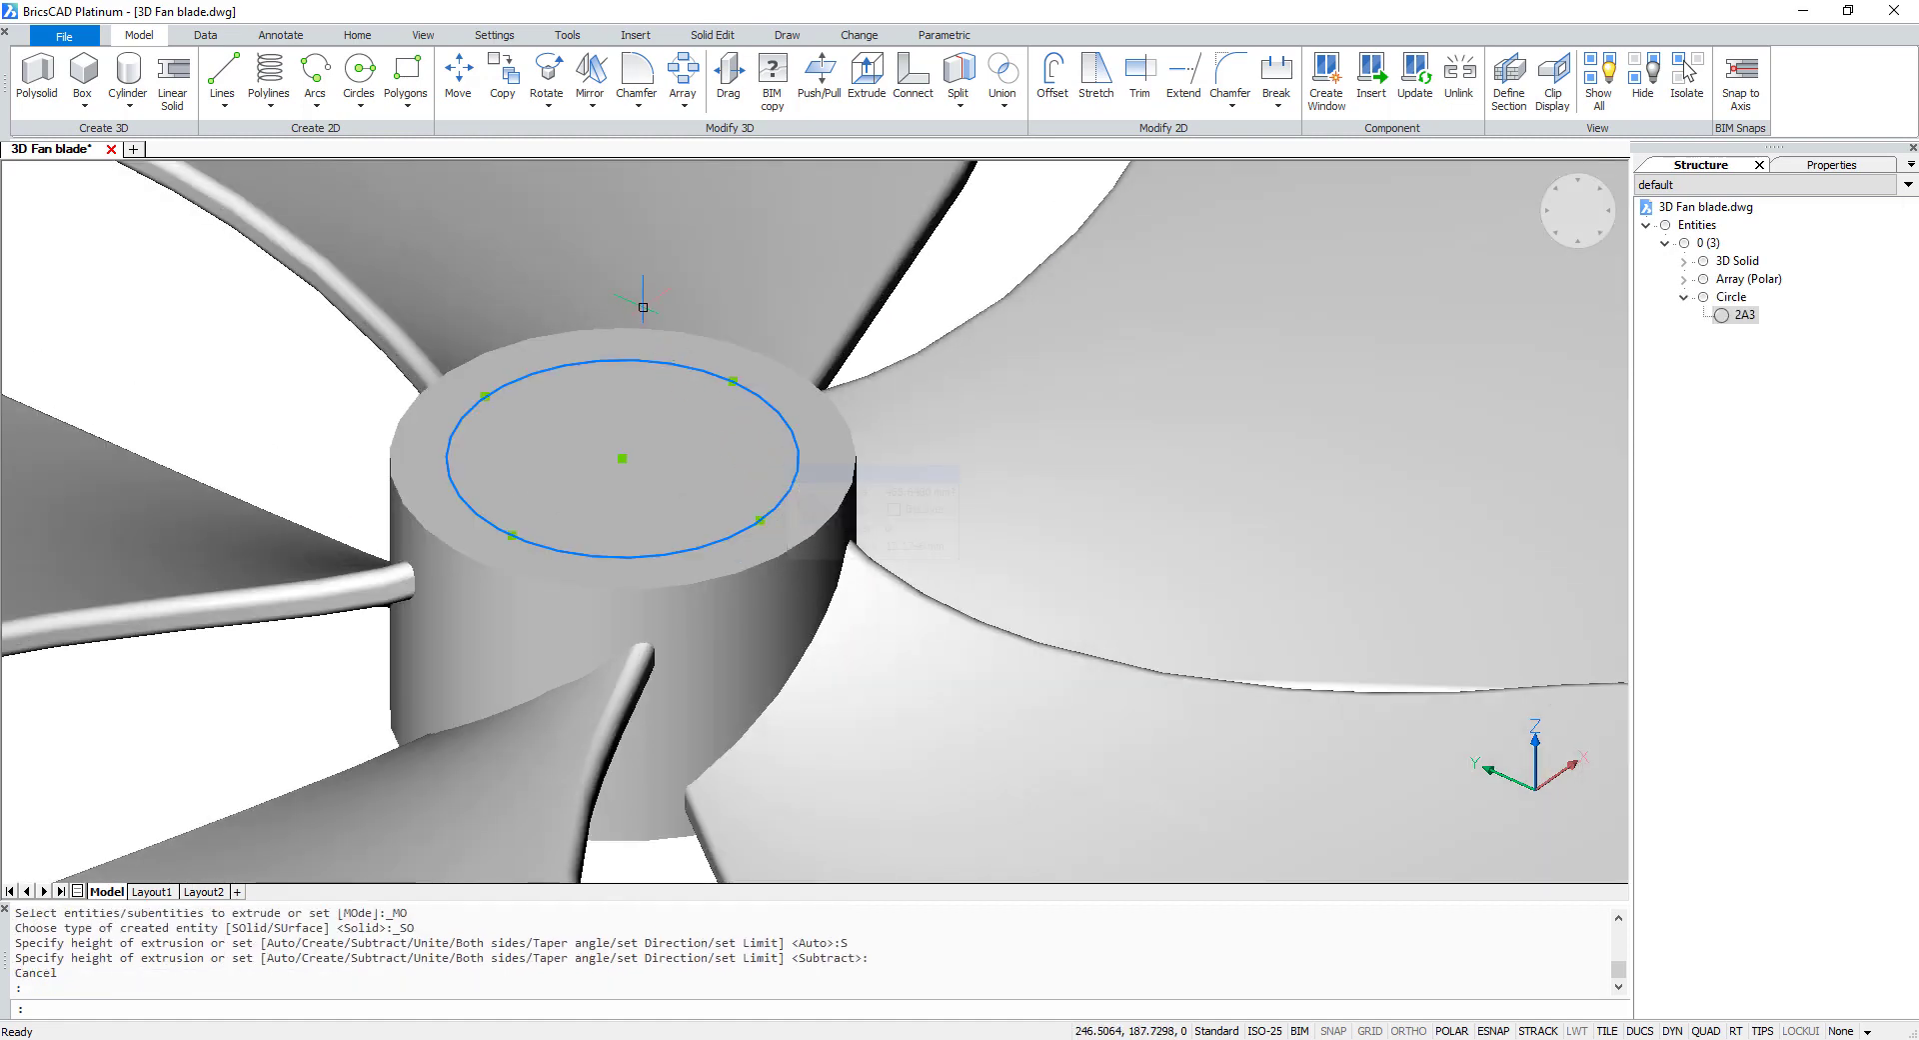
{"action": "left_click", "coordinate": [882, 86]}
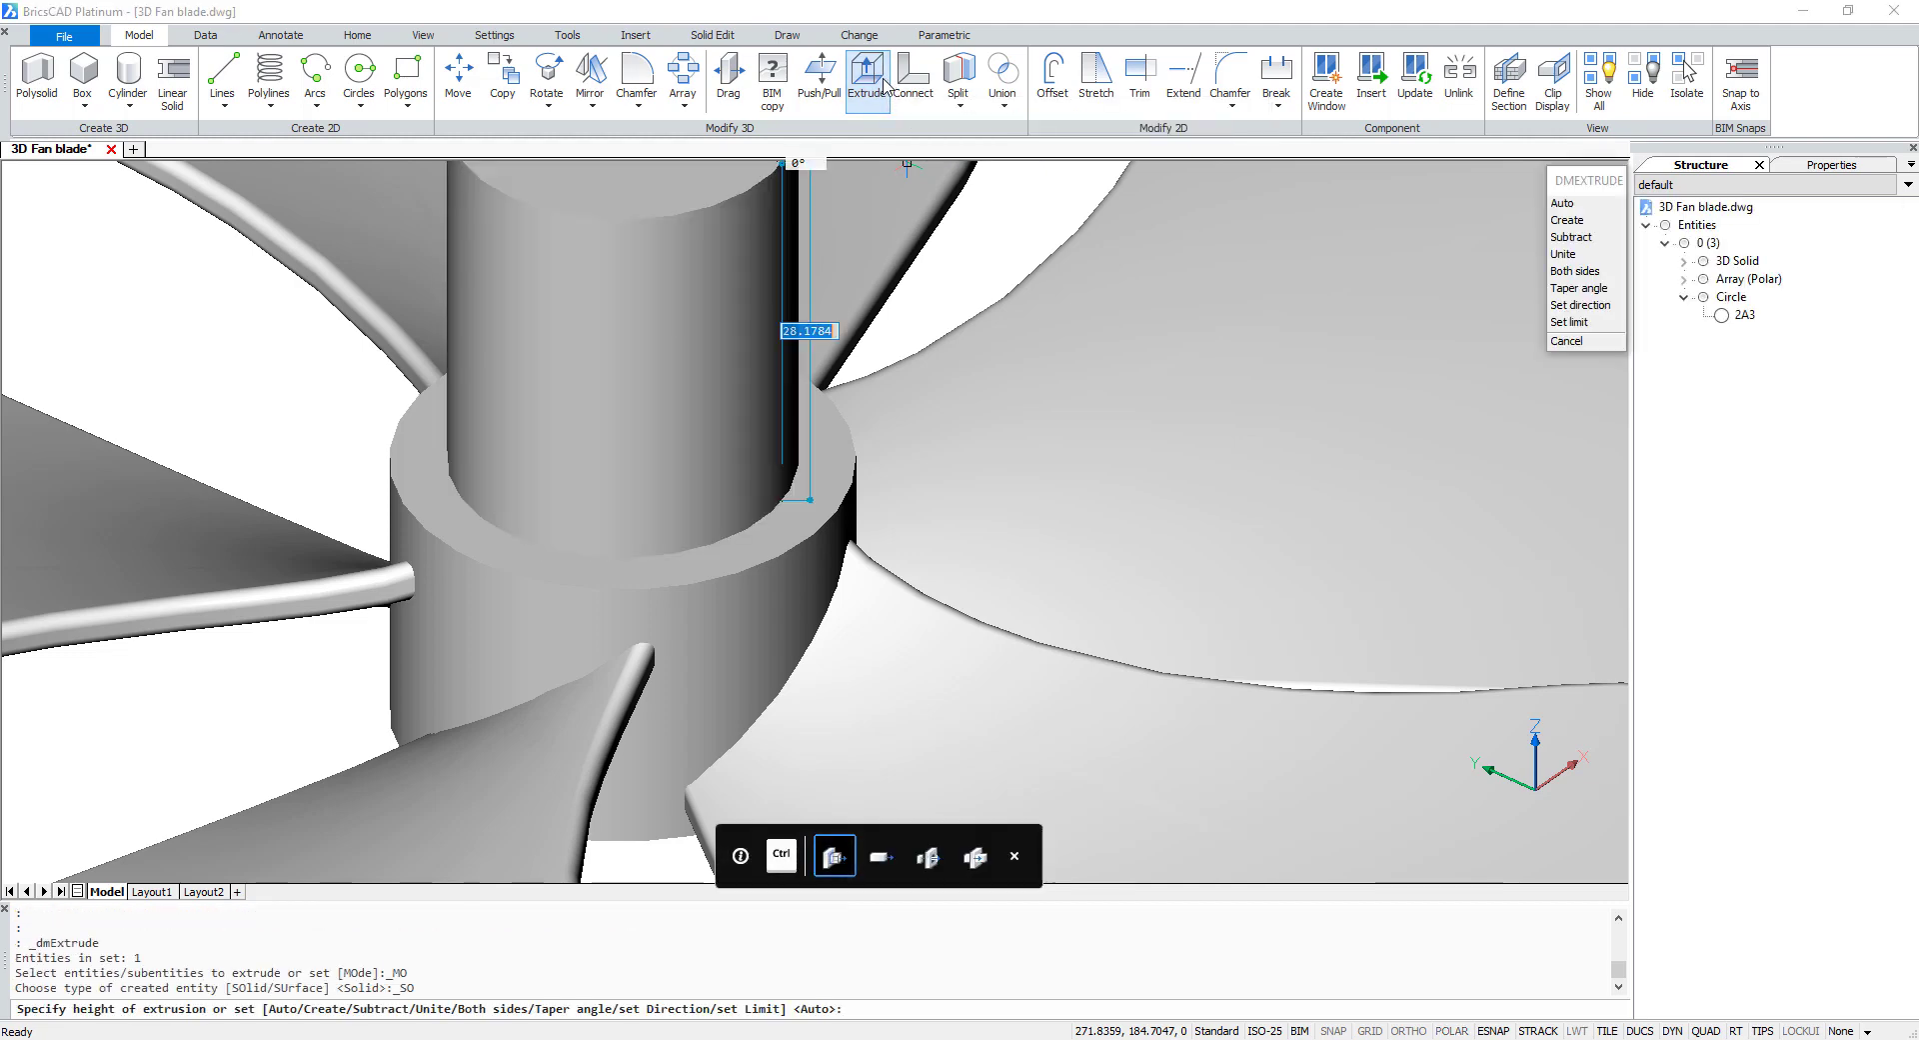
{"action": "left_click", "coordinate": [1586, 242]}
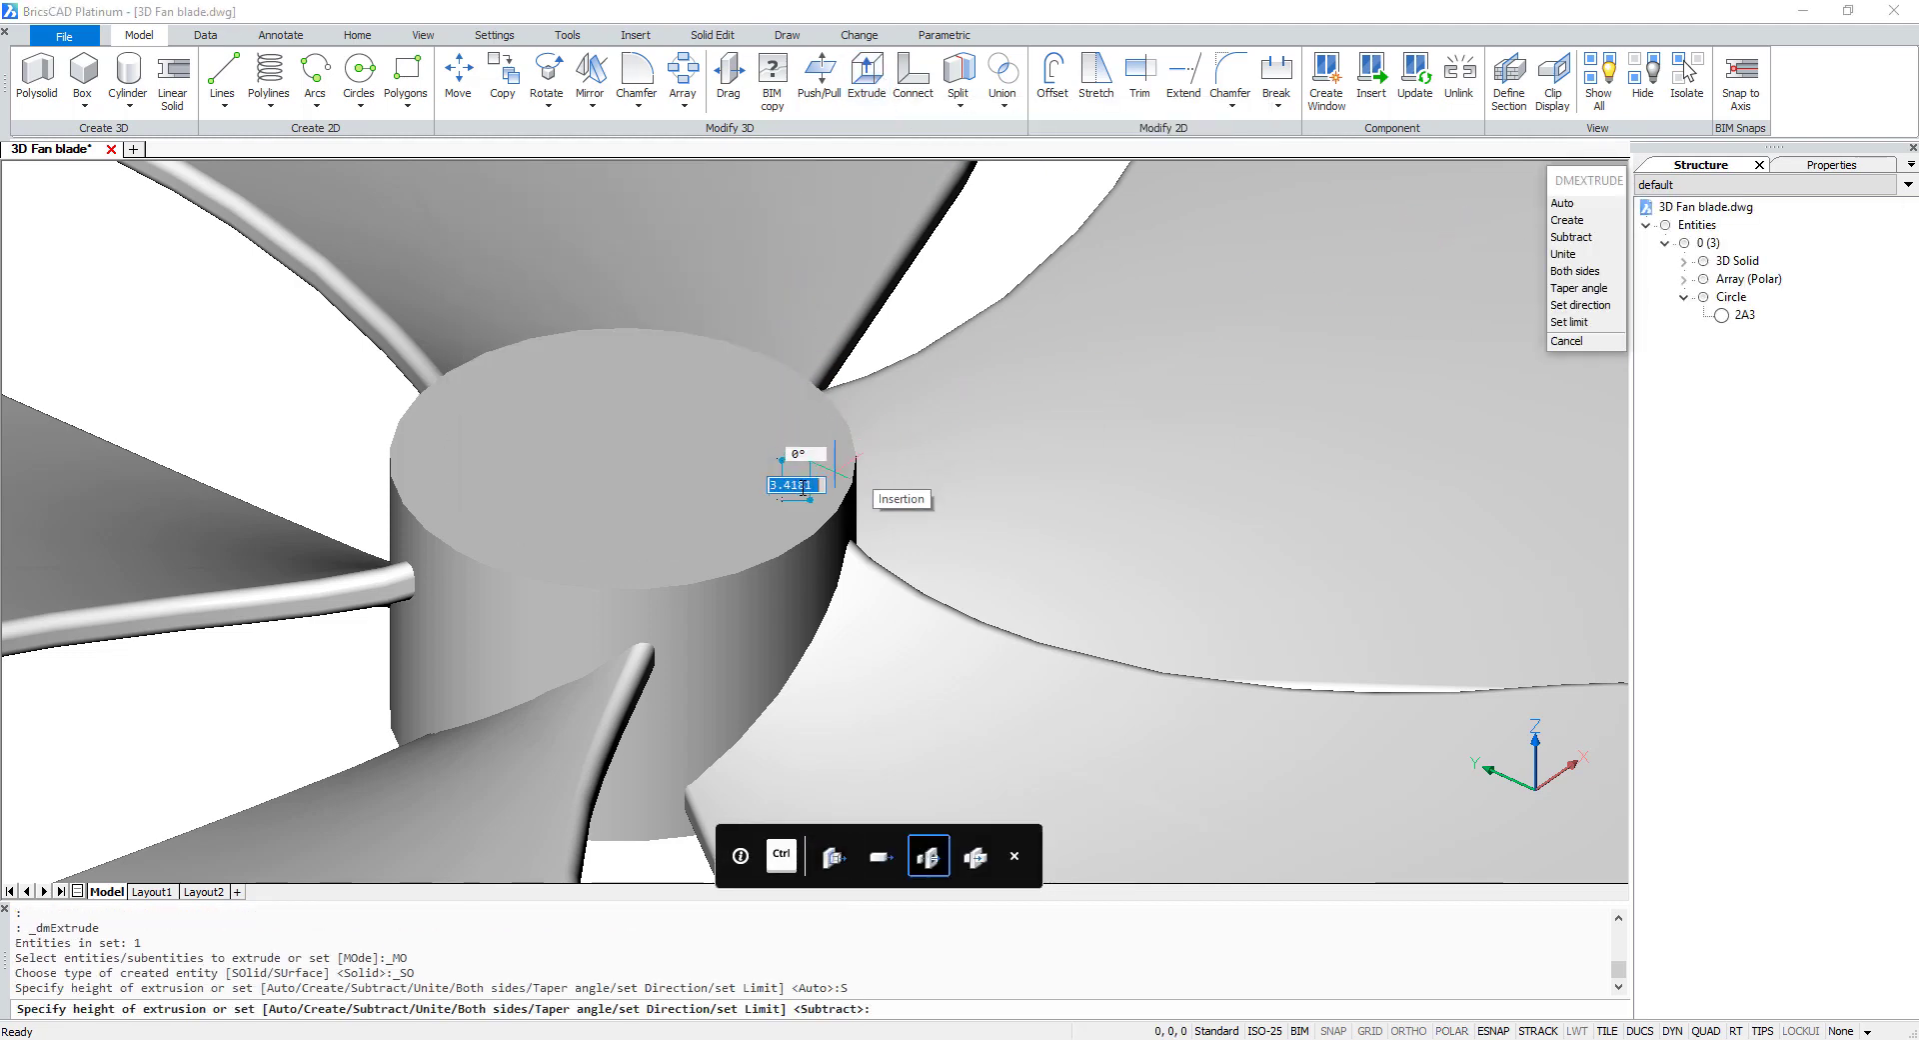
{"action": "left_click", "coordinate": [623, 458]}
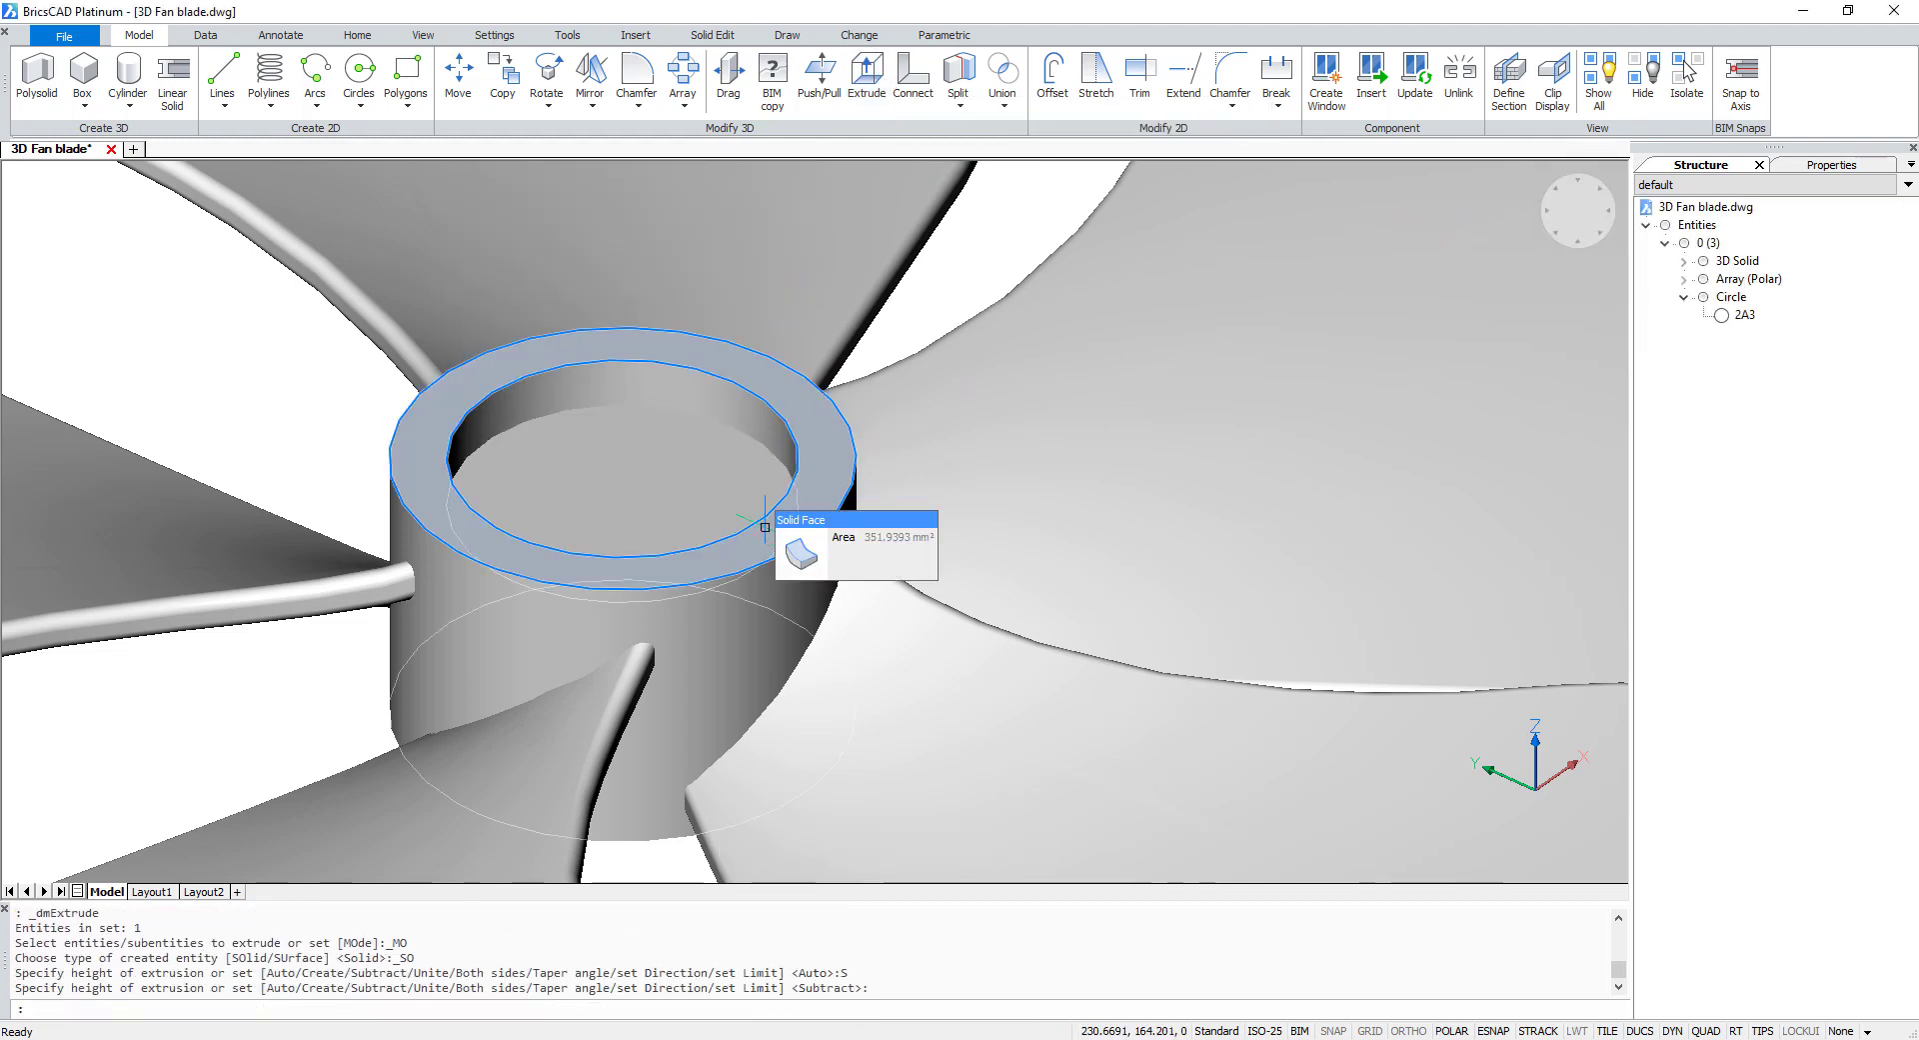
- Draw a small circle on the recess floor and push/pull it to cut a centre hole
{"action": "left_click", "coordinate": [360, 72]}
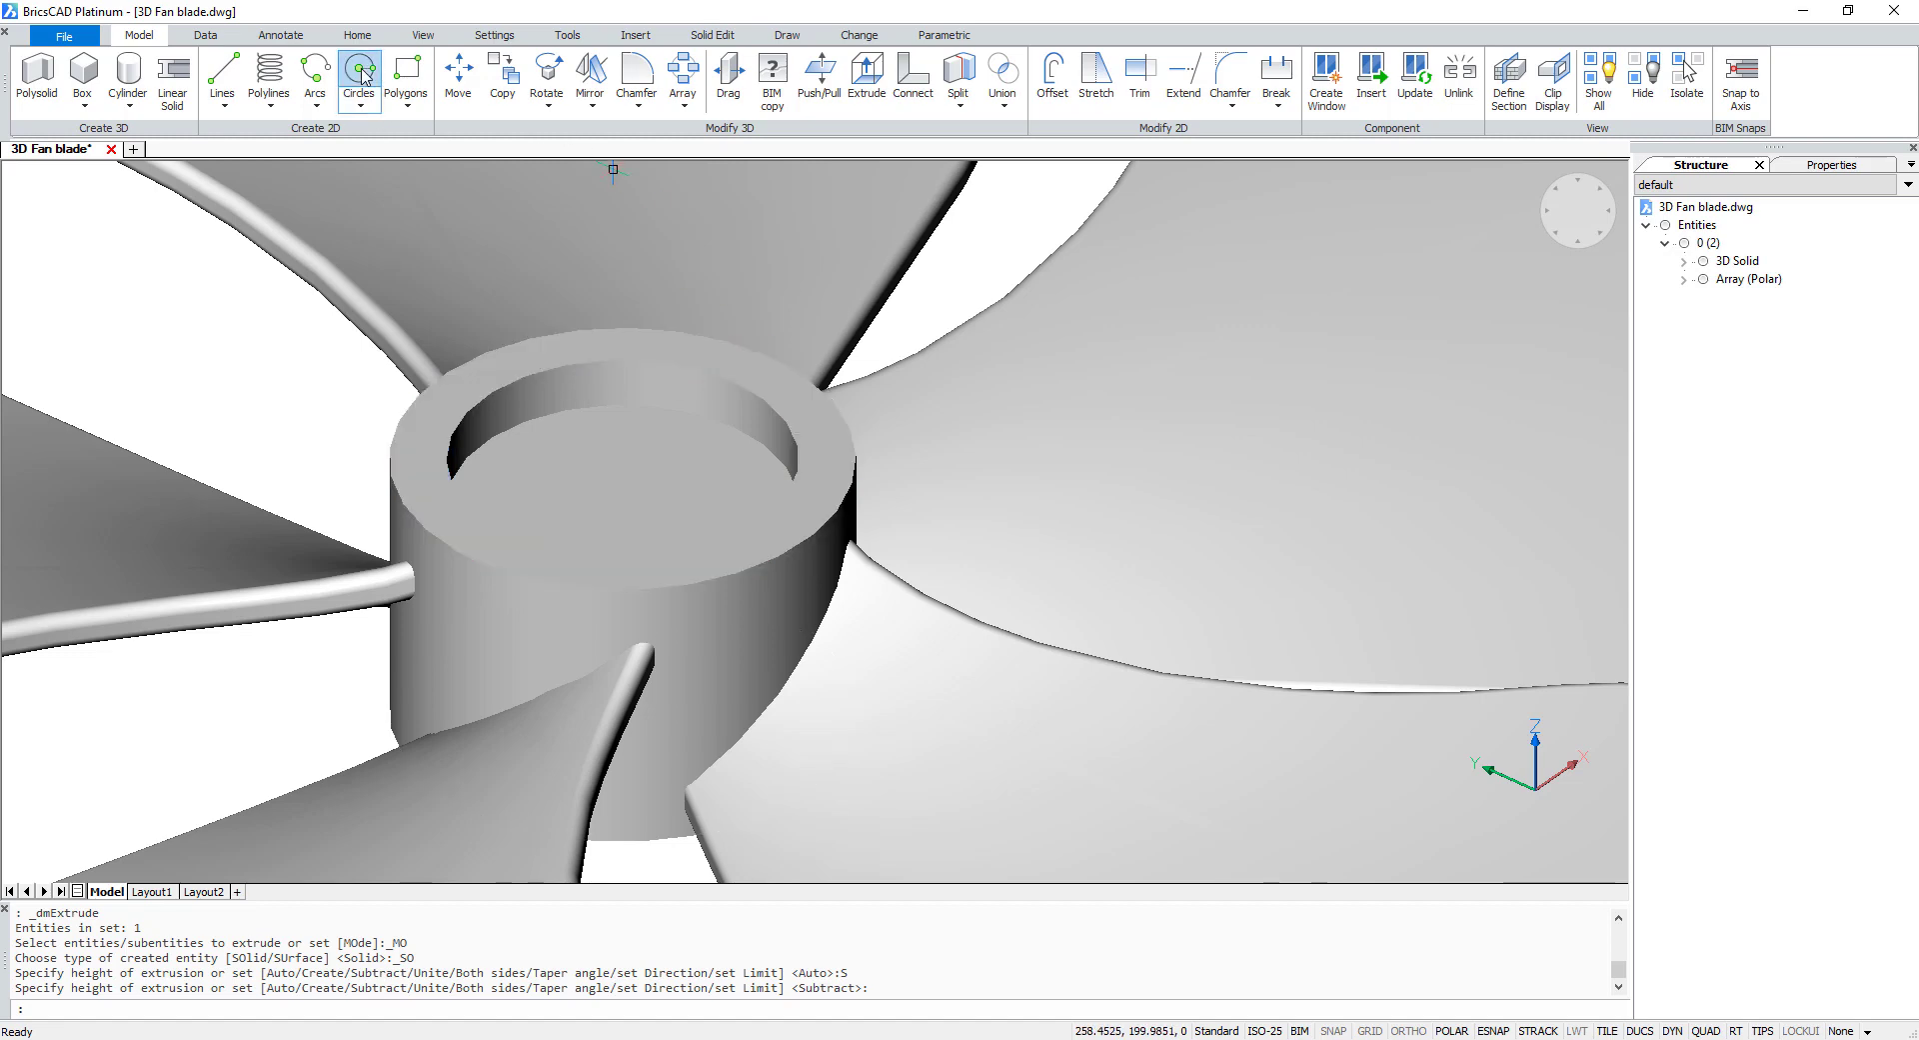
{"action": "scroll", "coordinate": [614, 506], "scroll_direction": "up", "scroll_amount": 3}
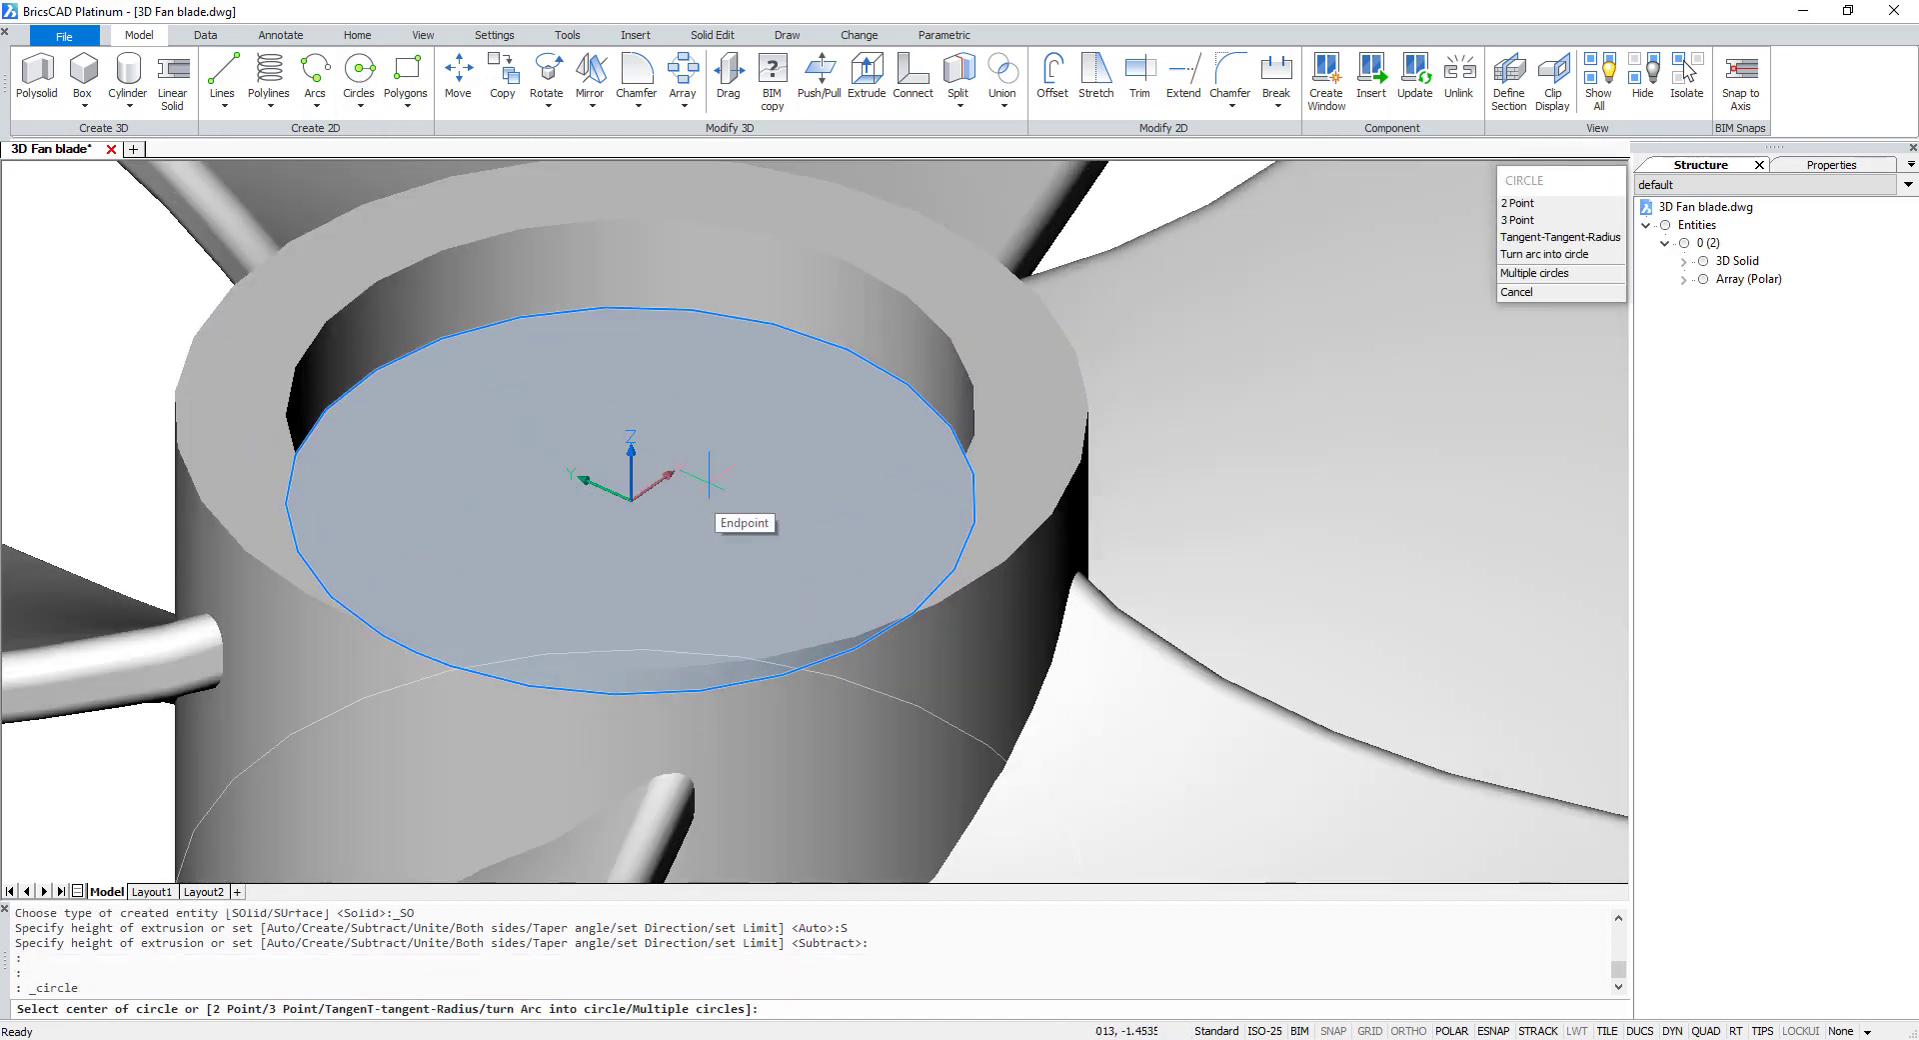
{"action": "scroll", "coordinate": [630, 515], "scroll_direction": "down", "scroll_amount": 2}
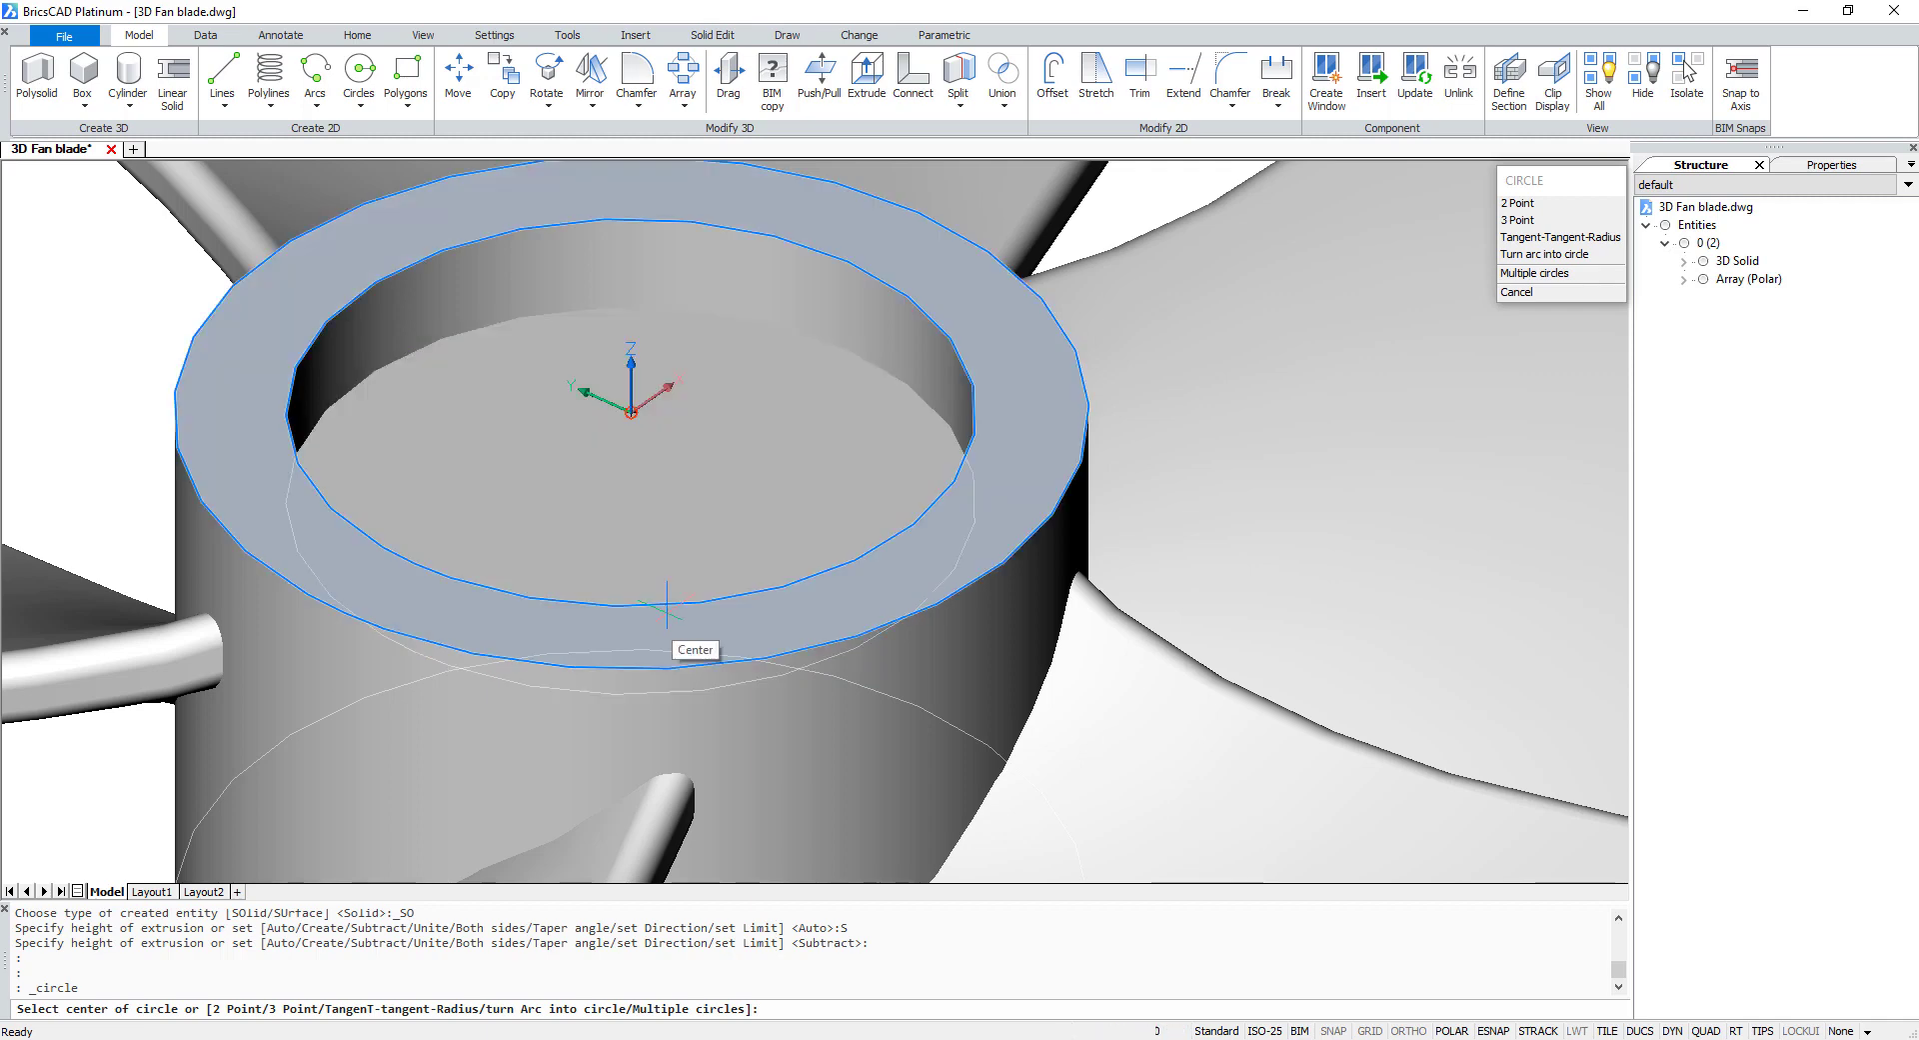
{"action": "scroll", "coordinate": [631, 515], "scroll_direction": "up", "scroll_amount": 2}
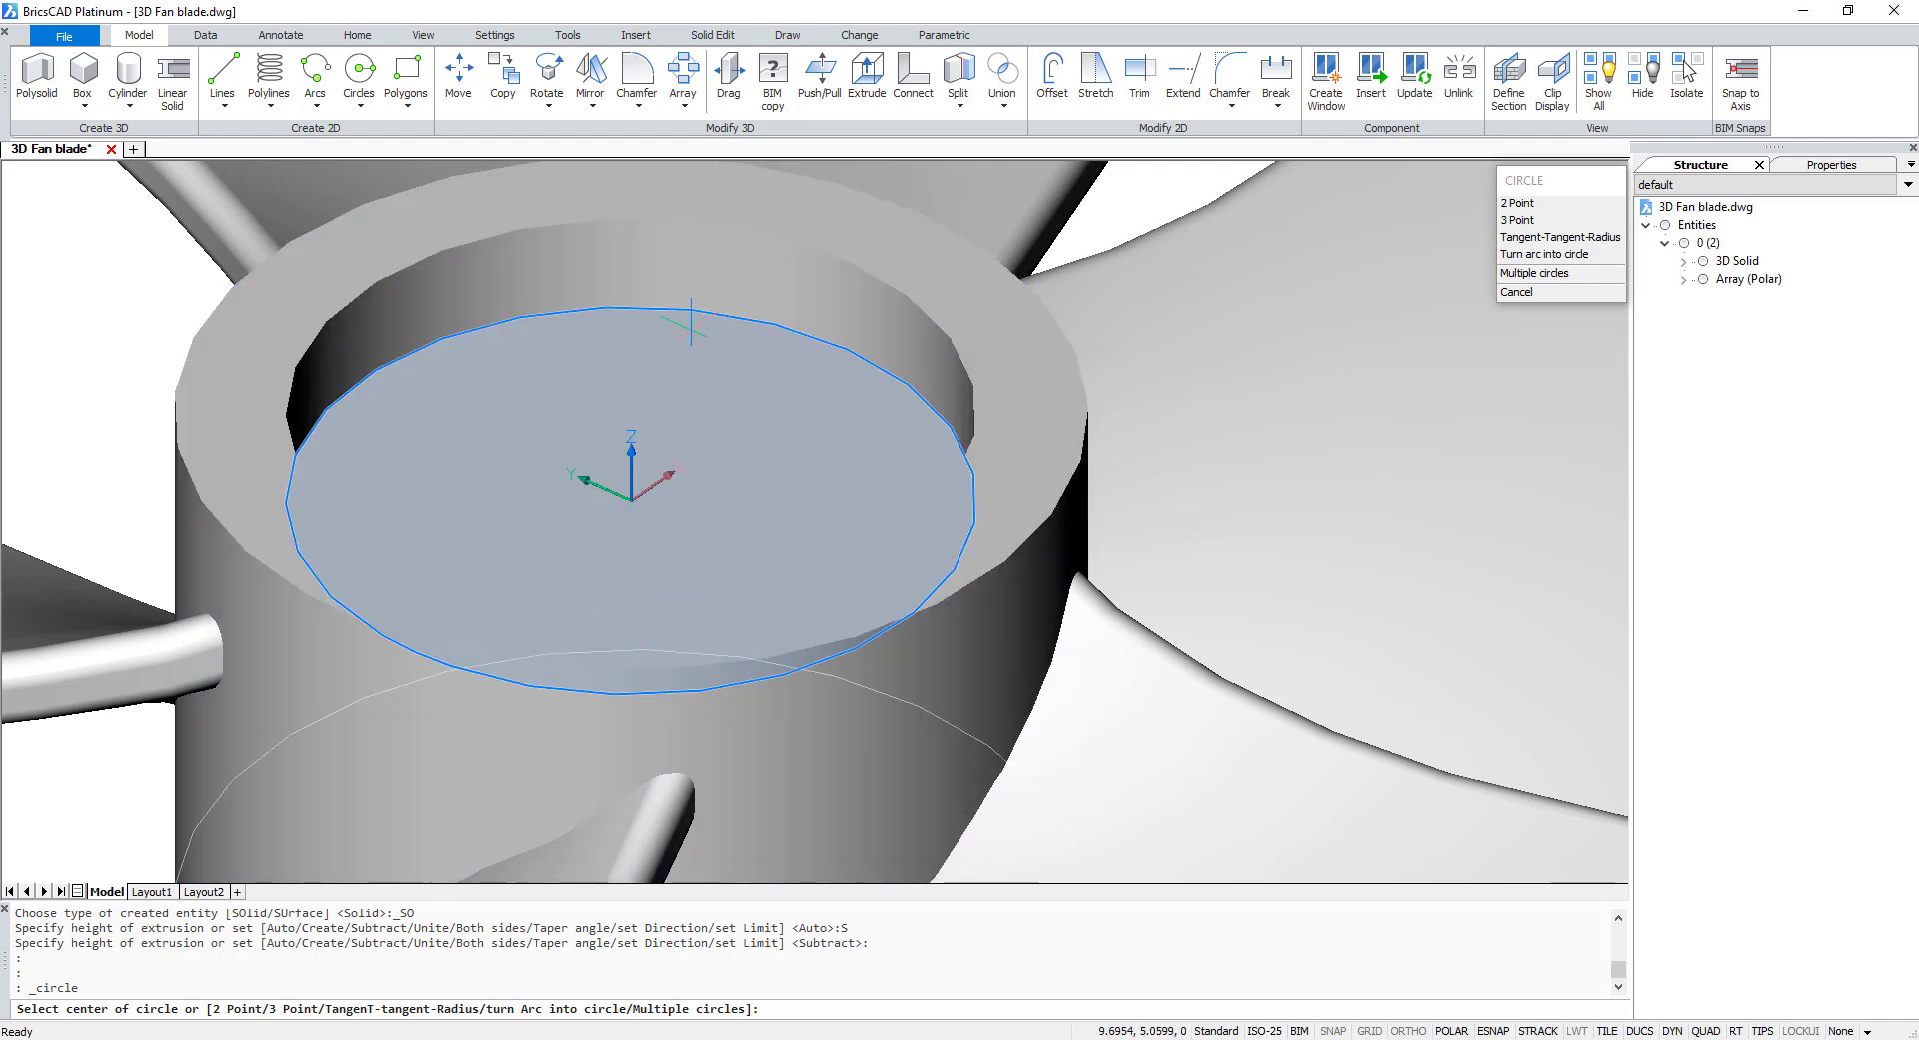
{"action": "left_click", "coordinate": [631, 498]}
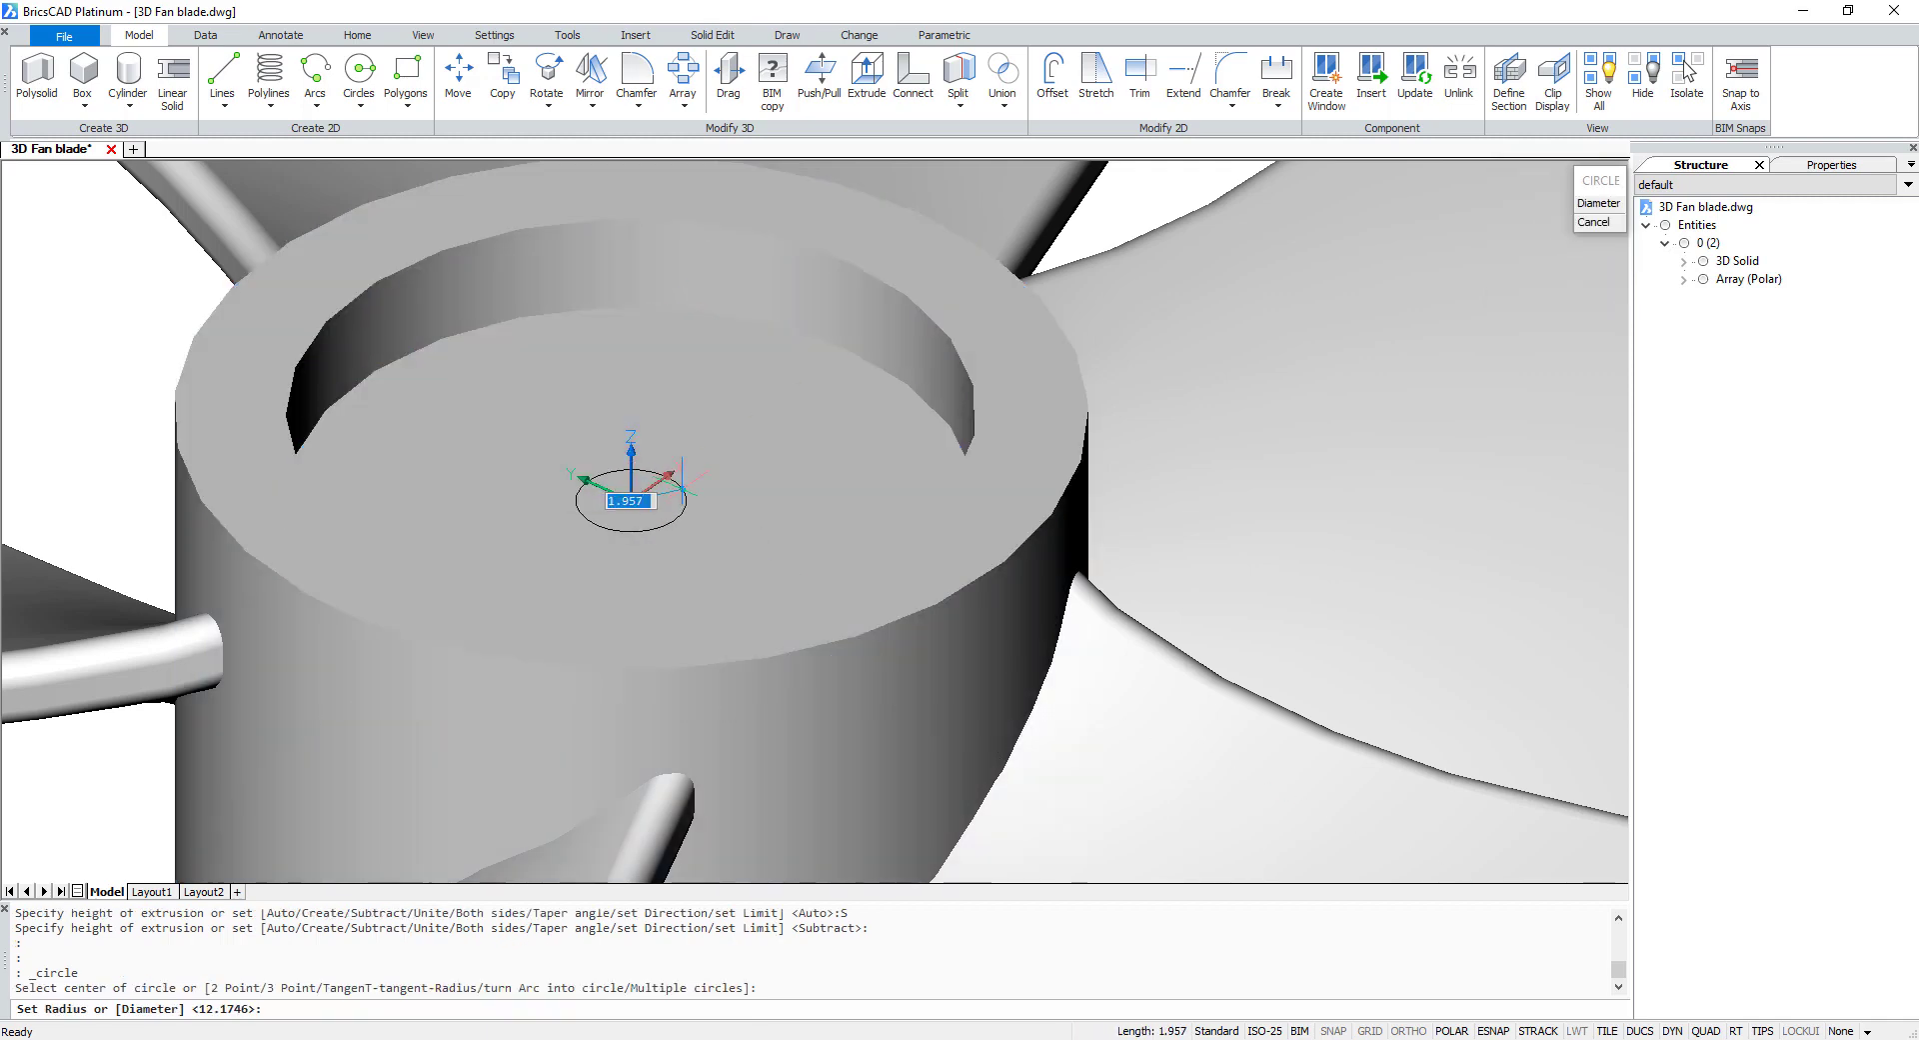
{"action": "left_click", "coordinate": [683, 486]}
{"action": "left_click", "coordinate": [682, 484]}
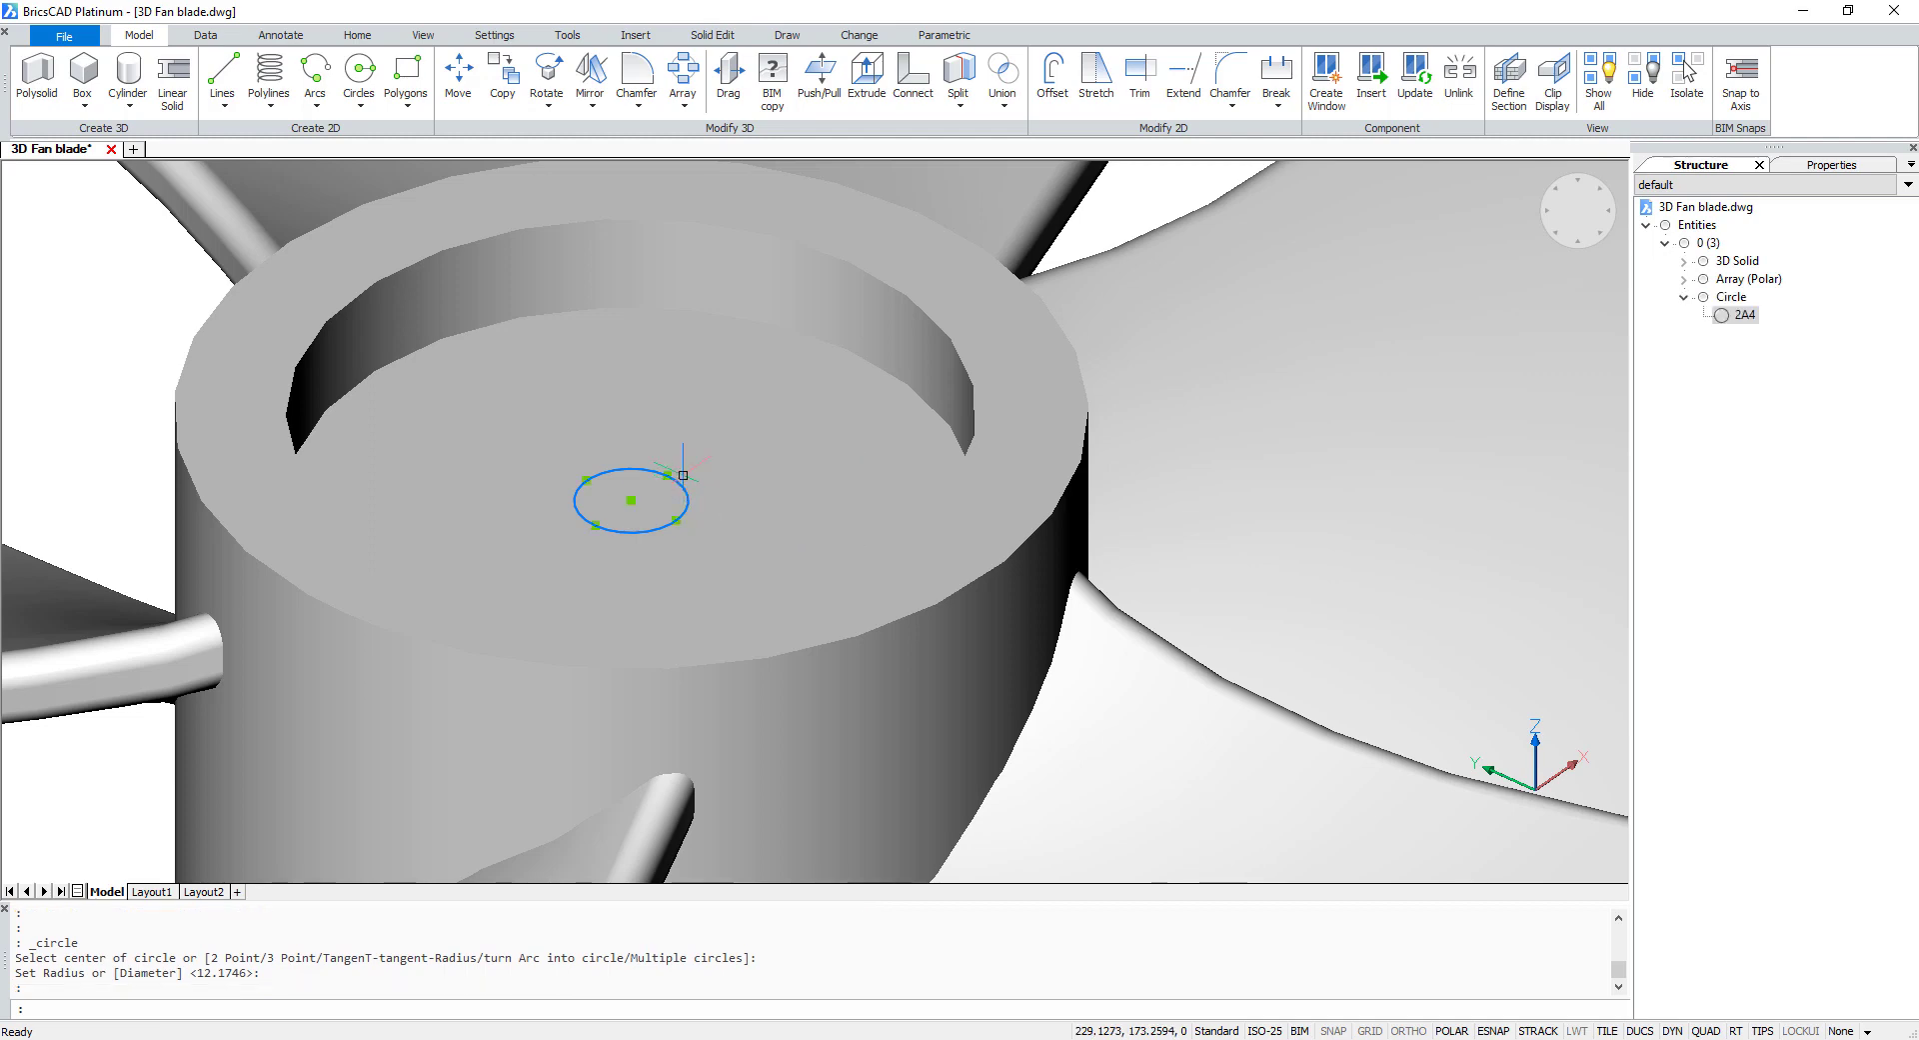
{"action": "left_click", "coordinate": [805, 98]}
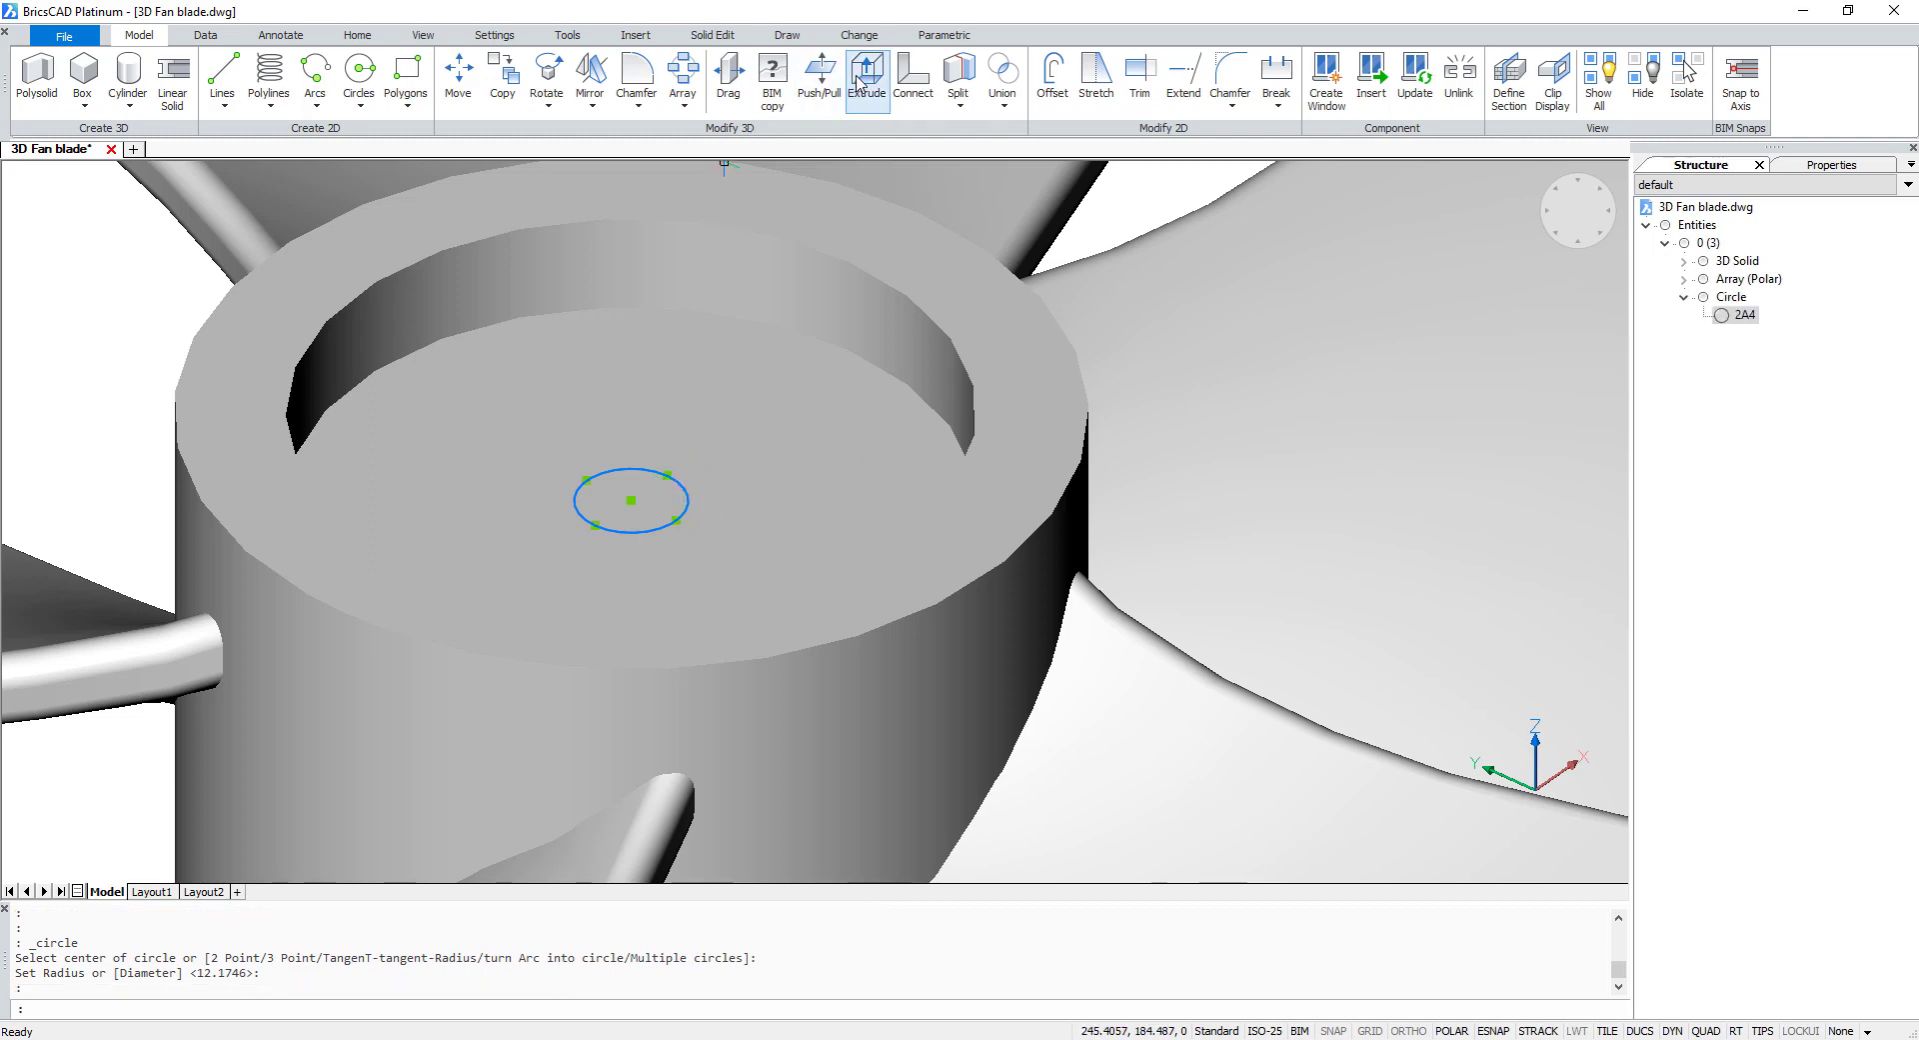
{"action": "left_click", "coordinate": [684, 569]}
{"action": "scroll", "coordinate": [686, 559], "scroll_direction": "down", "scroll_amount": 5}
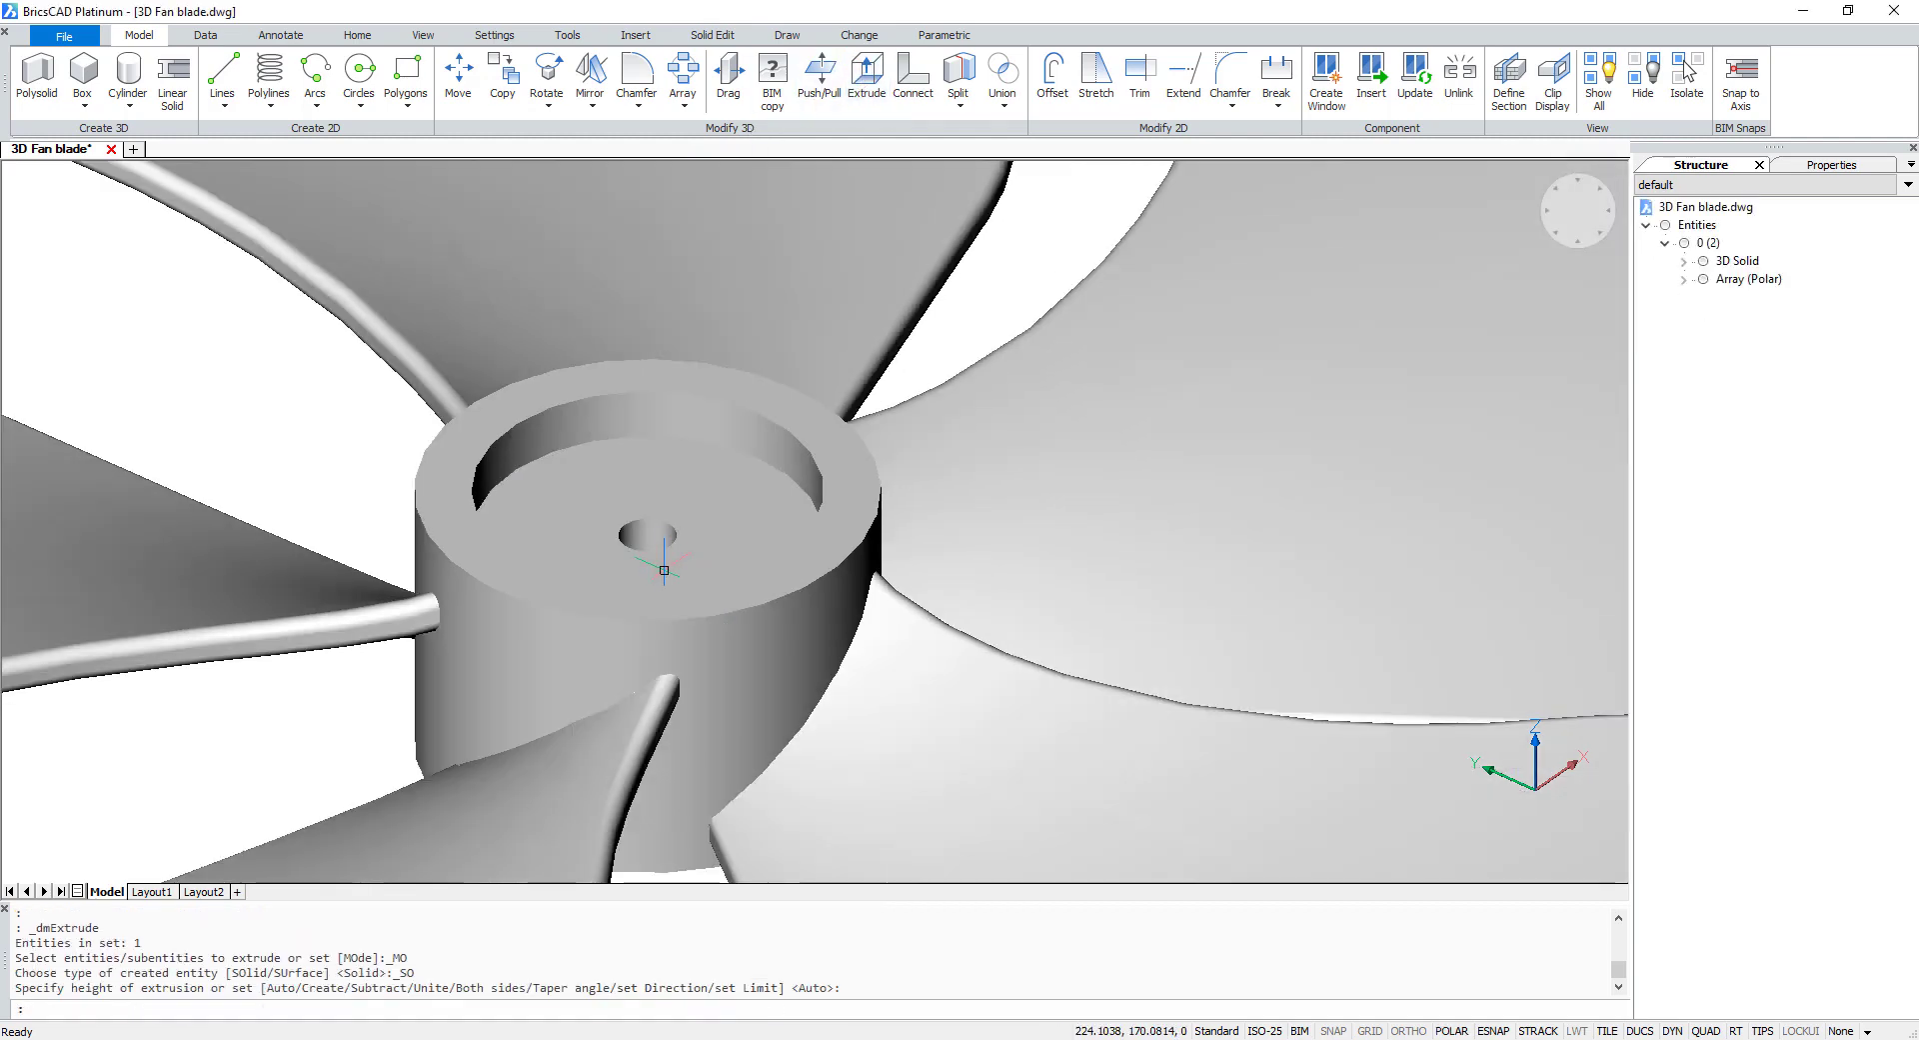
{"action": "scroll", "coordinate": [670, 615], "scroll_direction": "up", "scroll_amount": 2}
{"action": "scroll", "coordinate": [669, 615], "scroll_direction": "down", "scroll_amount": 2}
{"action": "middle_click_drag", "start_coordinate": [670, 607], "coordinate": [673, 590]}
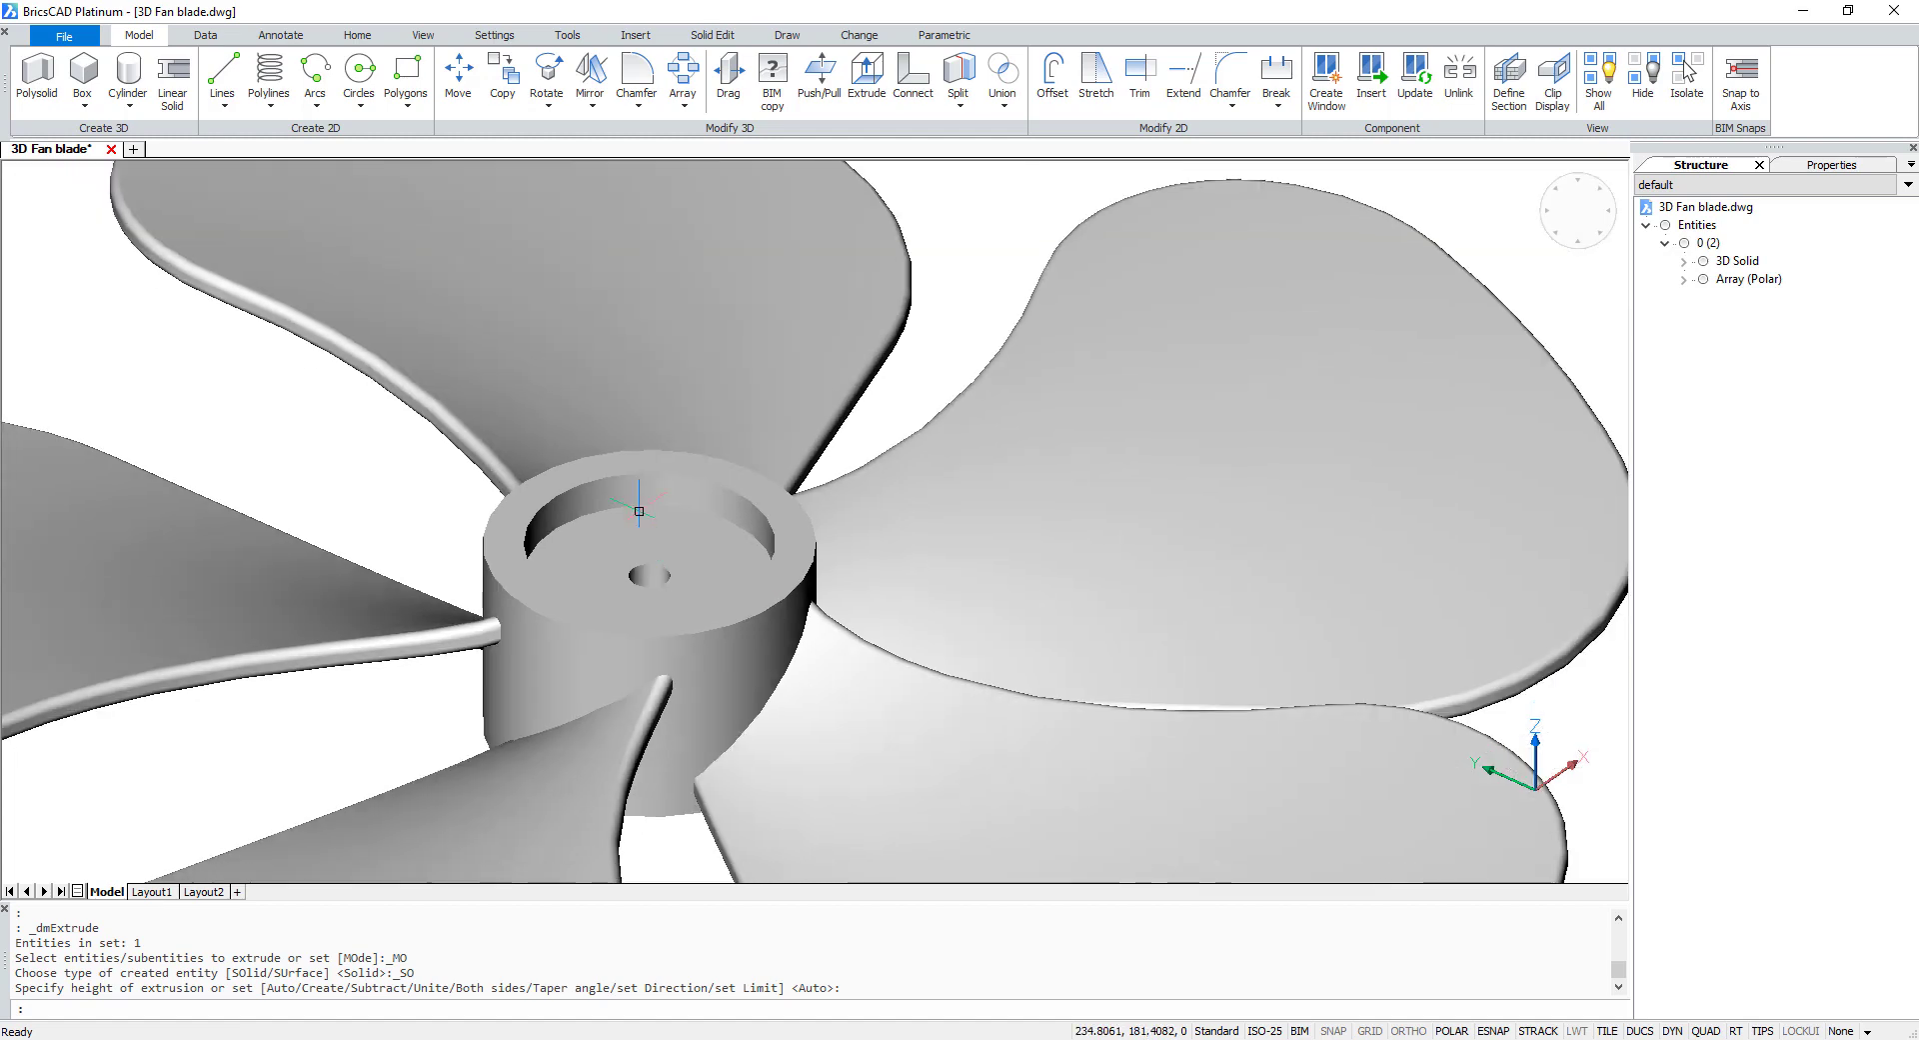
- Apply a radius-2 fillet to the hub's outer top rim edge
{"action": "left_click", "coordinate": [639, 78]}
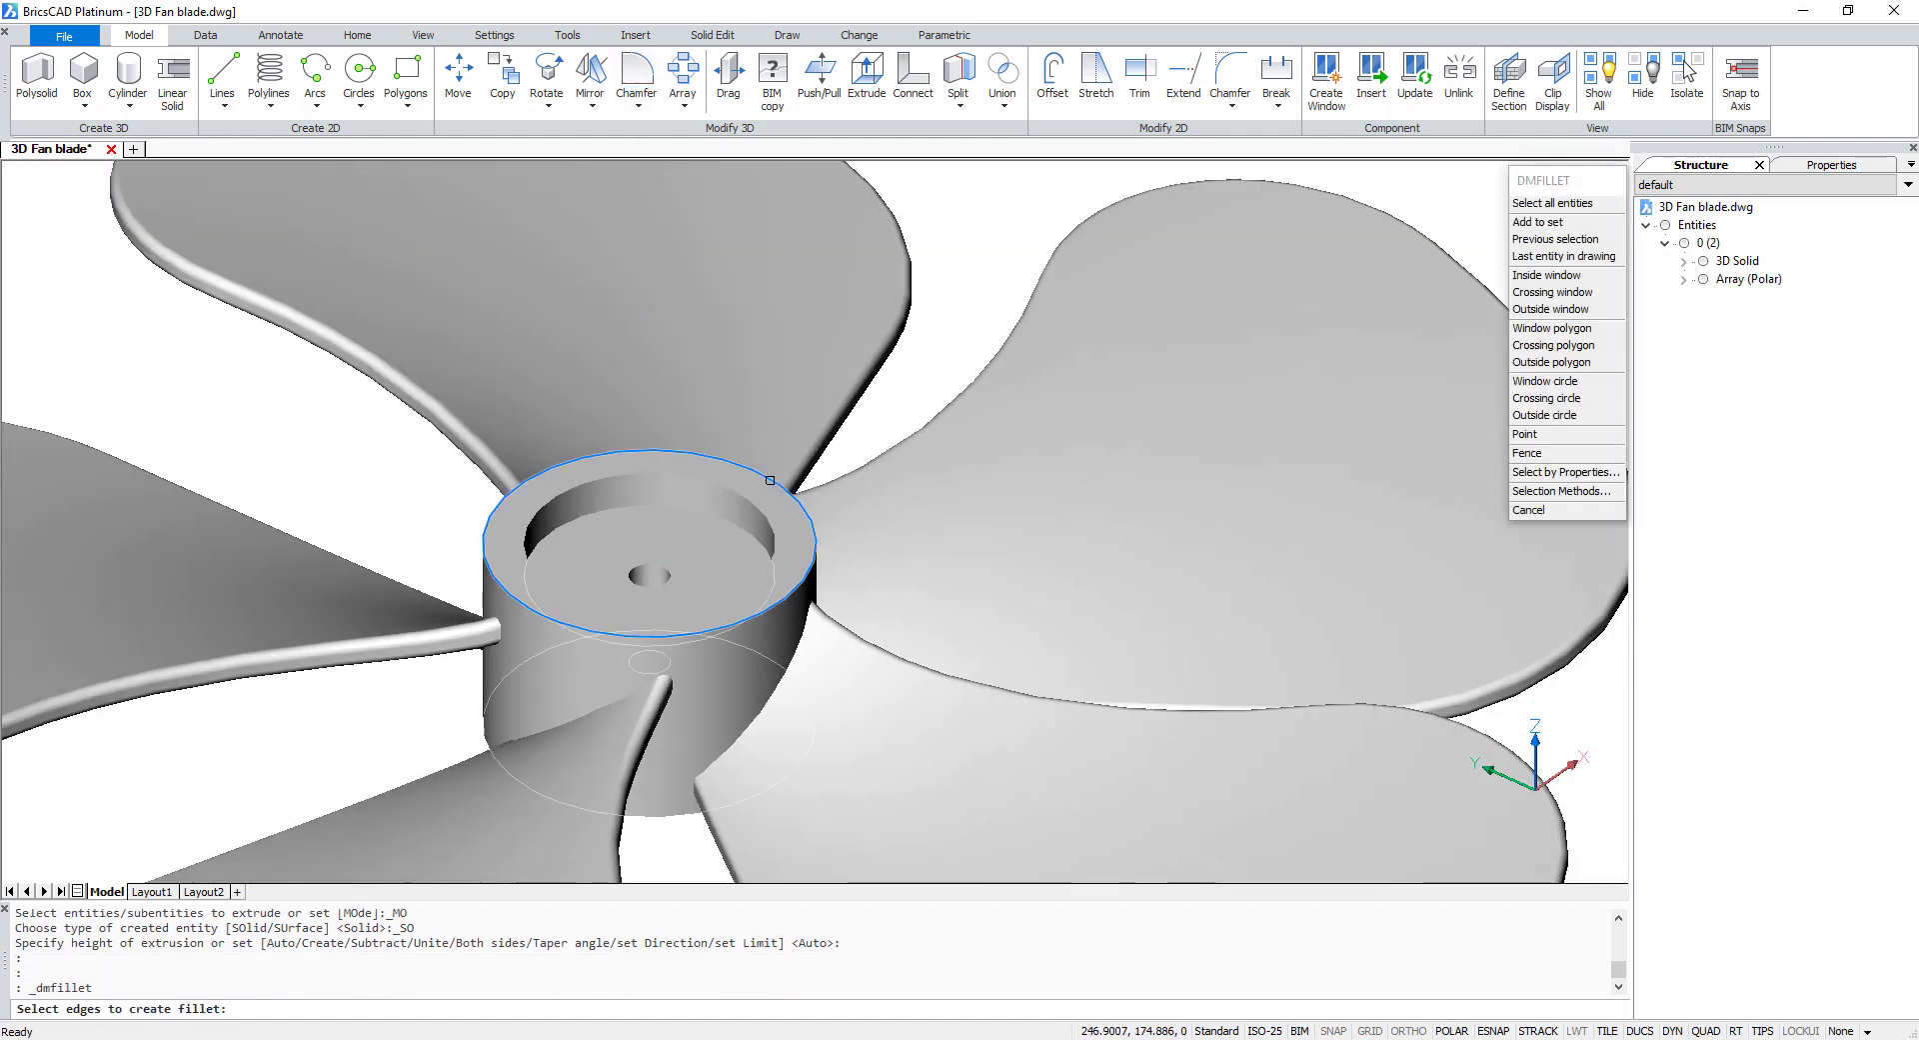
{"action": "left_click", "coordinate": [770, 480]}
{"action": "key", "text": "Return"}
{"action": "type", "text": "2"}
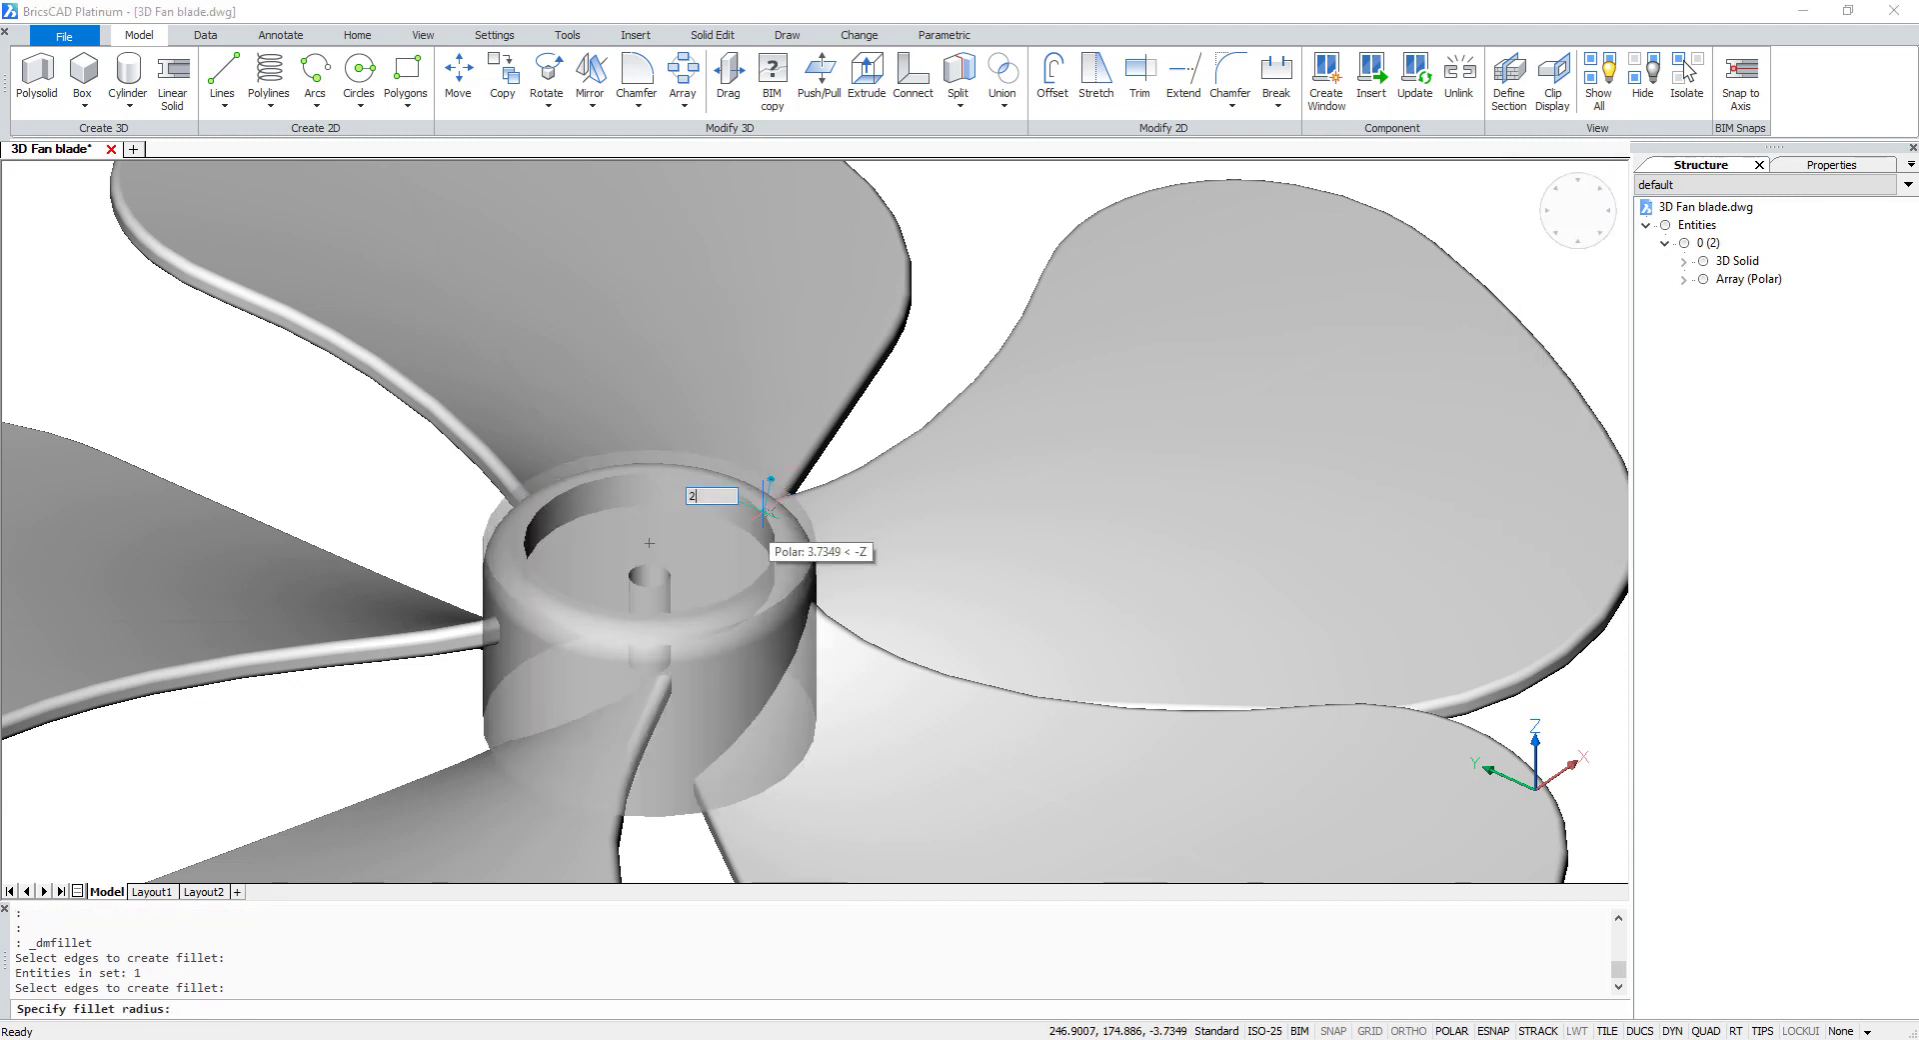
{"action": "key", "text": "Return"}
{"action": "scroll", "coordinate": [1247, 600], "scroll_direction": "down", "scroll_amount": 3}
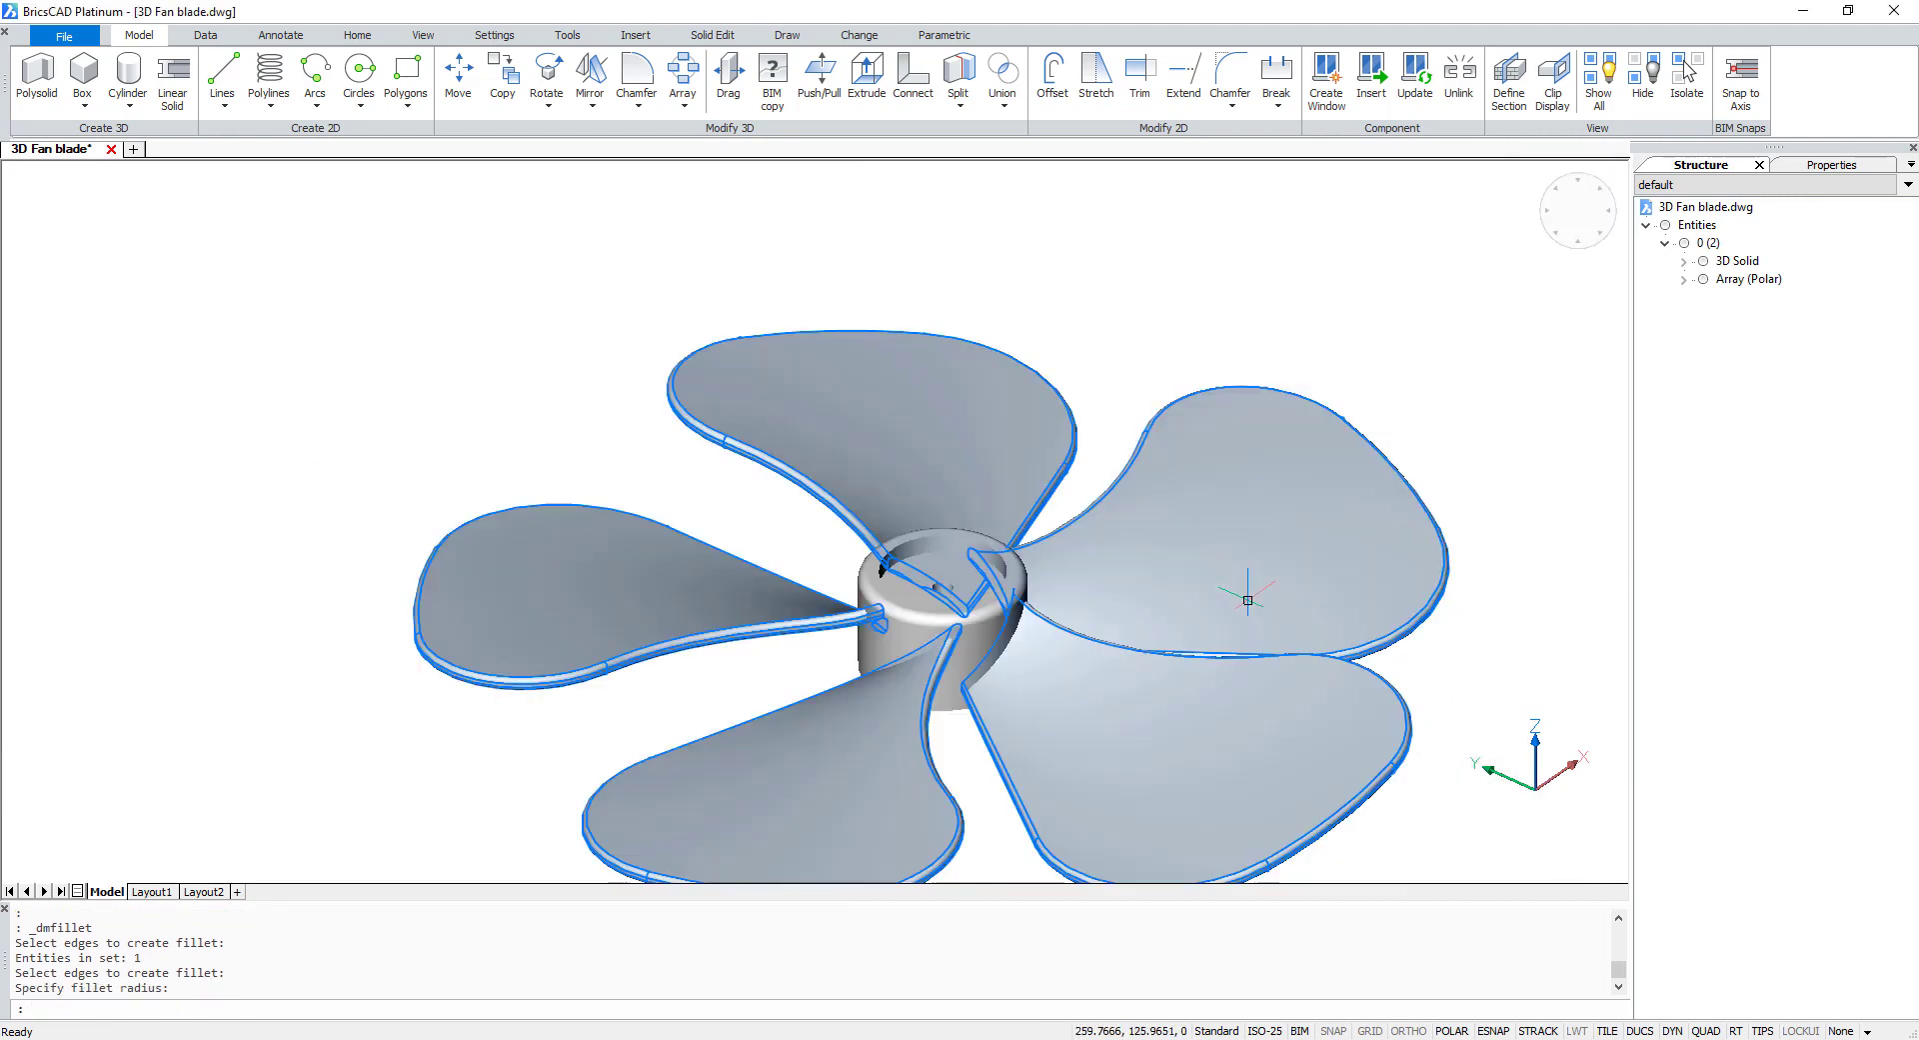
{"action": "scroll", "coordinate": [1248, 600], "scroll_direction": "down", "scroll_amount": 2}
{"action": "scroll", "coordinate": [1520, 640], "scroll_direction": "down", "scroll_amount": 2}
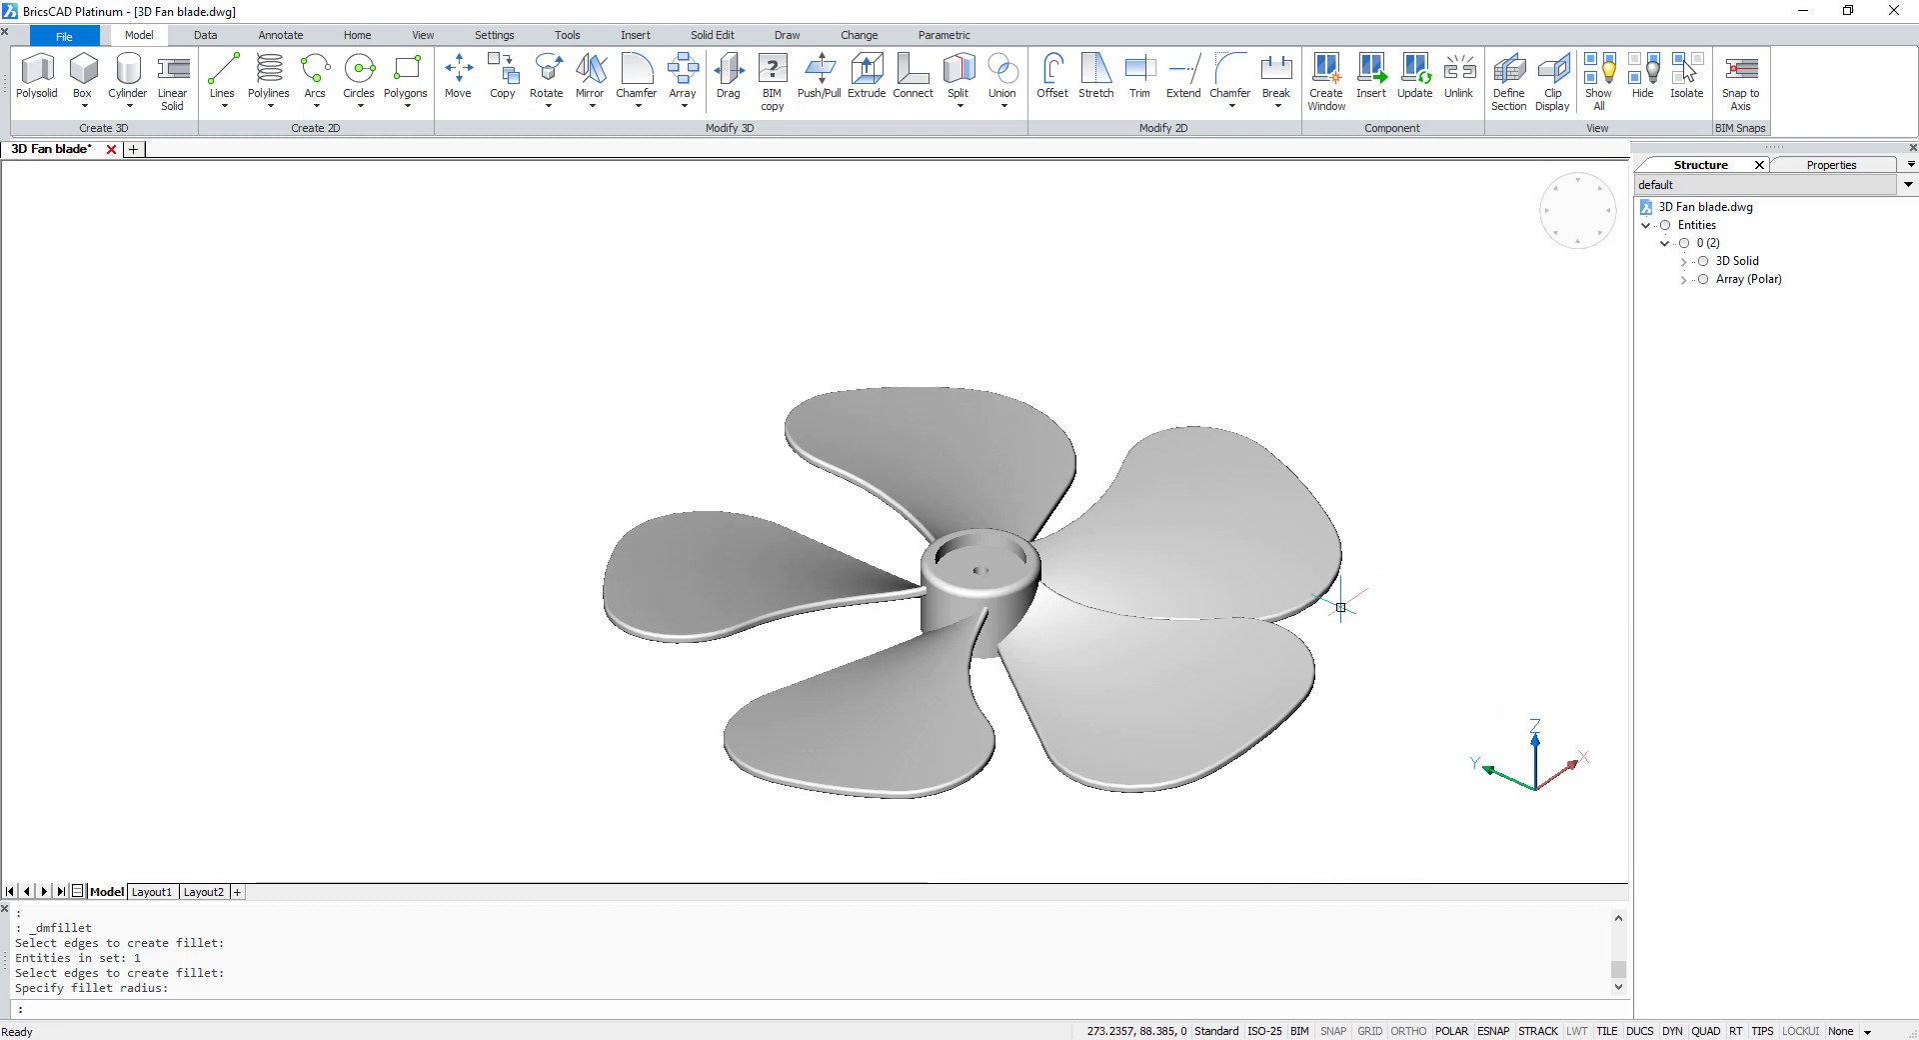
{"action": "mouse_move", "coordinate": [1341, 607]}
{"action": "middle_mouse_down"}
{"action": "mouse_move", "coordinate": [1312, 695]}
{"action": "mouse_move", "coordinate": [1349, 632]}
{"action": "mouse_move", "coordinate": [1324, 599]}
{"action": "middle_mouse_up"}
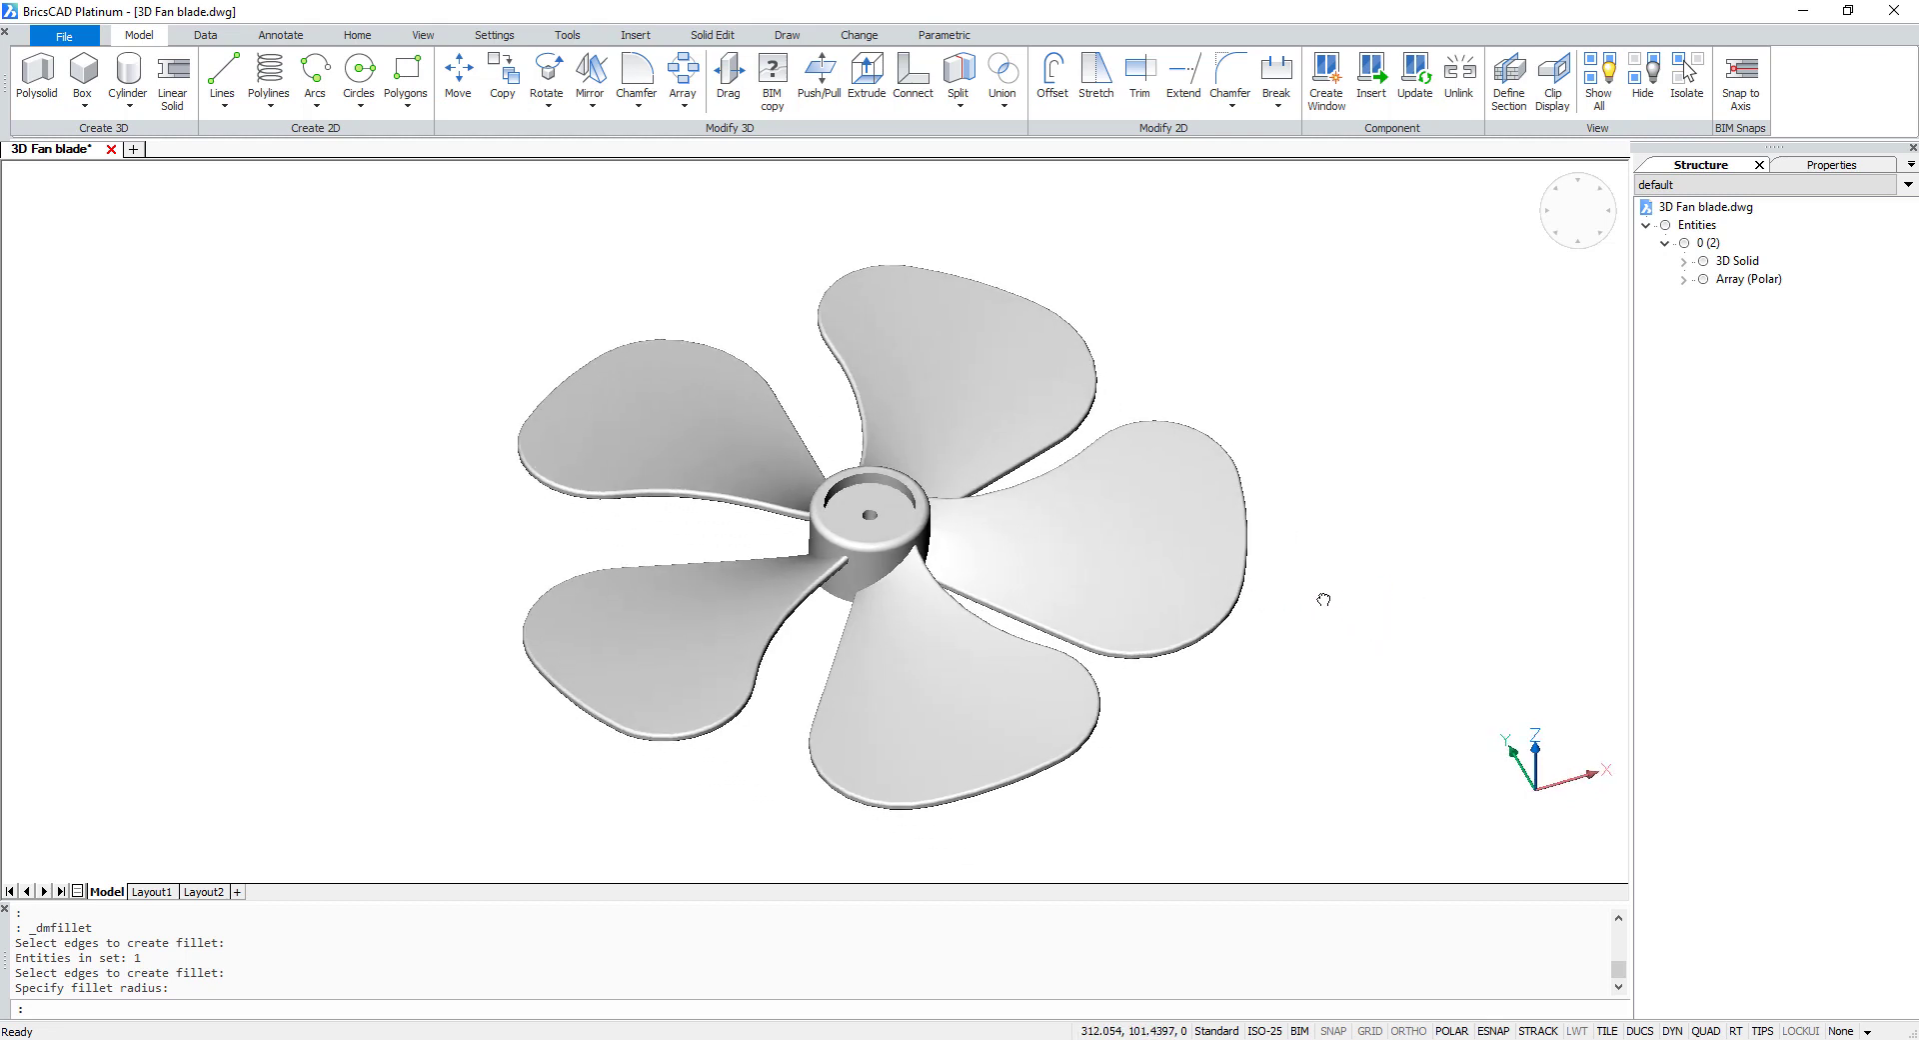